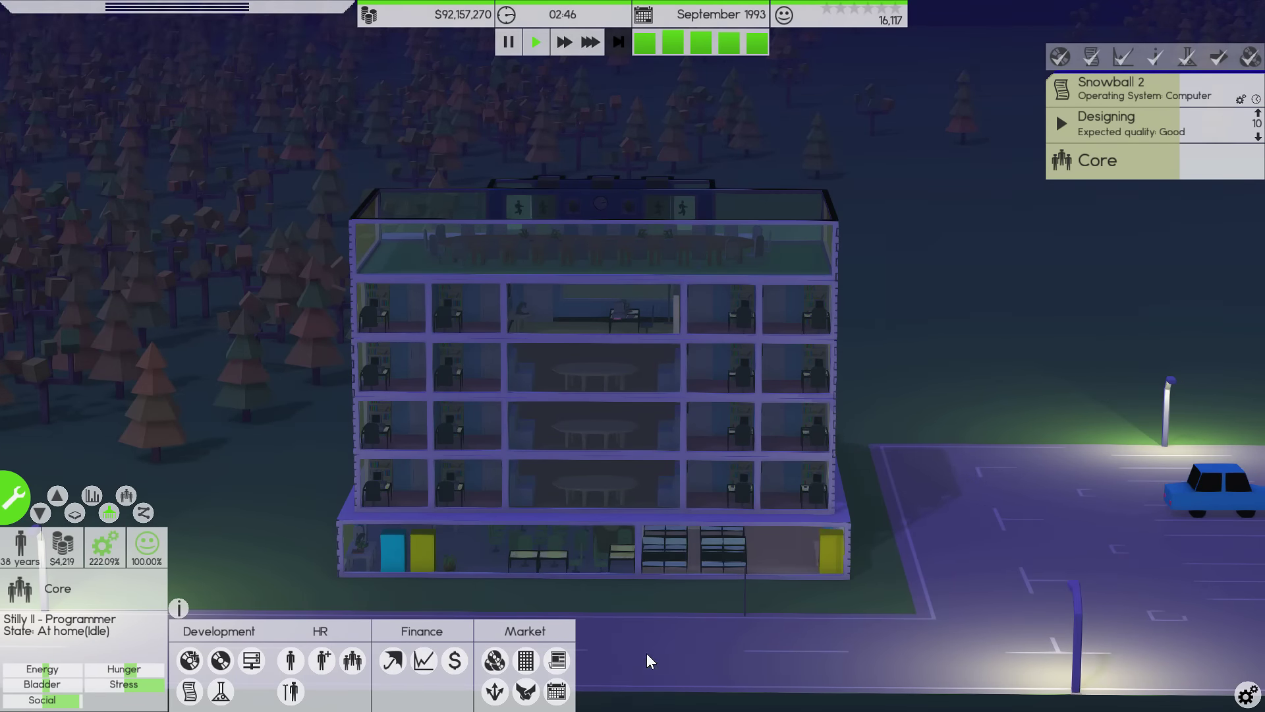
- Open the deals list and compare the two BabyBeans Town Lite 6 offers with AmplitudePlay 10's
left_click(525, 691)
scroll(267, 269, "down", 1)
scroll(268, 271, "up", 2)
left_click(268, 267)
left_click(273, 249)
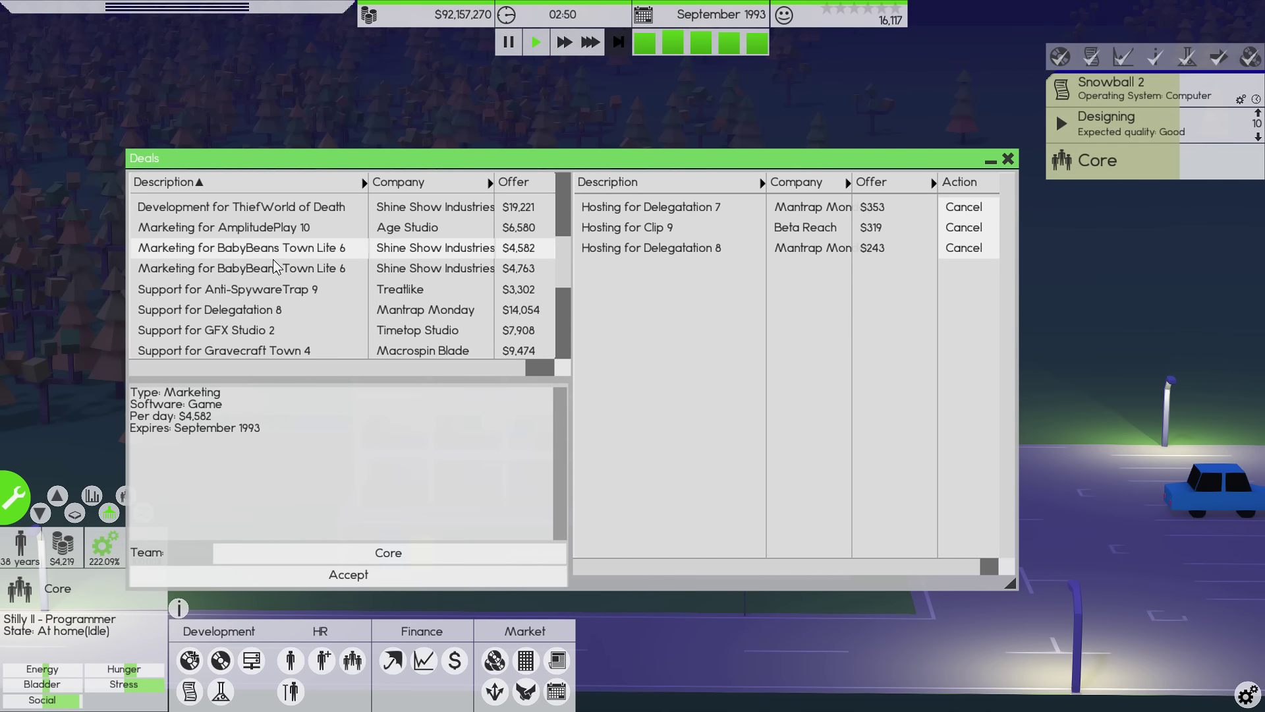
left_click(268, 266)
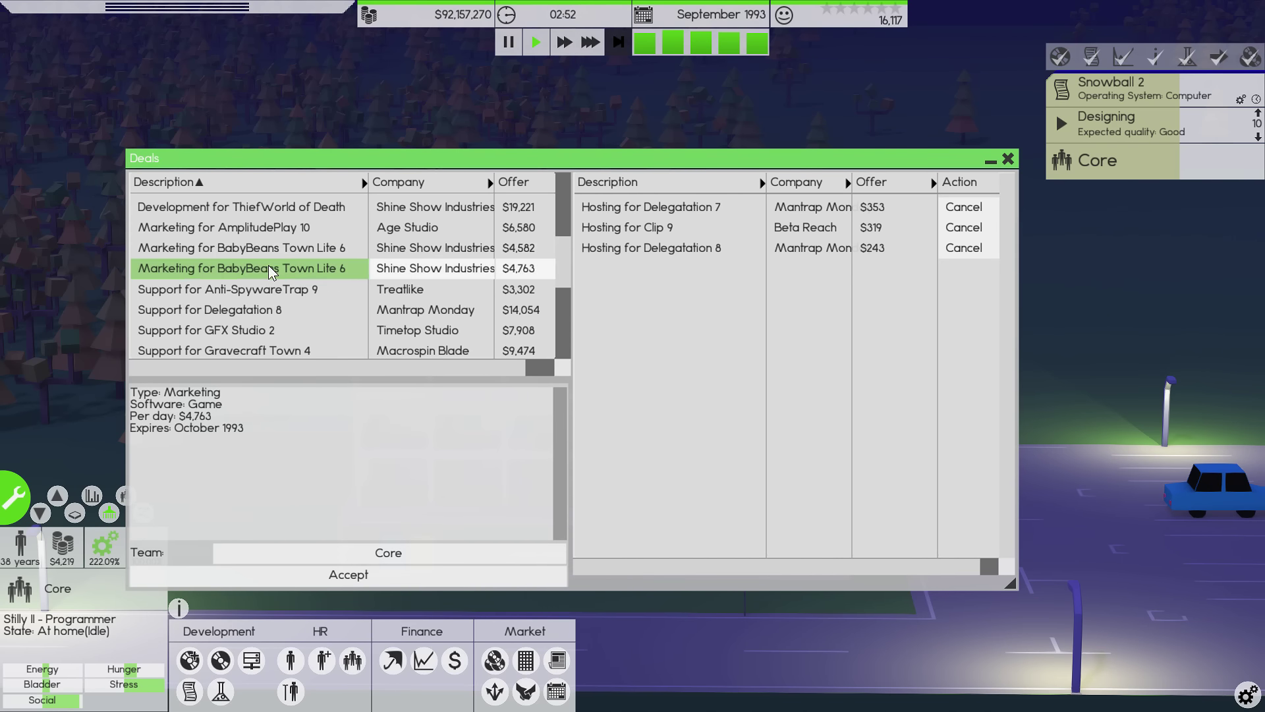
scroll(267, 295, "up", 1)
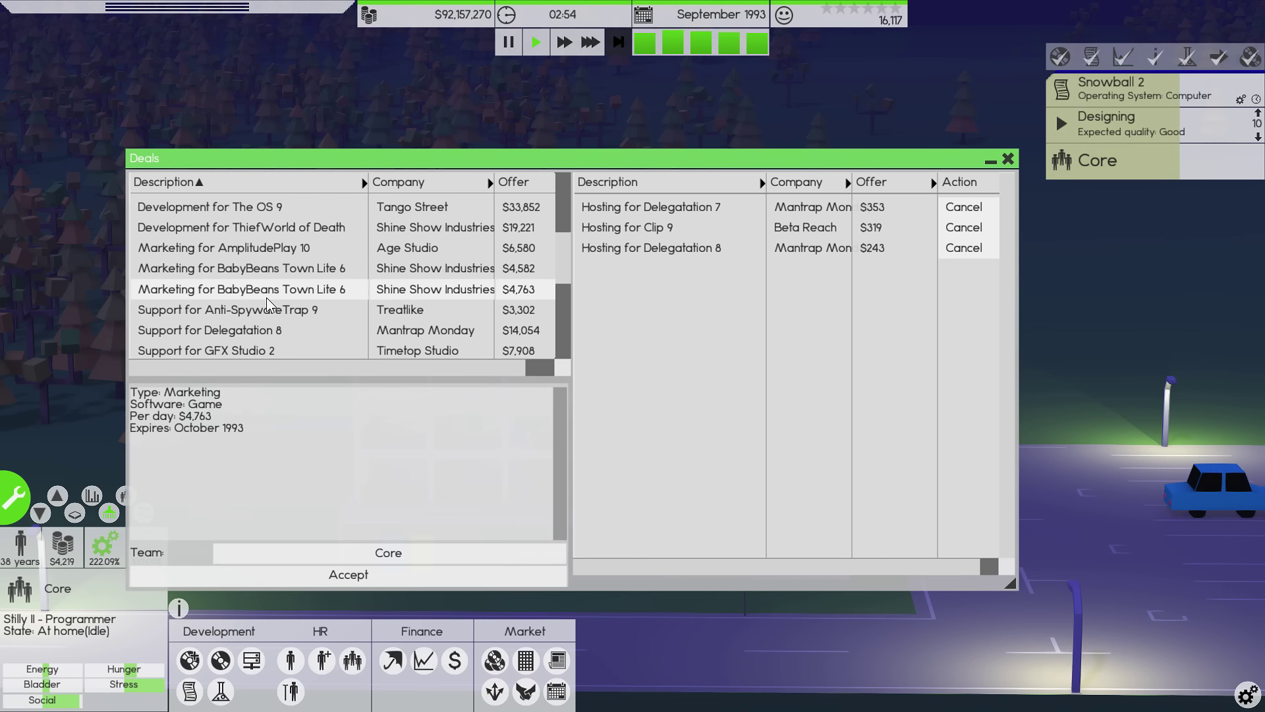
scroll(266, 296, "up", 1)
left_click(266, 273)
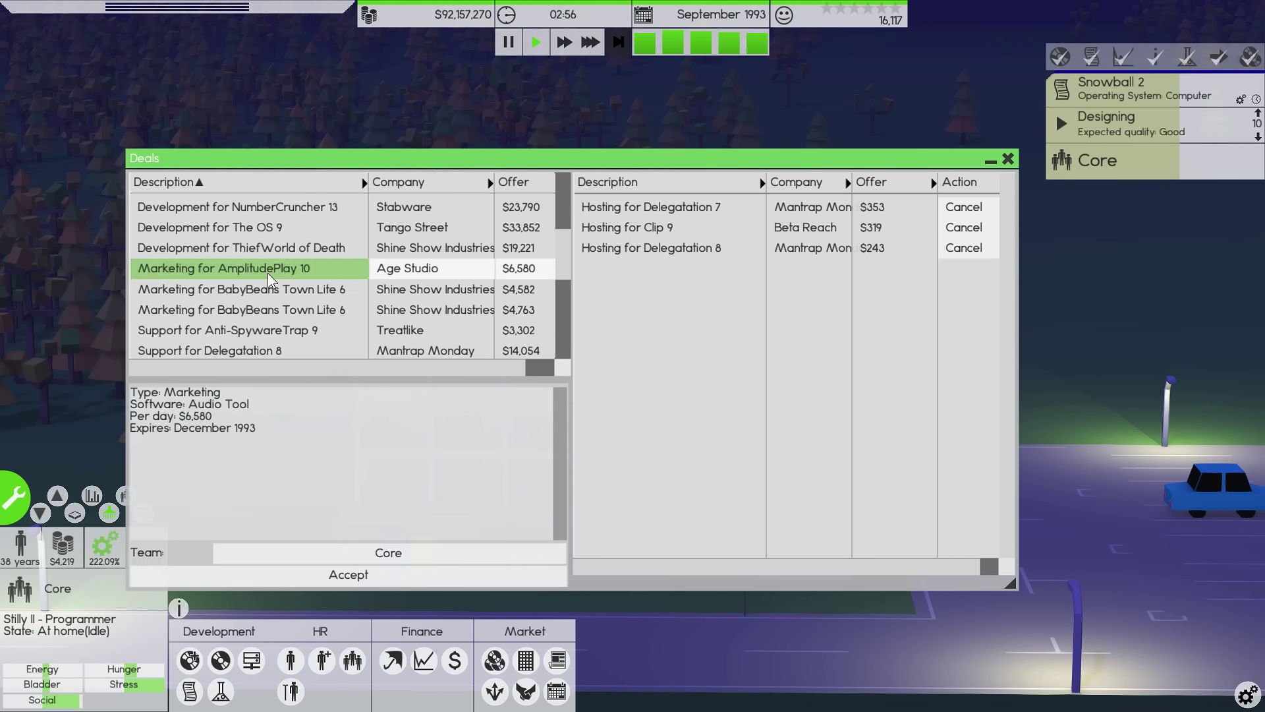
scroll(279, 274, "up", 1)
scroll(279, 273, "up", 1)
scroll(279, 273, "up", 1)
scroll(279, 273, "up", 1)
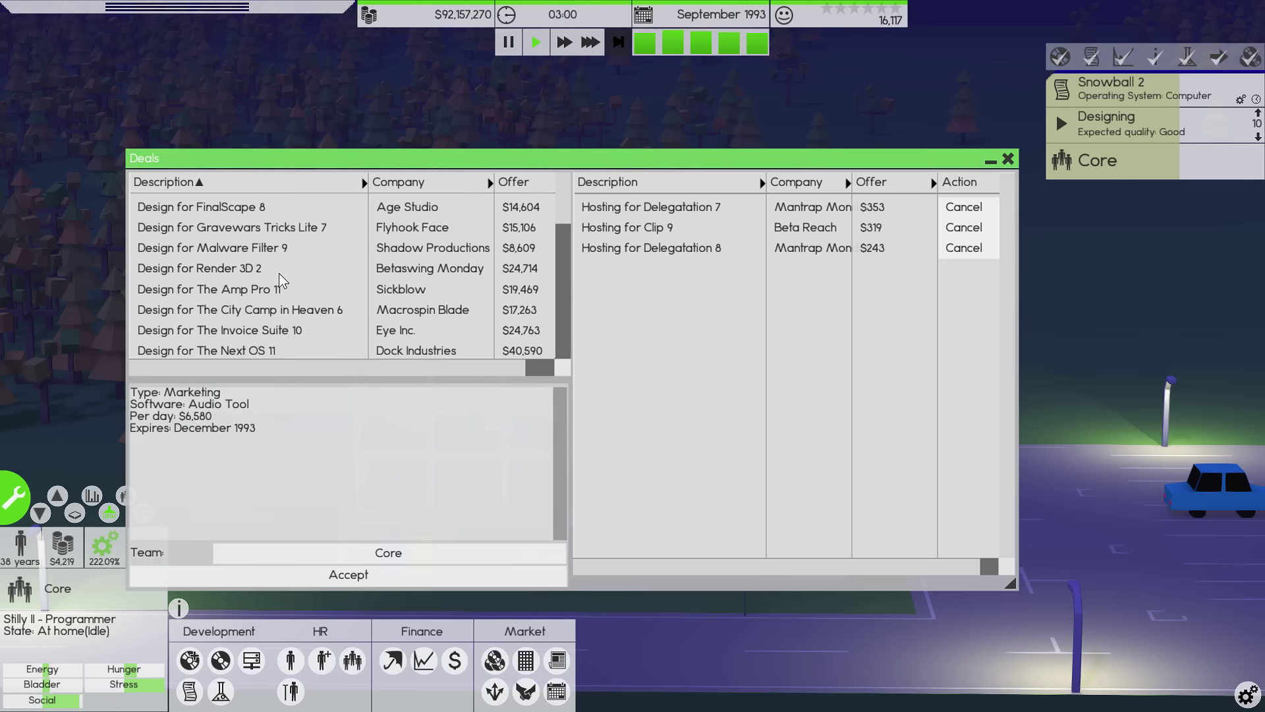
- Close the deals, then browse Audio Tool, Game Engine and 2D Editor research and close it
left_click(1008, 159)
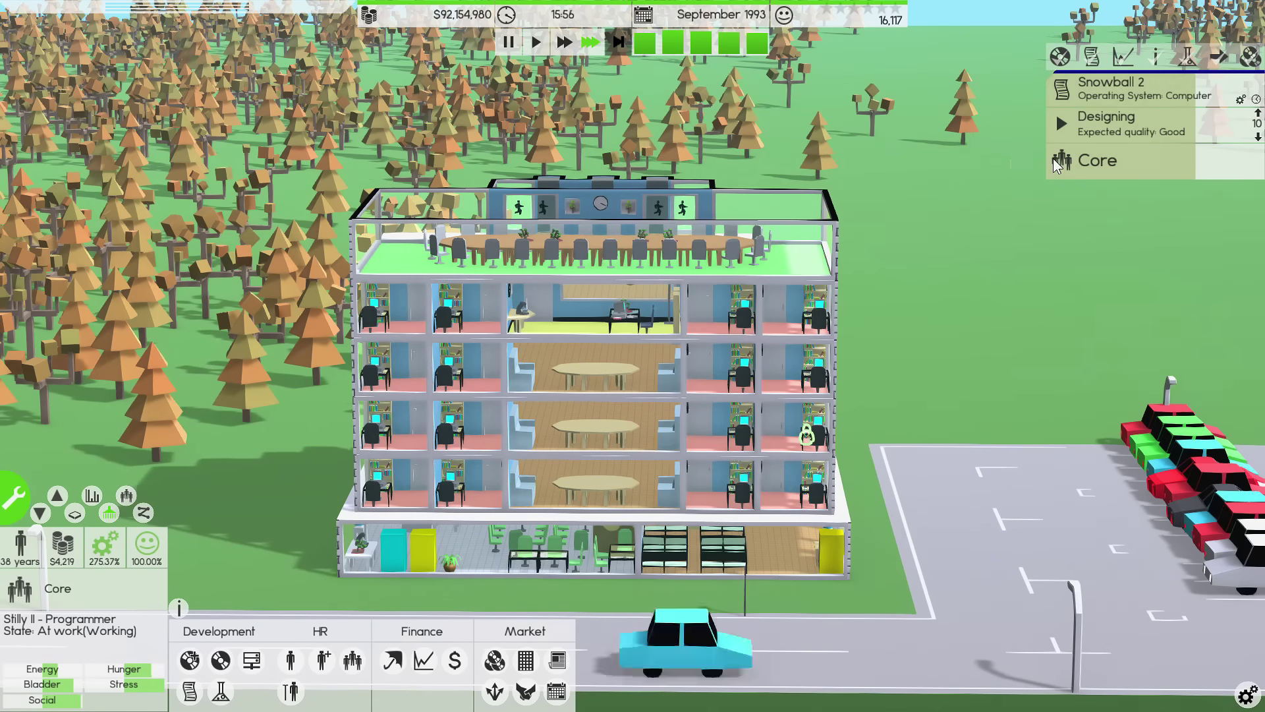
left_click(1140, 168)
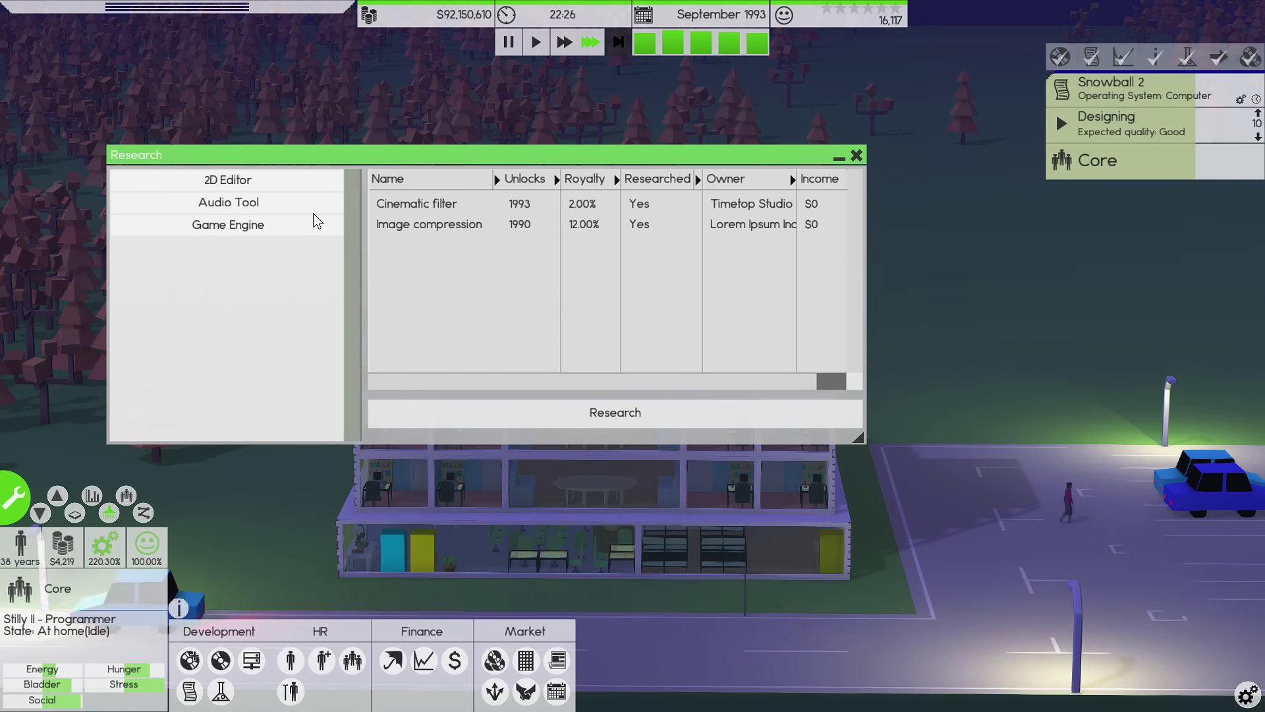
left_click(270, 207)
left_click(265, 230)
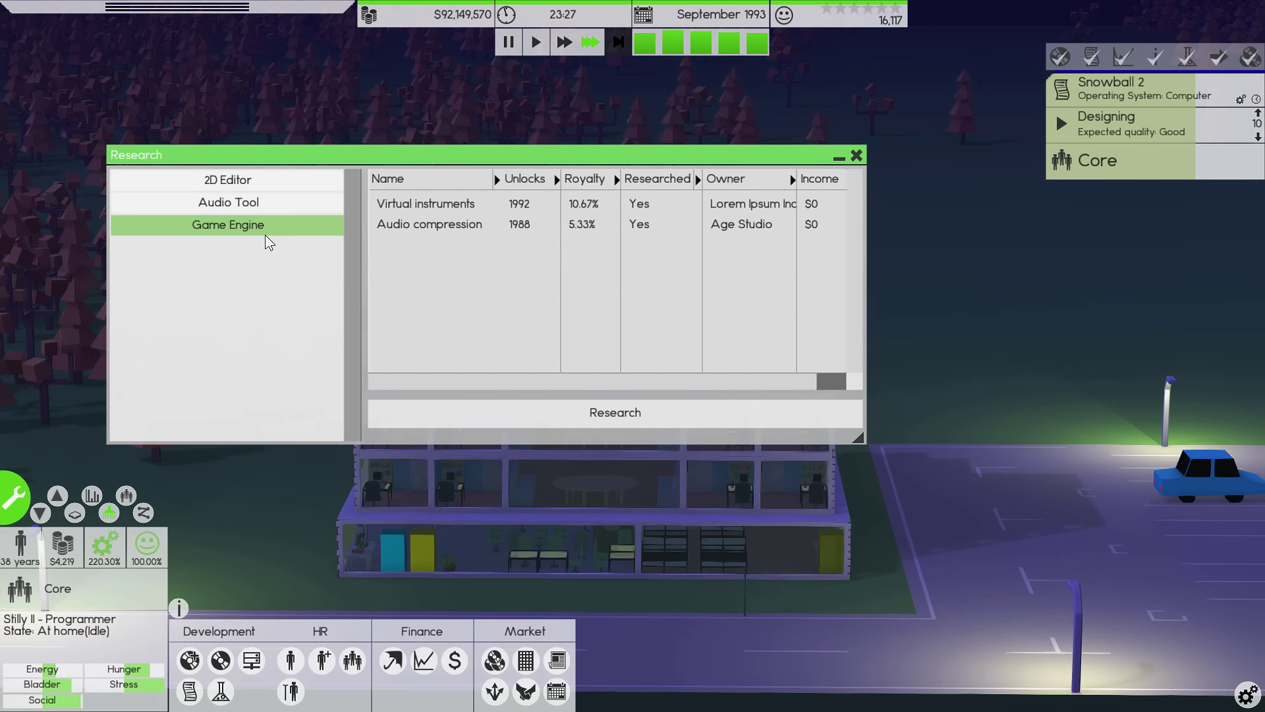
left_click(270, 222)
left_click(279, 182)
left_click(856, 155)
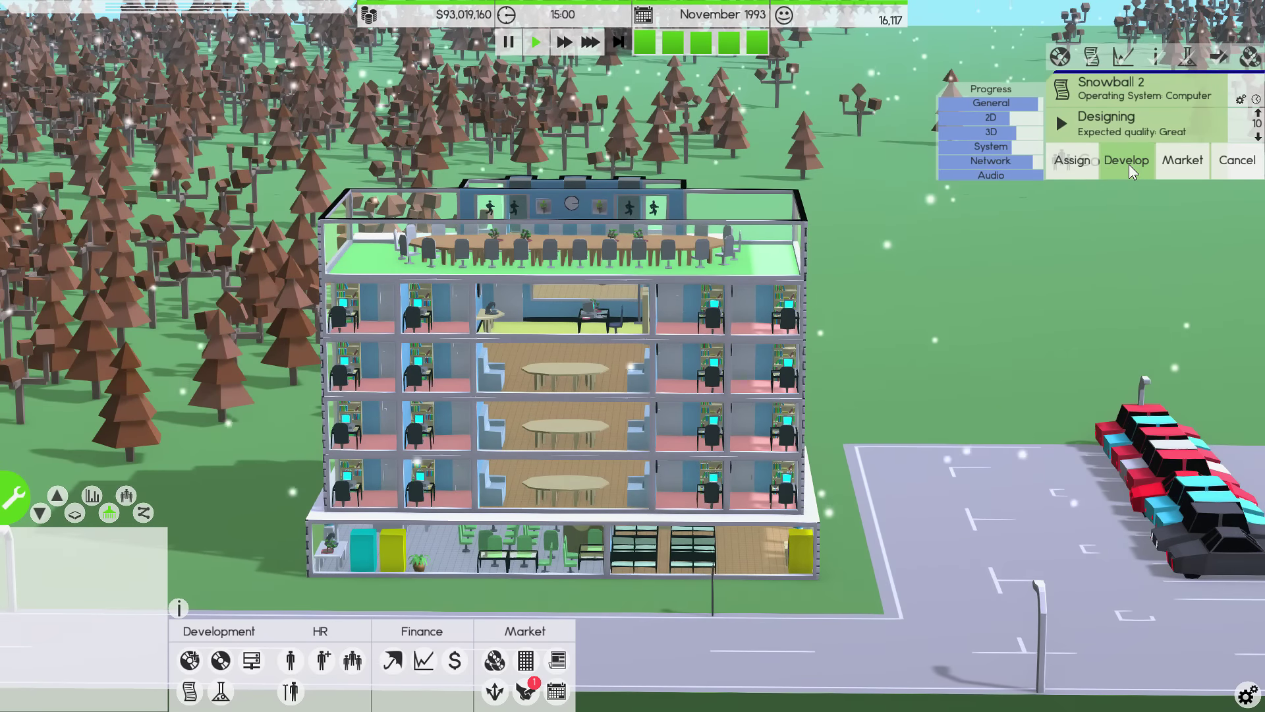
- Move Snowball 2 into development and start its pre-marketing campaign on all four media
left_click(1129, 164)
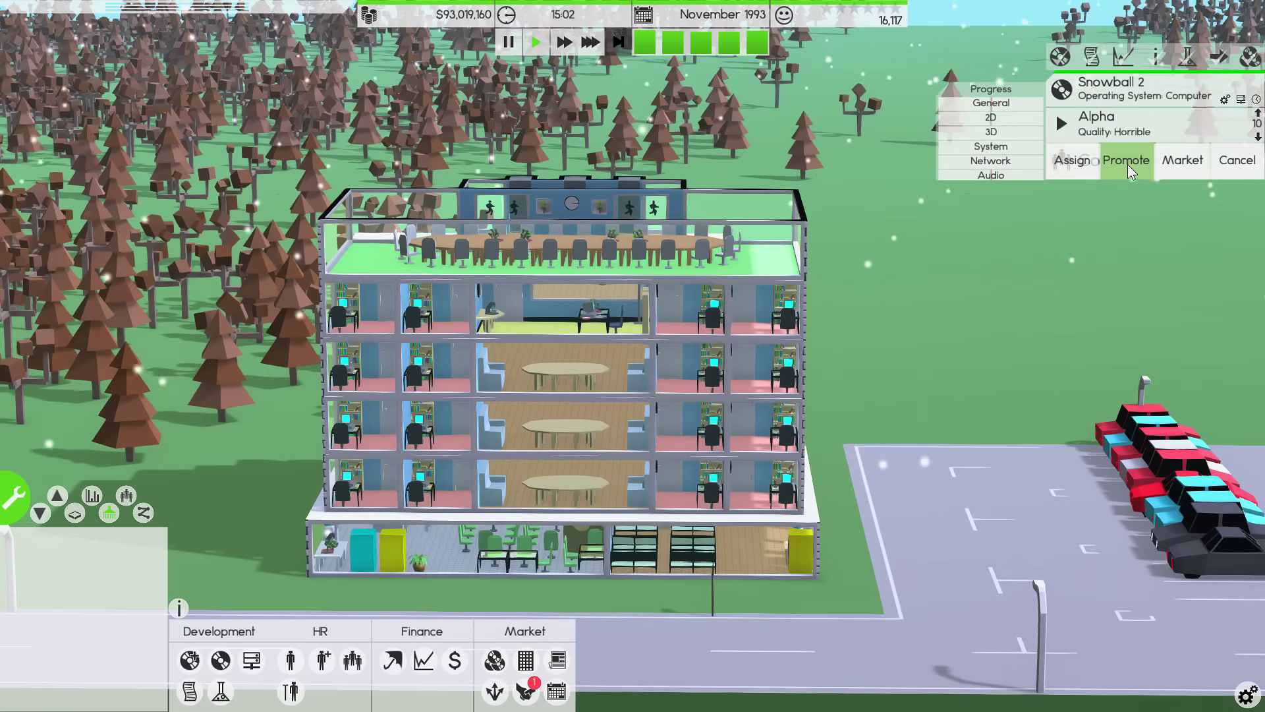
left_click(1179, 162)
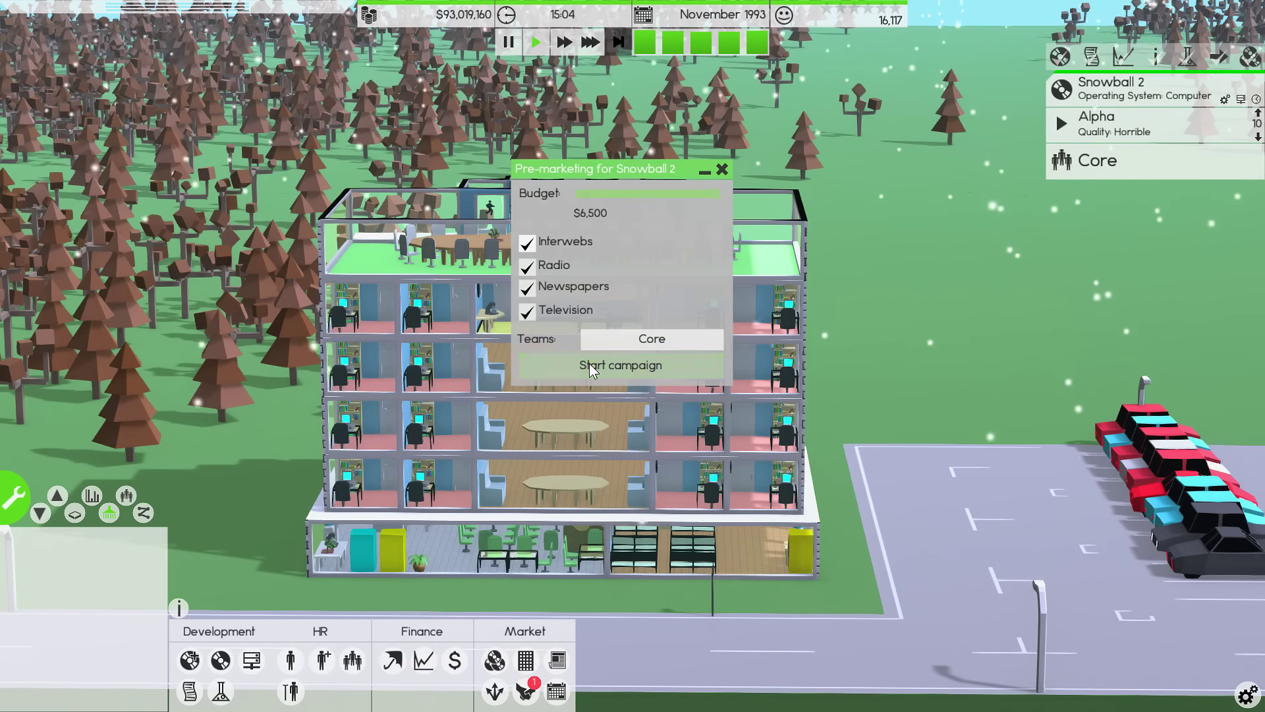
left_click(589, 362)
- Run time at top speed, return to normal speed, and pan around the office building
key("3")
scroll(764, 286, "up", 2)
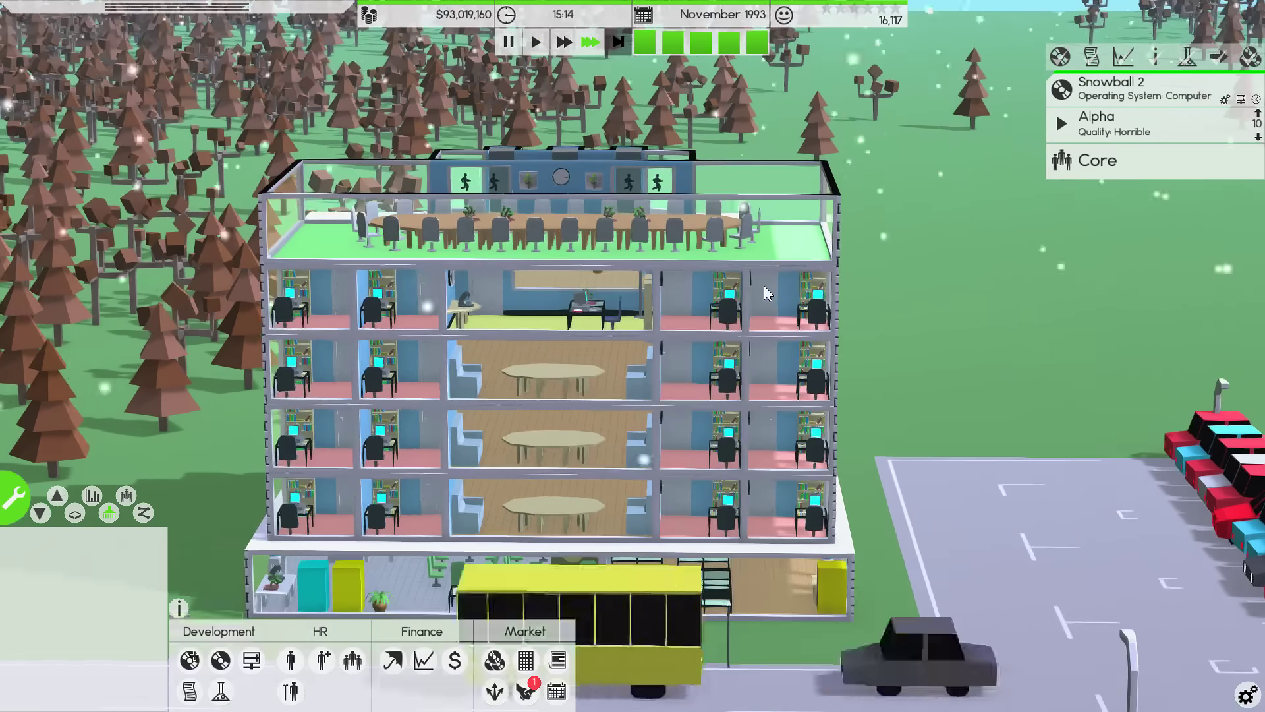
scroll(764, 286, "up", 1)
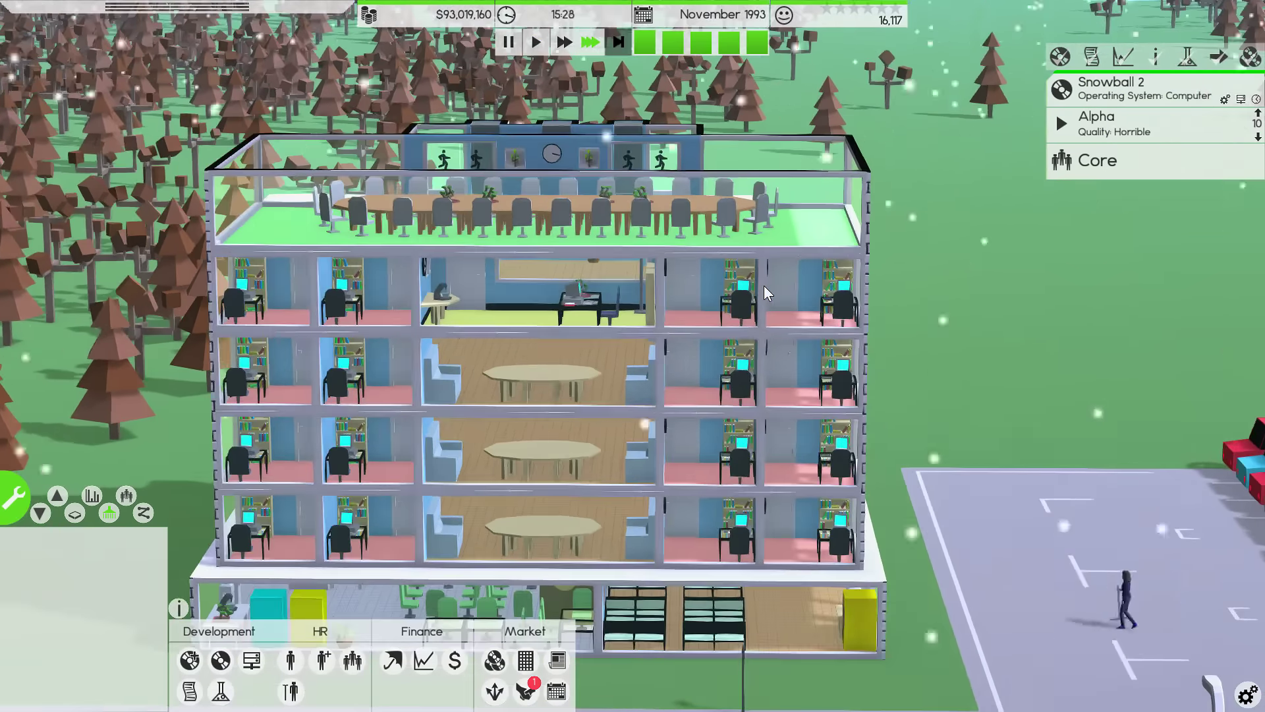
scroll(919, 252, "up", 2)
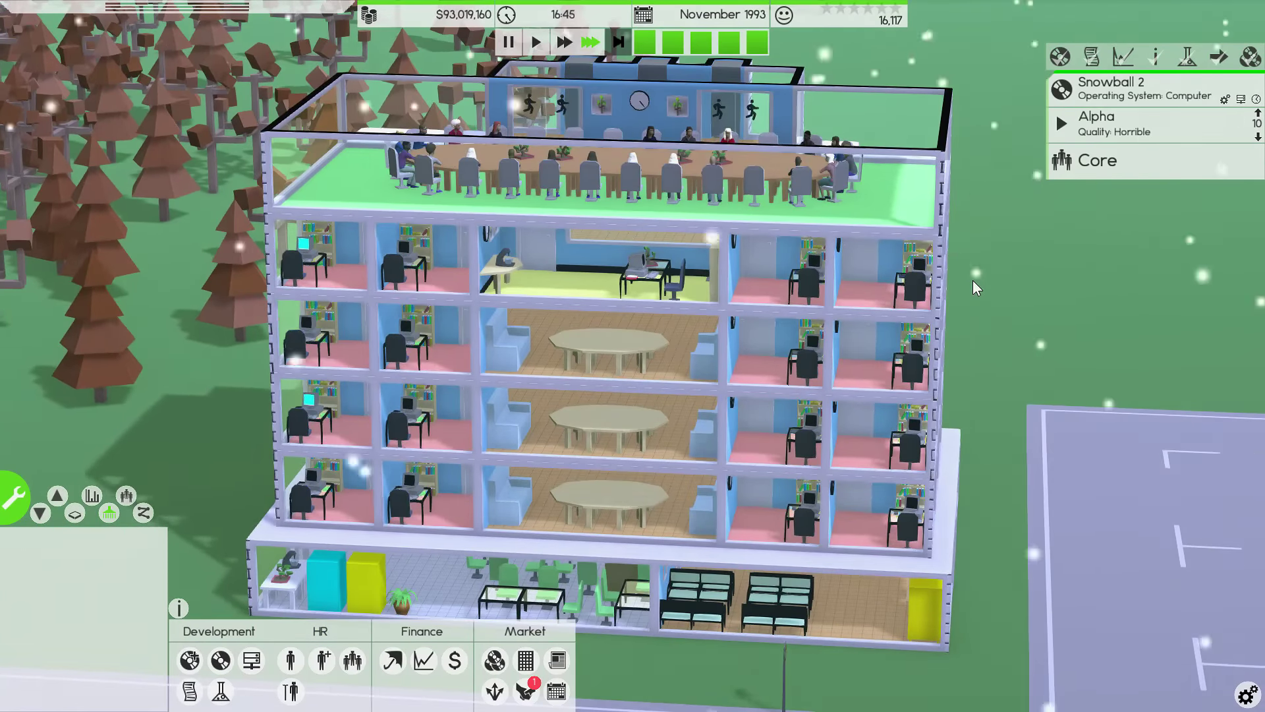
scroll(974, 280, "up", 1)
scroll(973, 287, "down", 1)
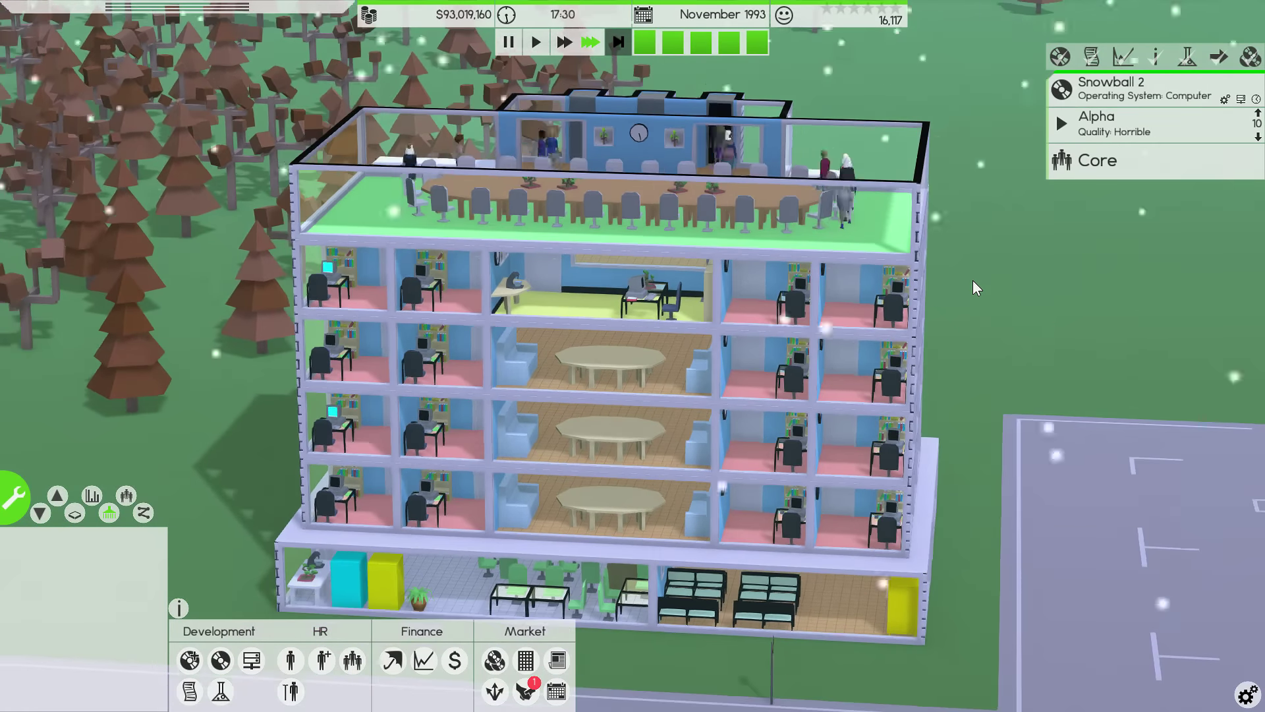
key("1")
scroll(974, 287, "down", 1)
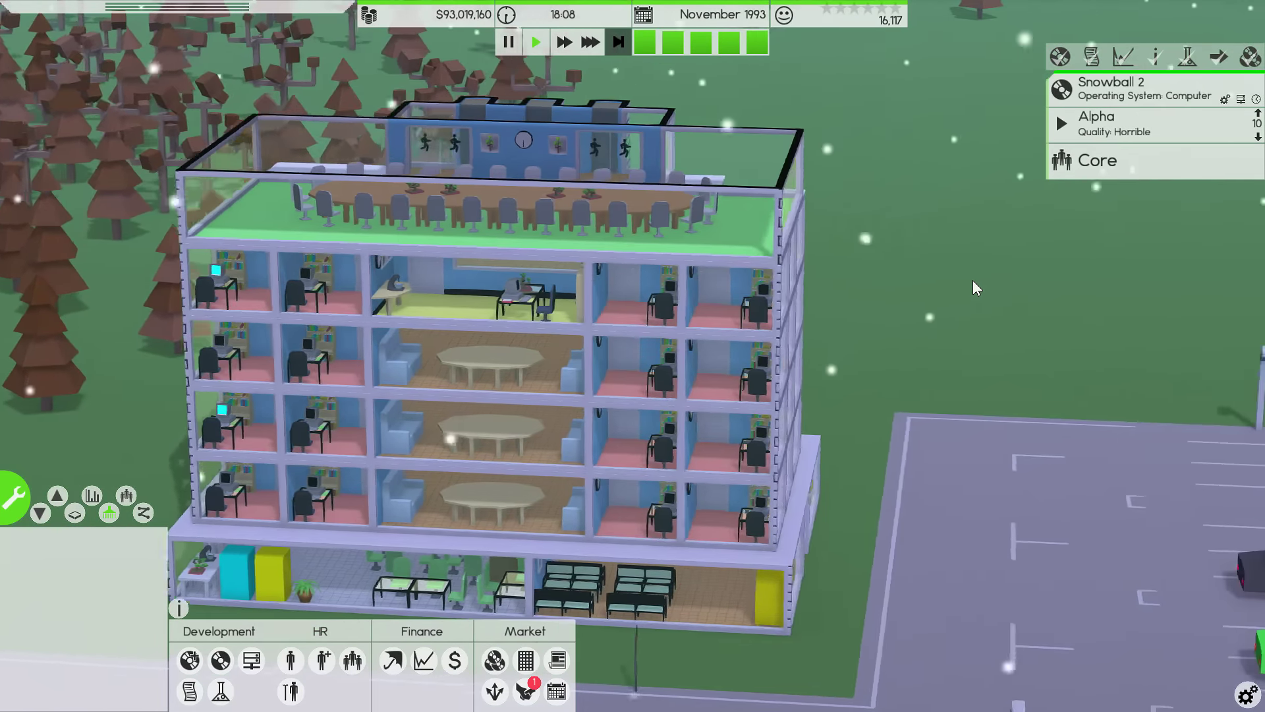
key("d")
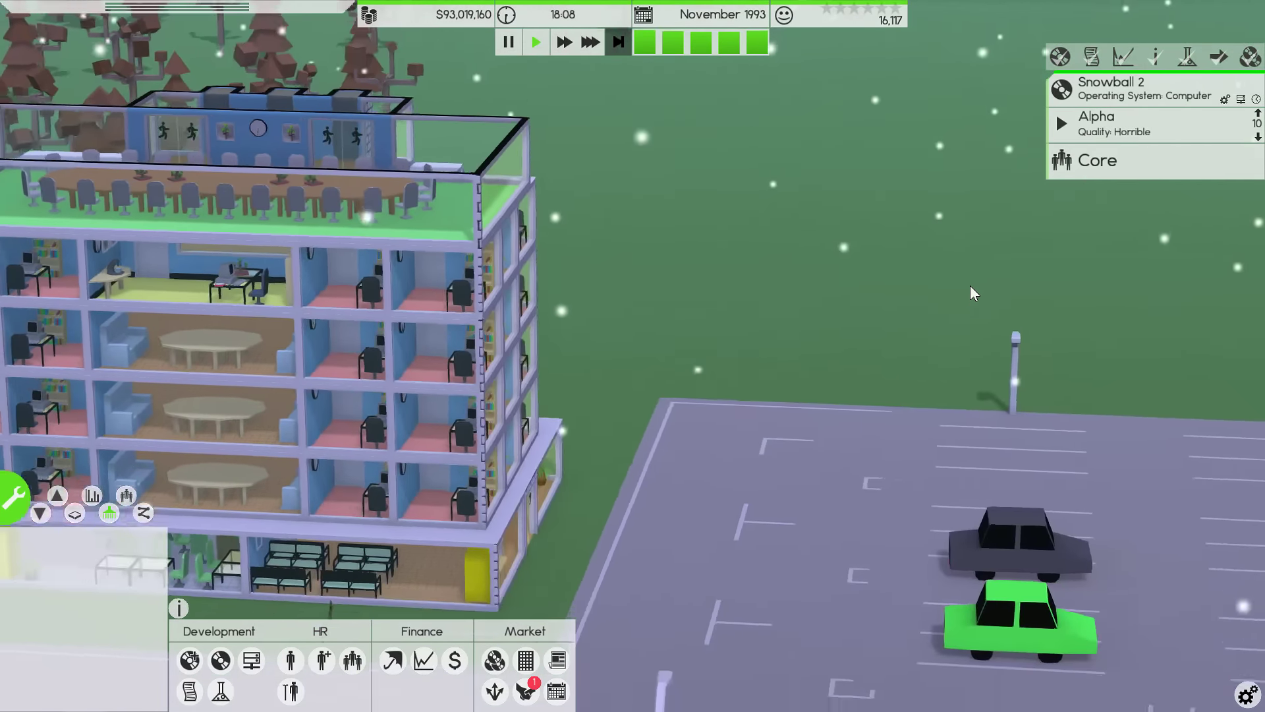
key("a")
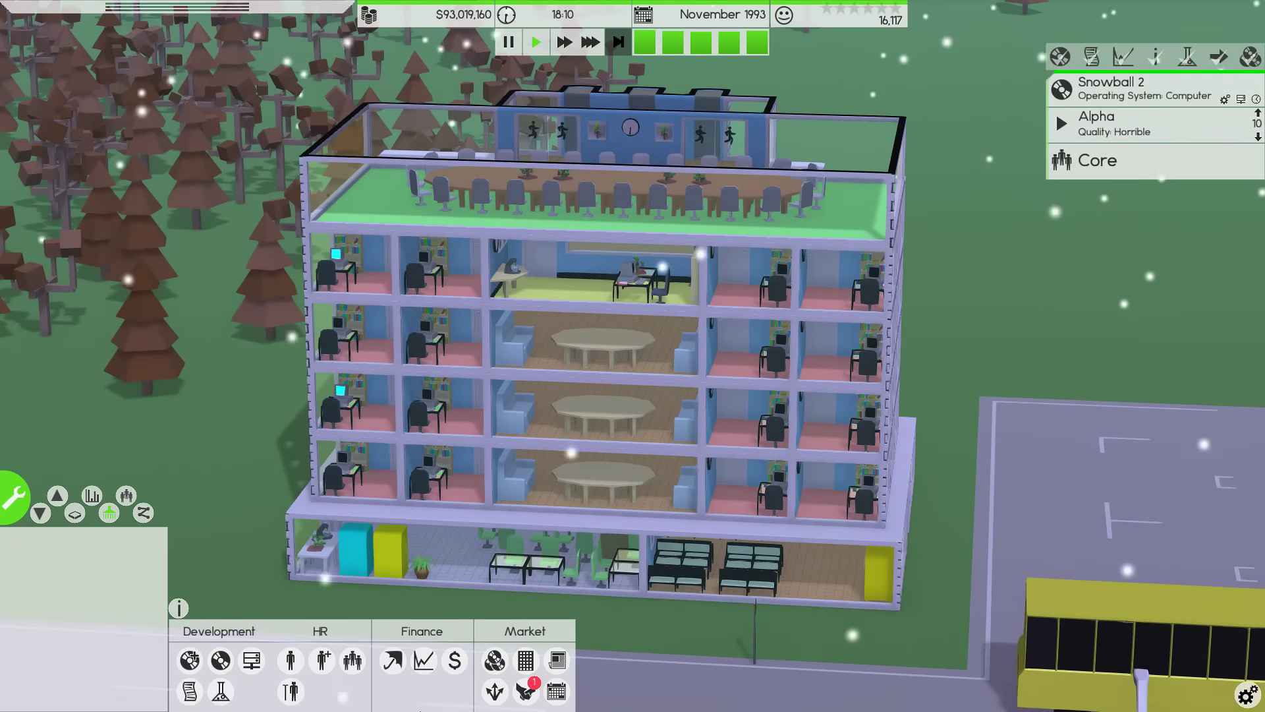
- Review skills of ModernGlib, Little_me, Vaniljapulla II, Wheatley II, Flood II, Ronzilla II, Betuor II, thefew II
left_click(290, 660)
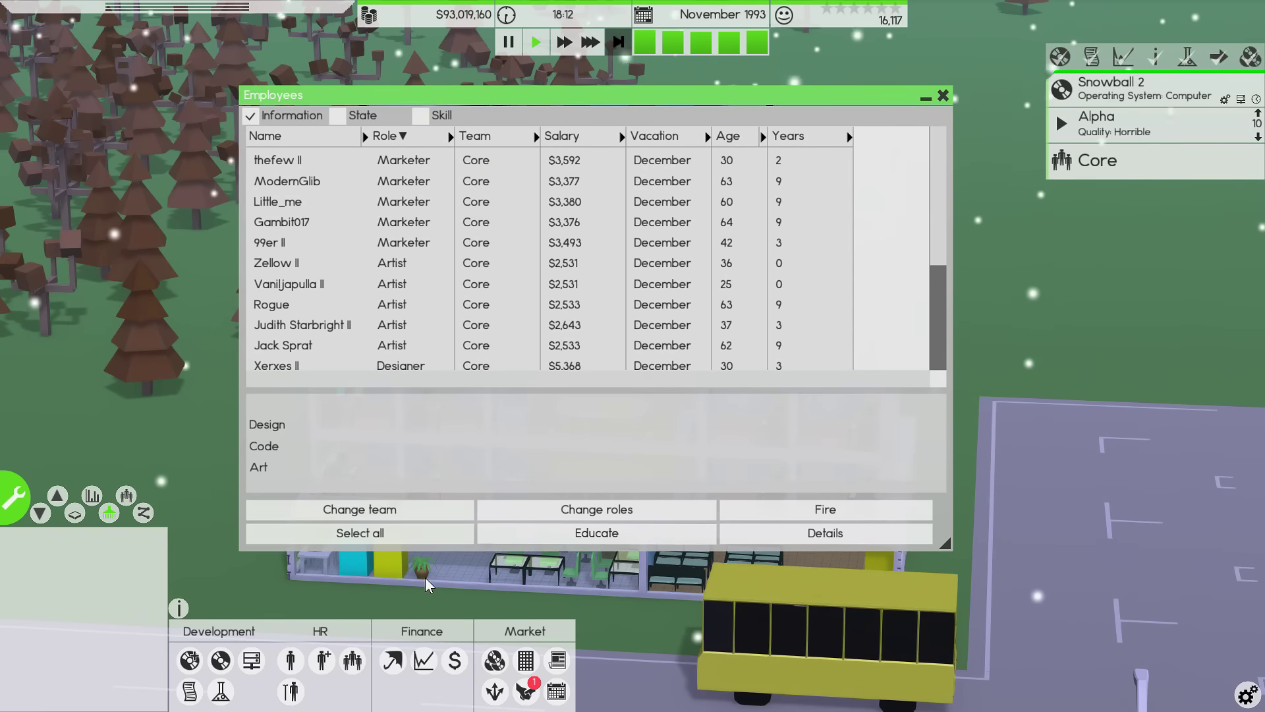
left_click(304, 177)
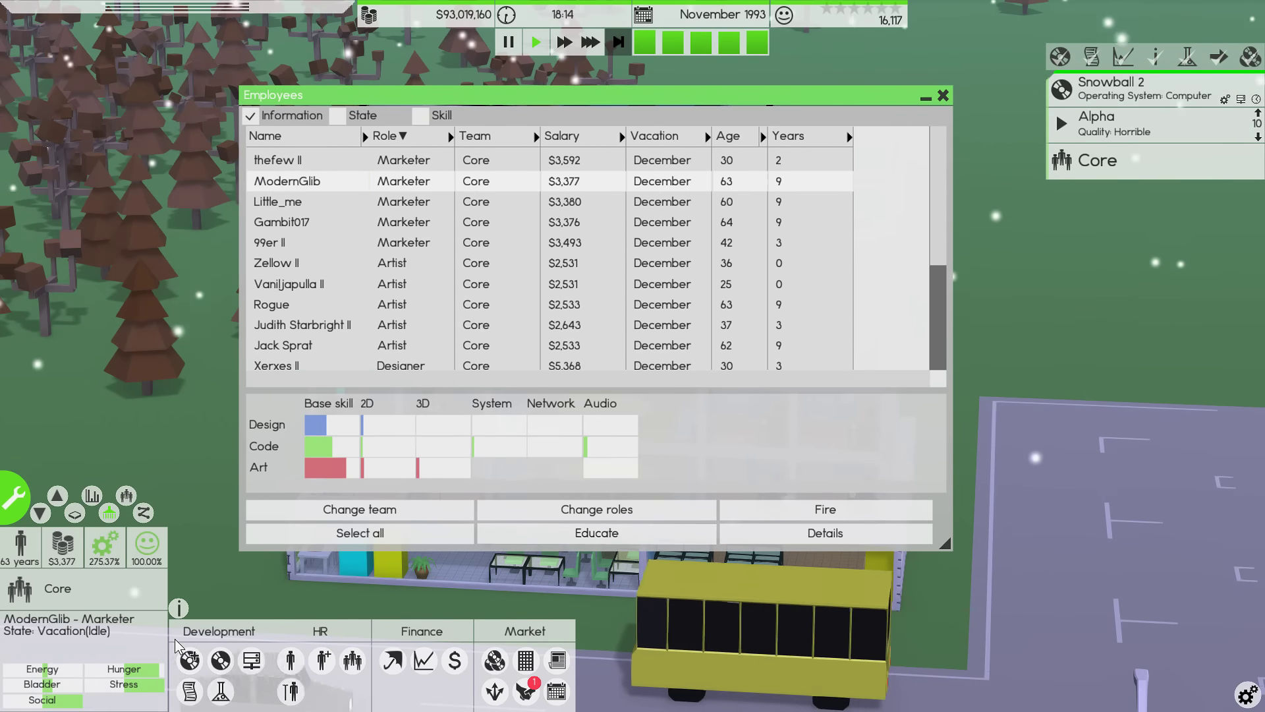
left_click(290, 203)
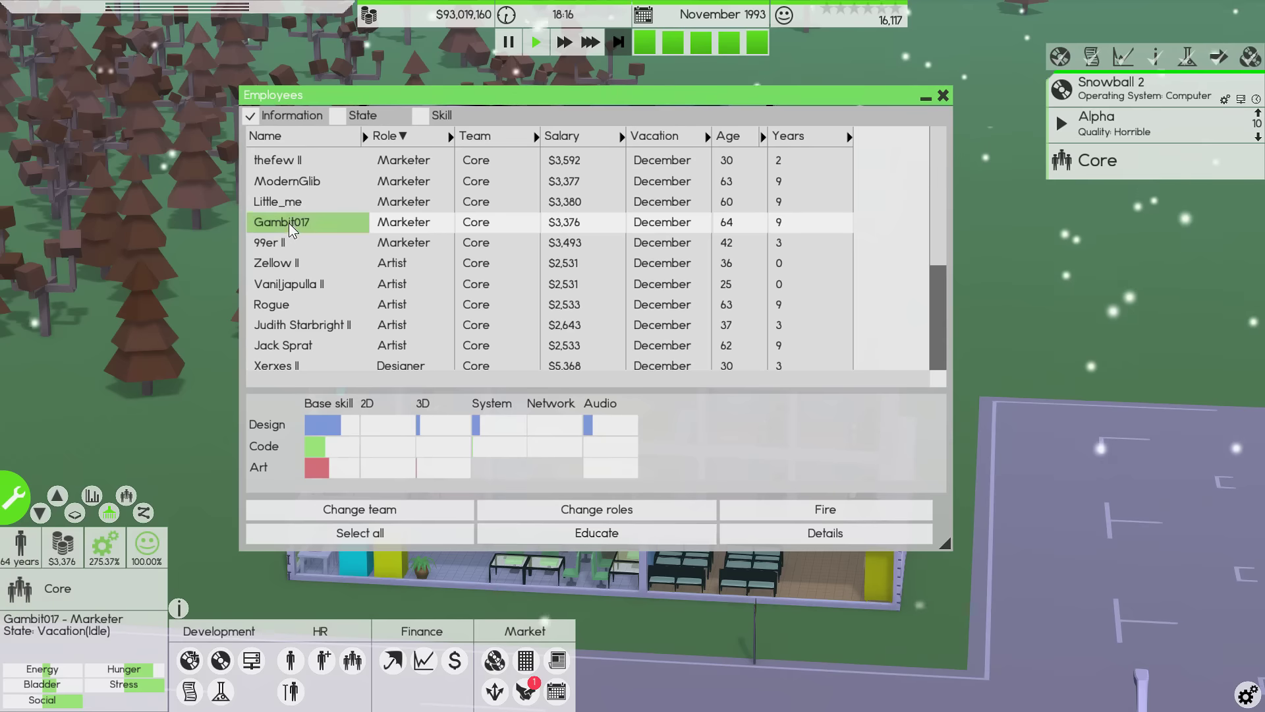
left_click(280, 241)
left_click(287, 284)
scroll(303, 190, "down", 5)
left_click(318, 282)
left_click(302, 308)
scroll(307, 309, "down", 3)
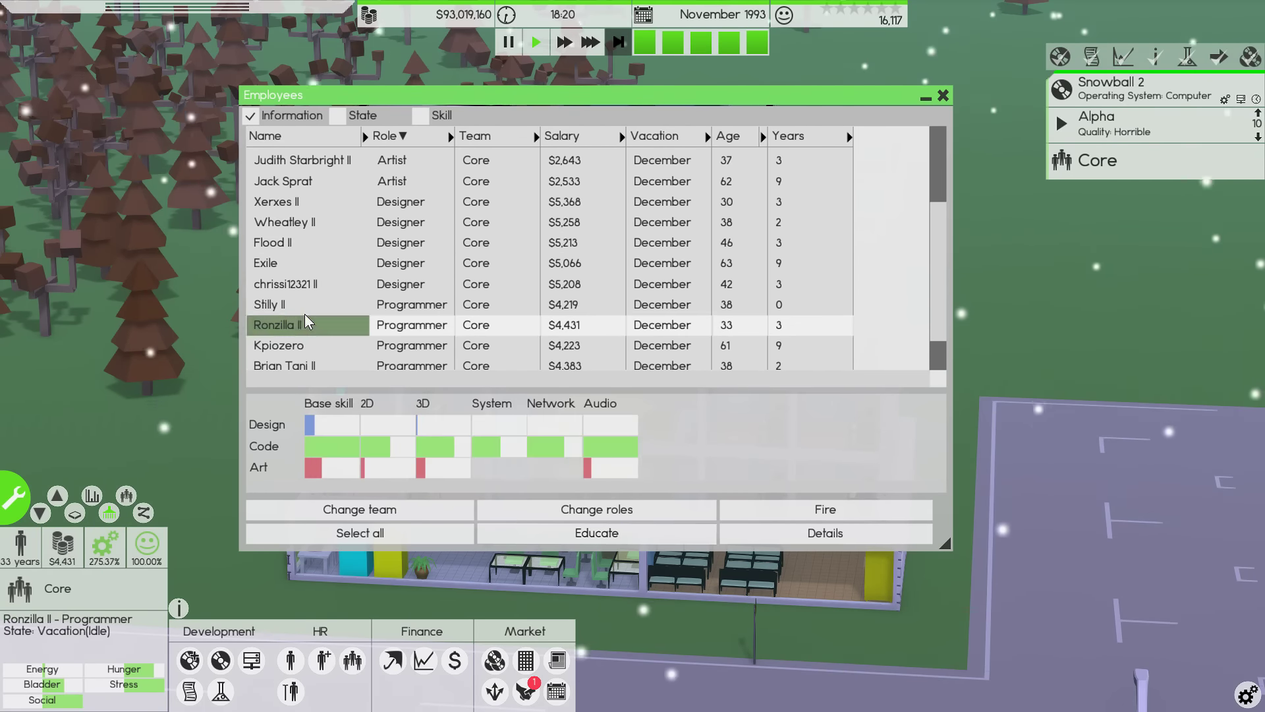
left_click(297, 344)
scroll(300, 341, "down", 3)
left_click(300, 317)
scroll(300, 317, "up", 4)
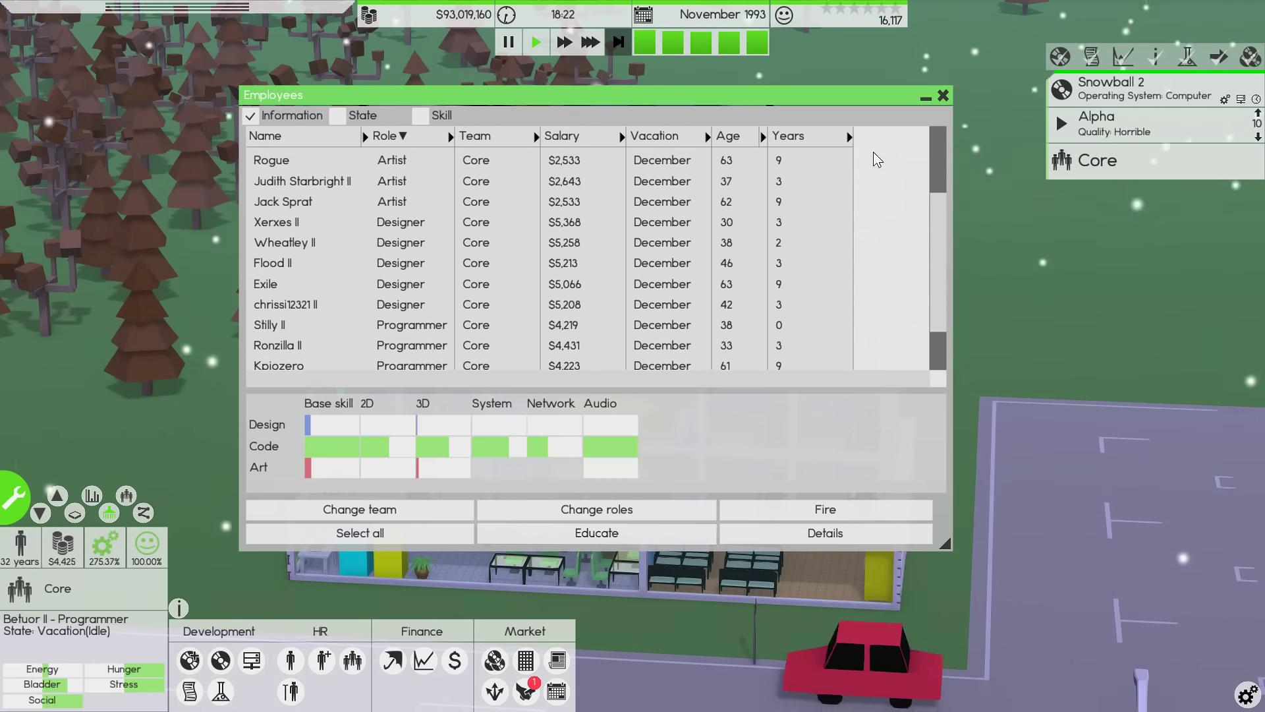
scroll(378, 268, "up", 6)
scroll(379, 267, "up", 1)
left_click(296, 284)
left_click(292, 186)
left_click(294, 162)
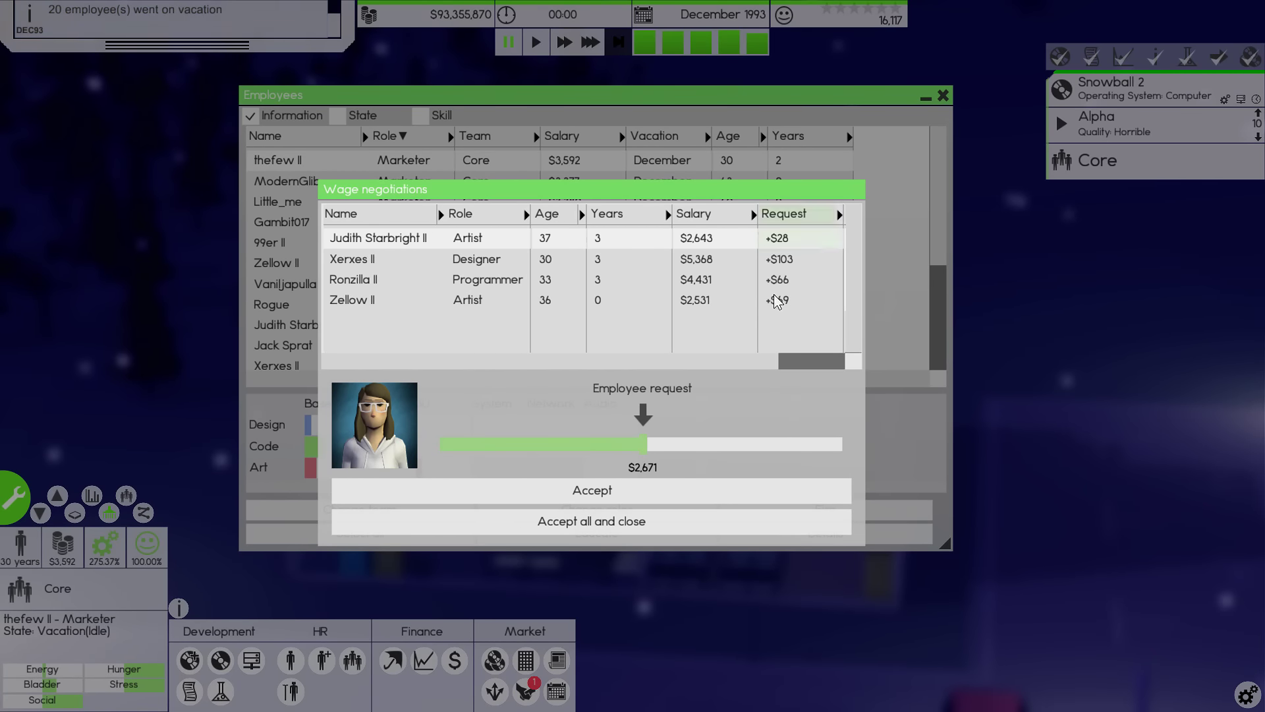
left_click(606, 524)
left_click(781, 502)
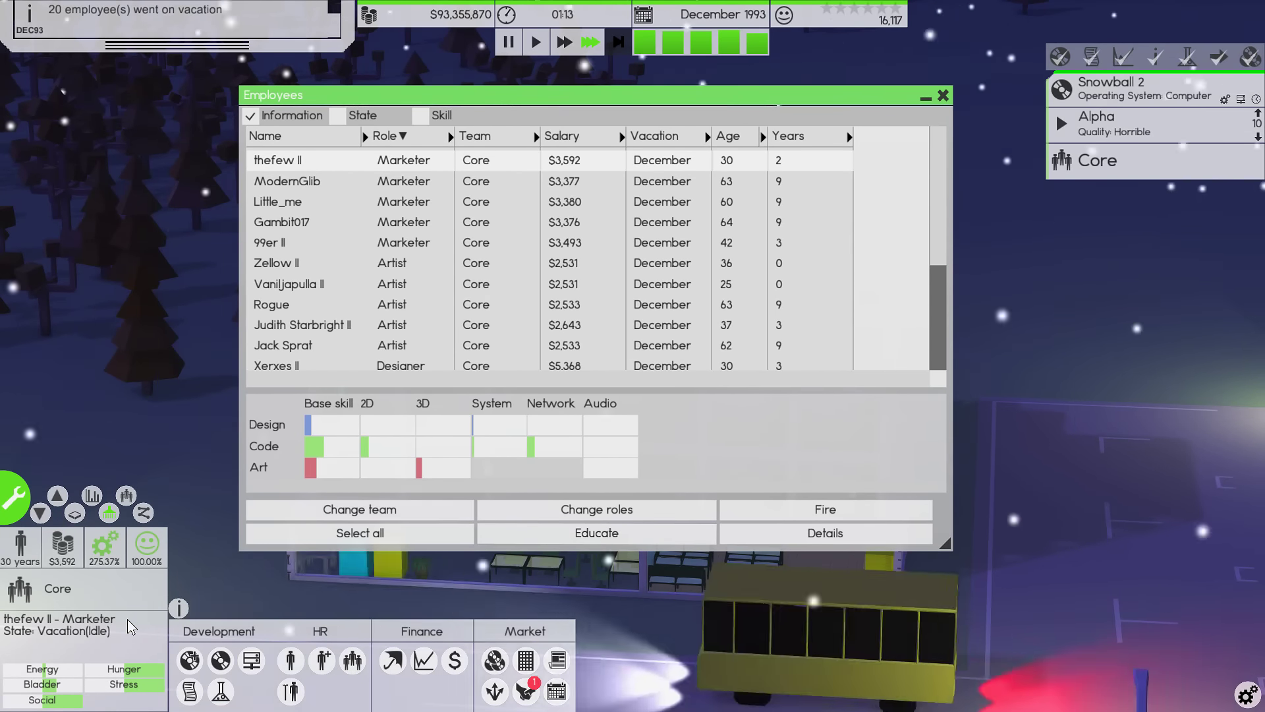
key("Down")
key("Down")
key("Down")
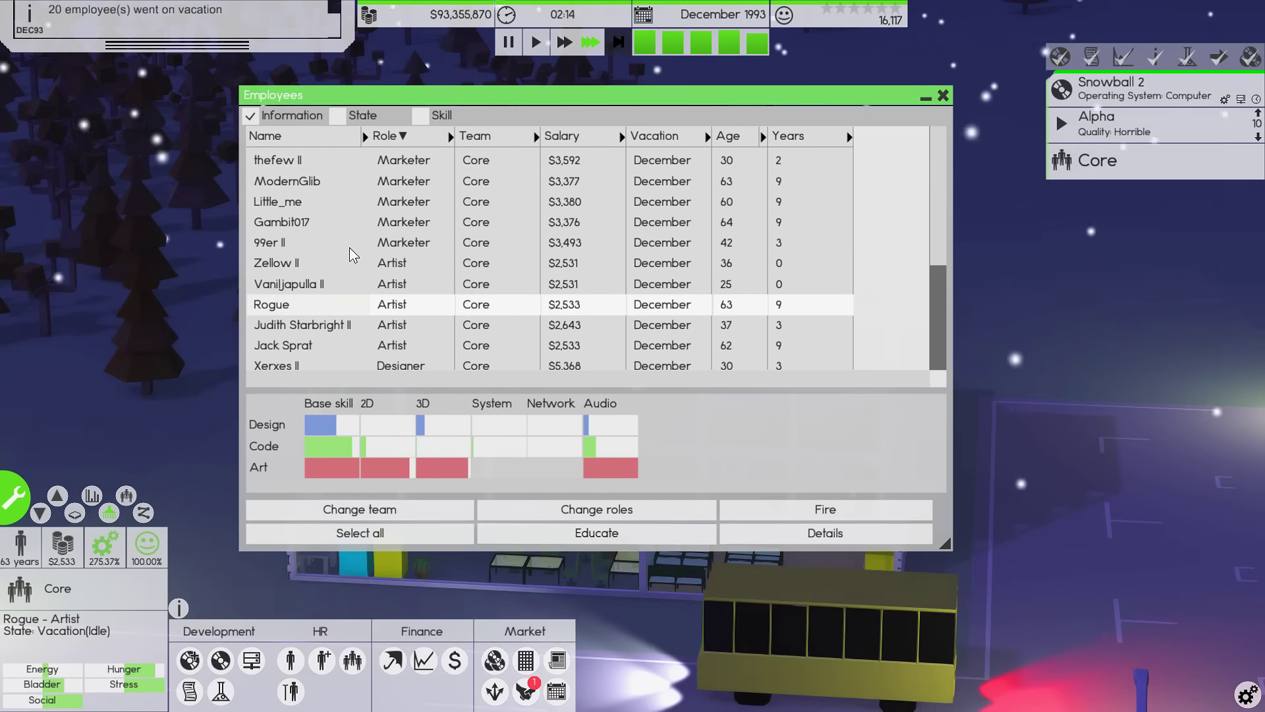
key("Up")
key("Up")
key("Up")
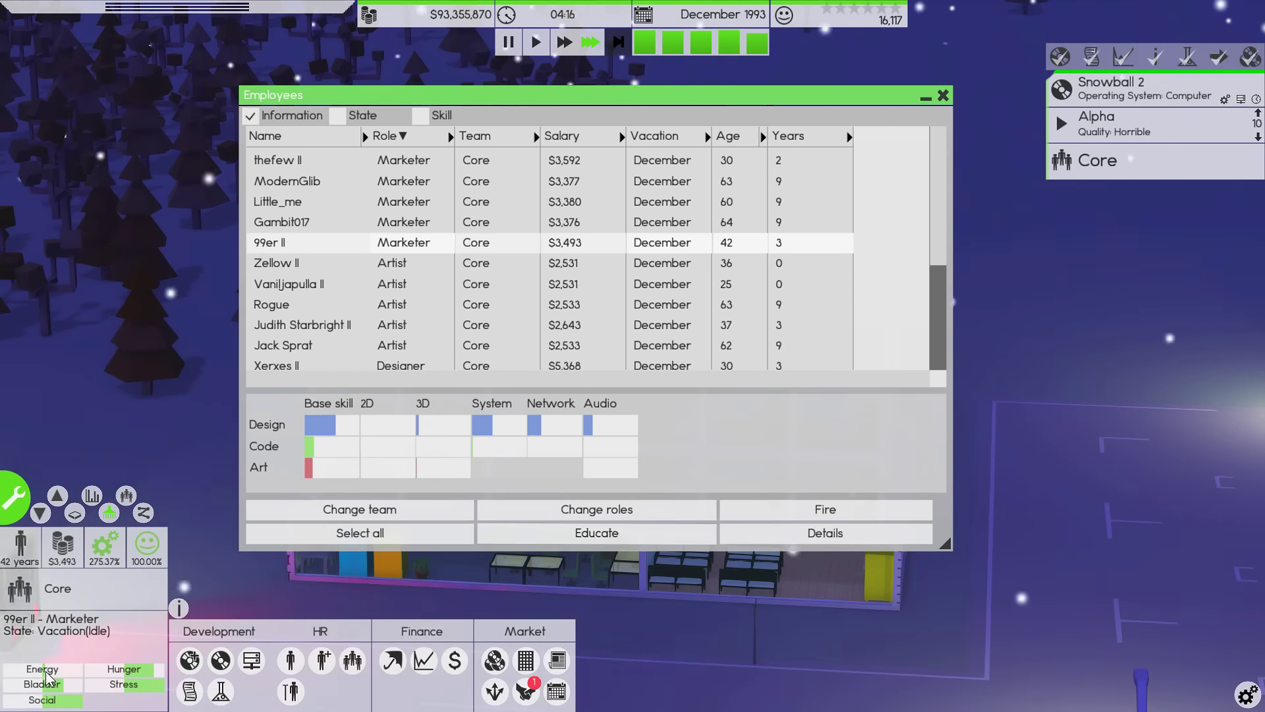
scroll(311, 334, "down", 2)
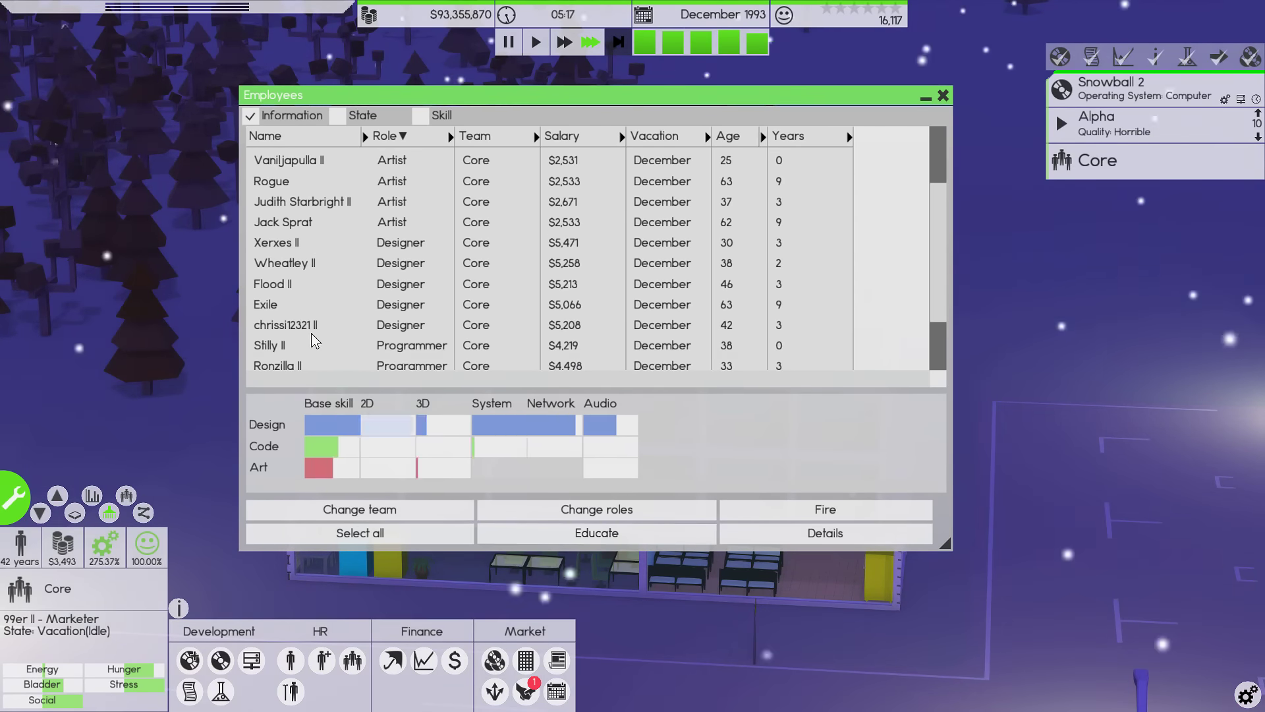
left_click(311, 334)
scroll(313, 333, "down", 1)
scroll(314, 332, "down", 2)
left_click(313, 333)
scroll(314, 332, "down", 1)
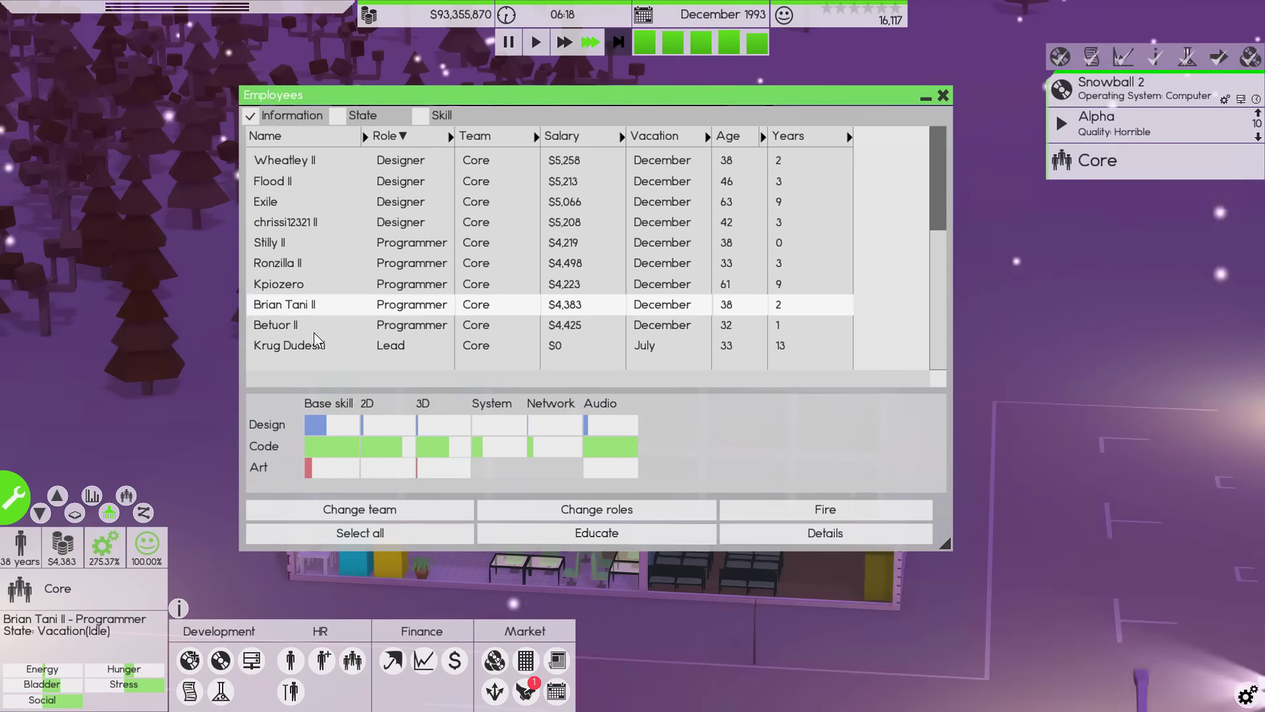
left_click(313, 332)
scroll(314, 332, "up", 5)
scroll(314, 332, "up", 2)
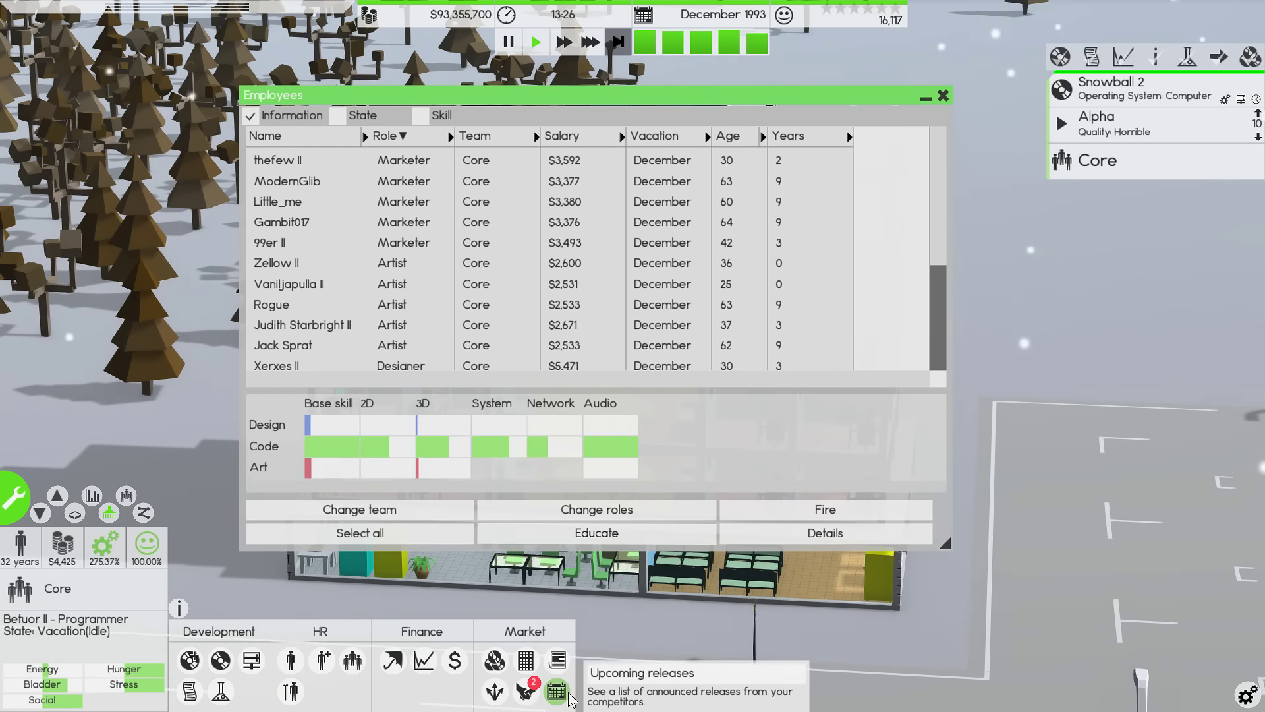
- Open All releases and dismiss the IP purchase offer for Lion ThingX 8
left_click(495, 659)
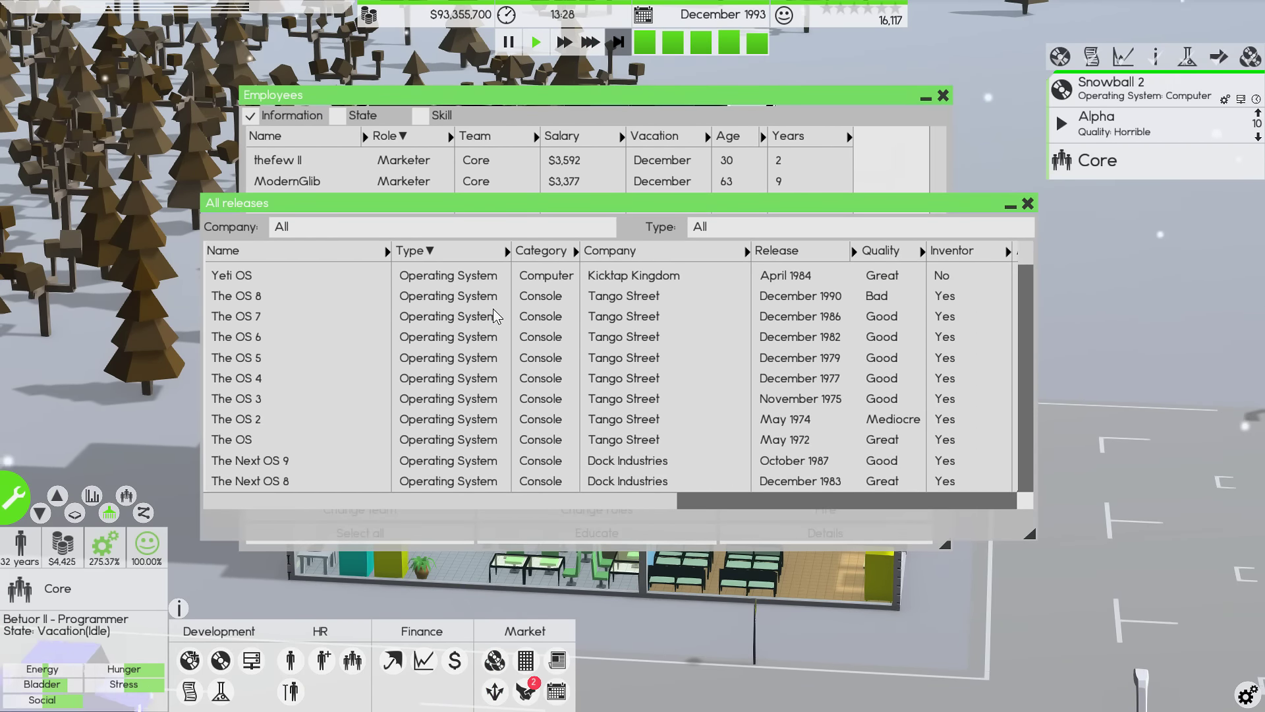
scroll(494, 310, "down", 2)
scroll(493, 308, "down", 2)
scroll(493, 309, "down", 2)
scroll(493, 308, "down", 2)
scroll(494, 308, "up", 1)
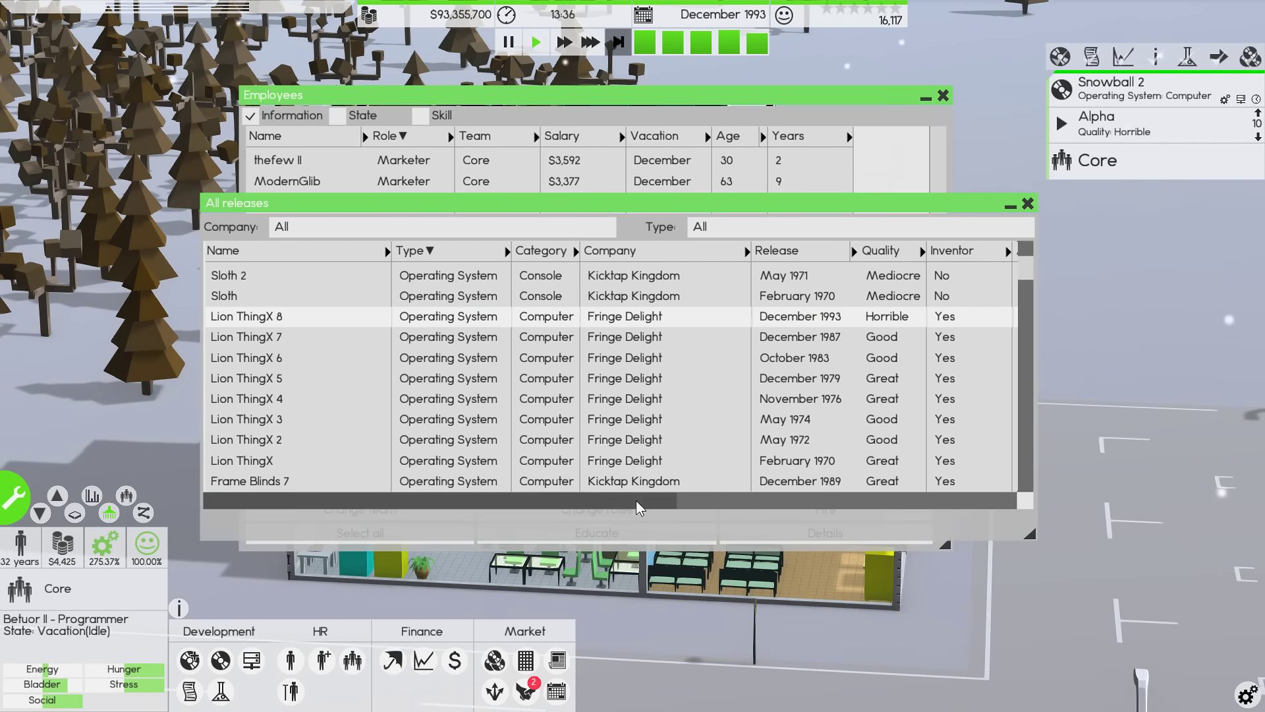
mouse_move(637, 507)
left_mouse_down()
mouse_move(807, 494)
mouse_move(704, 492)
mouse_move(739, 487)
mouse_move(1001, 479)
left_mouse_up()
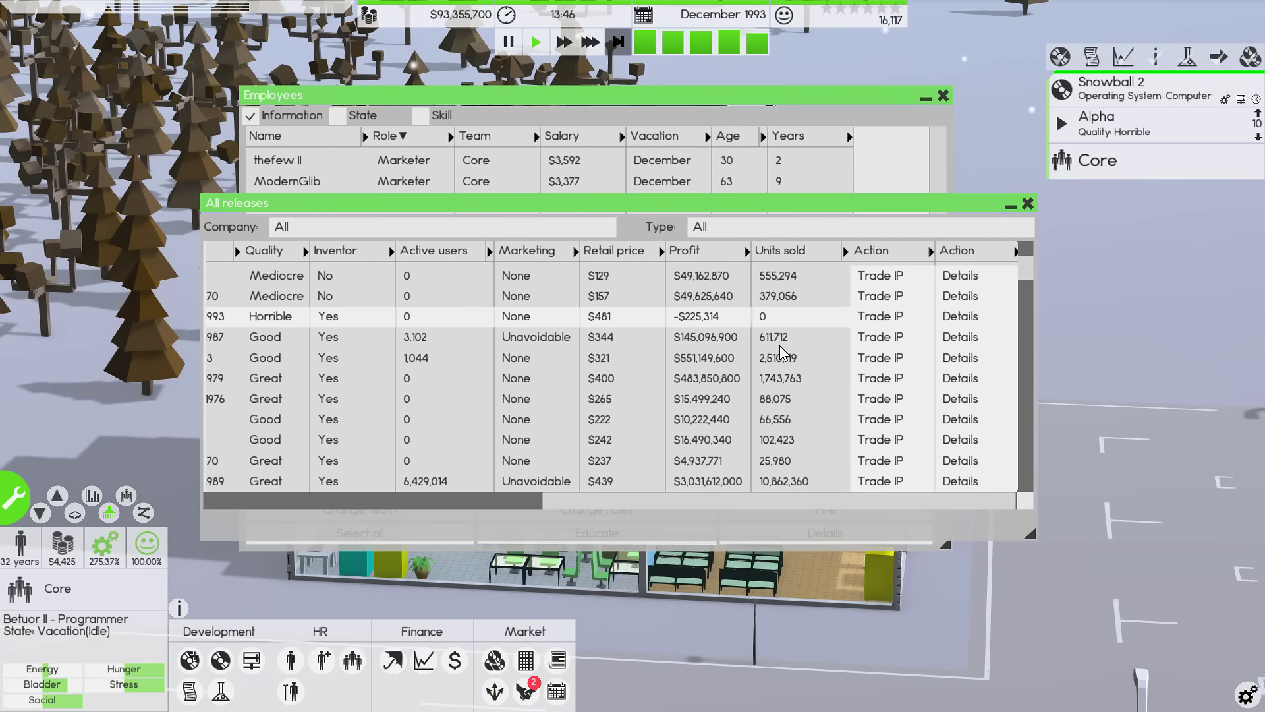
left_click(899, 321)
left_click(899, 494)
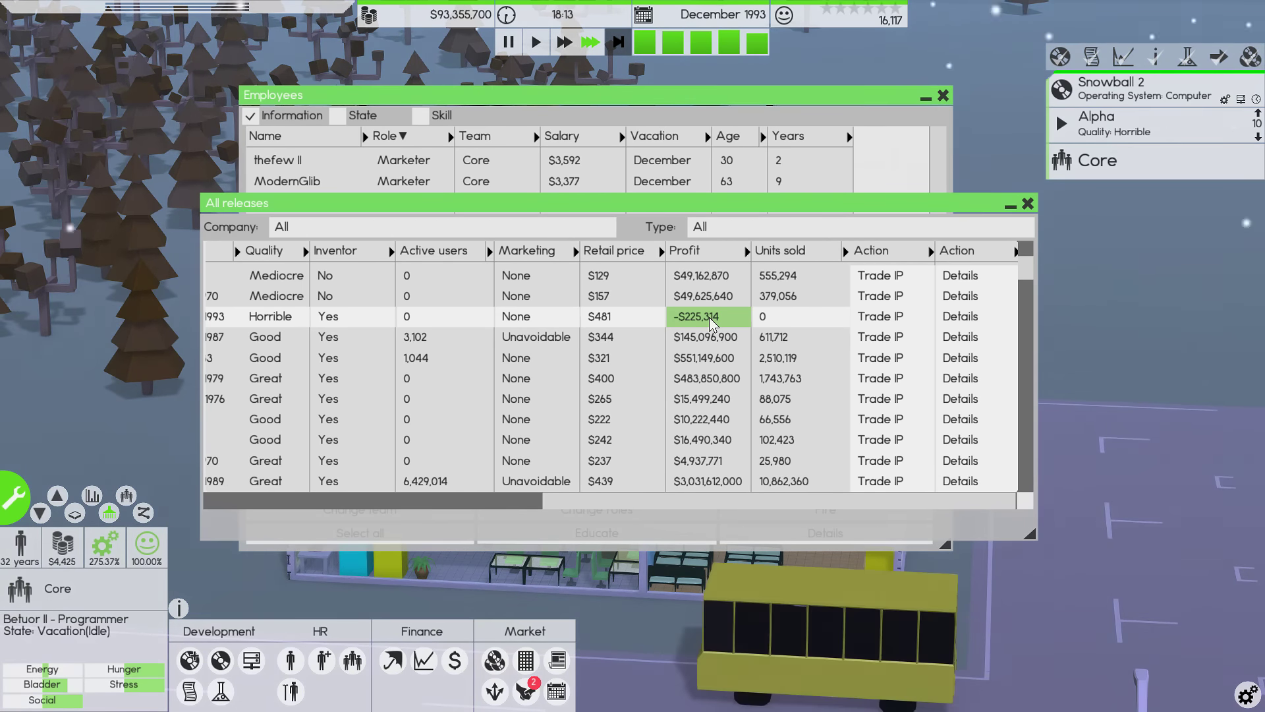
- Move Lion ThingX 8 details aside, close All releases and Employees, and run at top speed
left_click(958, 318)
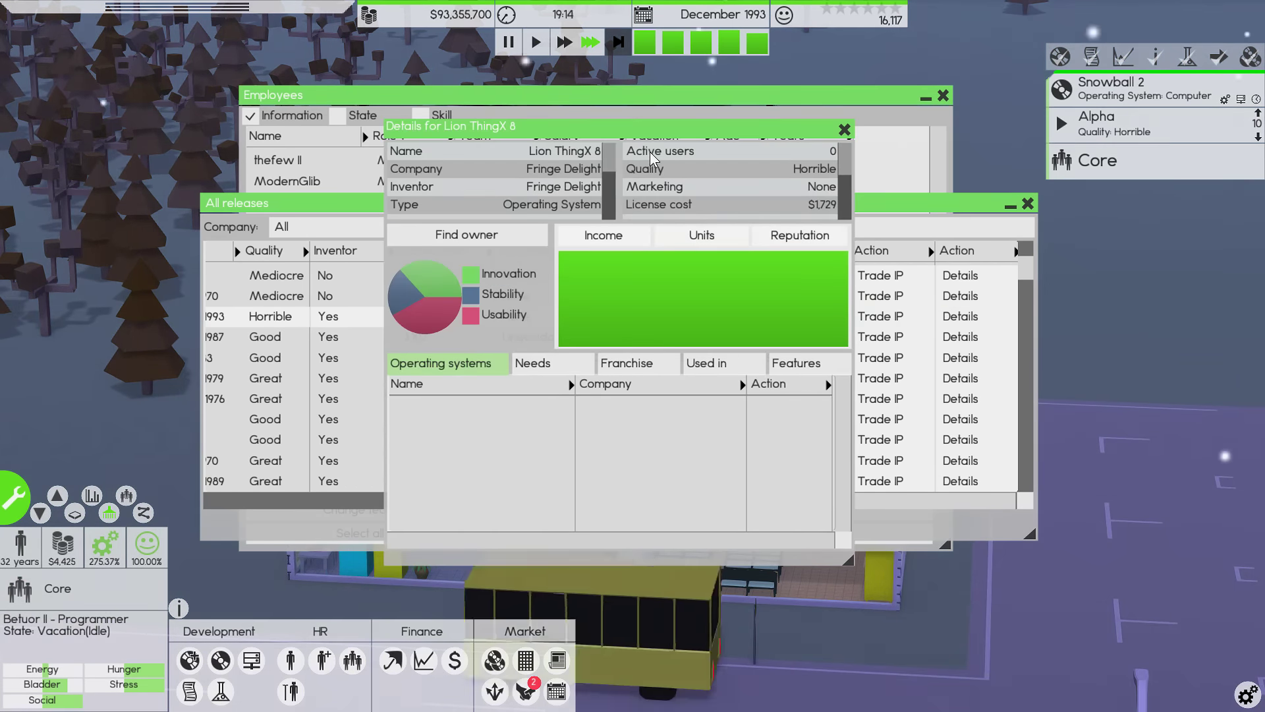
left_click_drag(652, 127, 1046, 443)
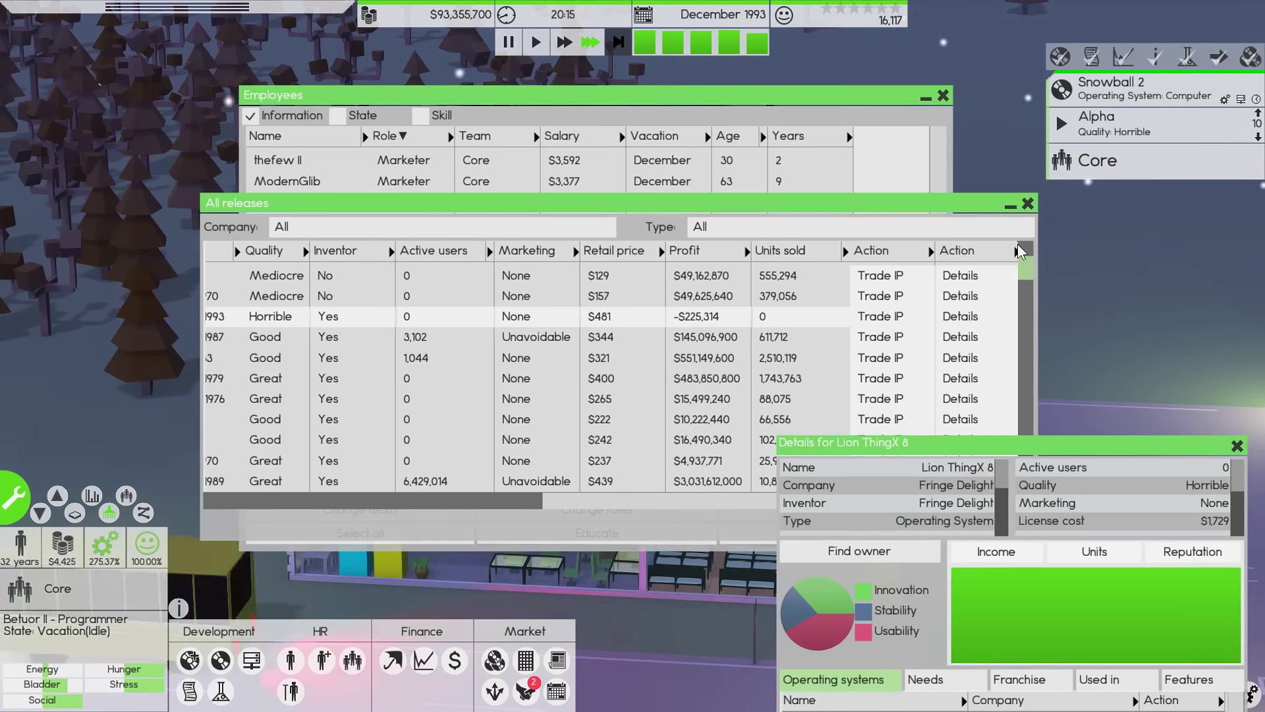
left_click(1028, 202)
left_click_drag(691, 93, 715, 81)
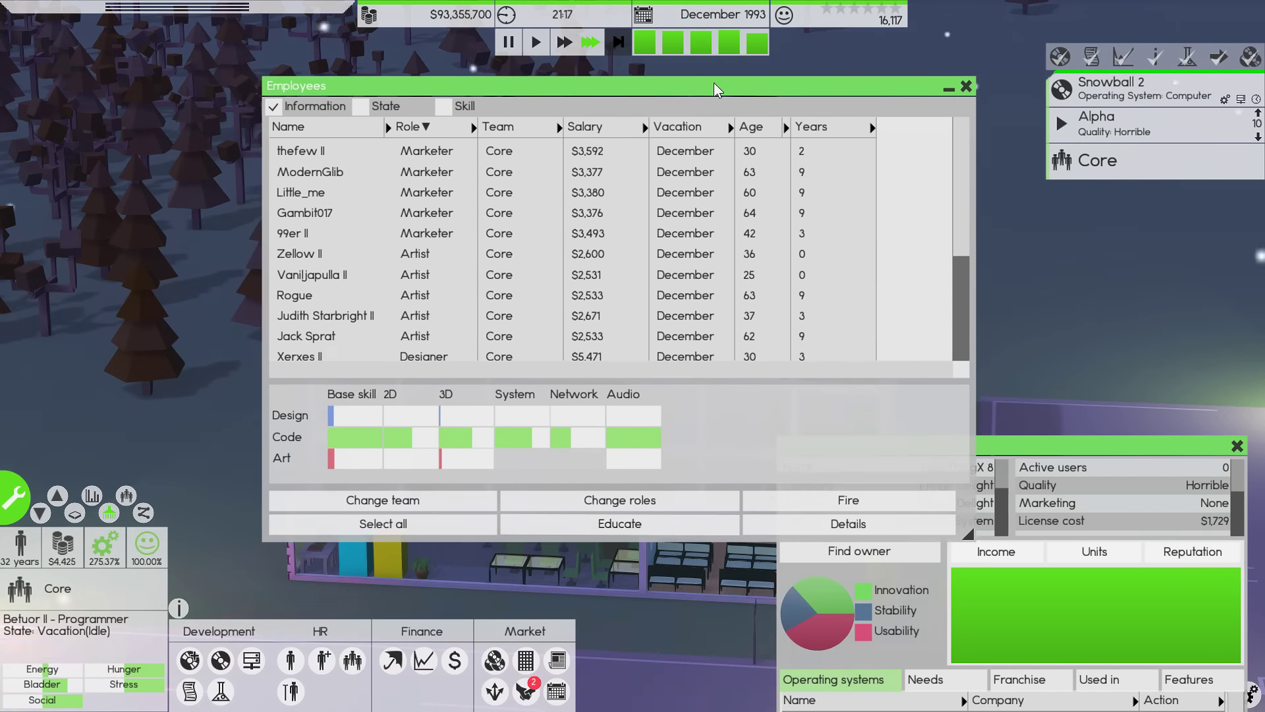
left_click(966, 87)
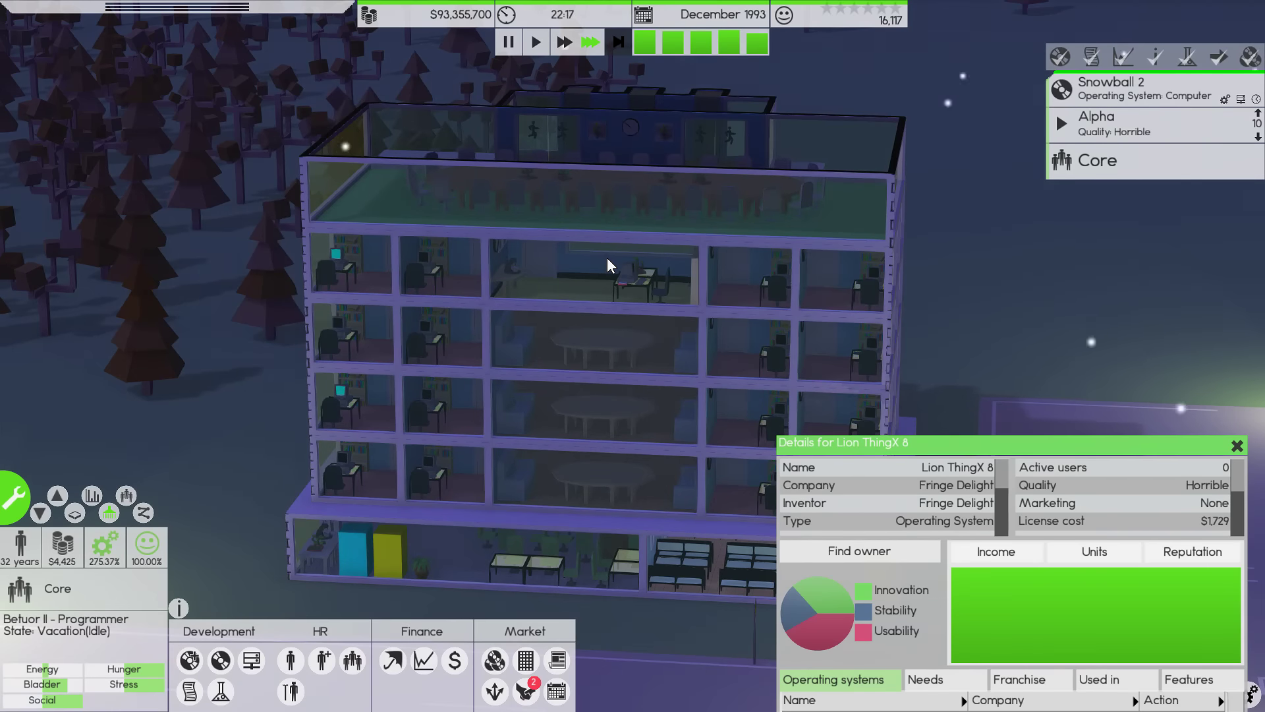
left_click_drag(972, 448, 985, 467)
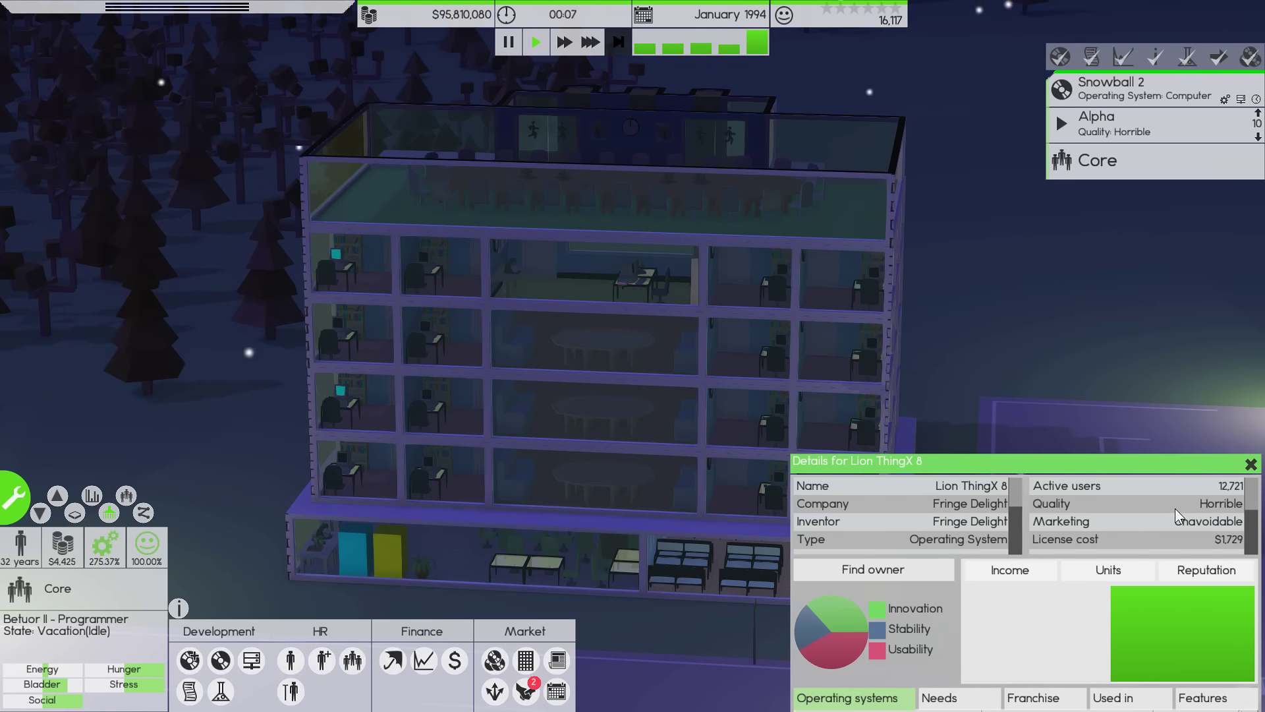
scroll(1175, 513, "down", 3)
scroll(1181, 525, "up", 3)
scroll(1181, 525, "down", 2)
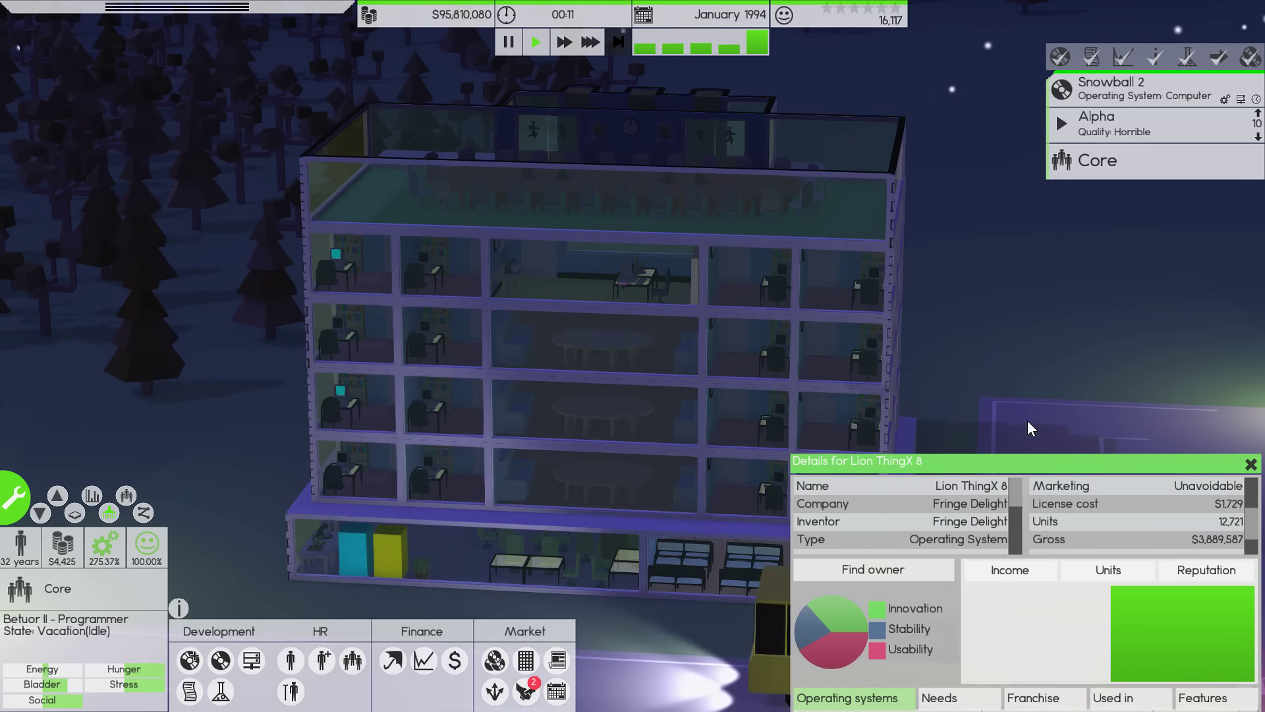
key("3")
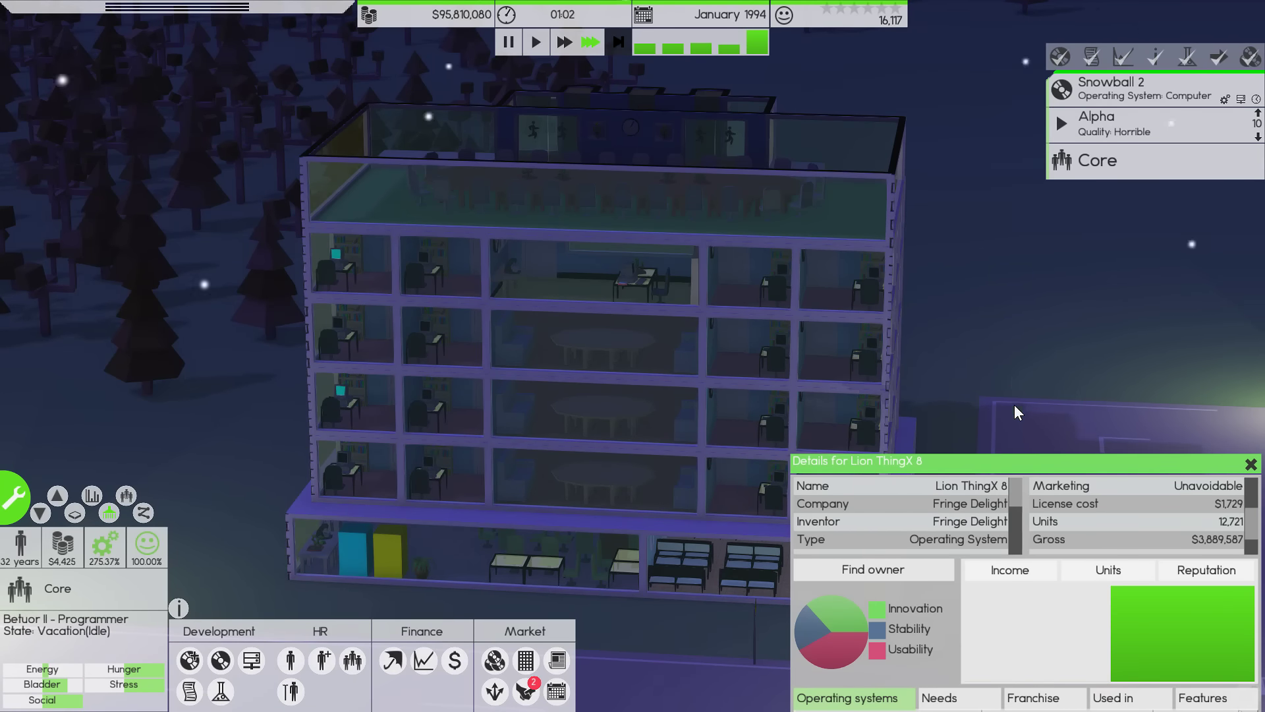
mouse_move(1013, 461)
left_mouse_down()
mouse_move(1012, 435)
mouse_move(1013, 453)
left_mouse_up()
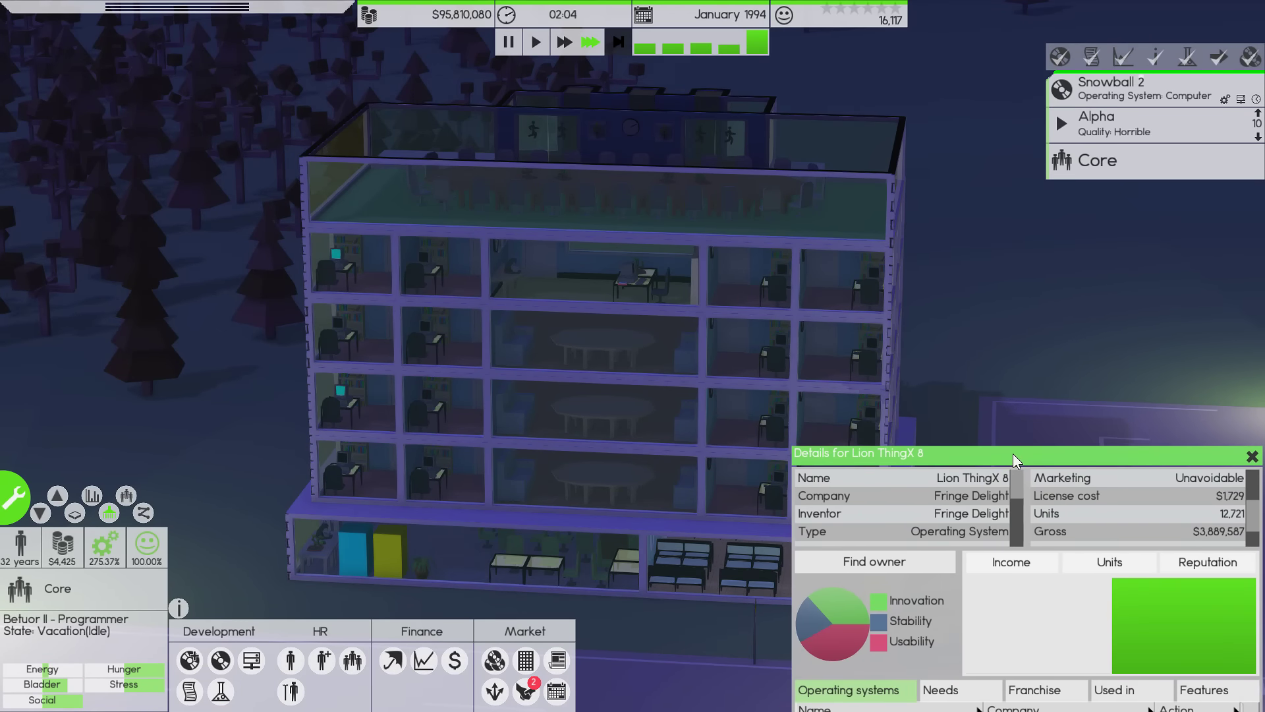
left_click(549, 695)
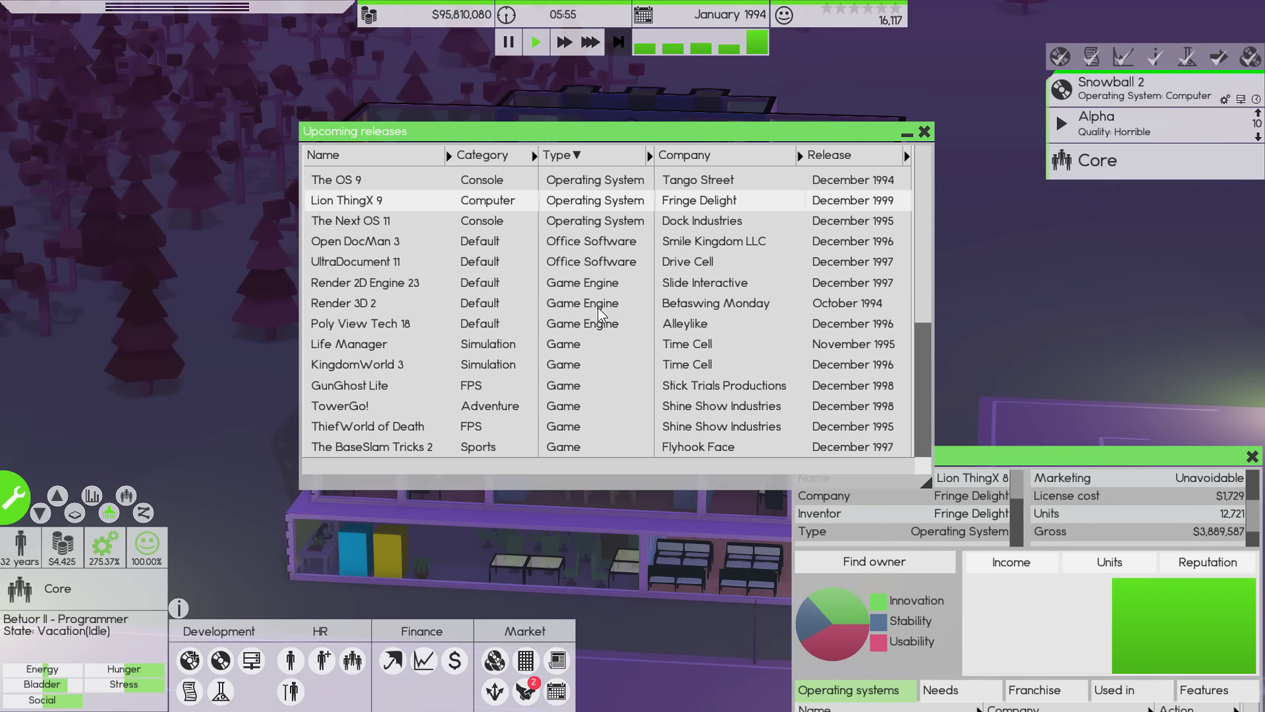
scroll(599, 314, "down", 1)
scroll(602, 329, "up", 1)
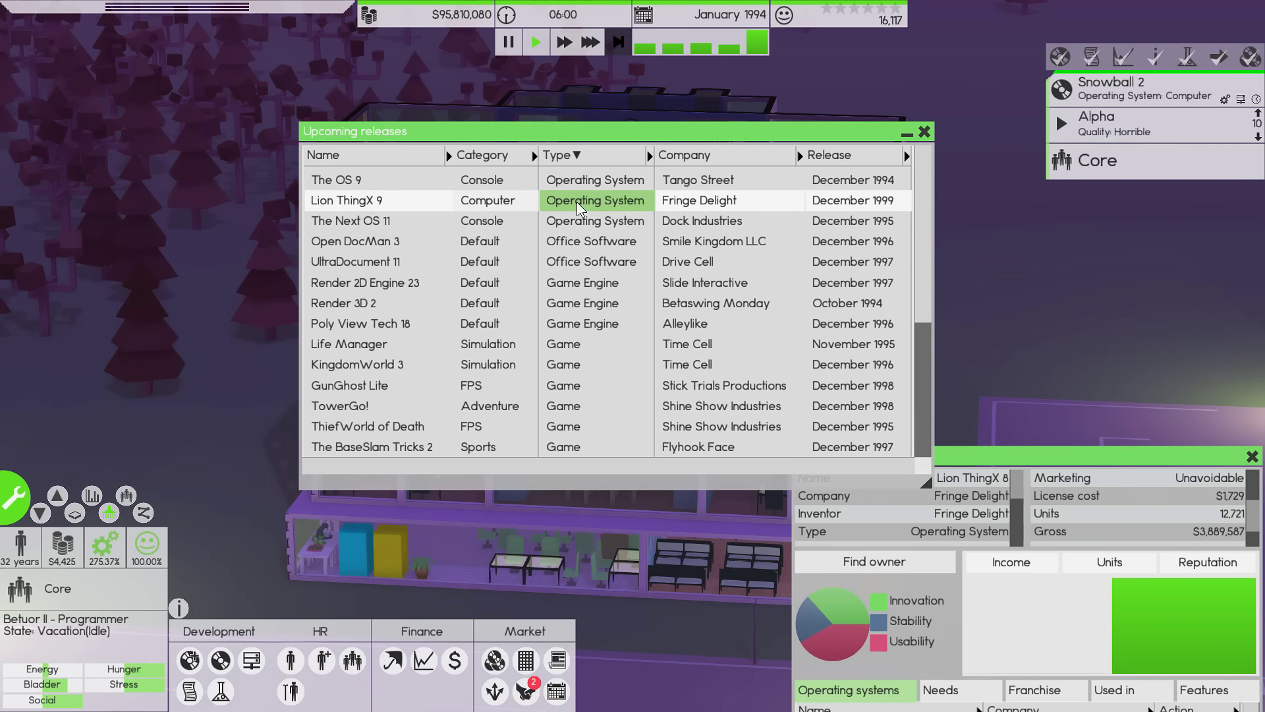
key("3")
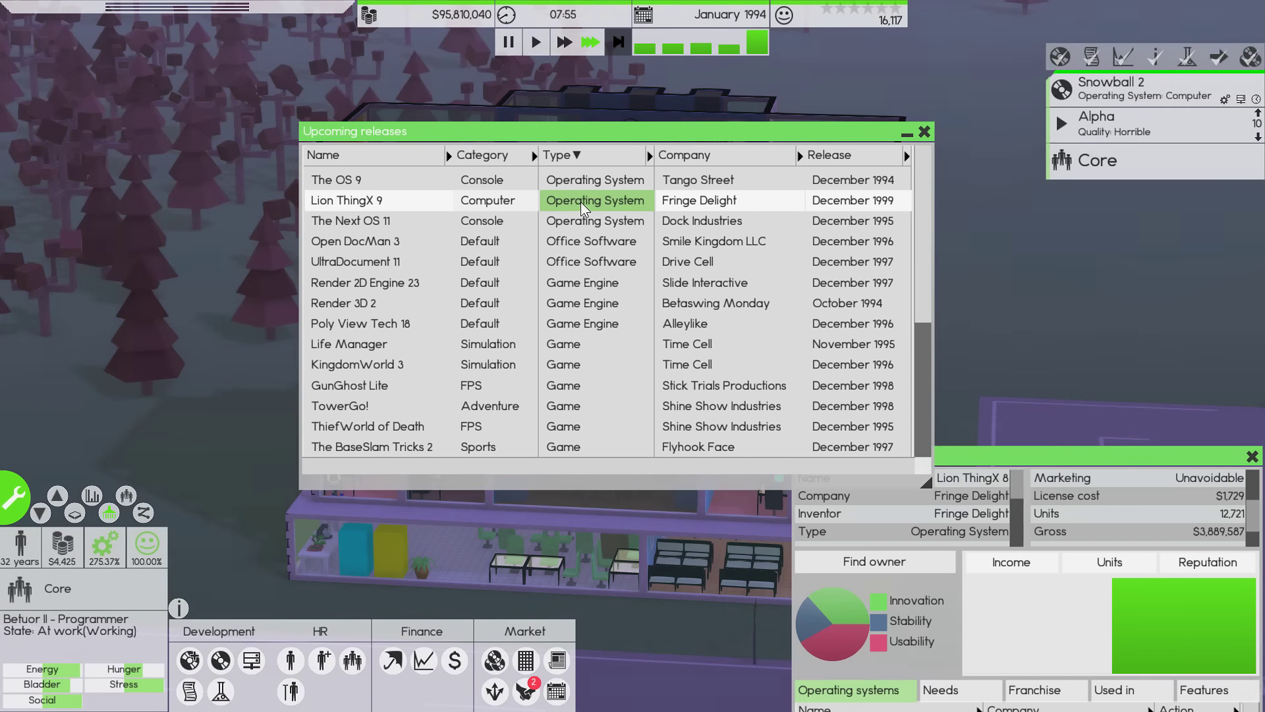
left_click(924, 131)
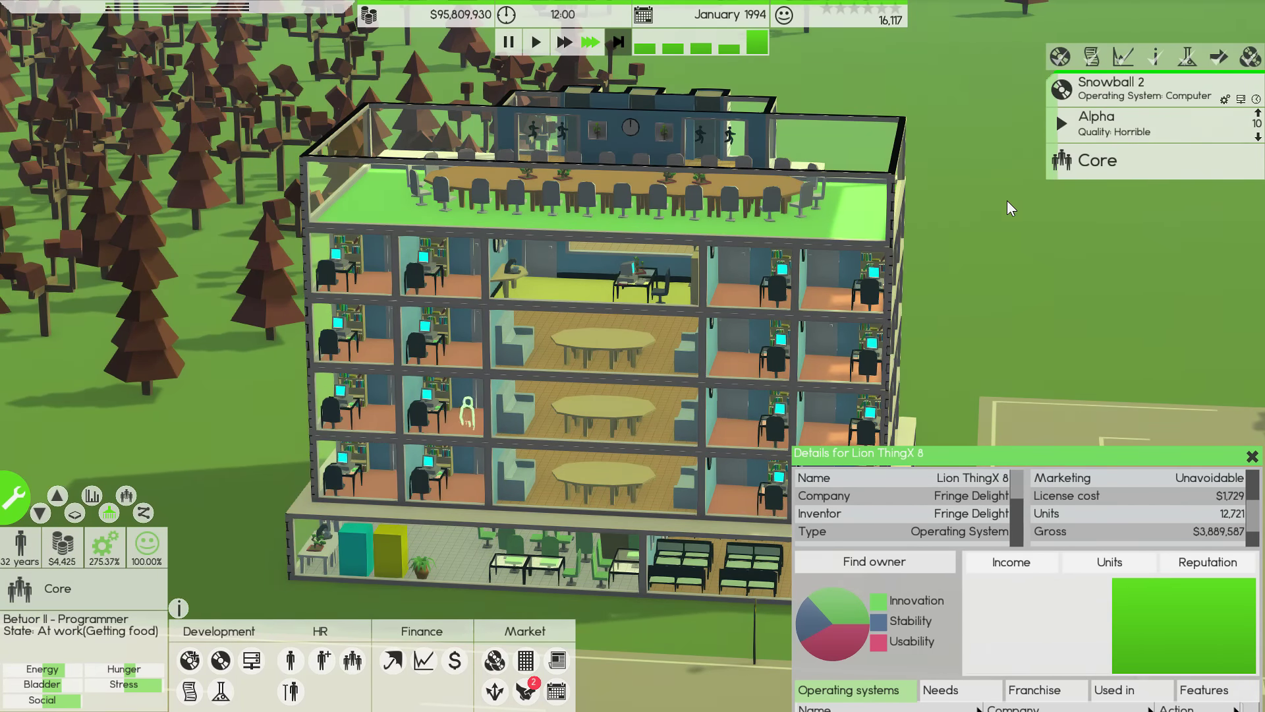
- Browse Lion ThingX 8's Features, Used in and Needs tabs
left_click_drag(938, 455, 927, 300)
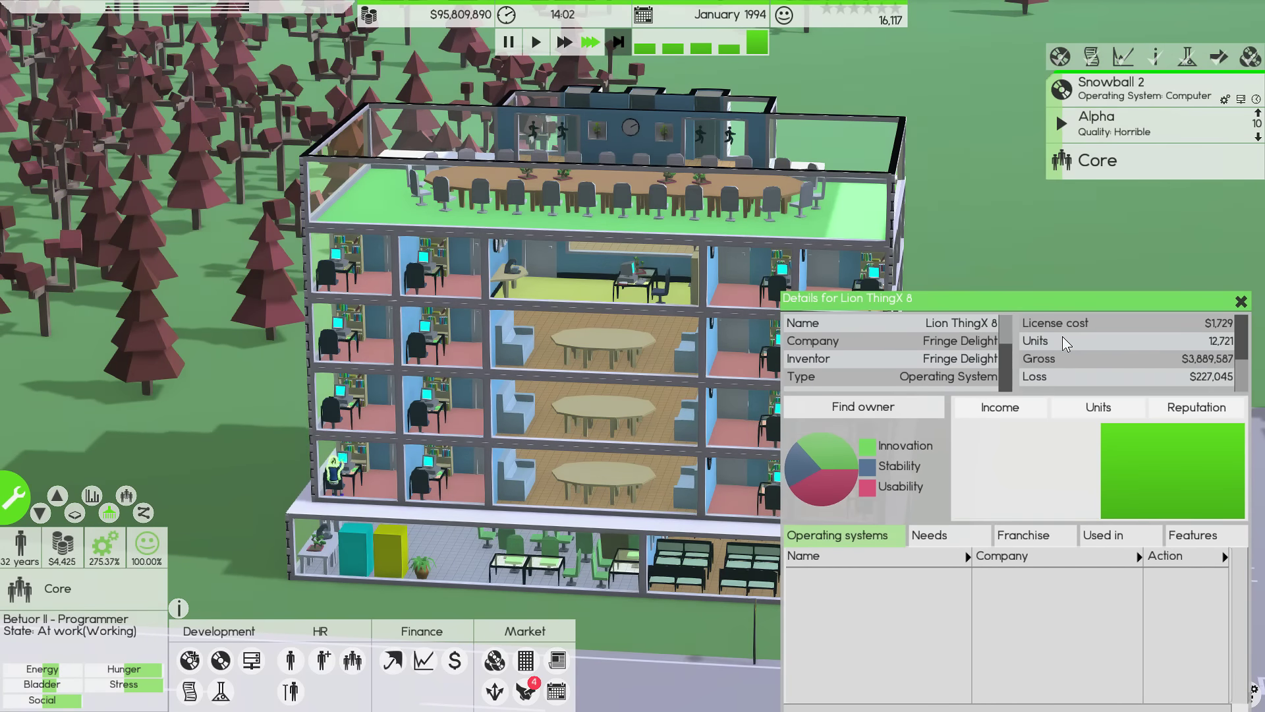
scroll(1062, 337, "up", 2)
left_click(1184, 532)
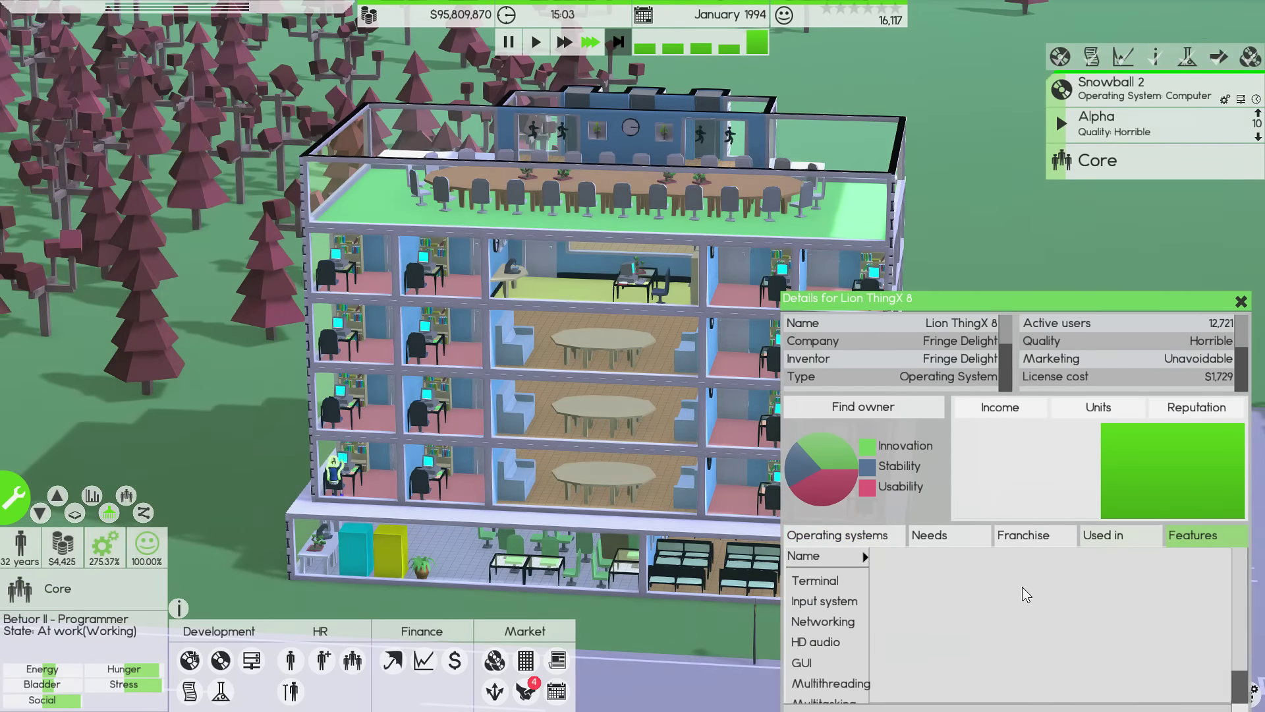
scroll(1015, 590, "down", 3)
left_click_drag(865, 556, 916, 559)
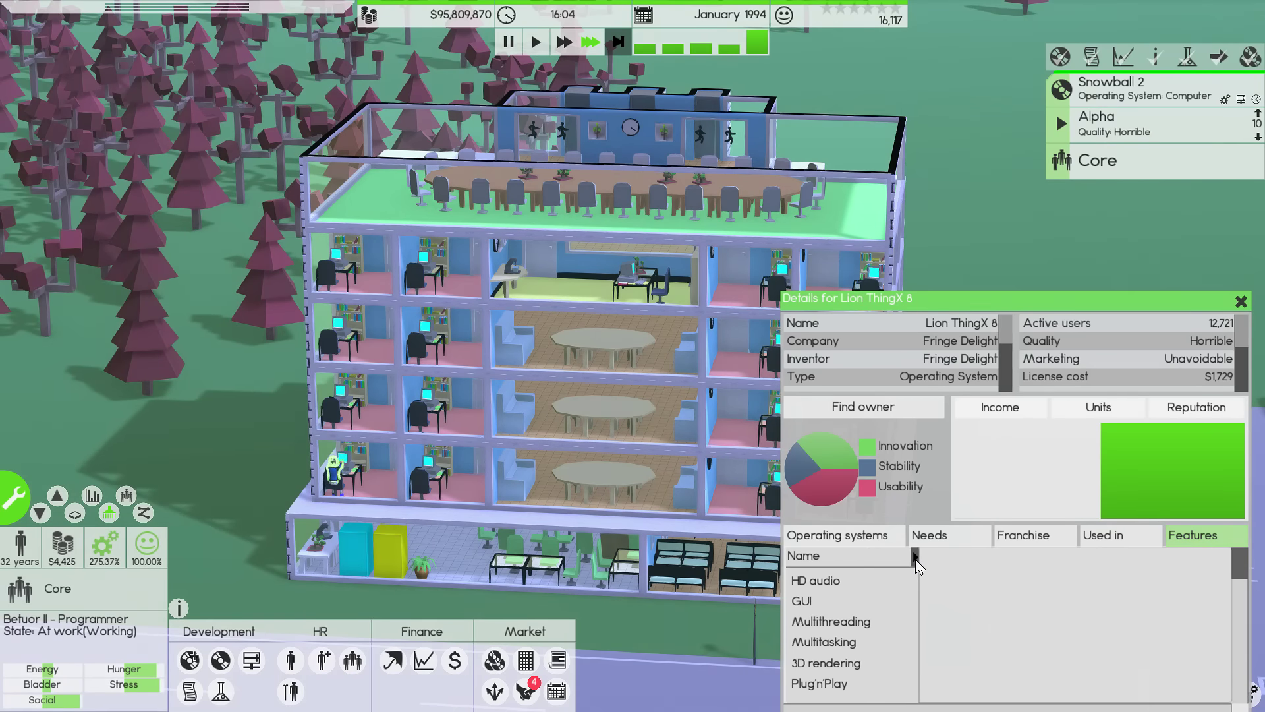
scroll(851, 593, "up", 1)
scroll(832, 625, "up", 1)
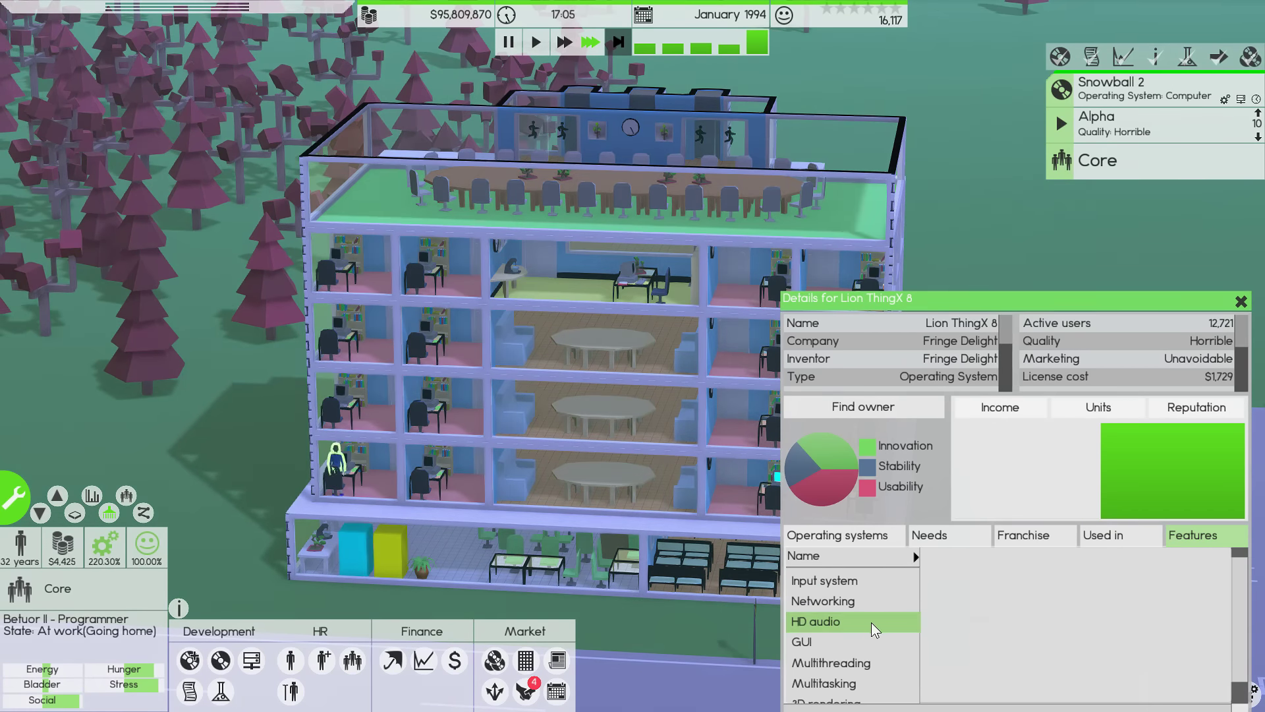
left_click(1094, 541)
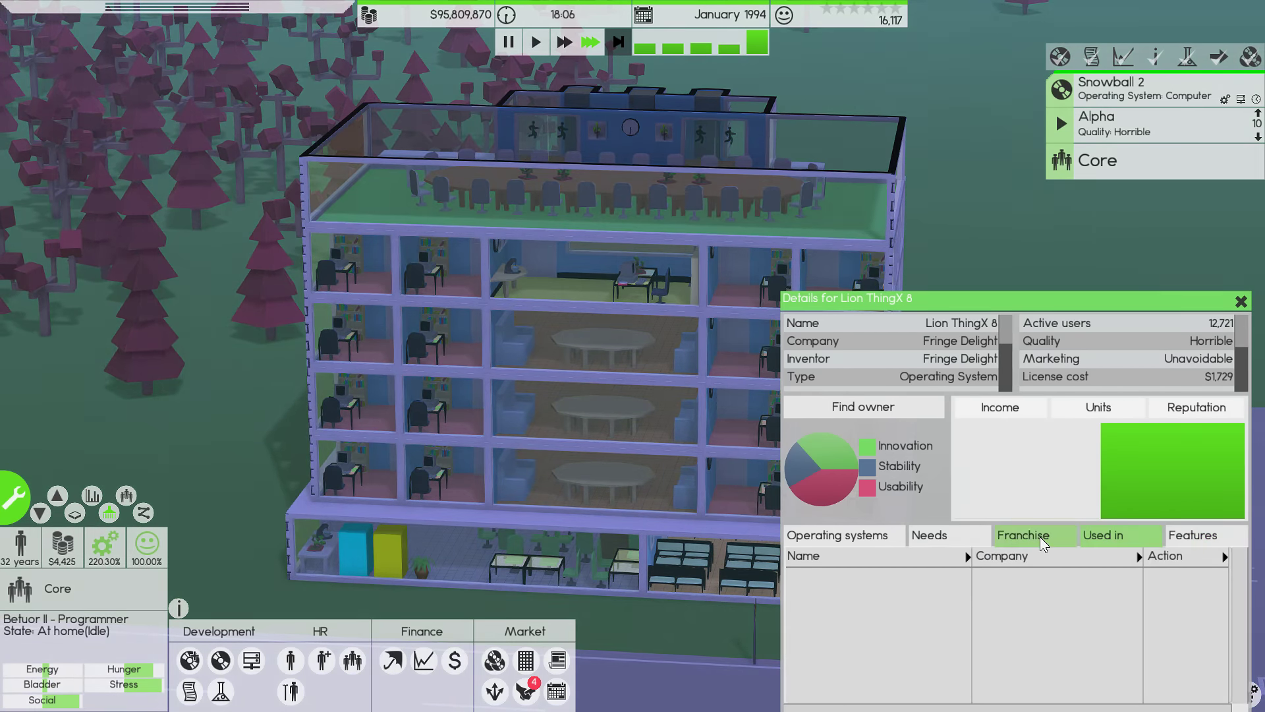
left_click(1039, 537)
- Open the Lion ThingX franchise list and bring up Lion ThingX 7's details
left_click(952, 533)
left_click(1047, 545)
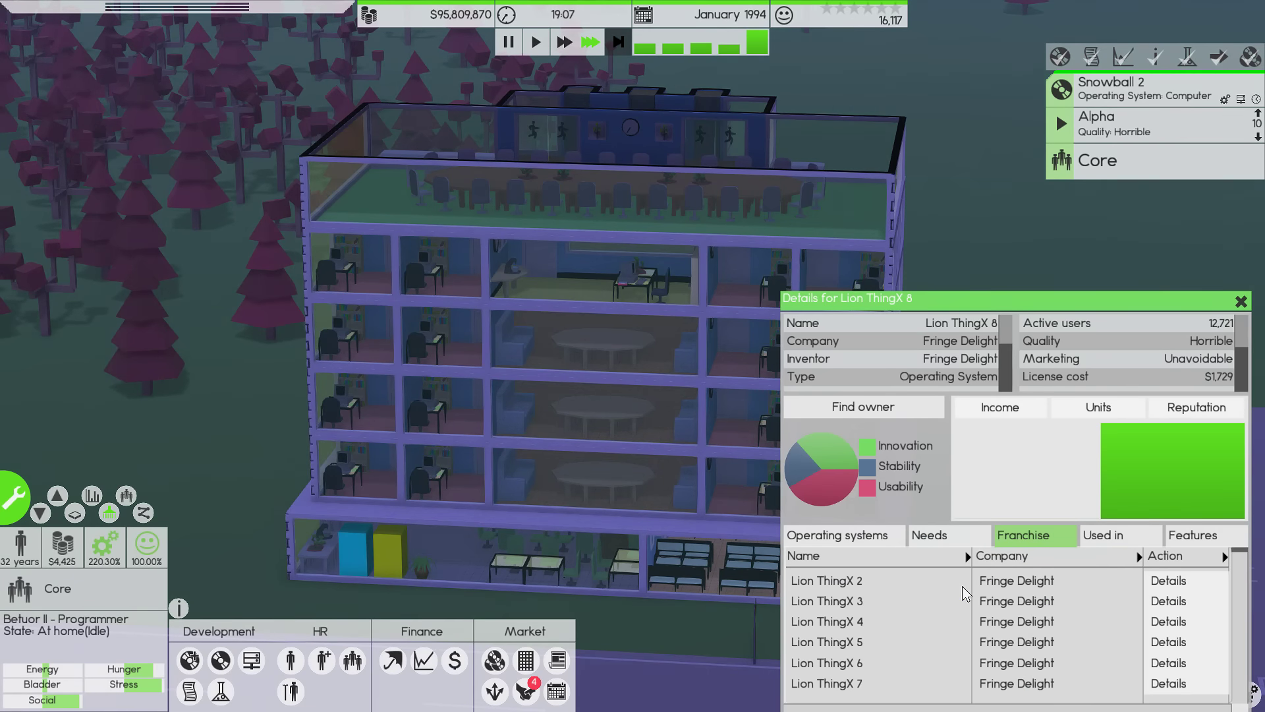
left_click(932, 536)
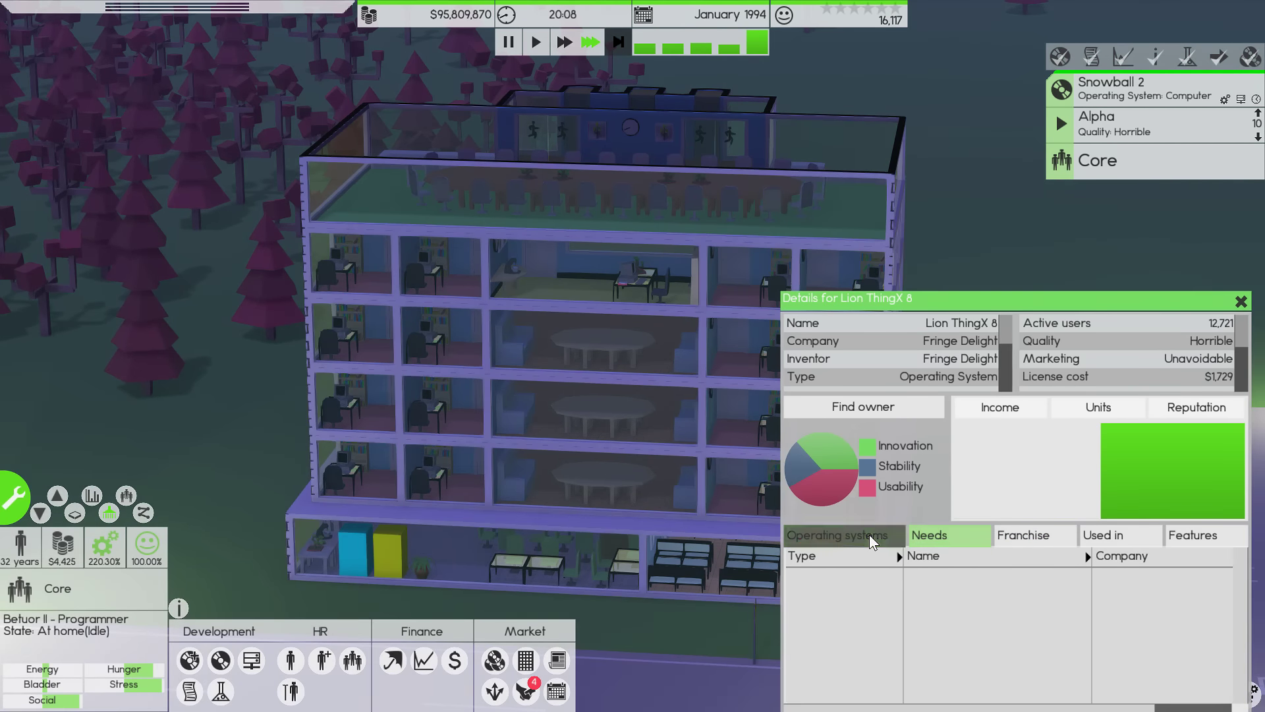
left_click(869, 535)
left_click(1028, 543)
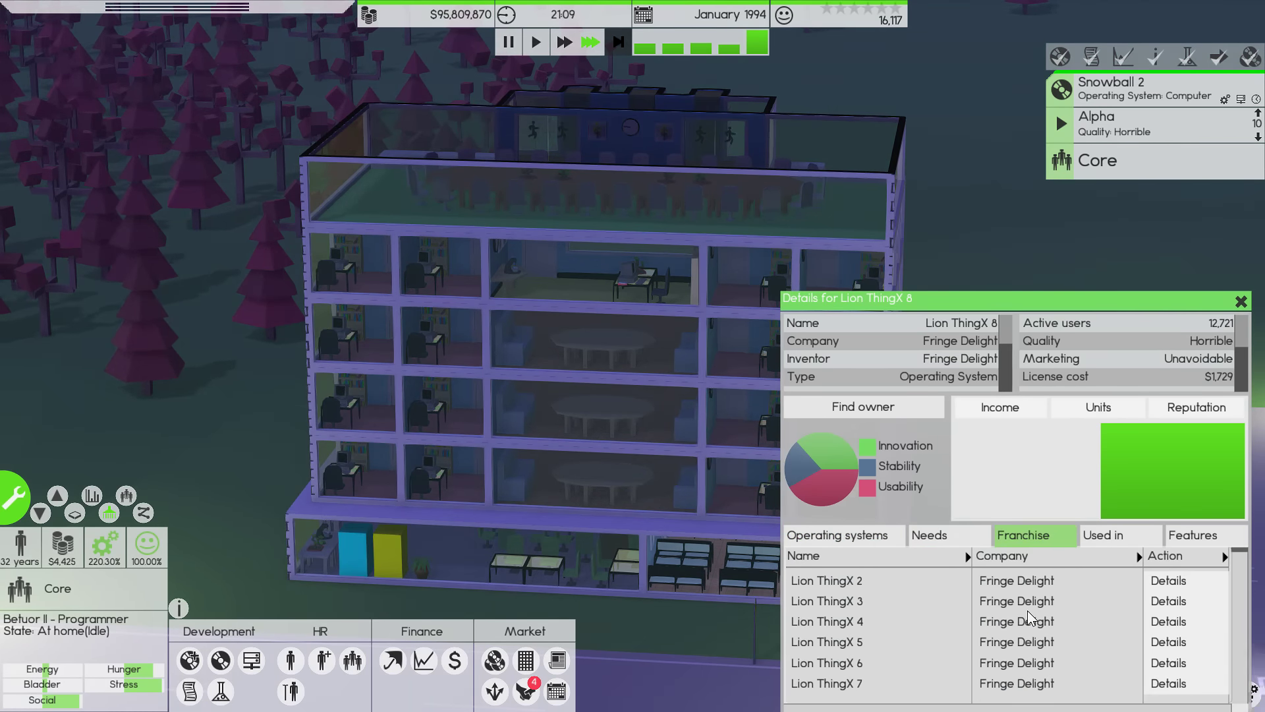
left_click(1168, 683)
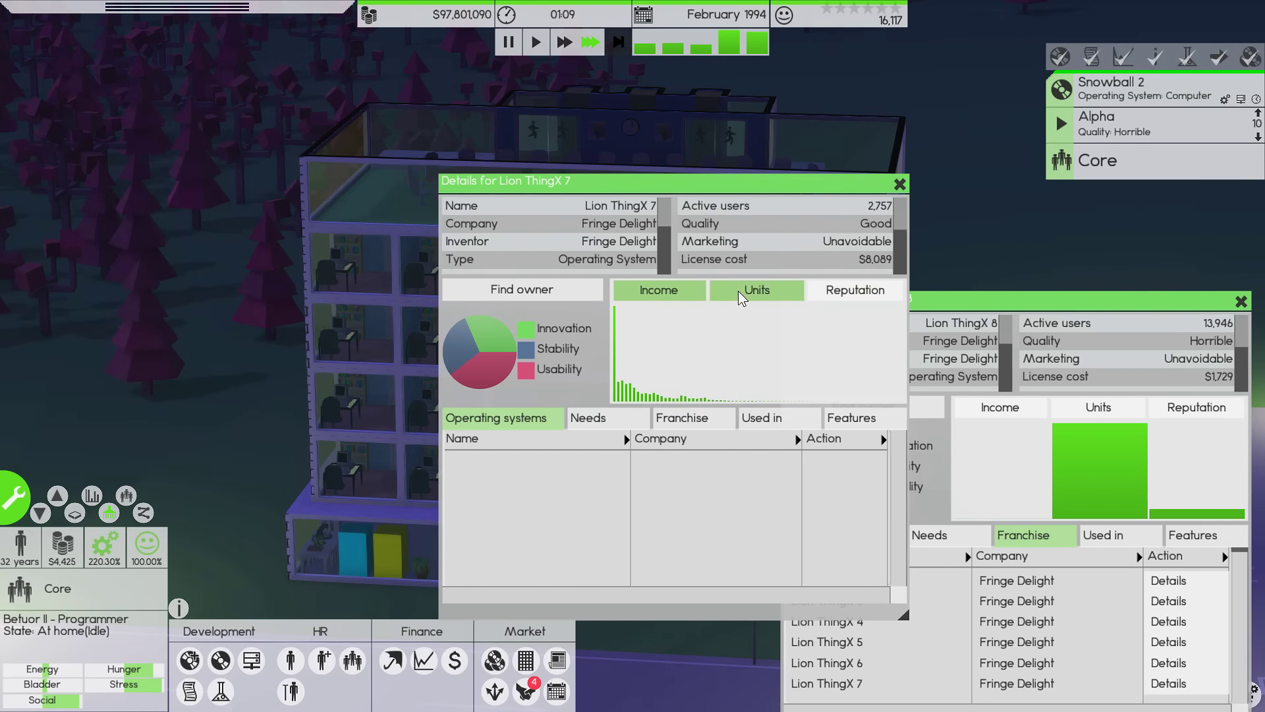
scroll(810, 253, "down", 2)
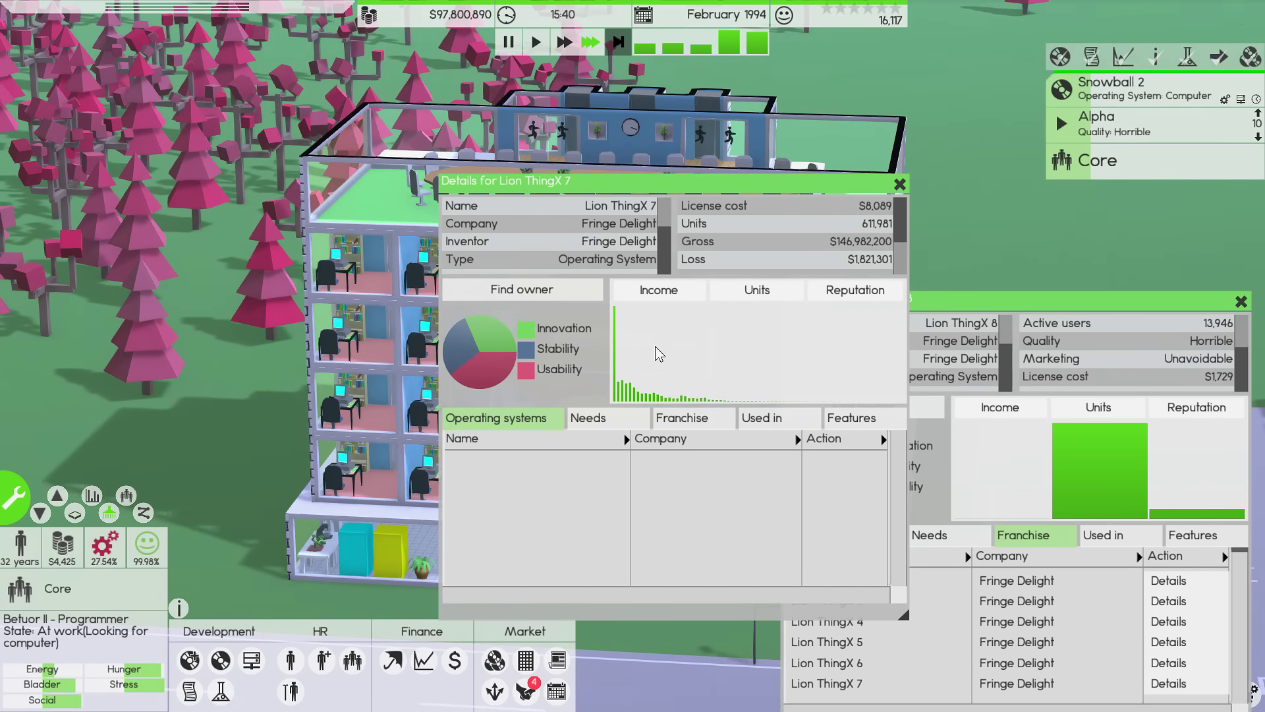
- Close Lion ThingX 7's details and drag the Lion ThingX 8 window lower
left_click(899, 185)
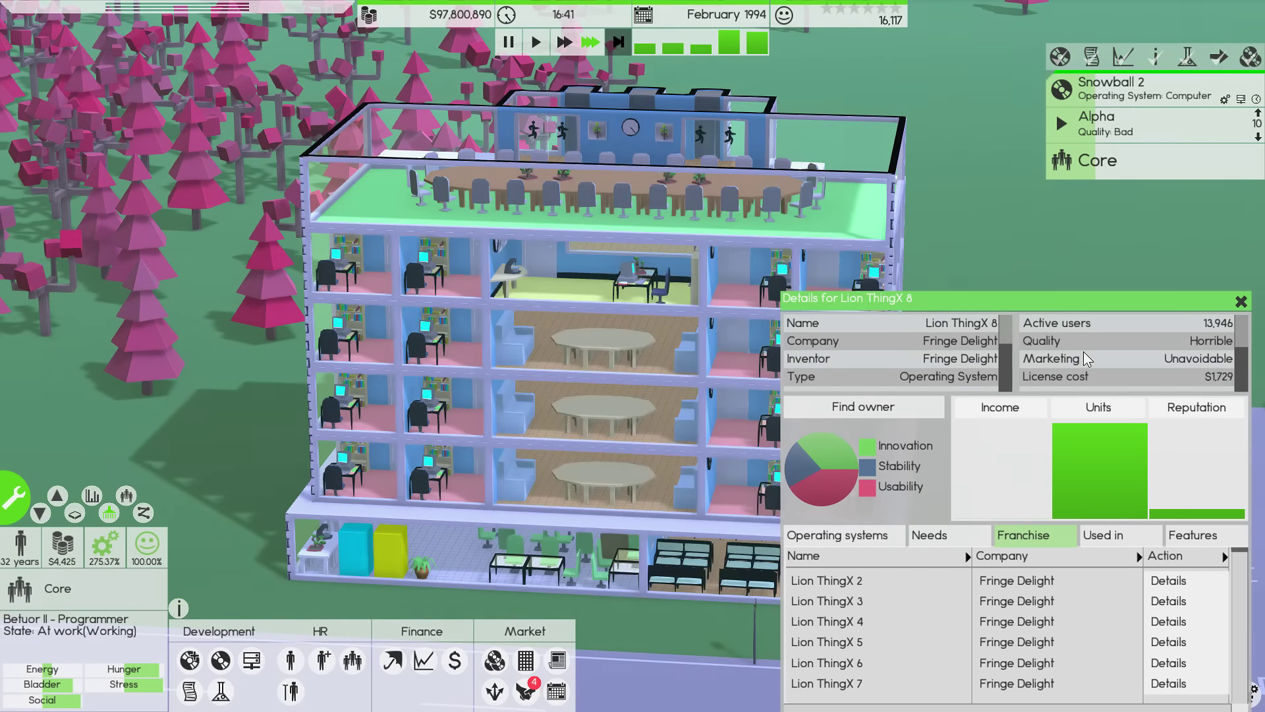
scroll(1248, 371, "down", 2)
scroll(1245, 376, "down", 1)
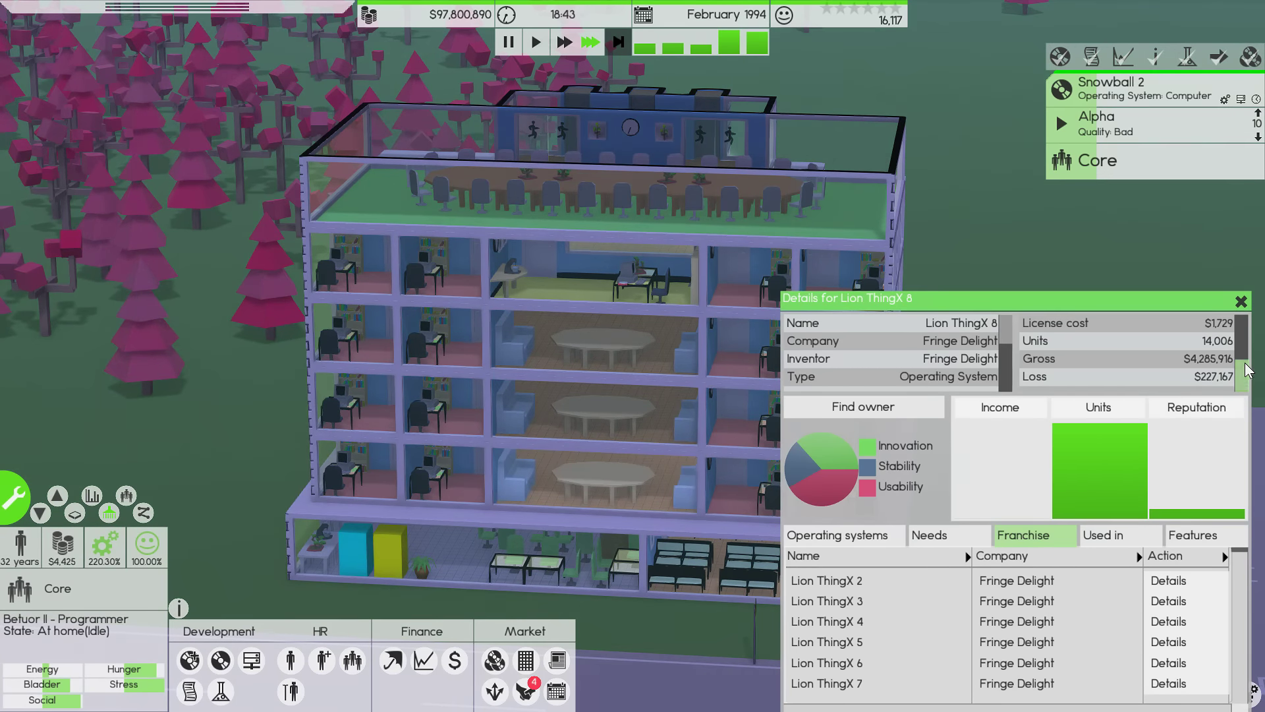
left_click_drag(1238, 388, 1245, 329)
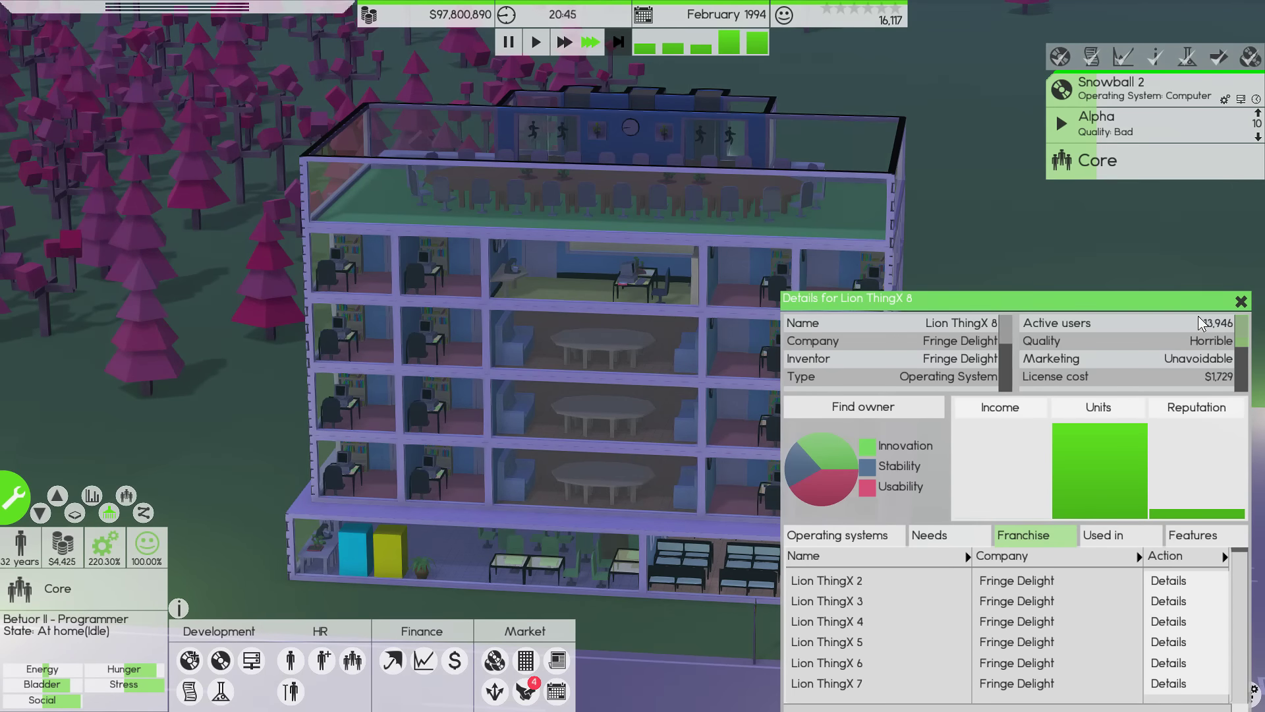
left_click_drag(1181, 305, 1189, 448)
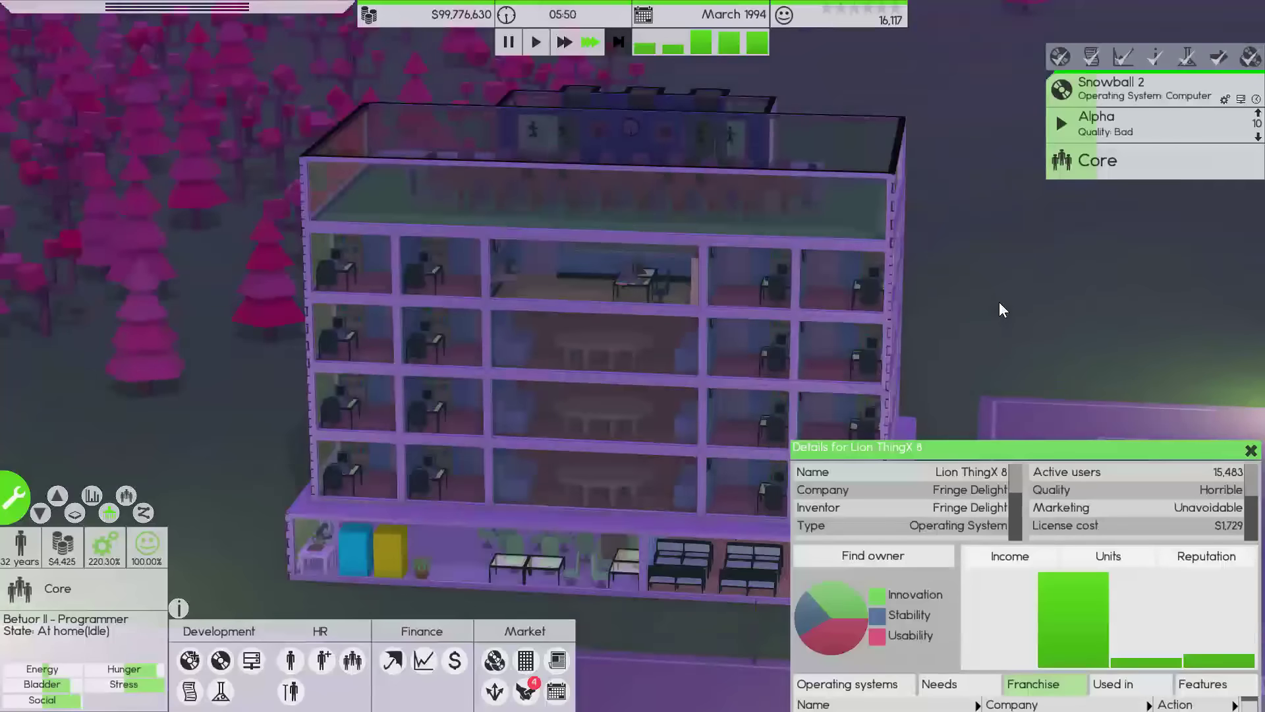
- Open the deals list and compare the FinalScape 8, Render 3D 2, Amp Pro 11 and Next OS 11 deals
left_click(526, 690)
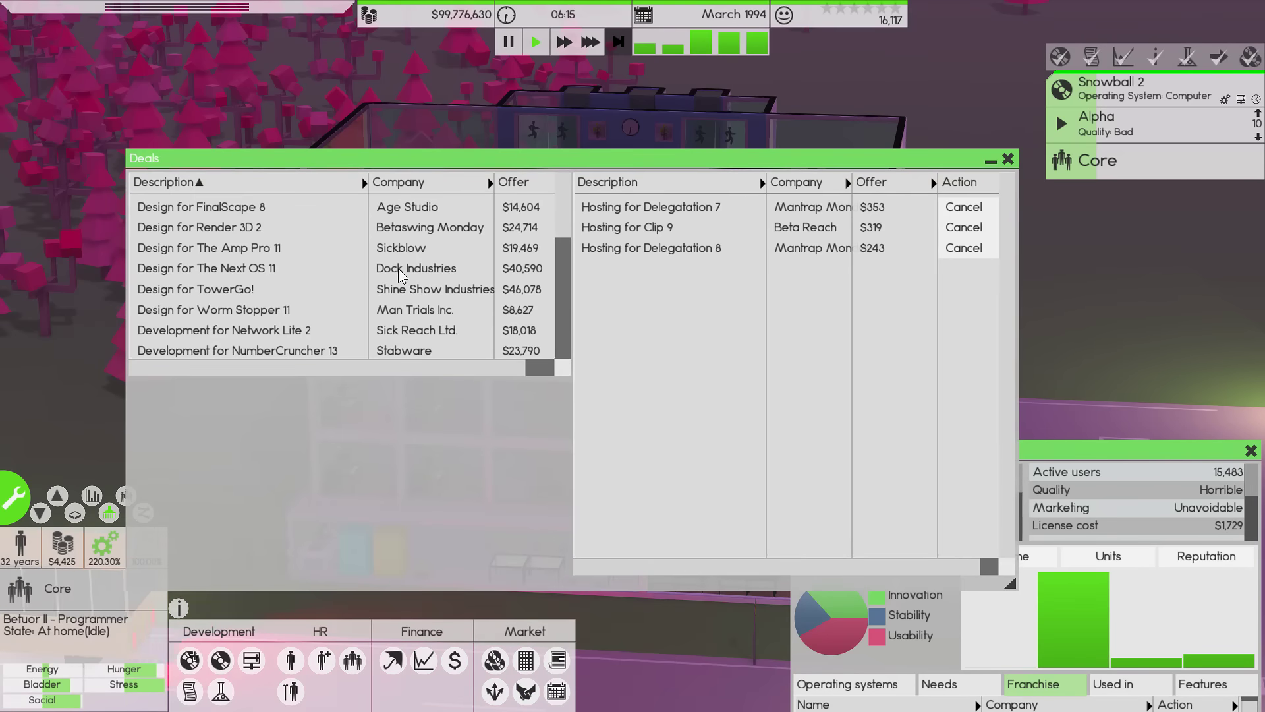
left_click(203, 208)
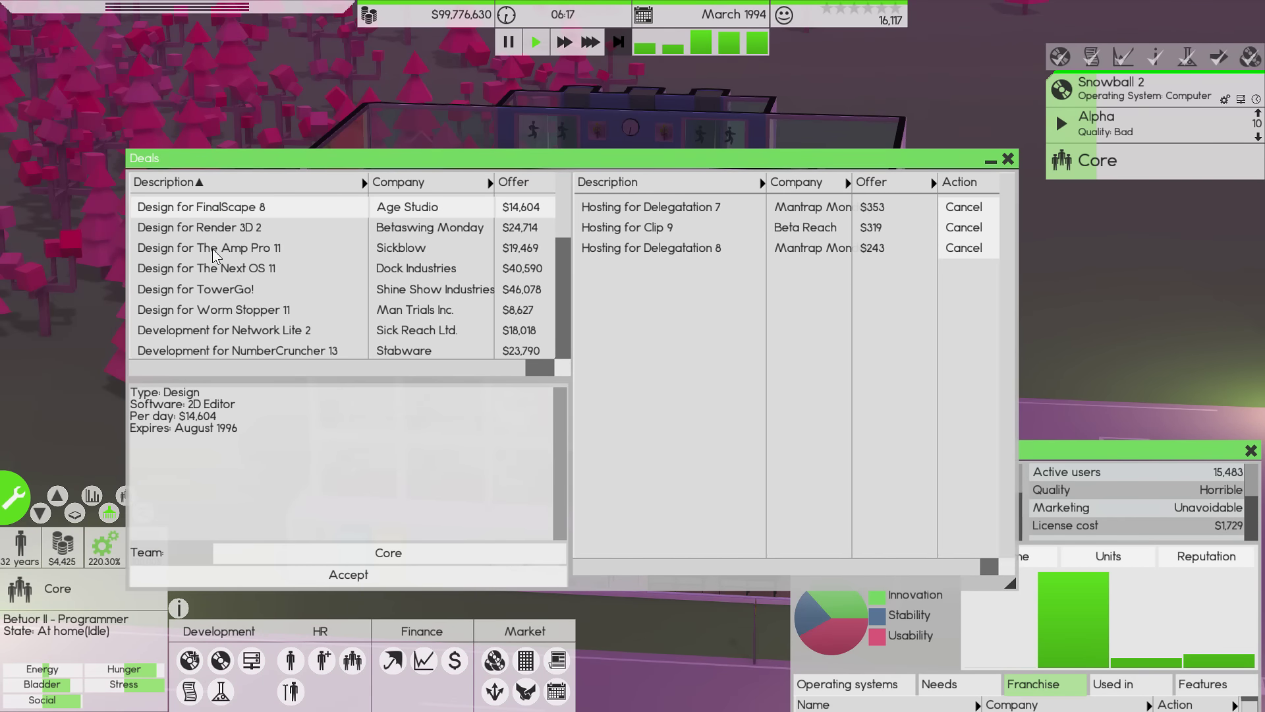
scroll(187, 268, "down", 3)
scroll(188, 267, "up", 3)
left_click(198, 231)
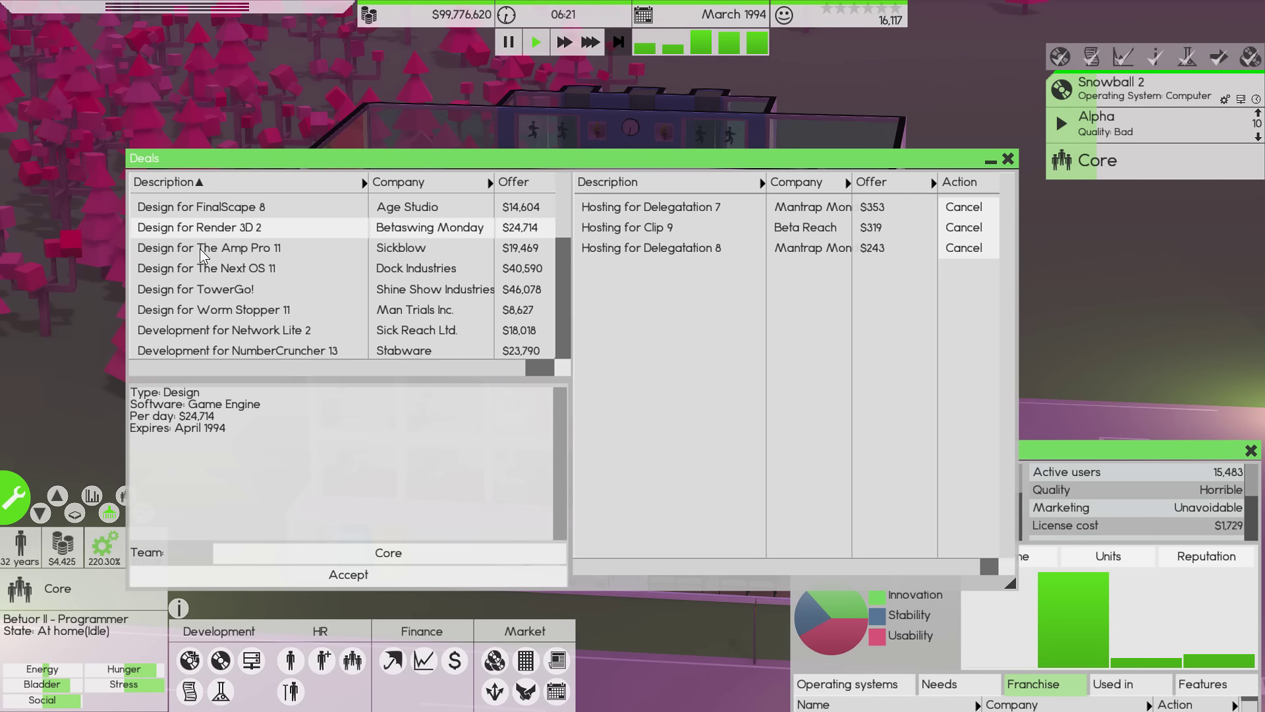
left_click(200, 248)
left_click(208, 209)
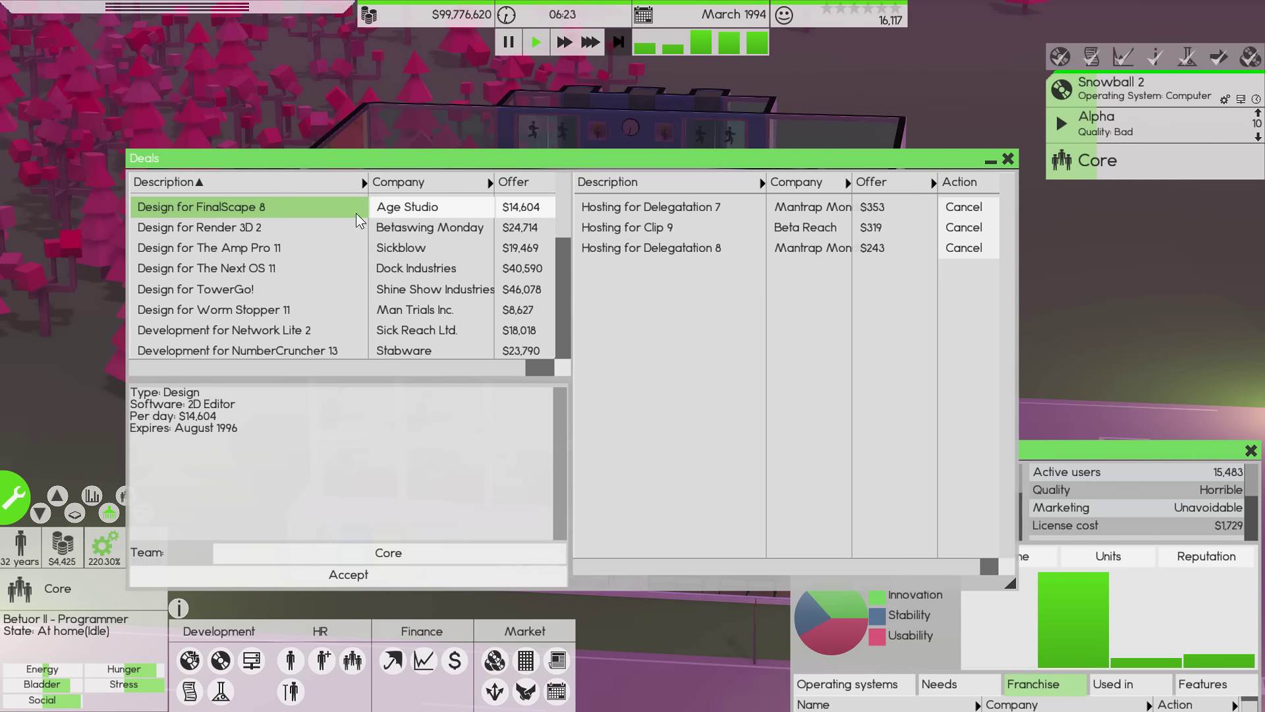
left_click(237, 230)
left_click(235, 252)
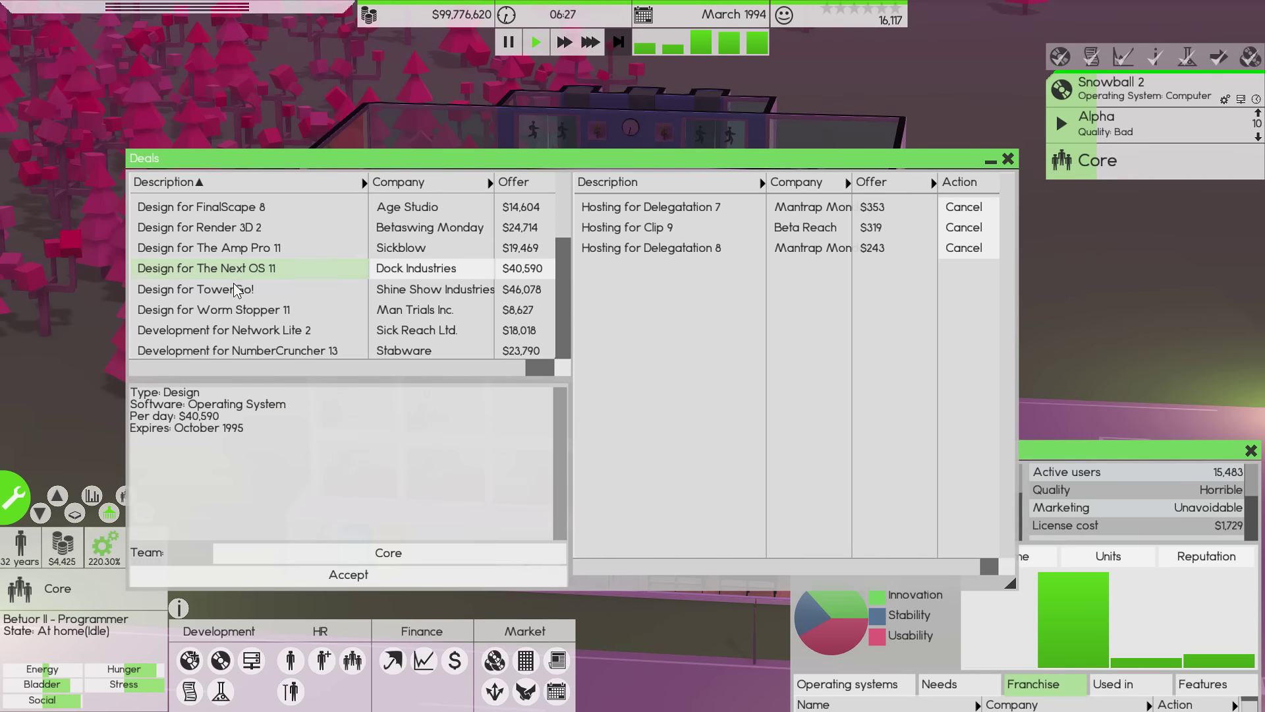
- Accept the TowerGo! design deal, view The OS 9 development deal, and list upcoming releases
left_click(234, 294)
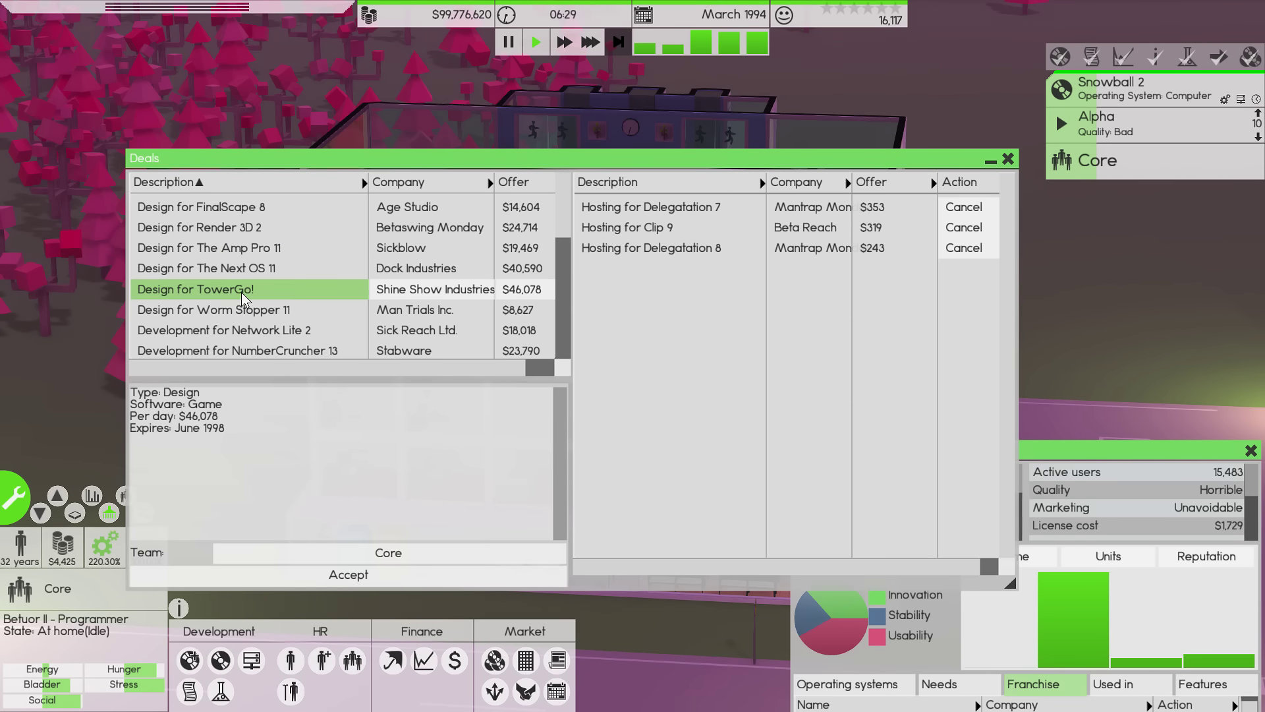
mouse_move(400, 367)
left_mouse_down()
mouse_move(461, 370)
mouse_move(286, 362)
left_mouse_up()
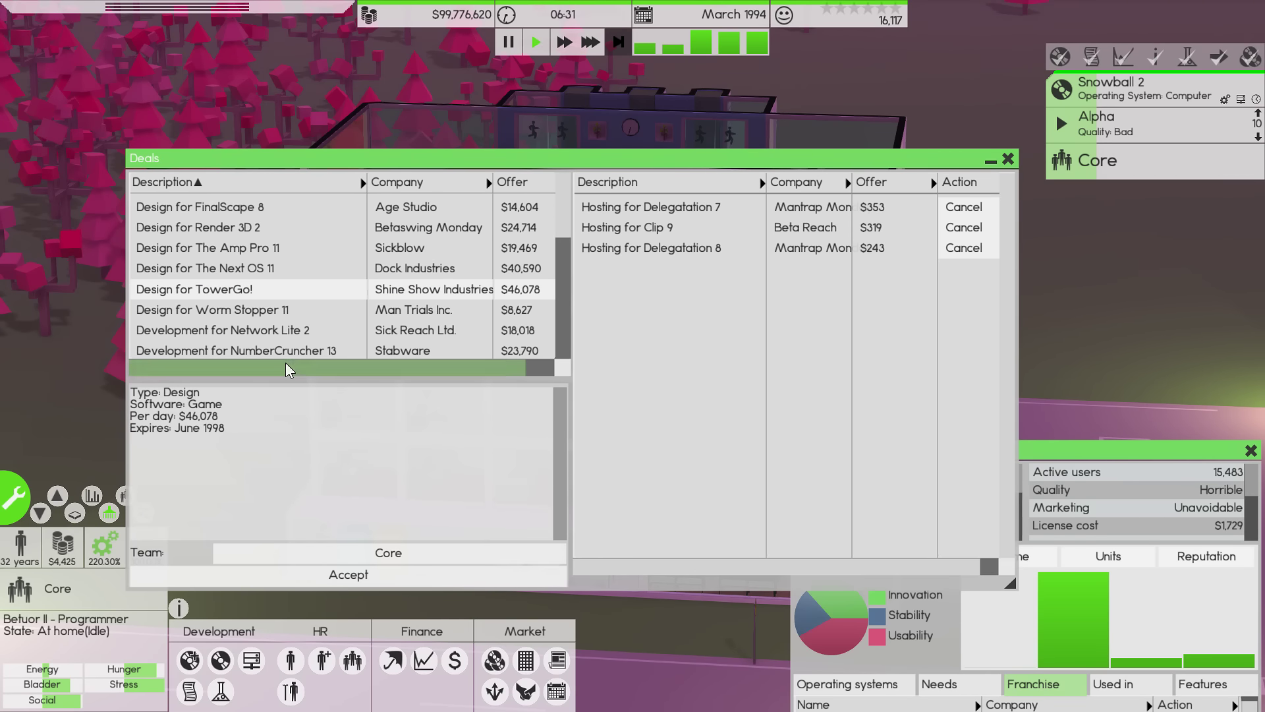
left_click(336, 581)
scroll(247, 287, "down", 1)
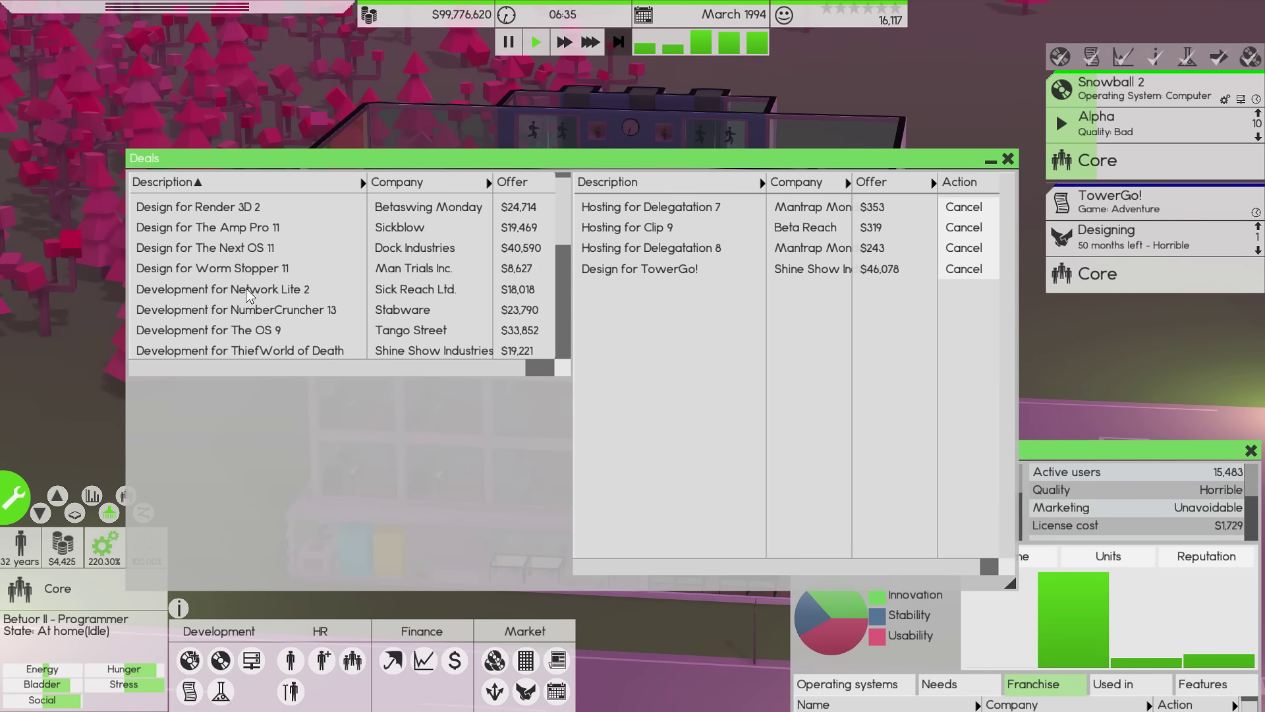
left_click(253, 325)
scroll(253, 325, "down", 1)
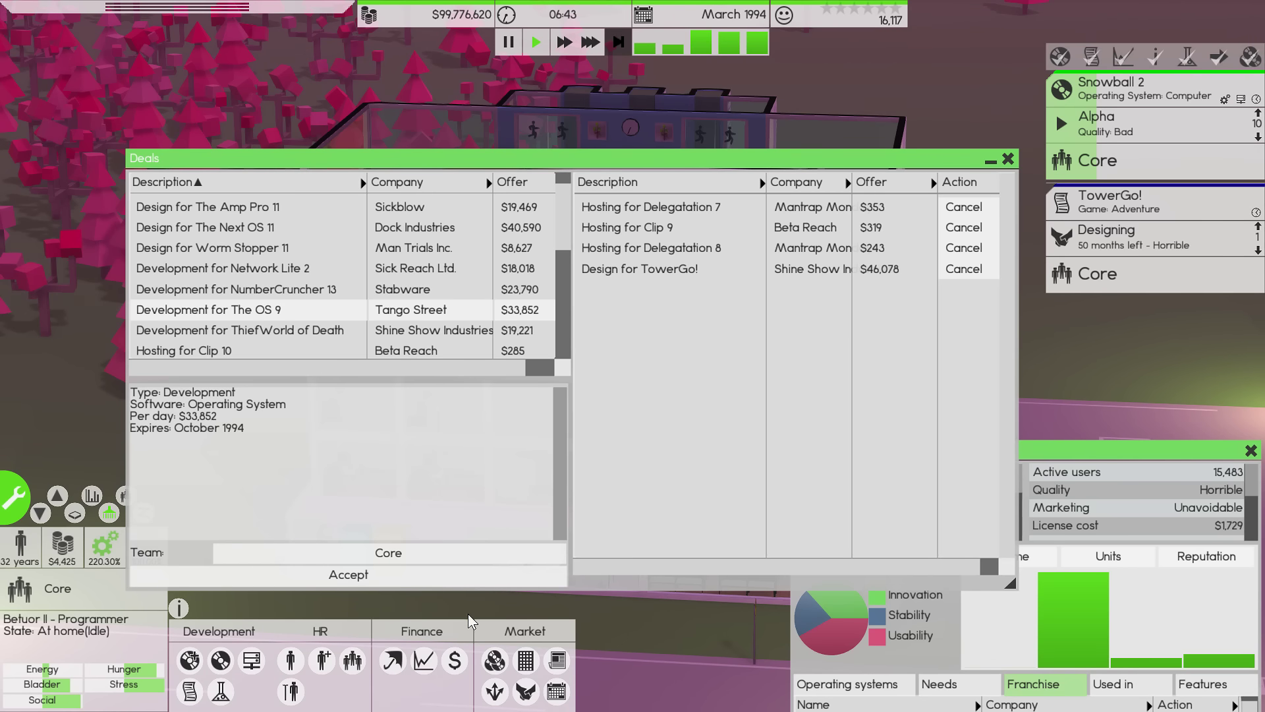
left_click(559, 690)
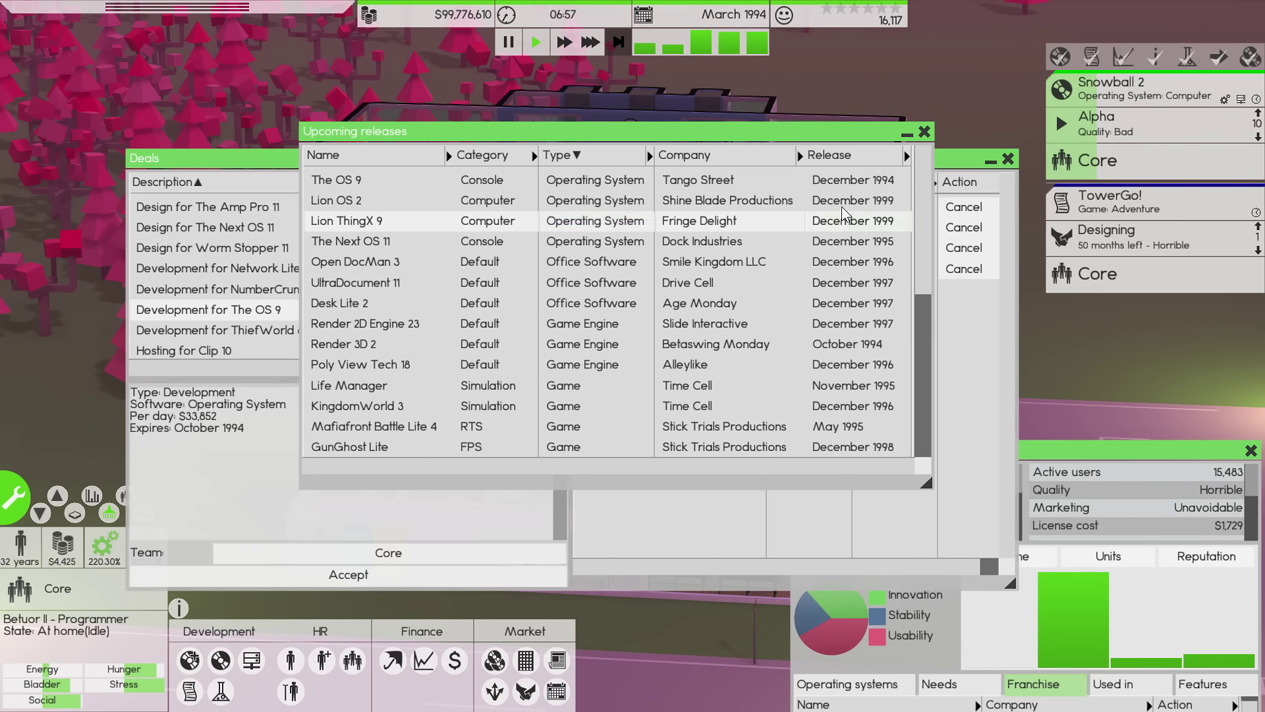
- Close the upcoming releases list, switch to fastest speed, and view the ThiefWorld of Death deal
left_click(923, 133)
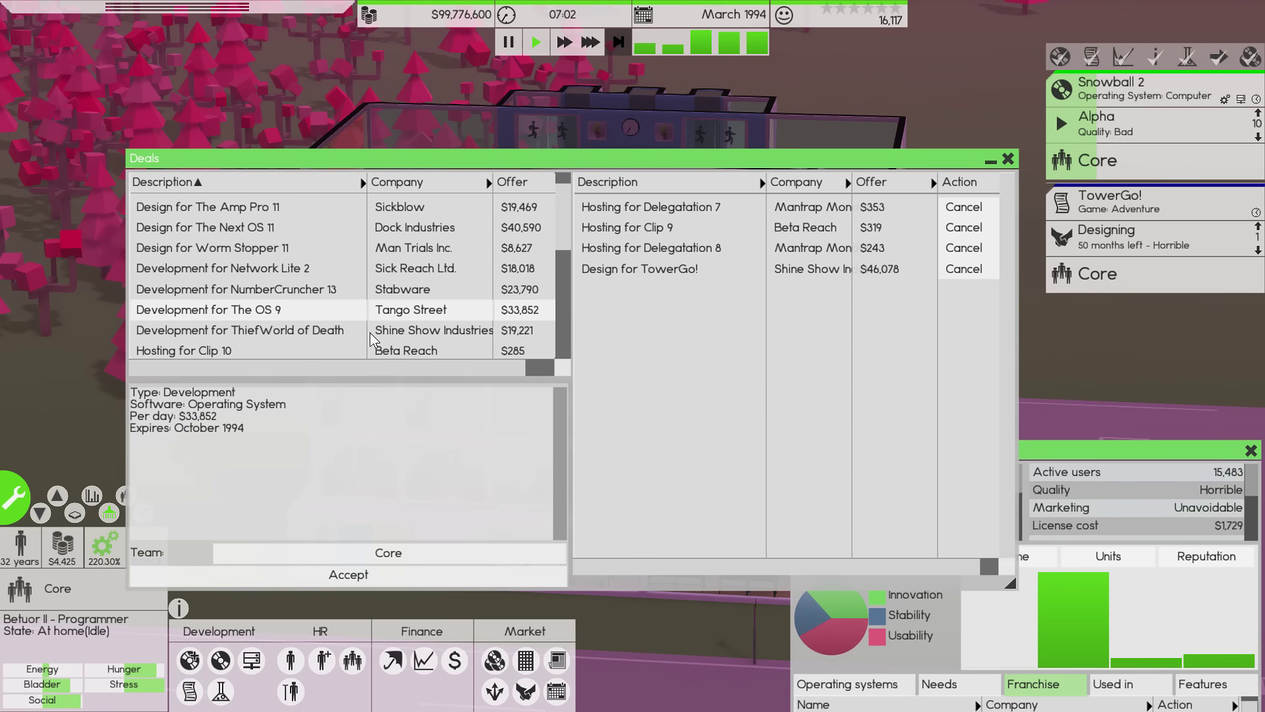
left_click(591, 43)
scroll(310, 305, "down", 1)
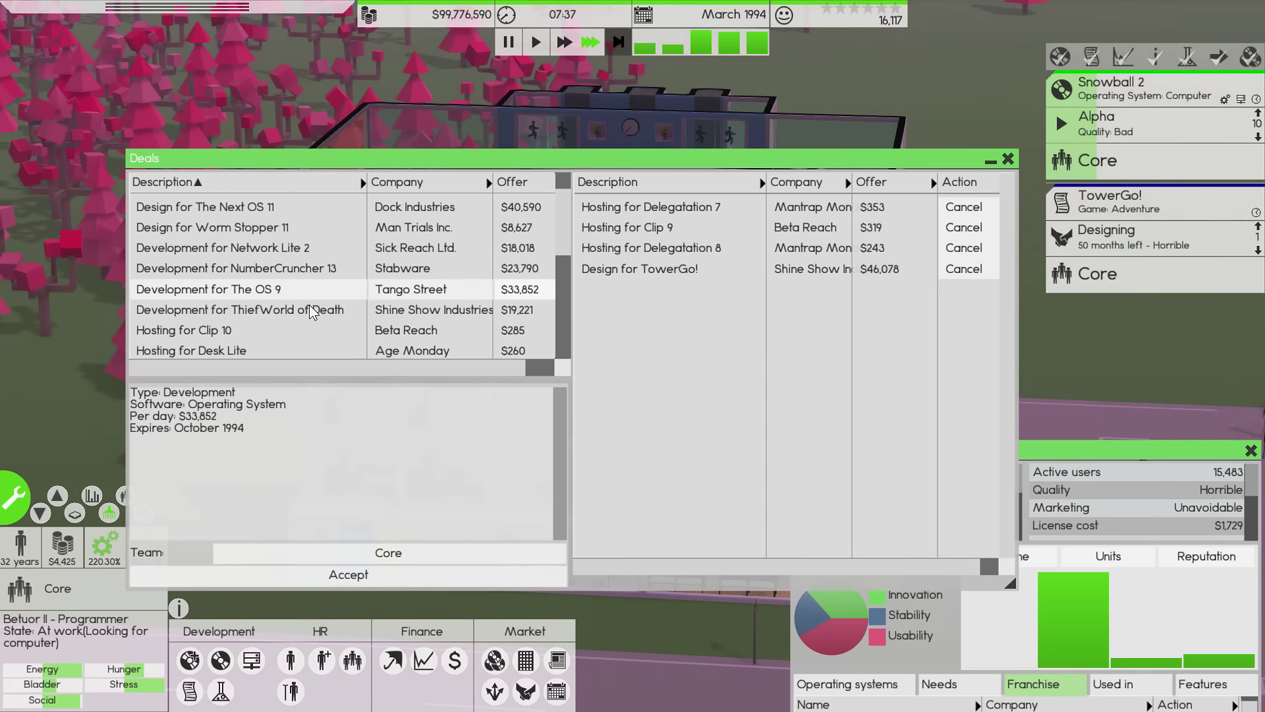
left_click(306, 313)
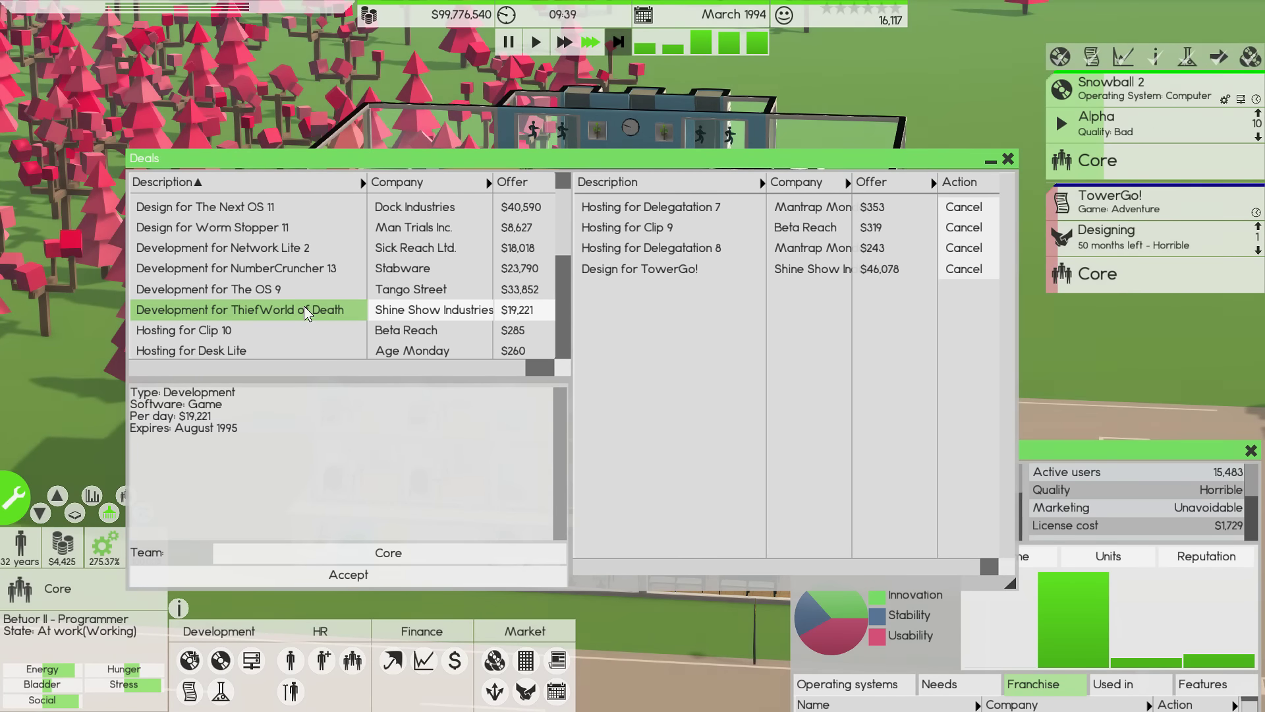
scroll(304, 307, "down", 1)
scroll(303, 306, "down", 1)
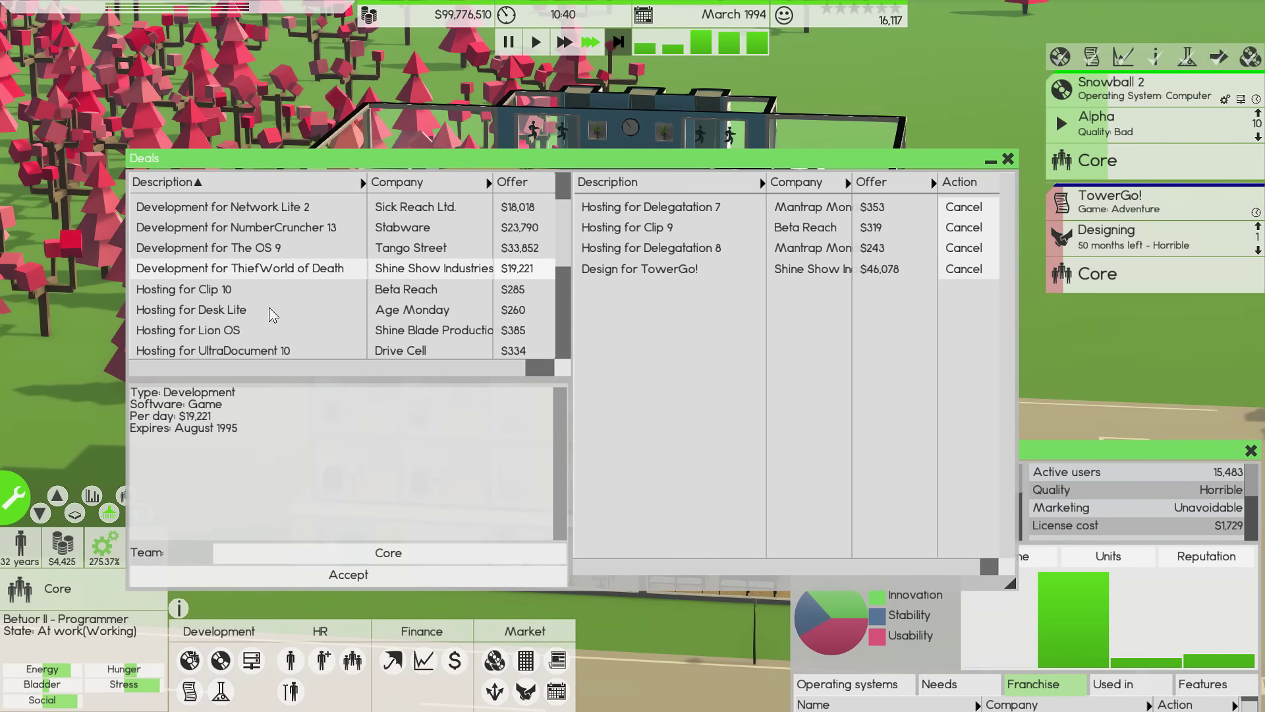
scroll(257, 297, "down", 1)
- Compare the Clip 10, Lion OS and Desk Lite hosting offers, then accept Desk Lite
left_click(212, 272)
left_click(210, 294)
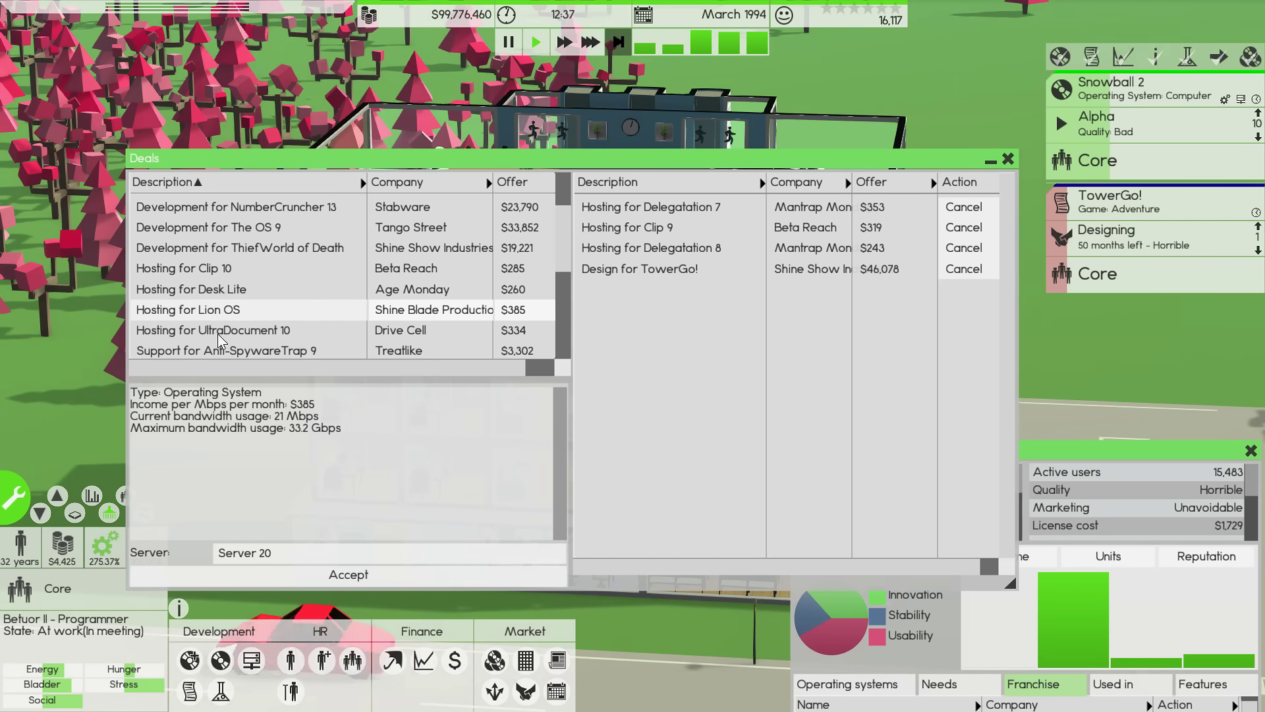
left_click(217, 292)
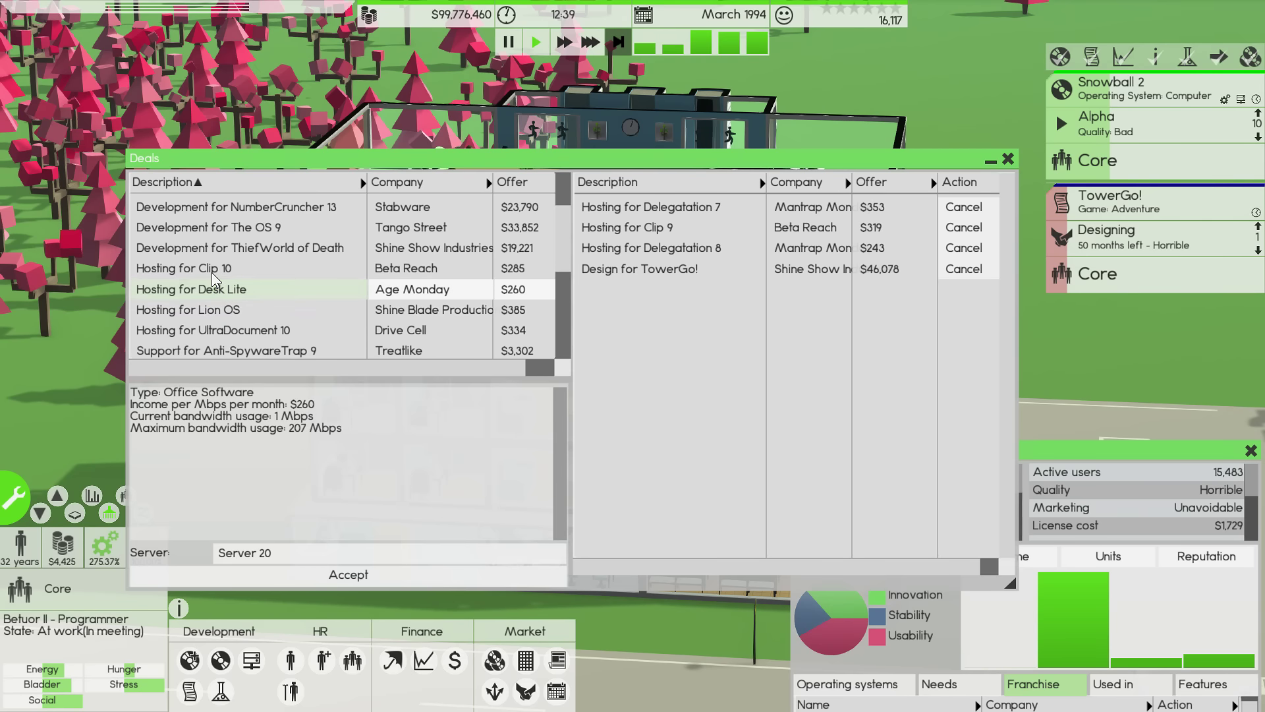
left_click(210, 269)
left_click(211, 307)
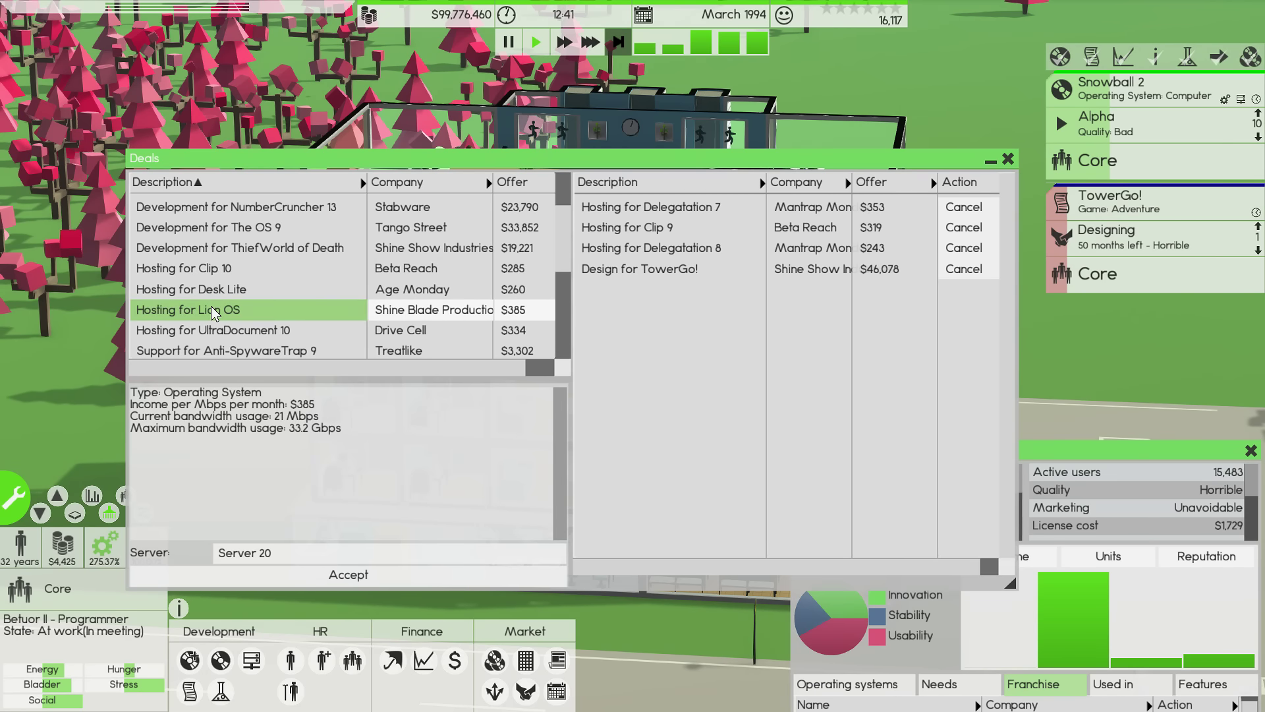
left_click(211, 288)
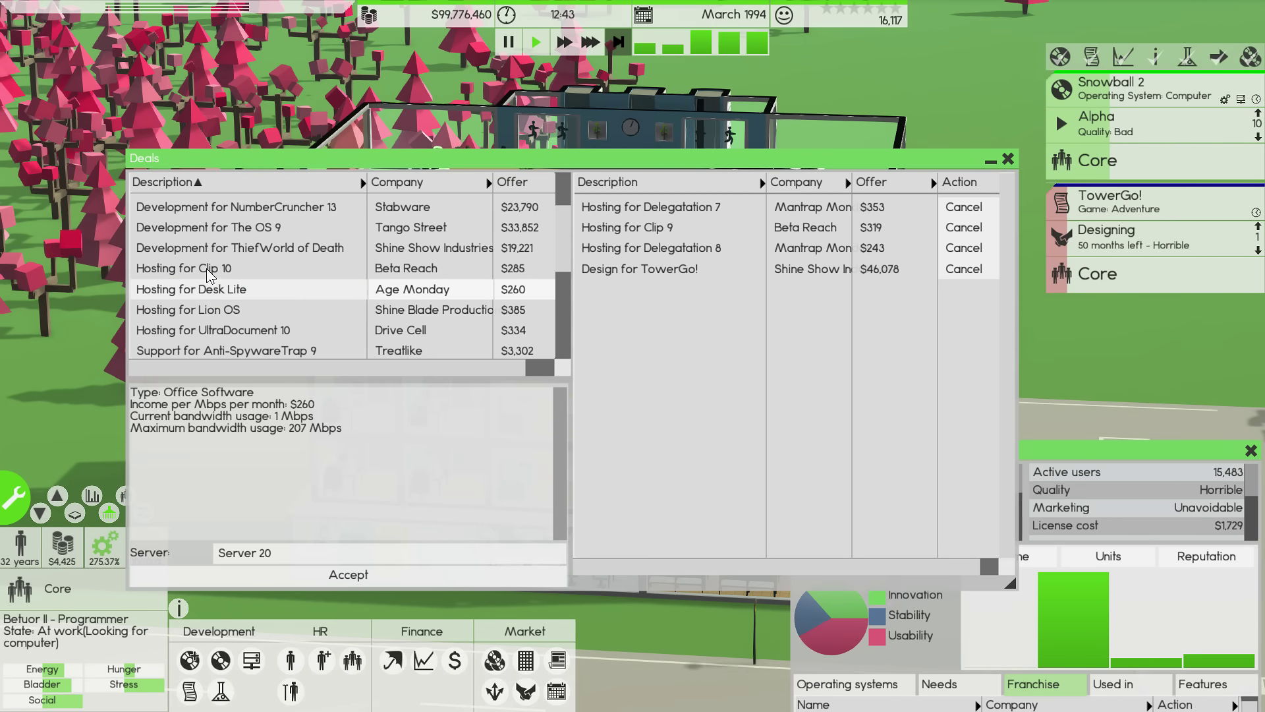
left_click(207, 268)
left_click(348, 577)
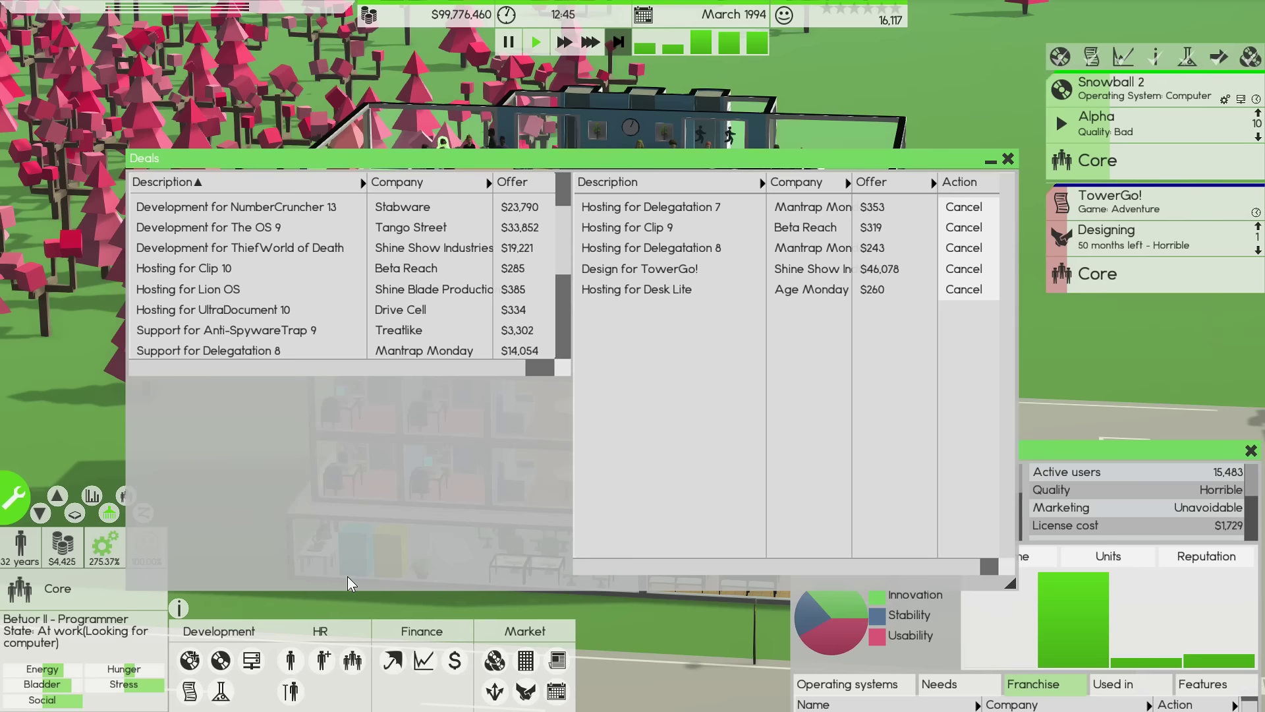
- Accept the UltraDocument 10 hosting deal, then review the Lion OS and Clip 10 offers
left_click(230, 309)
double_click(227, 313)
left_click(231, 311)
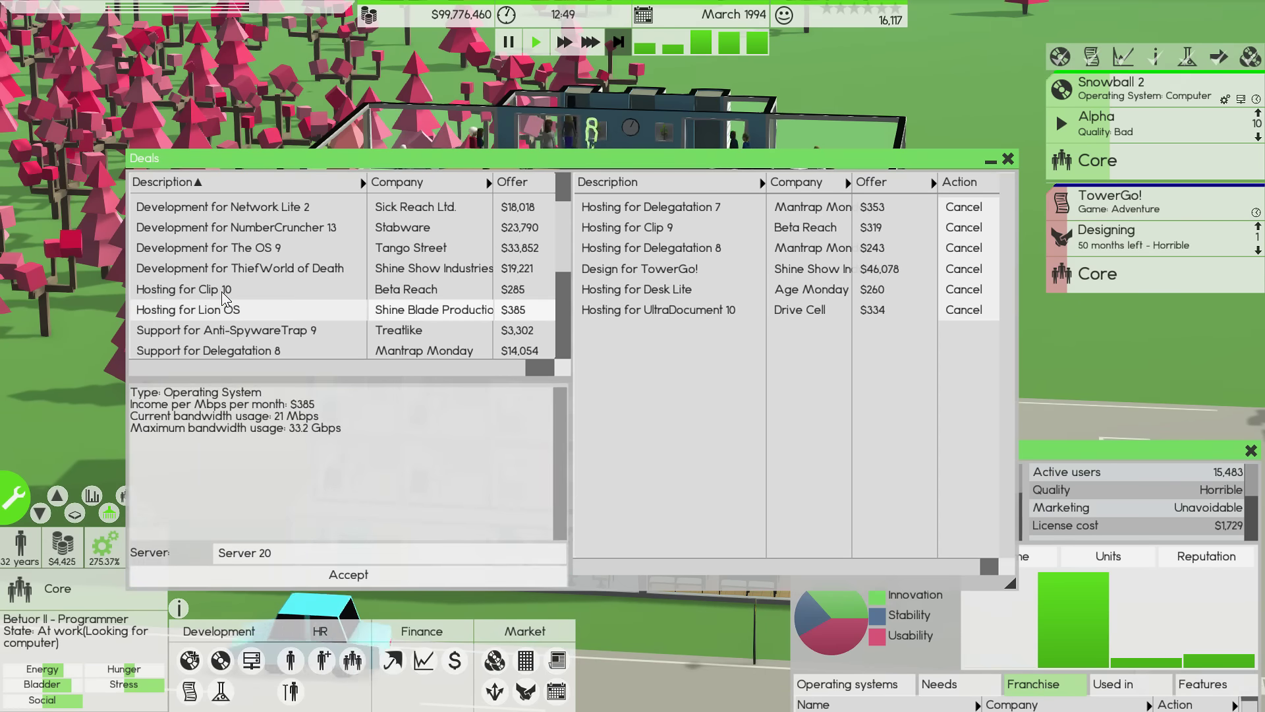
left_click(221, 292)
- Move the deals window aside and check Server 20's load in the server room
left_click_drag(351, 166, 589, 300)
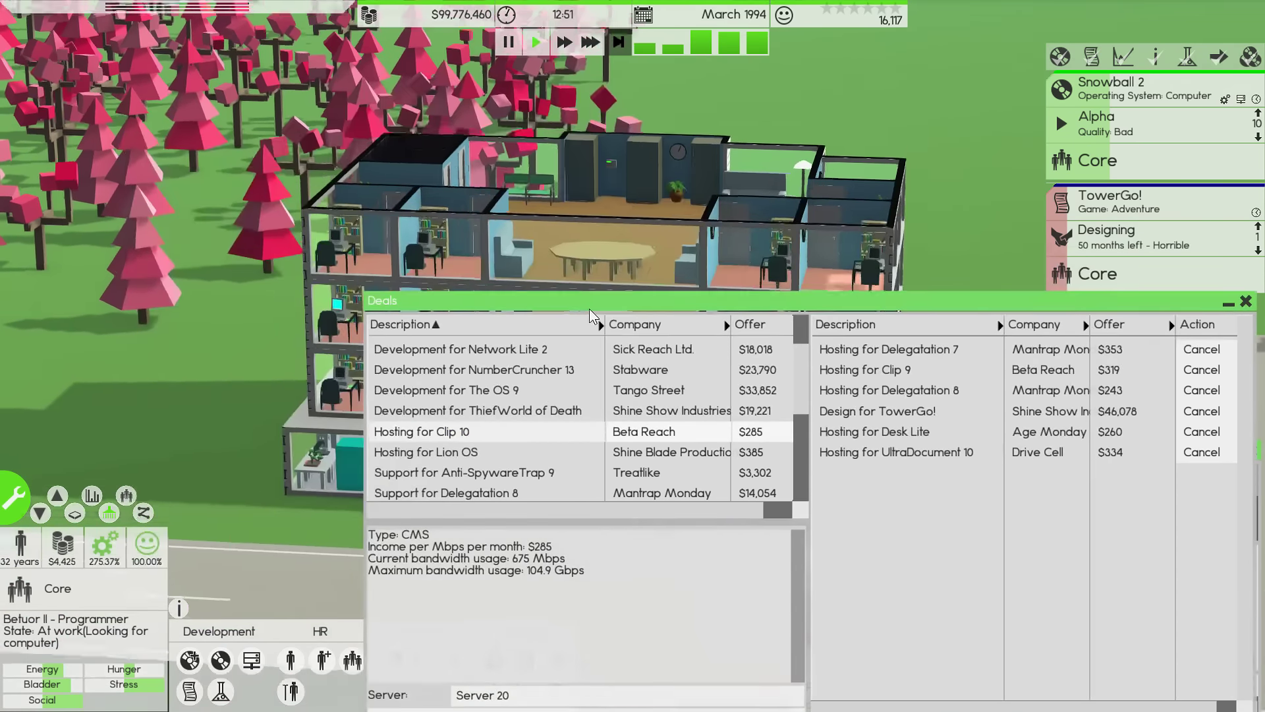
key("w")
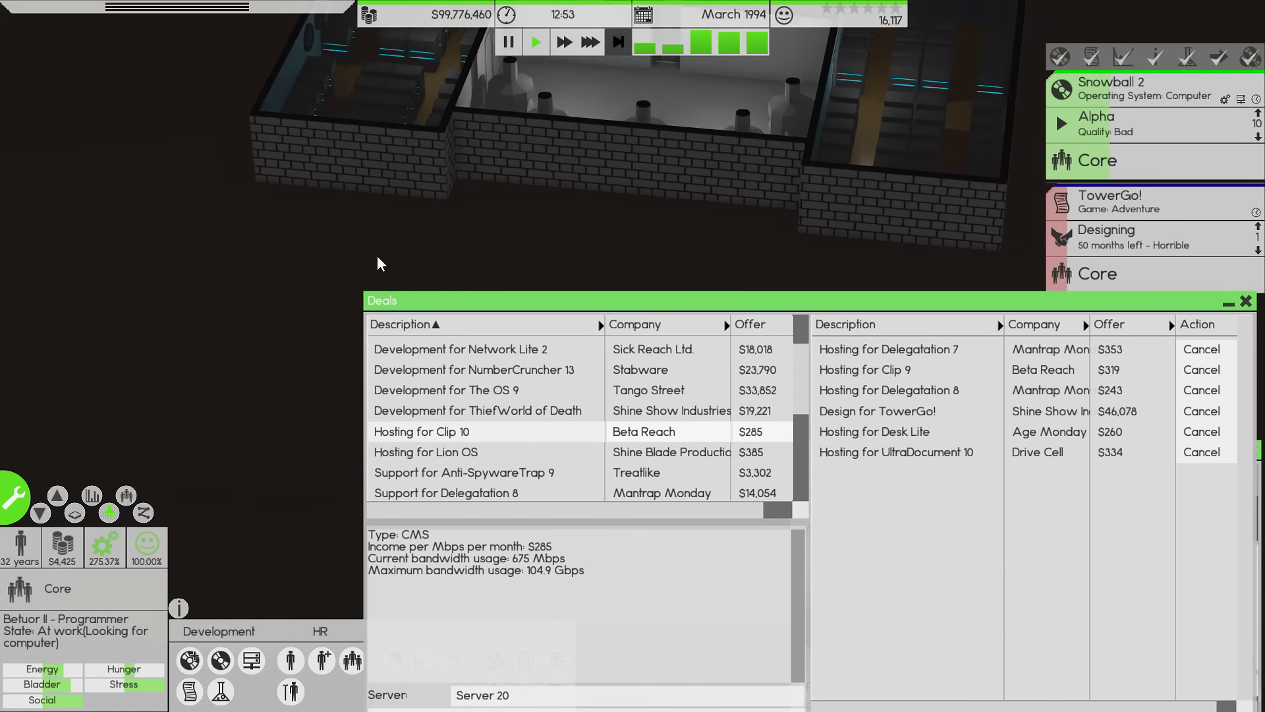
left_click(385, 250)
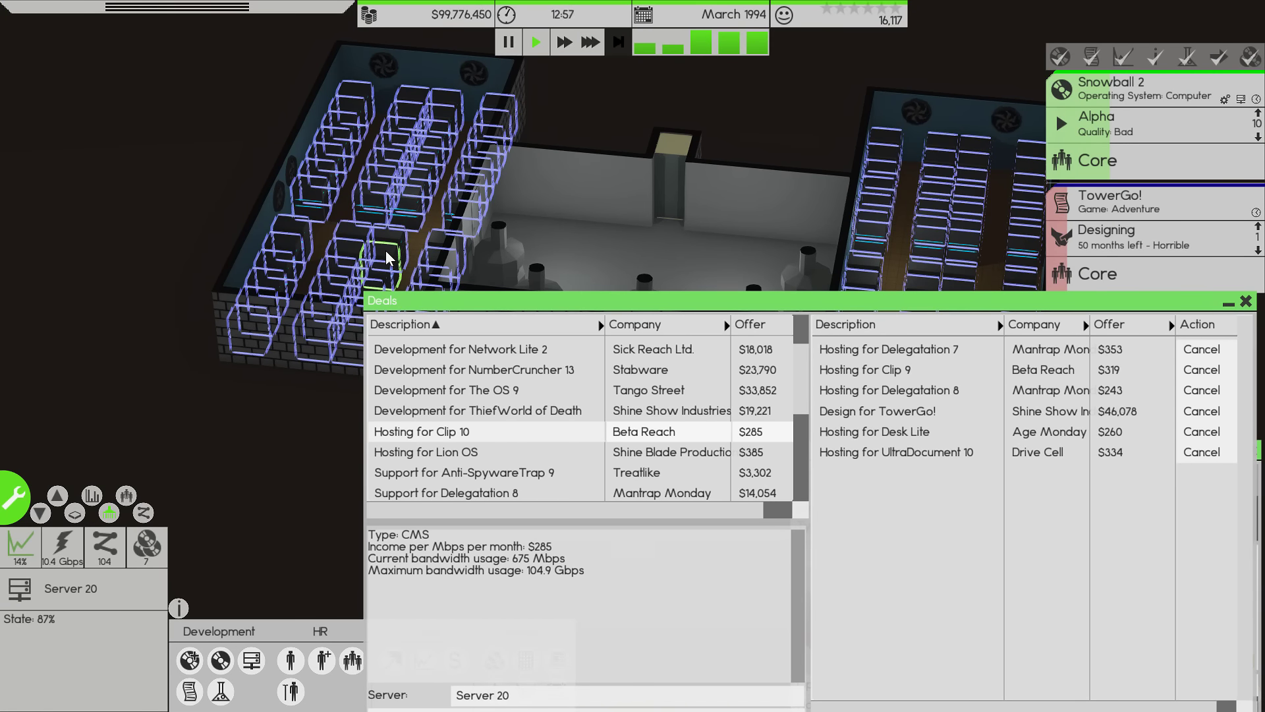
mouse_move(487, 302)
left_mouse_down()
mouse_move(448, 249)
mouse_move(416, 253)
left_mouse_up()
- Compare the Lion OS and Clip 10 hosting offers and accept Lion OS
key("Down")
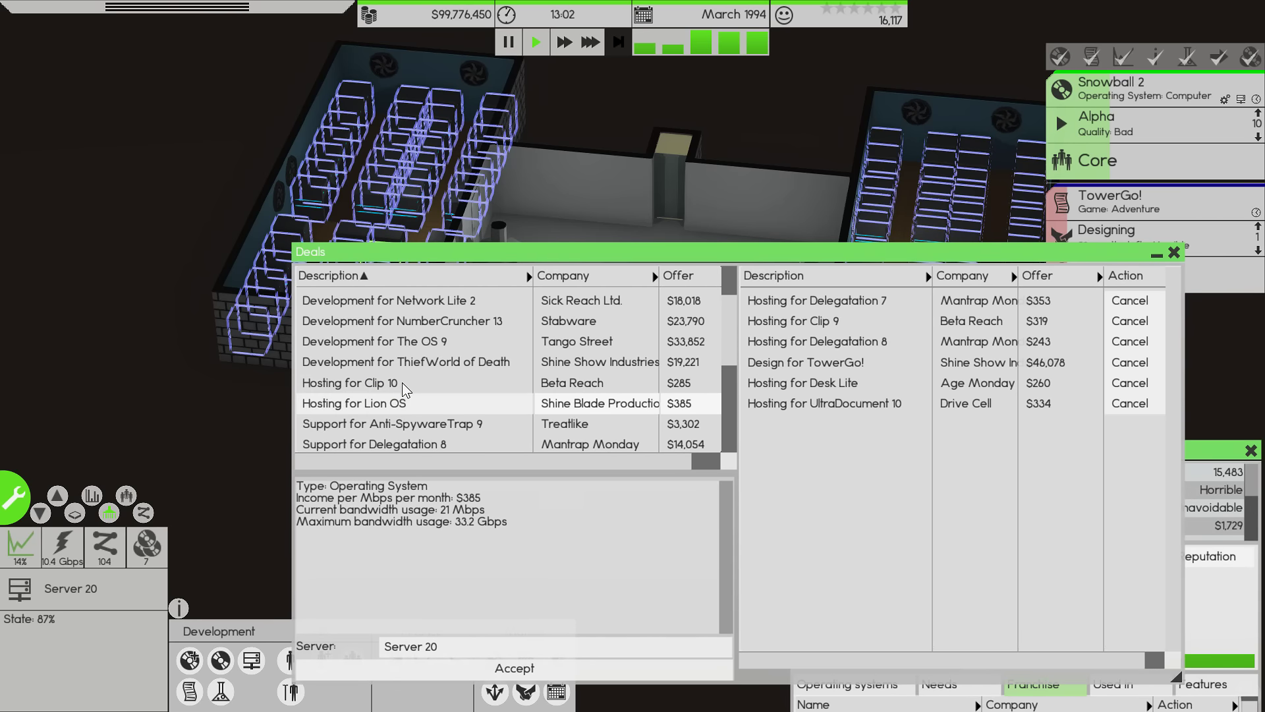
left_click(406, 383)
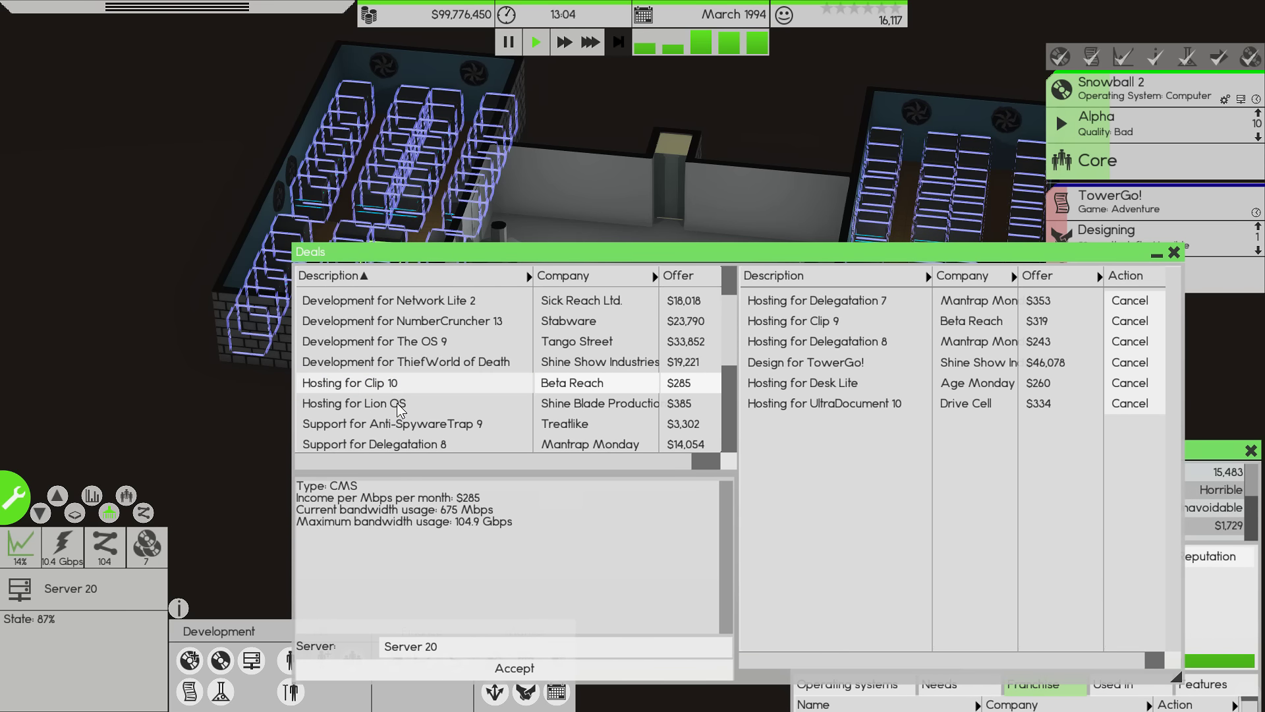
left_click(396, 402)
left_click(402, 380)
left_click(389, 407)
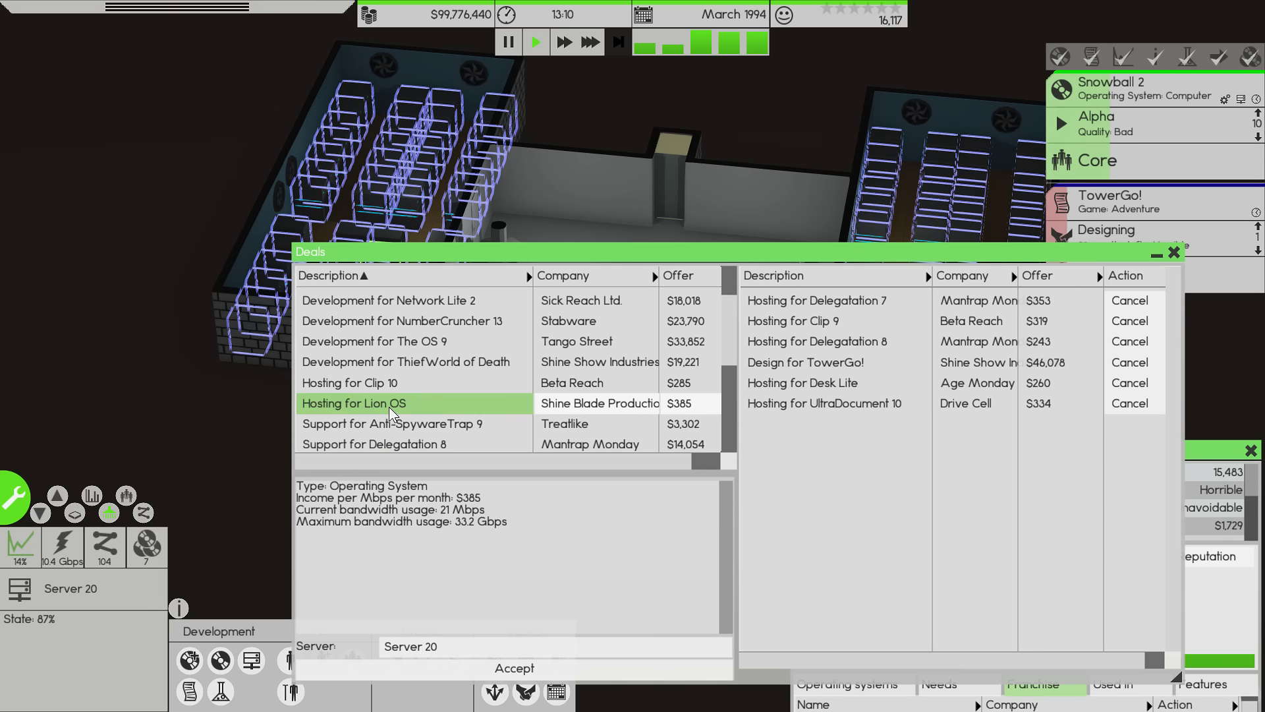
left_click(500, 668)
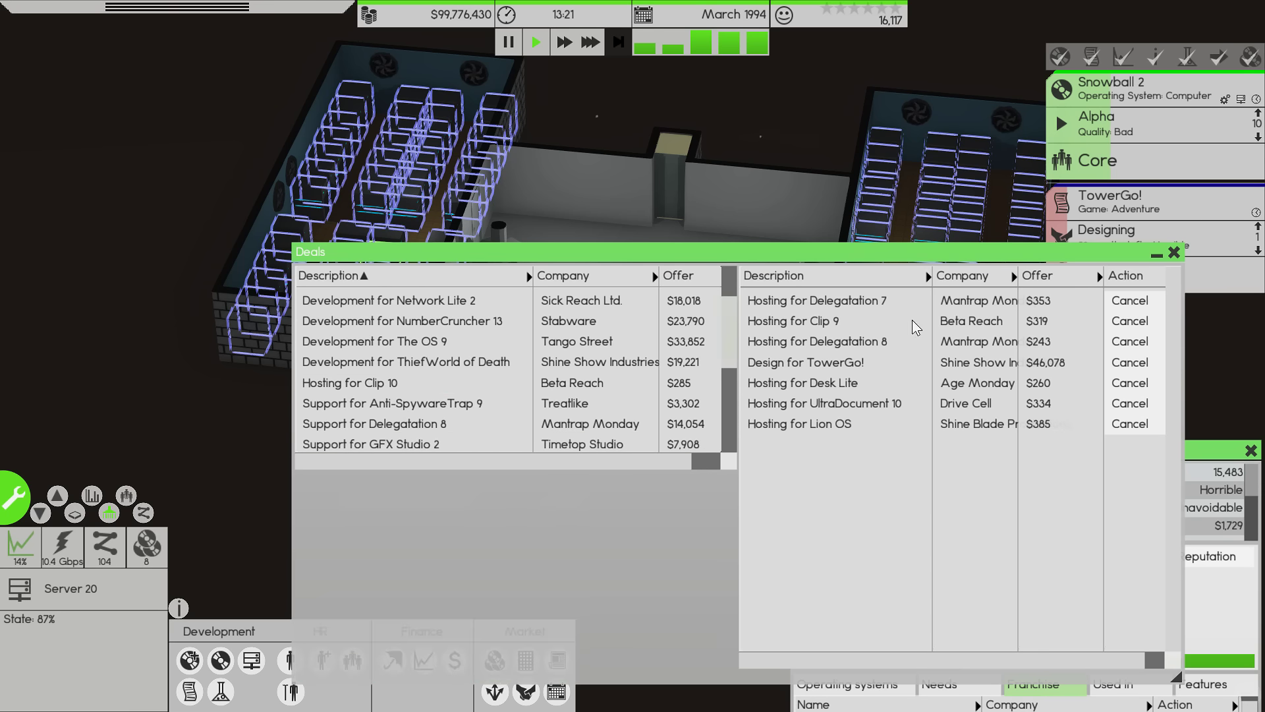
- Close the deals list, inspect the server room's server loads, and reopen the deals
left_click(1174, 254)
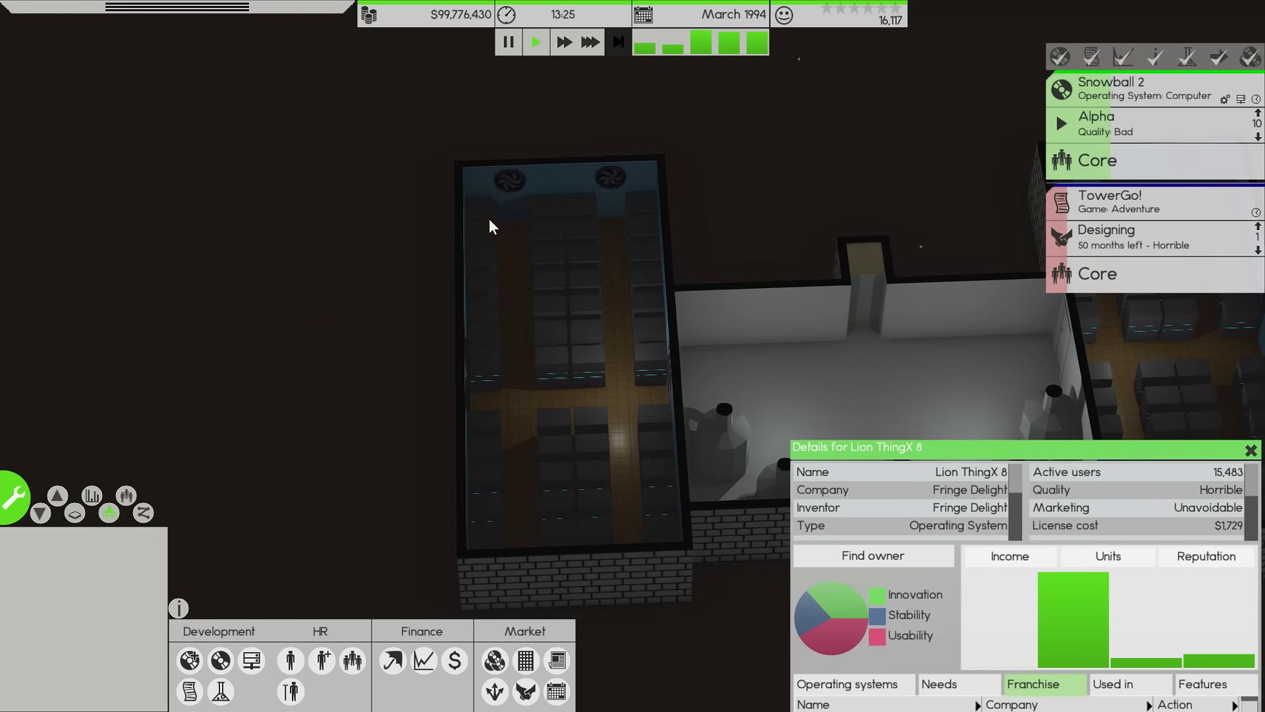
left_click(564, 310)
left_click(296, 396)
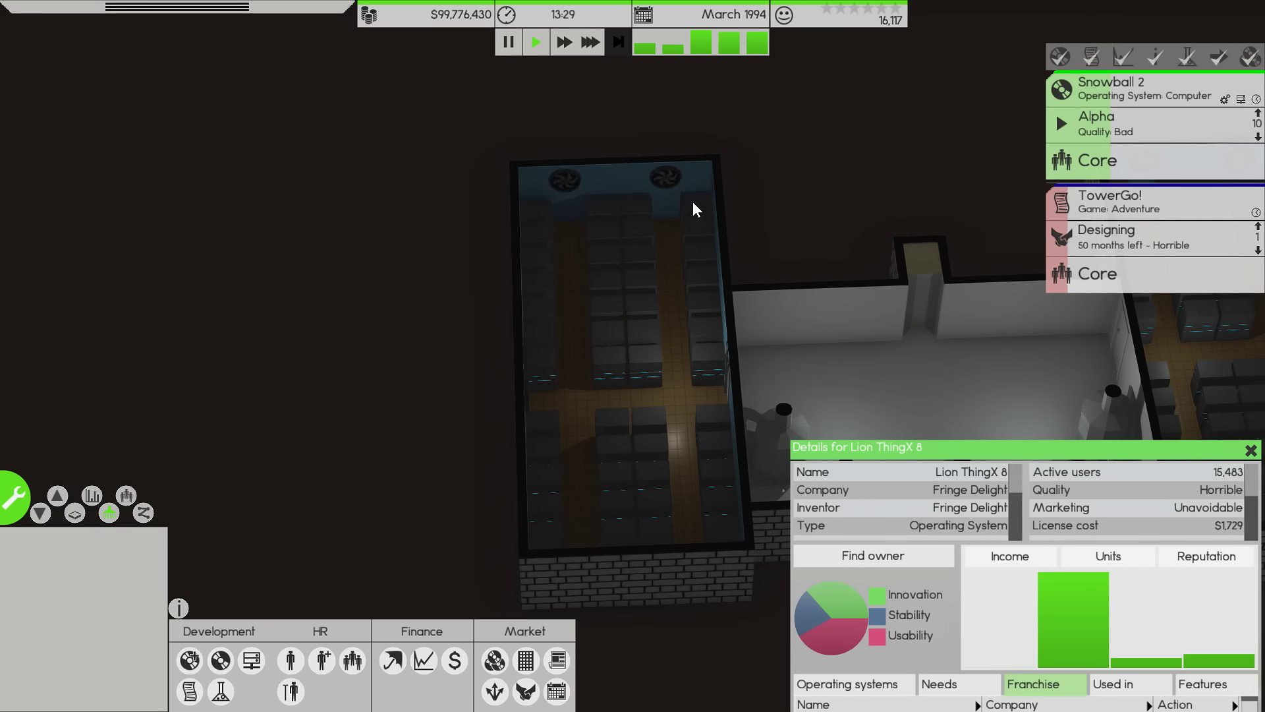
left_click(526, 202)
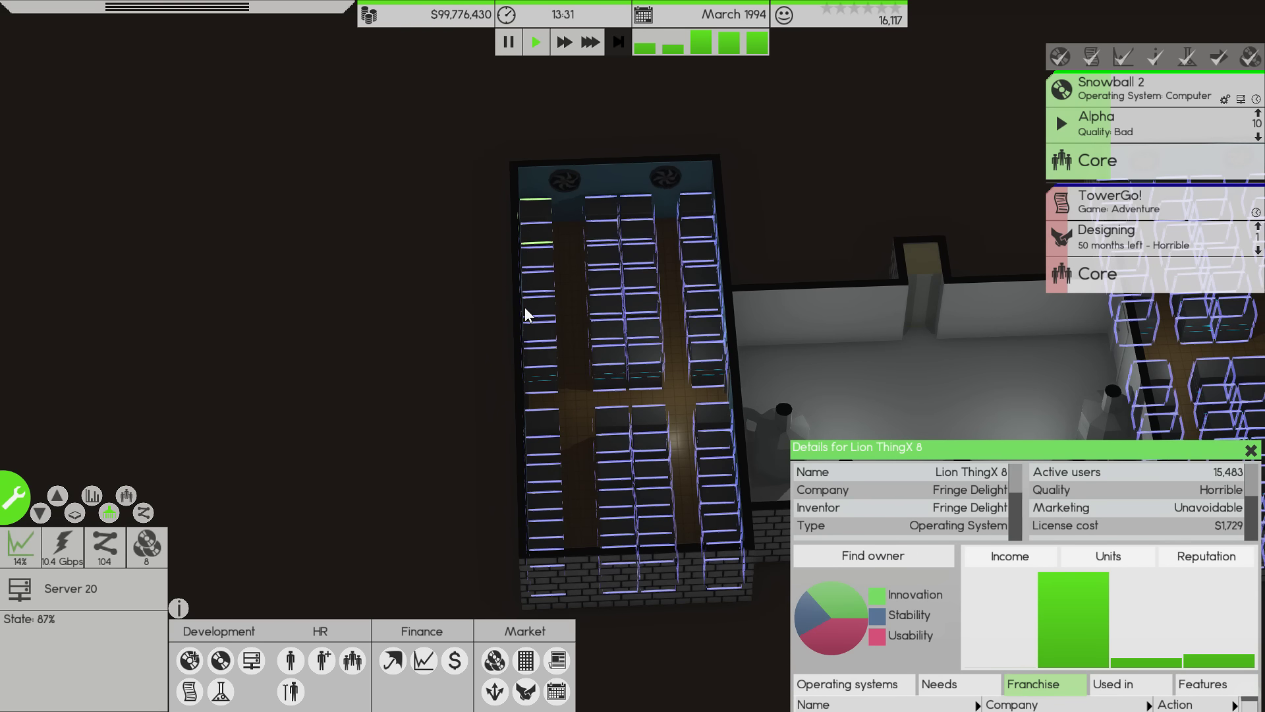
key("d")
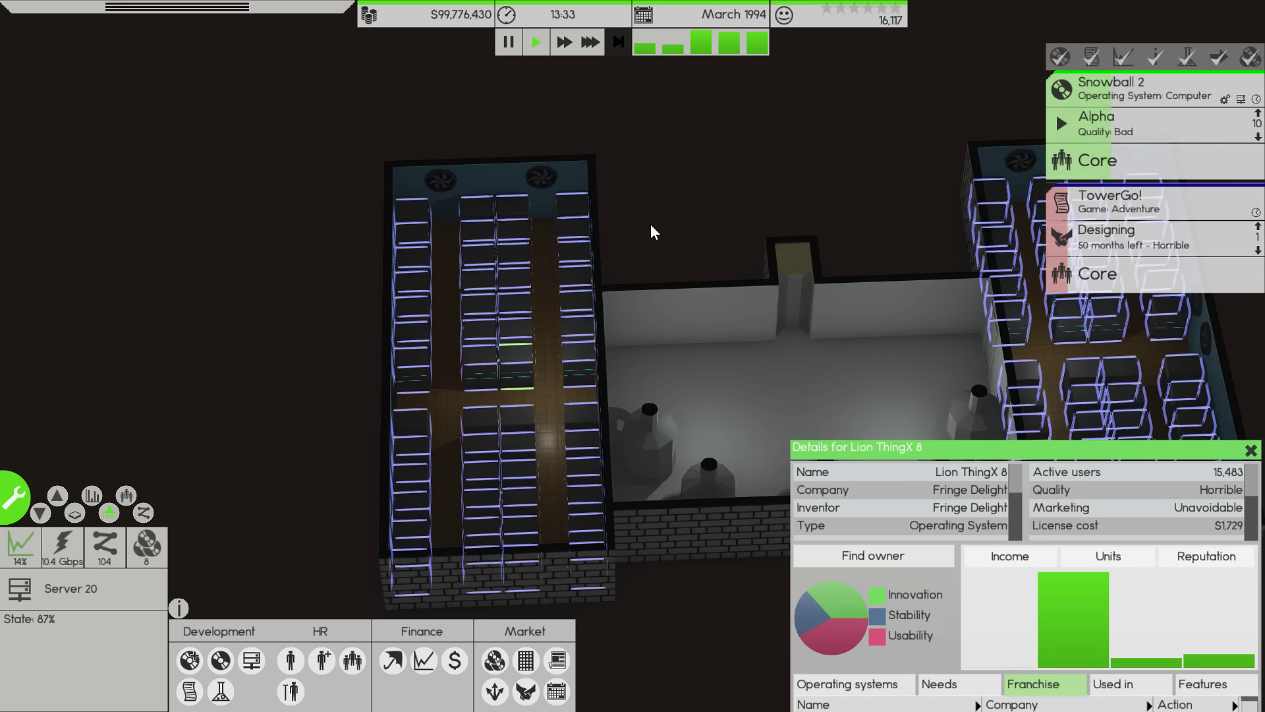
left_click(675, 208)
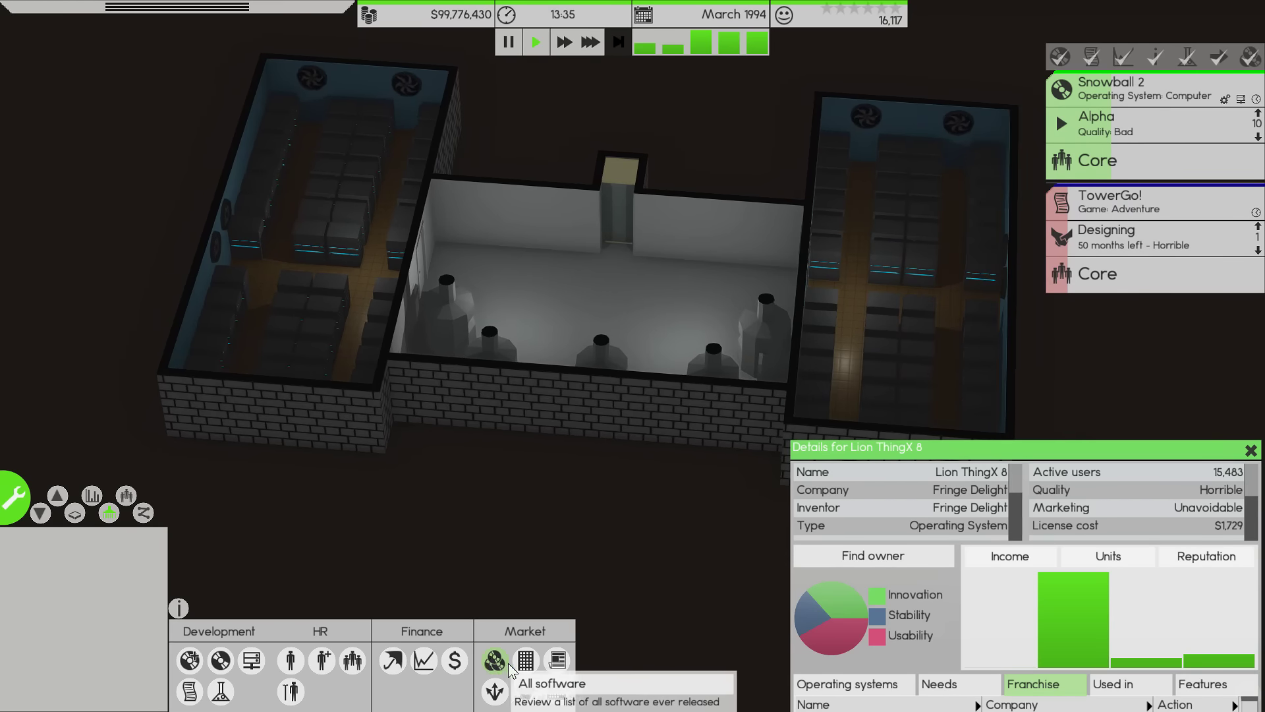
scroll(635, 509, "up", 1)
scroll(602, 400, "up", 1)
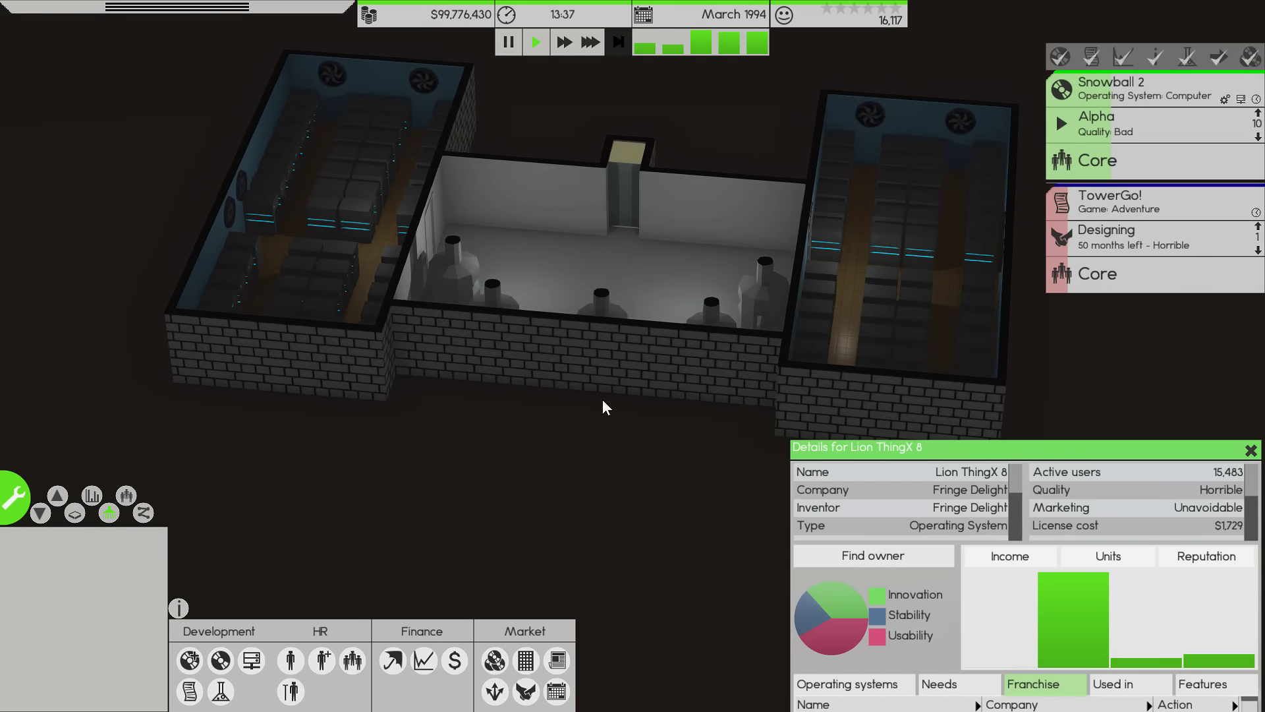
left_click(519, 692)
scroll(426, 376, "up", 3)
scroll(426, 376, "down", 3)
- Glance at the Clip 10 offer, close the deals list, and set fastest speed
left_click(384, 386)
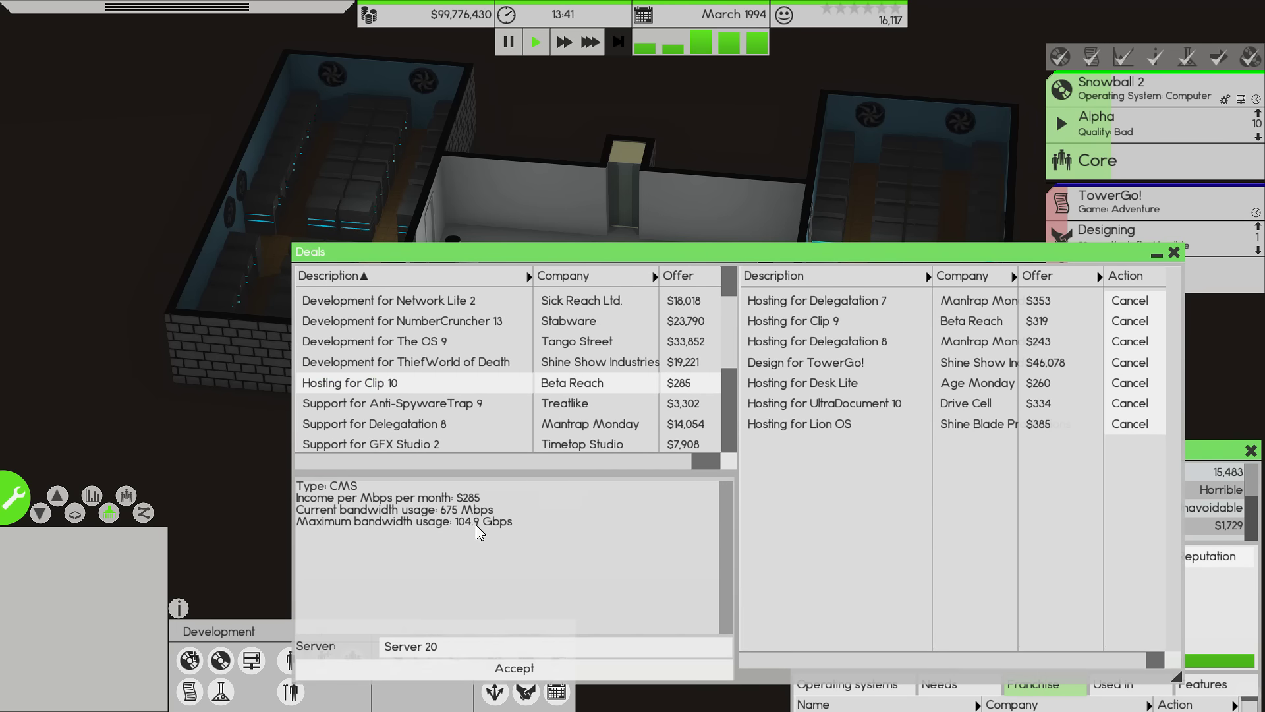
scroll(400, 392, "down", 1)
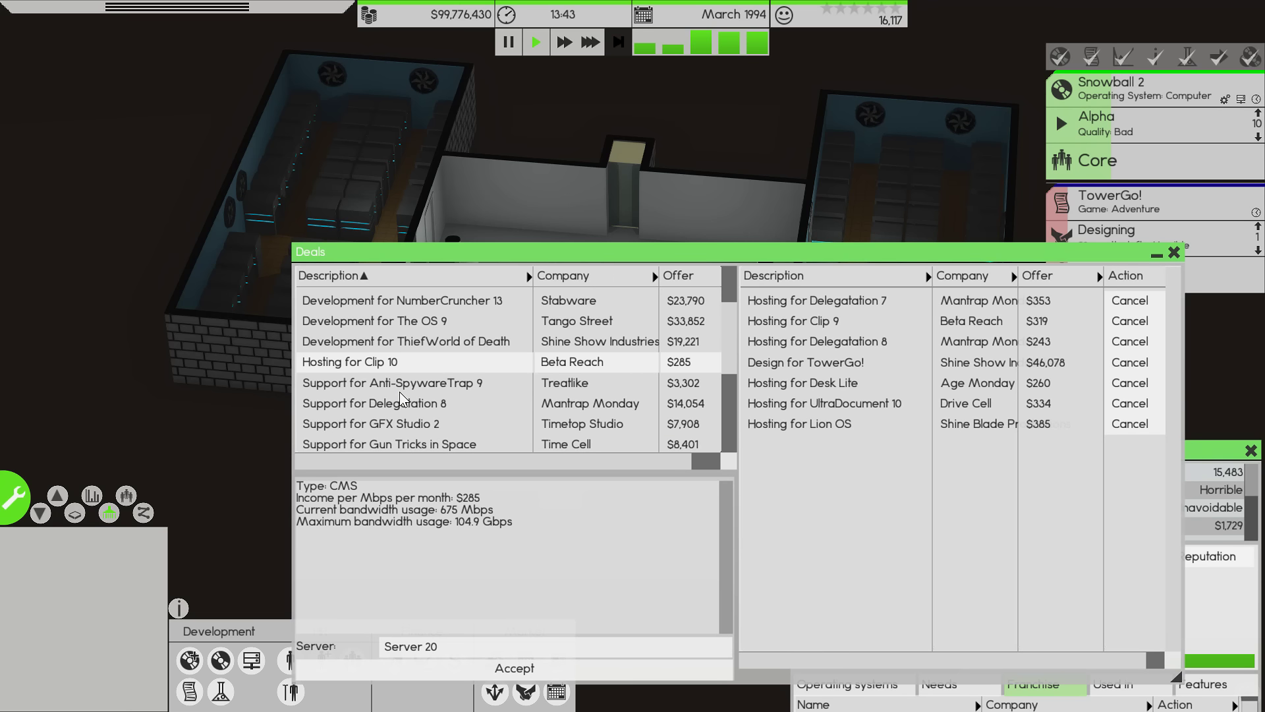
scroll(408, 383, "down", 2)
scroll(409, 382, "down", 2)
scroll(409, 382, "down", 4)
scroll(408, 383, "down", 3)
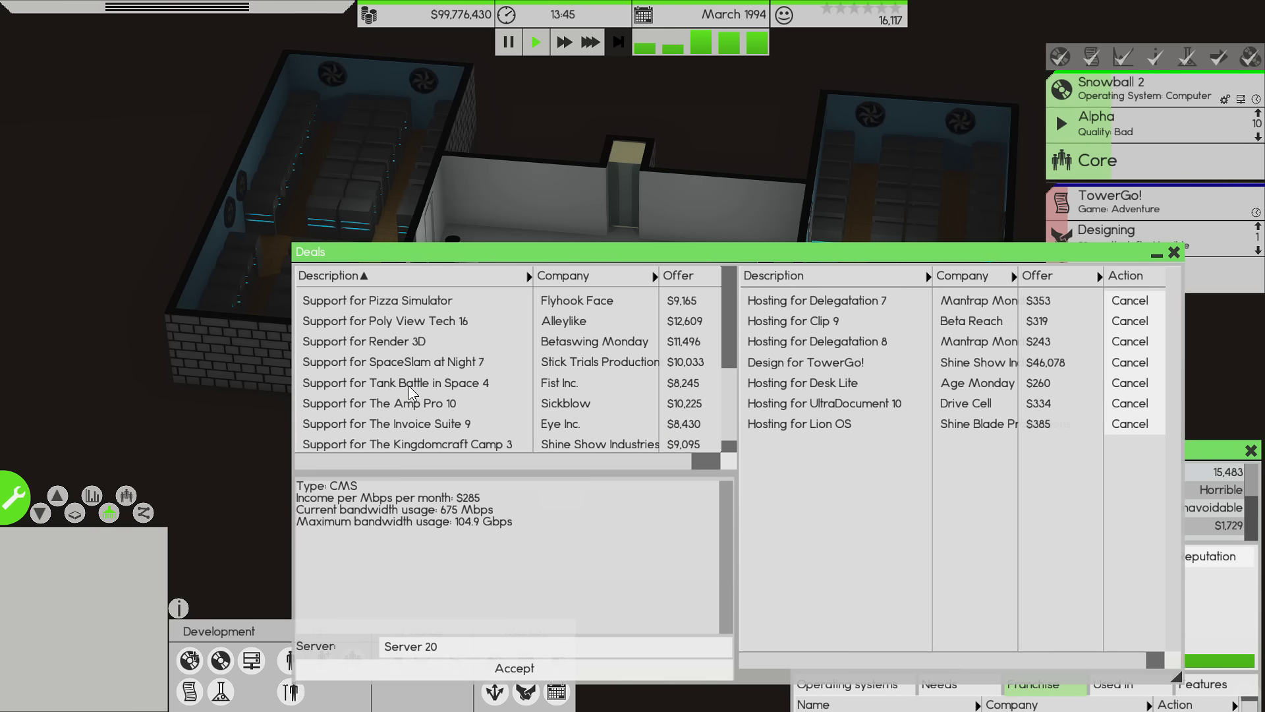
scroll(408, 385, "down", 1)
scroll(409, 386, "down", 1)
scroll(411, 386, "up", 8)
scroll(425, 389, "up", 9)
scroll(438, 392, "up", 2)
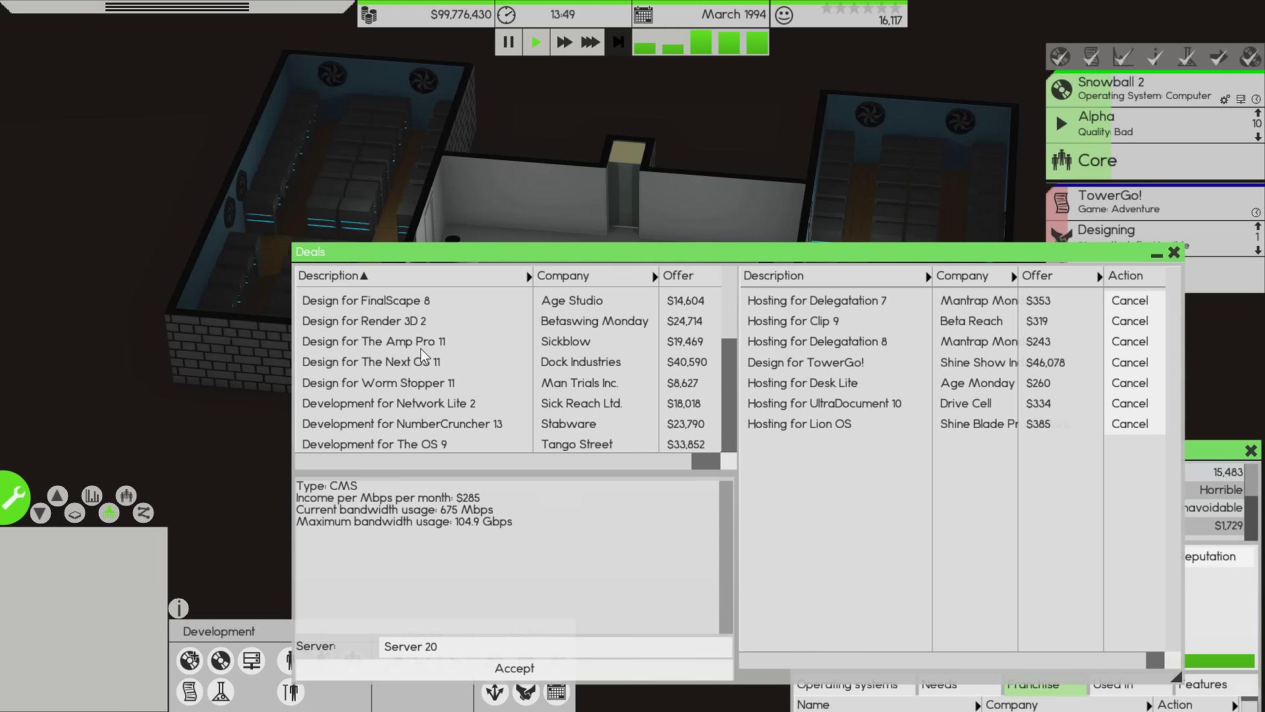
scroll(420, 348, "down", 1)
left_click(1173, 254)
mouse_move(1137, 237)
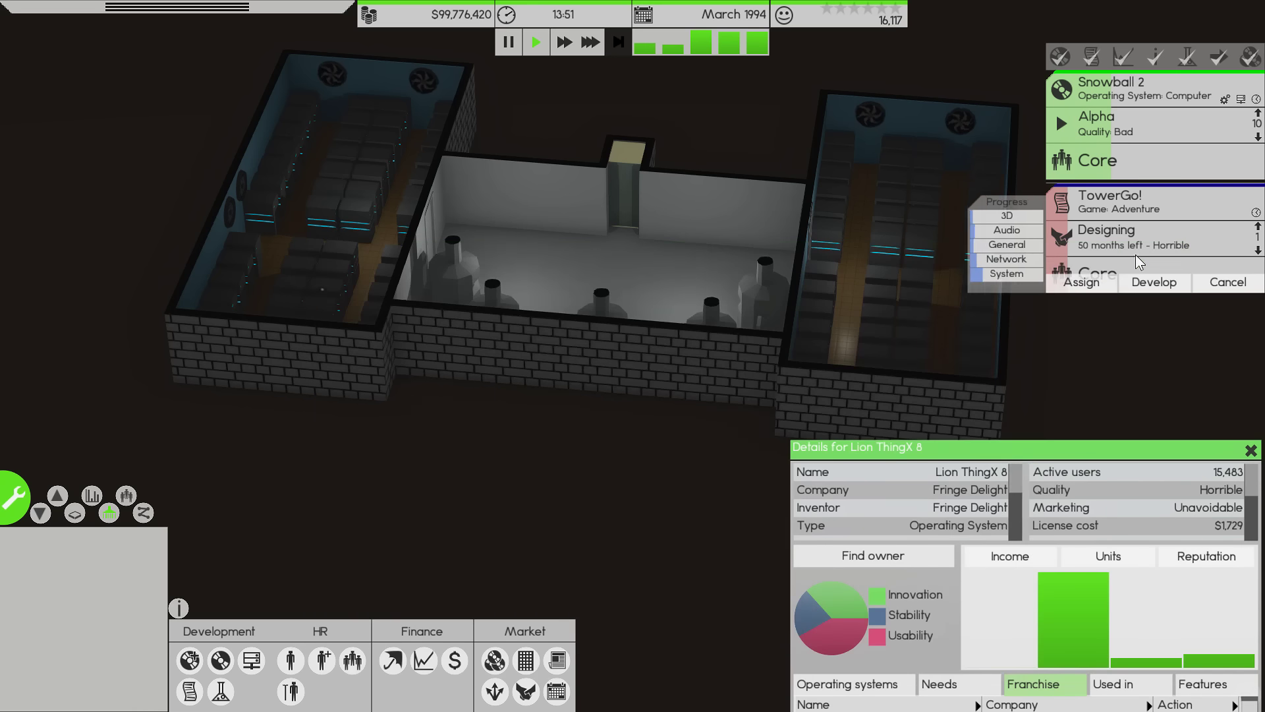
key("3")
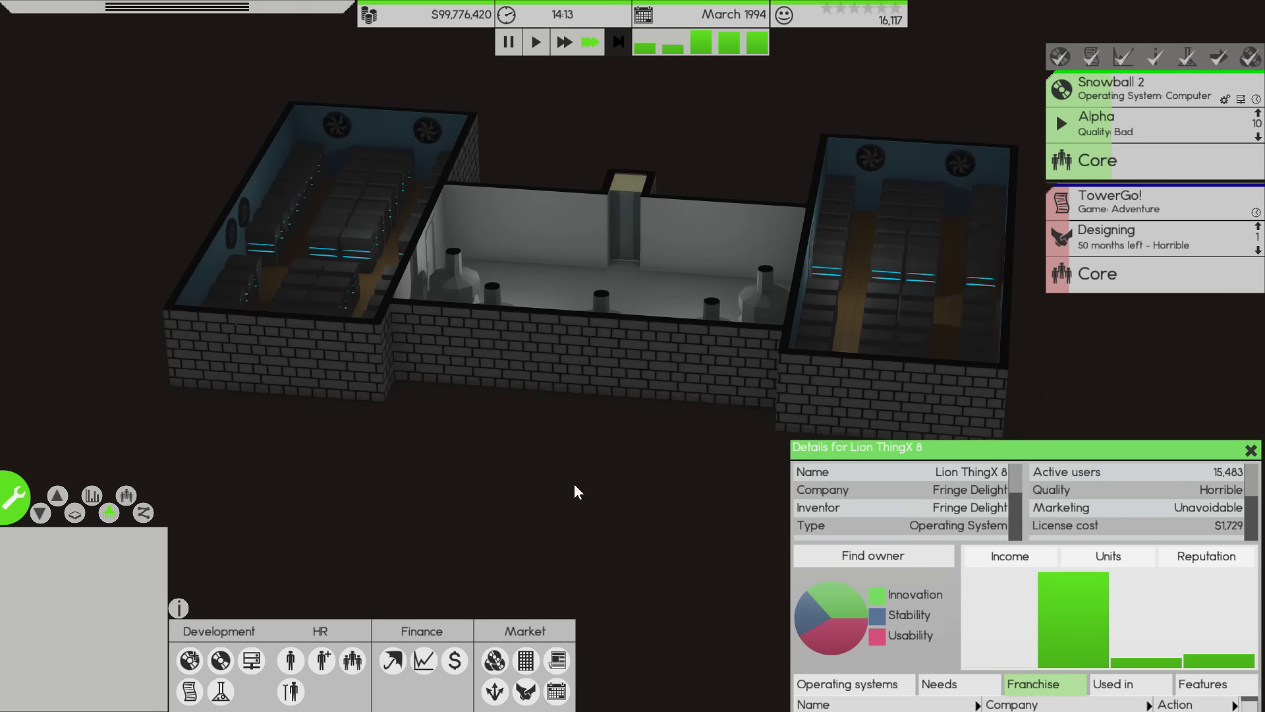
scroll(574, 483, "down", 1)
scroll(600, 479, "down", 1)
scroll(1137, 499, "down", 1)
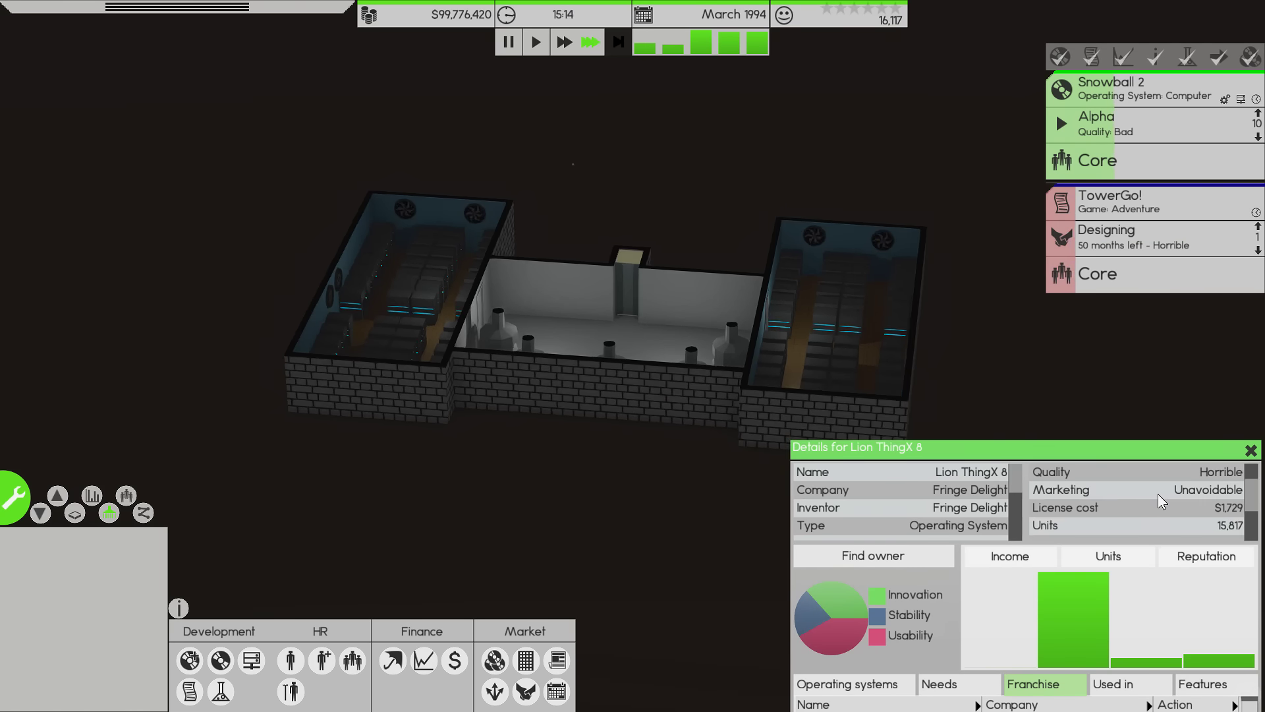
scroll(1167, 503, "down", 2)
scroll(1184, 510, "up", 3)
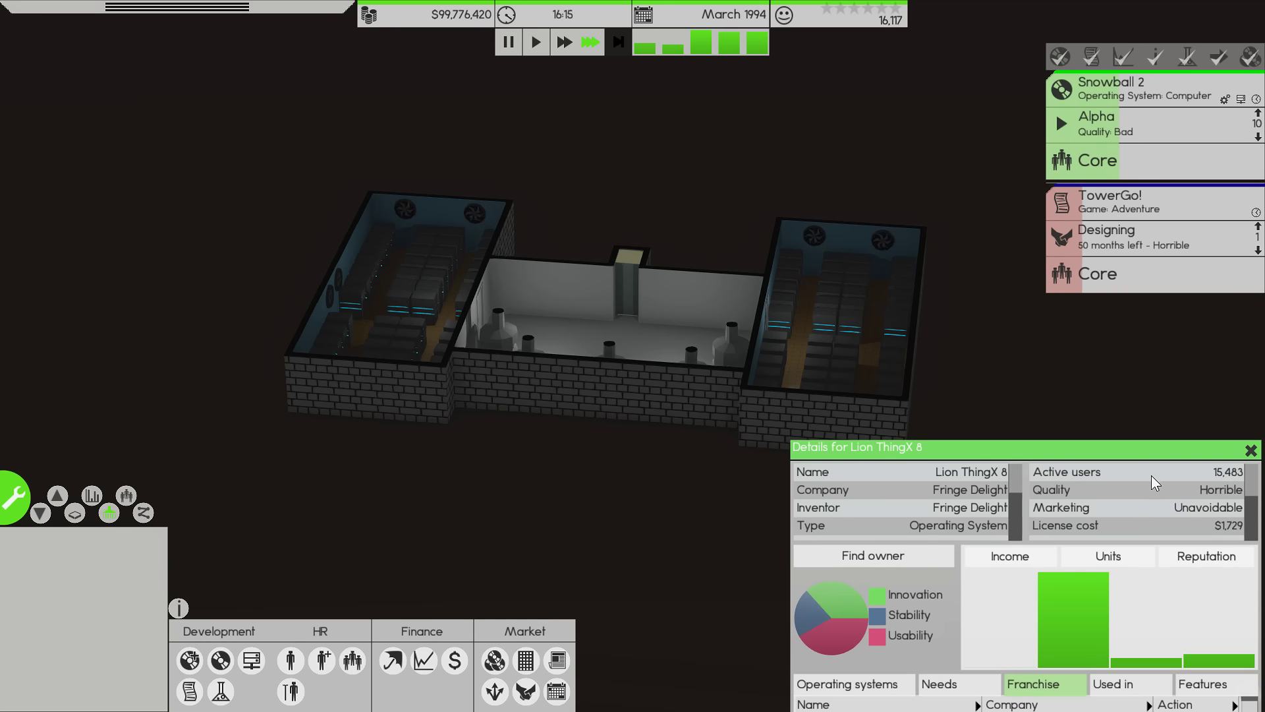
- Position Lion ThingX 8's details on screen with its reputation chart, at normal speed
left_click_drag(1031, 452, 964, 396)
left_click(1136, 499)
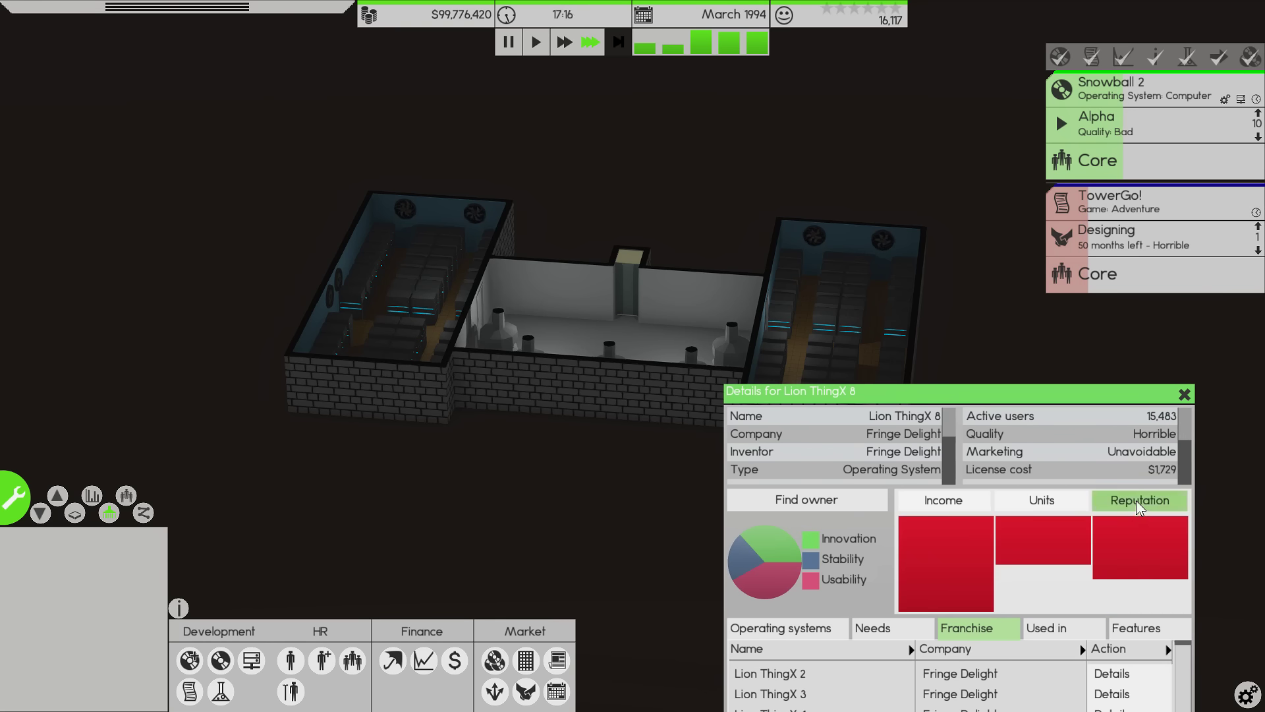
key("d")
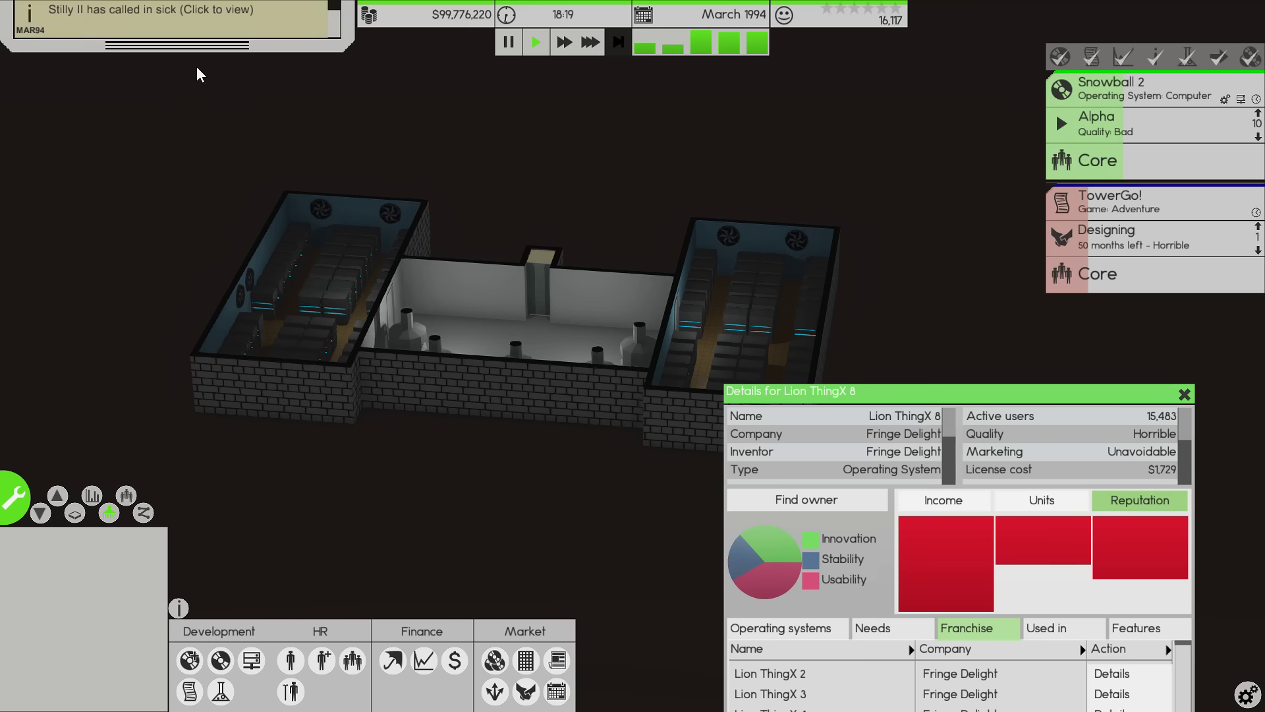
left_click(916, 410)
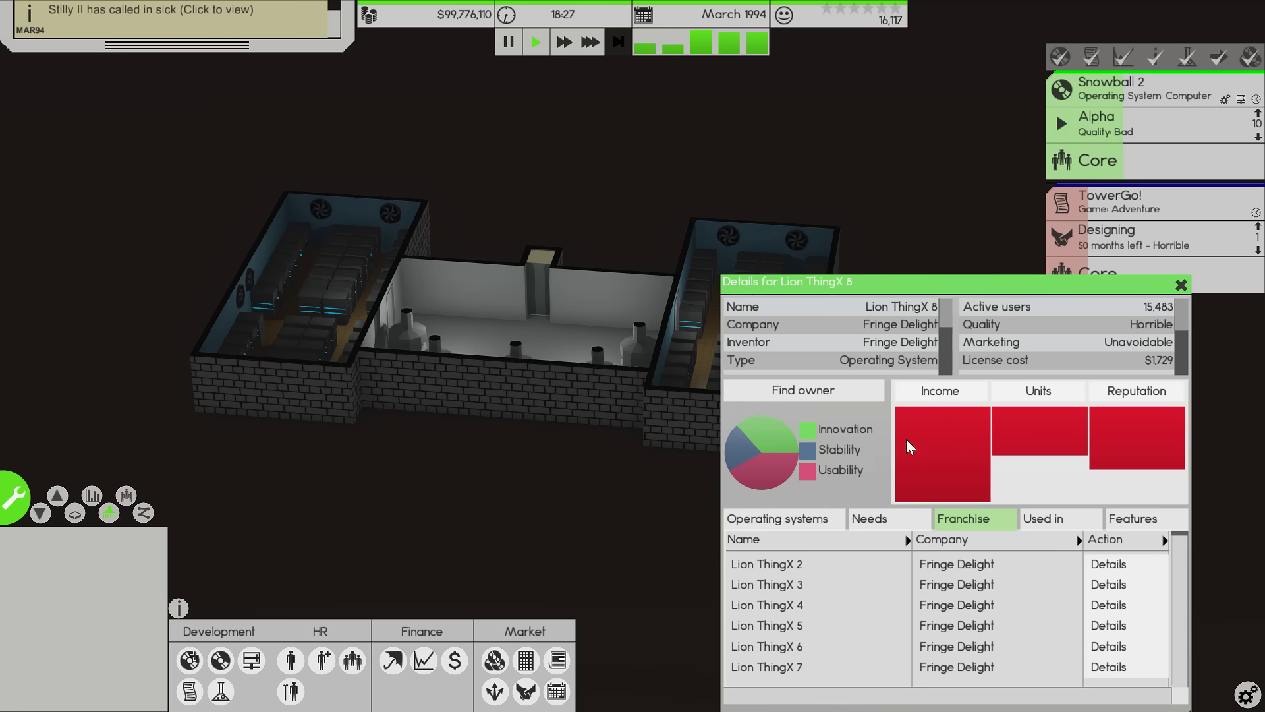
- Switch repeatedly between Lion ThingX 8's income, units and reputation charts
left_click(944, 391)
left_click(1046, 390)
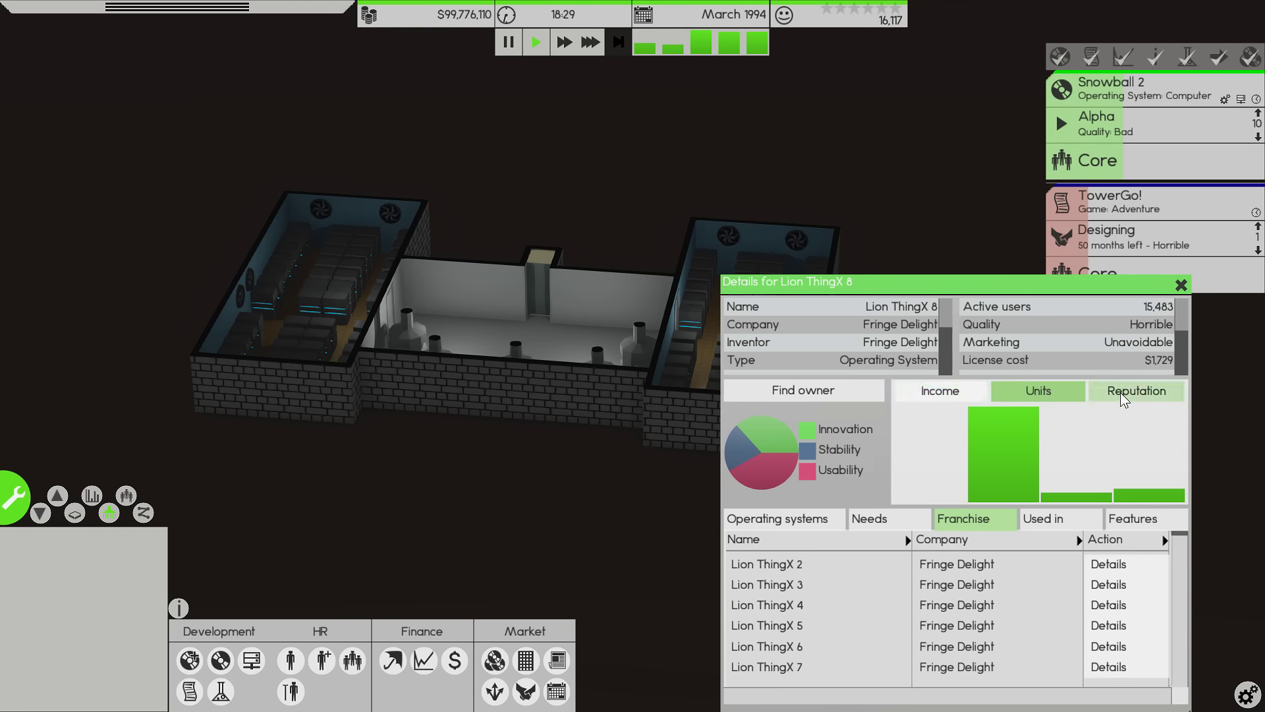
left_click(1122, 393)
left_click(1077, 394)
left_click(1128, 392)
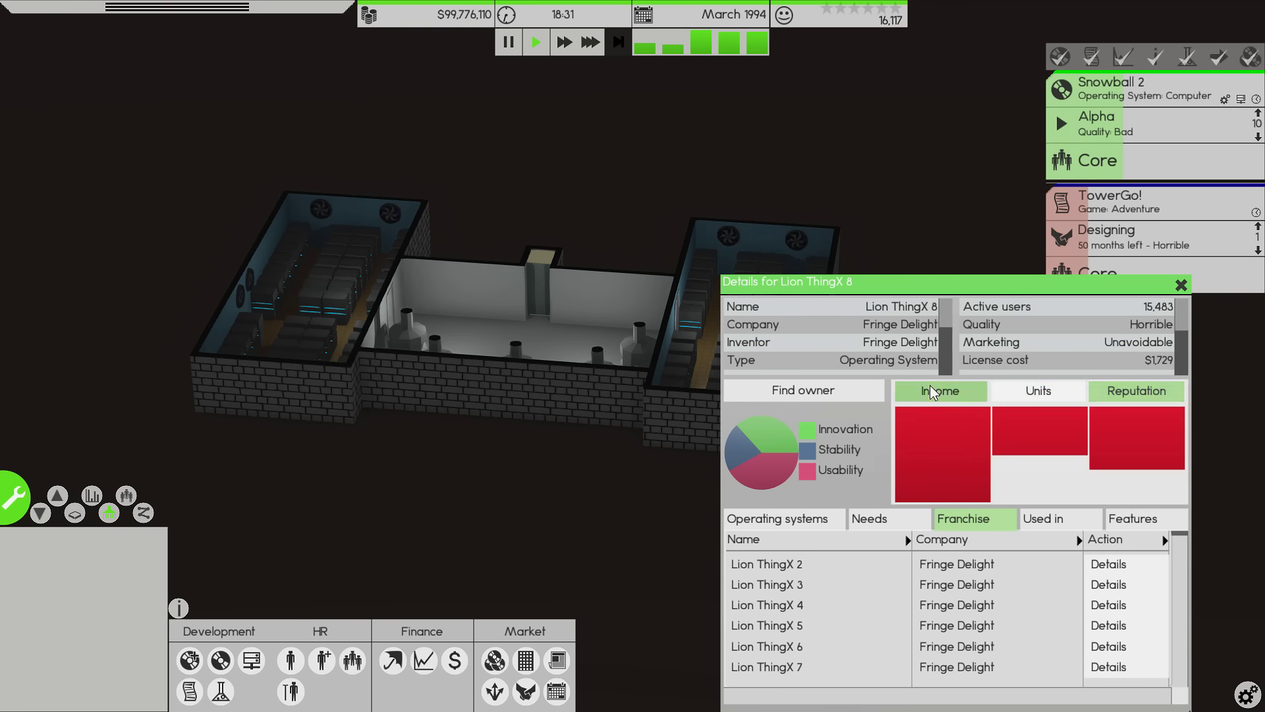
left_click(931, 387)
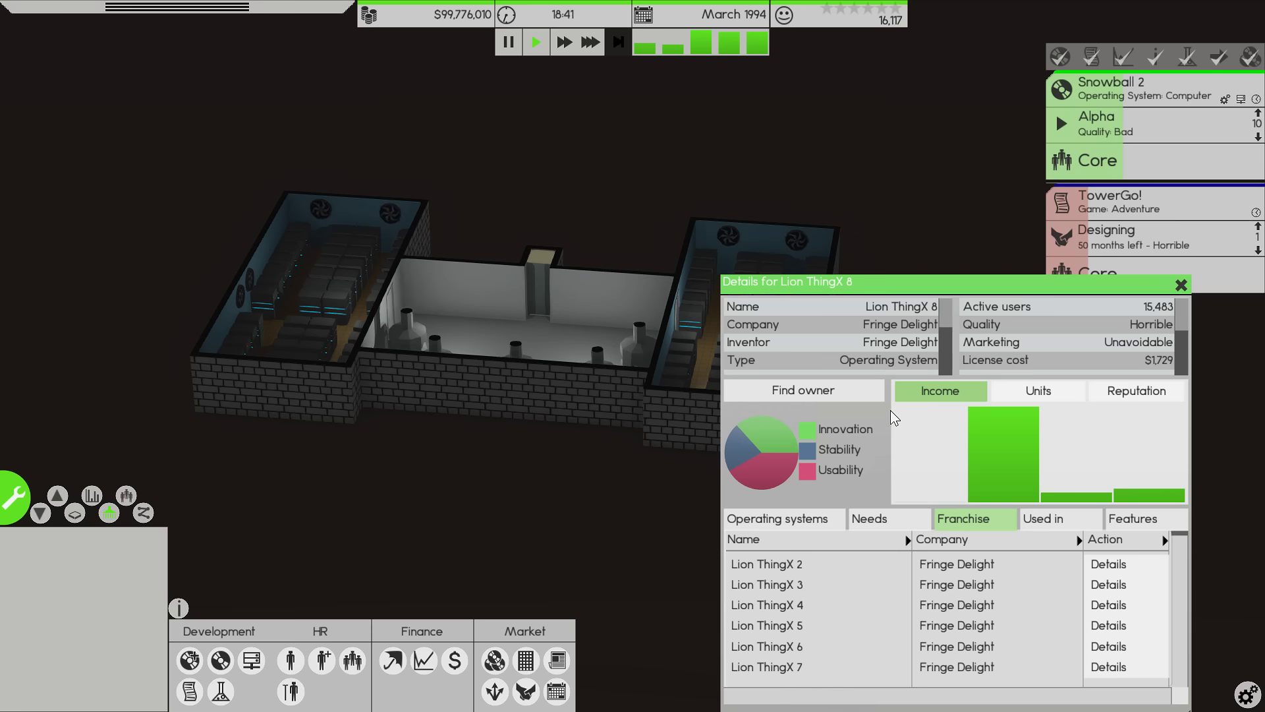
left_click(982, 408)
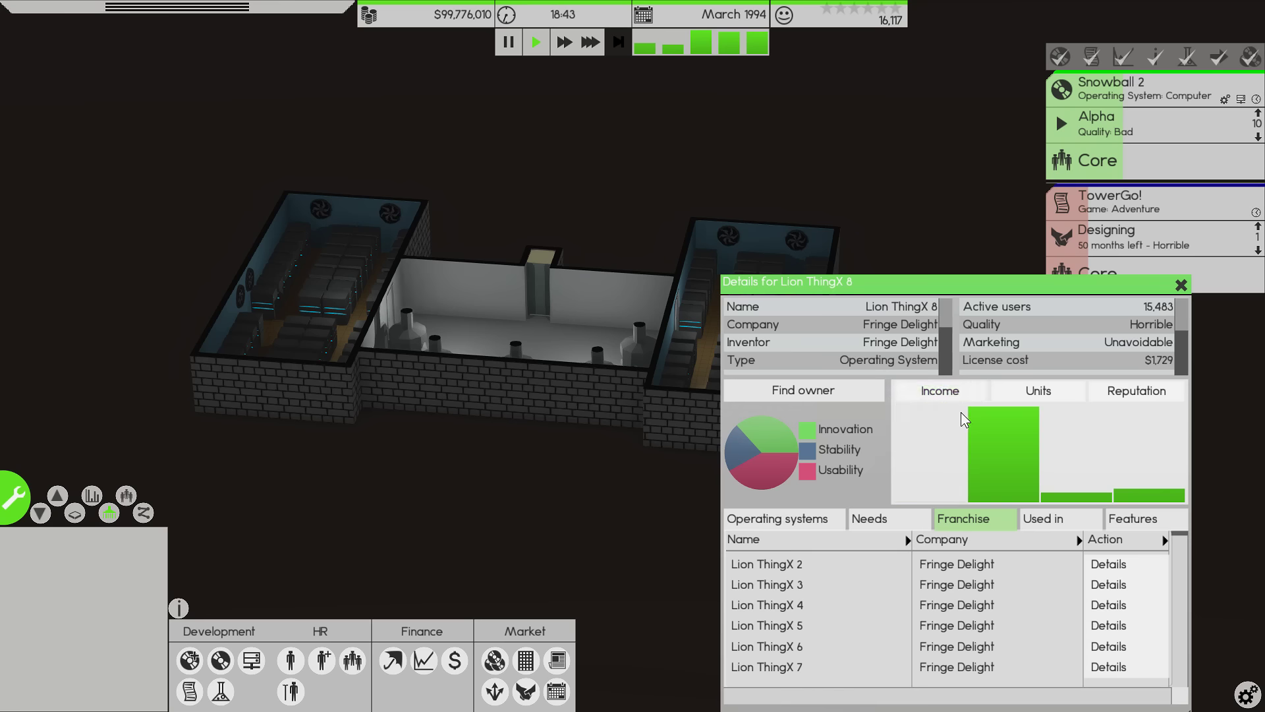
left_click(1112, 395)
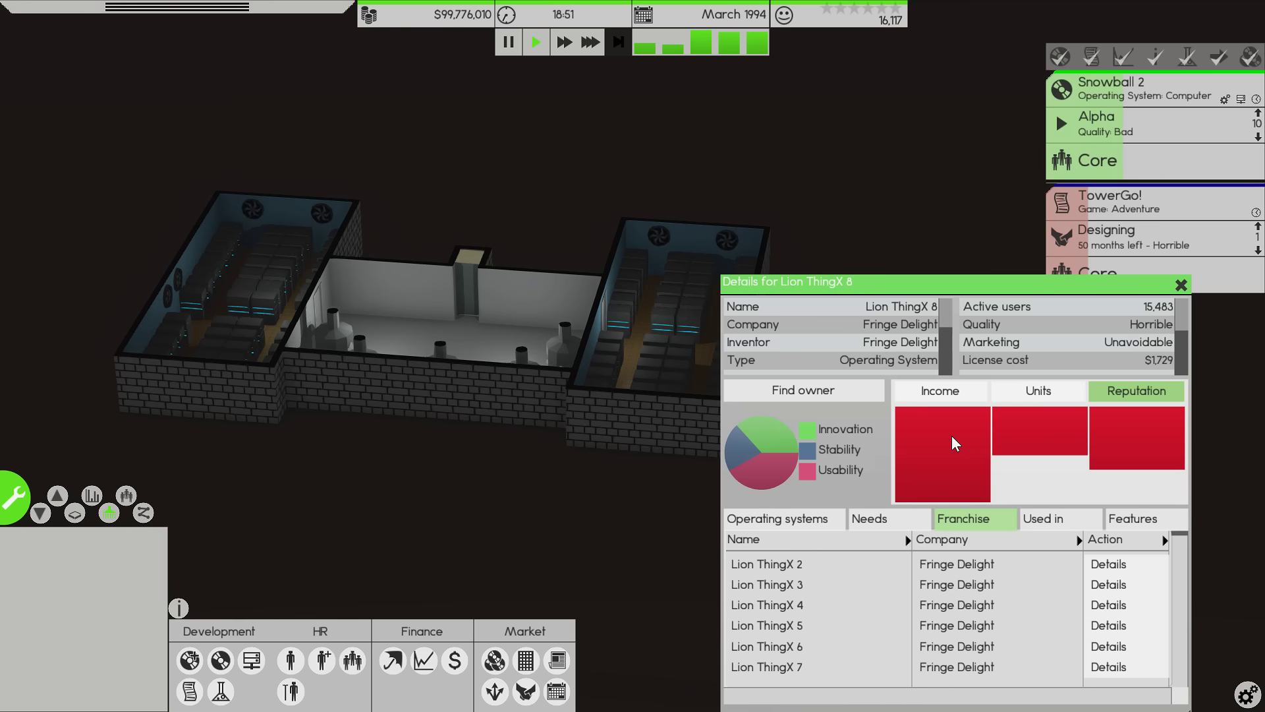
left_click(941, 391)
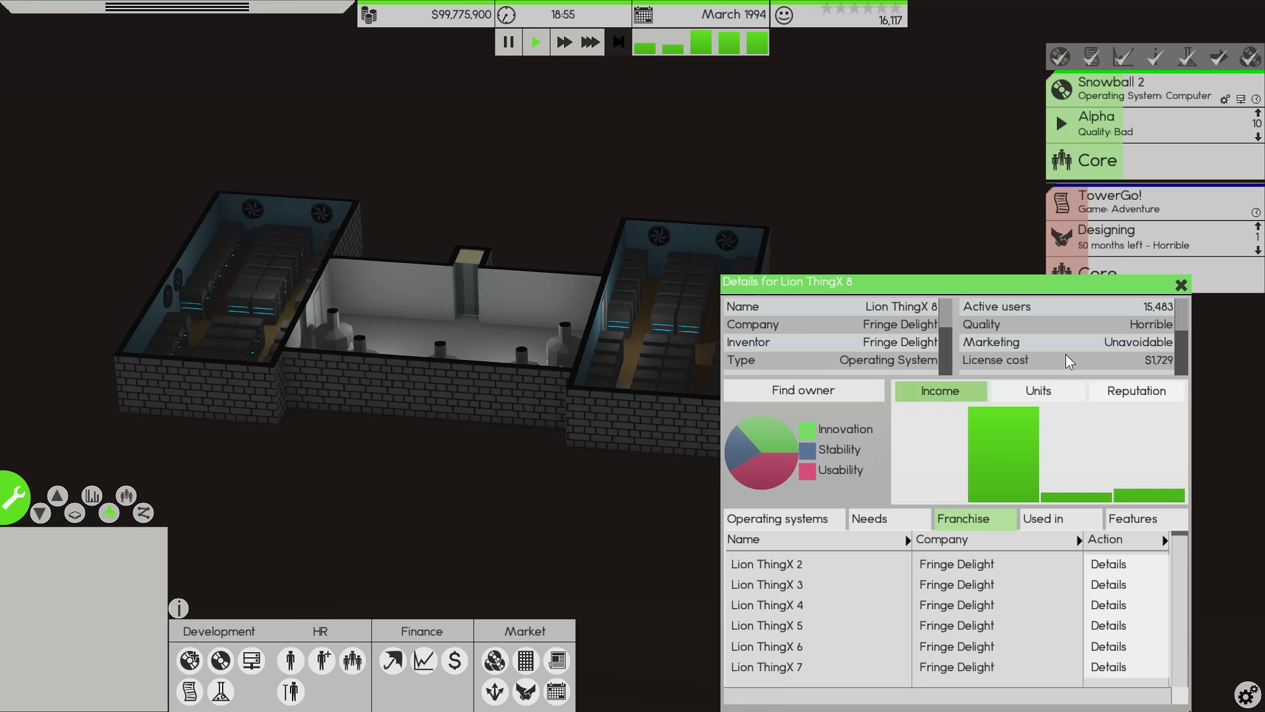
scroll(1077, 335, "down", 3)
scroll(1077, 335, "up", 3)
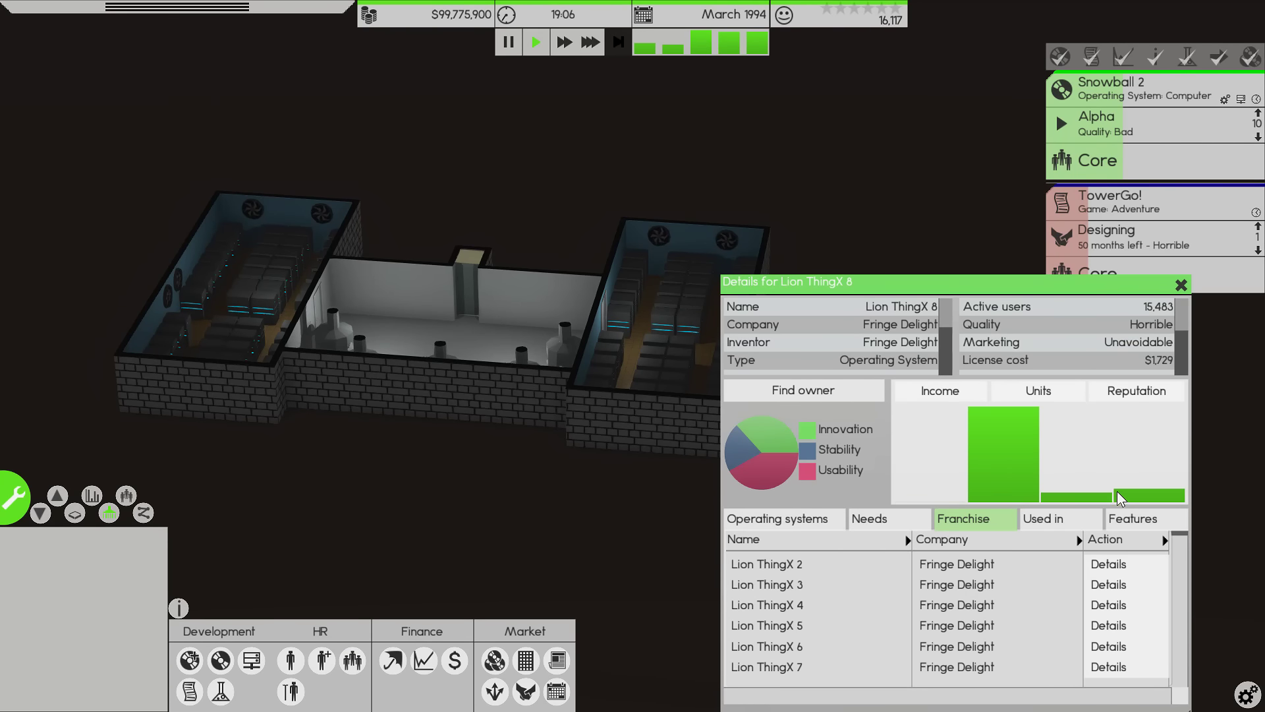
left_click(1134, 397)
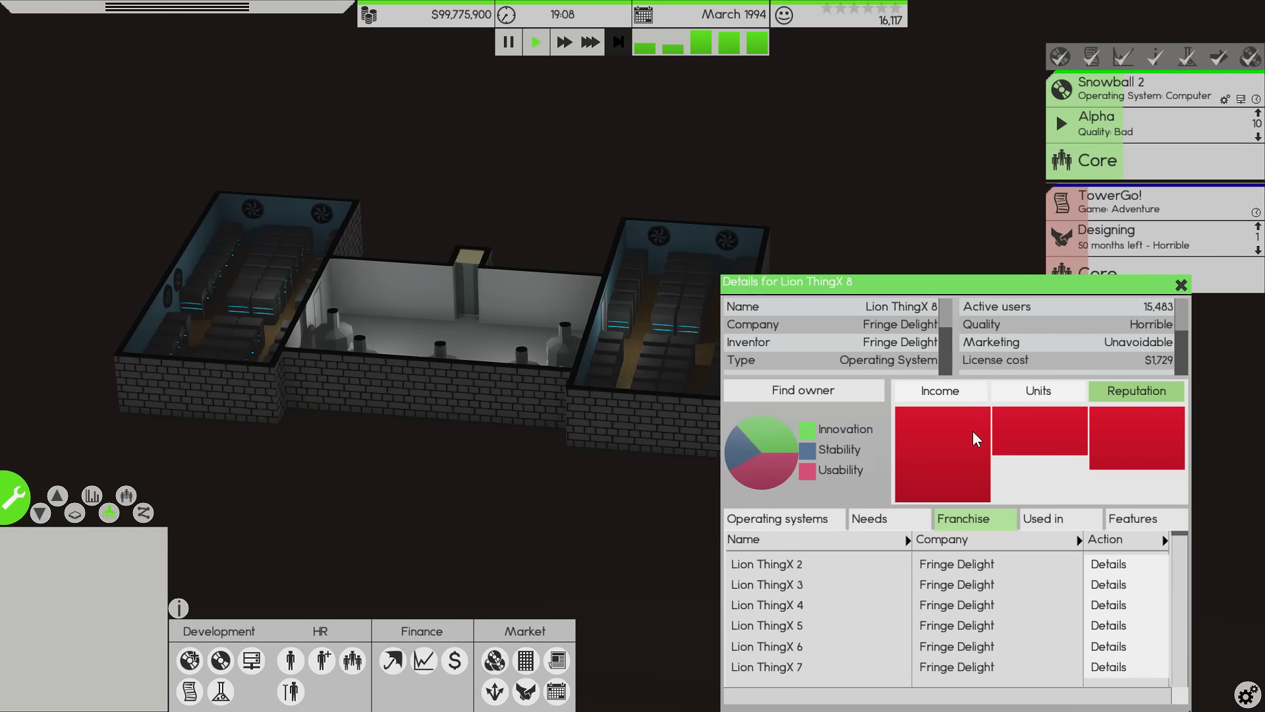
scroll(1034, 356, "down", 3)
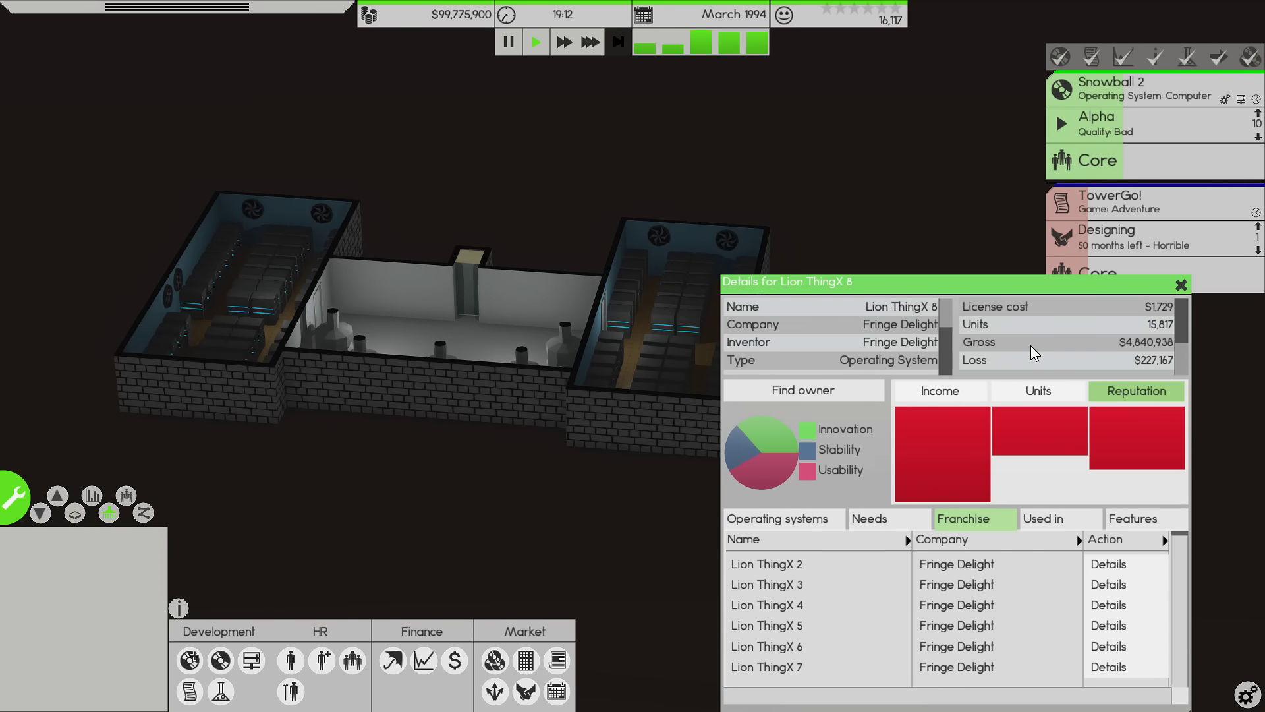
scroll(1031, 345, "up", 1)
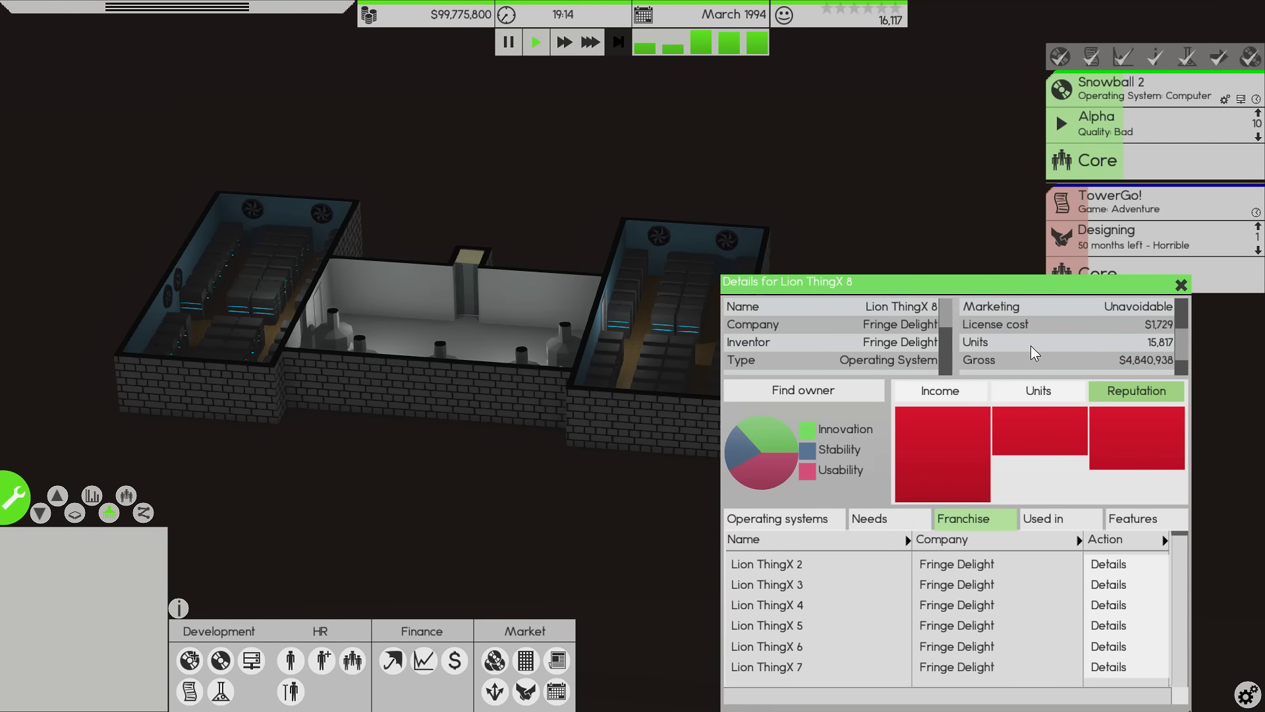
scroll(1031, 345, "up", 1)
scroll(1032, 345, "down", 1)
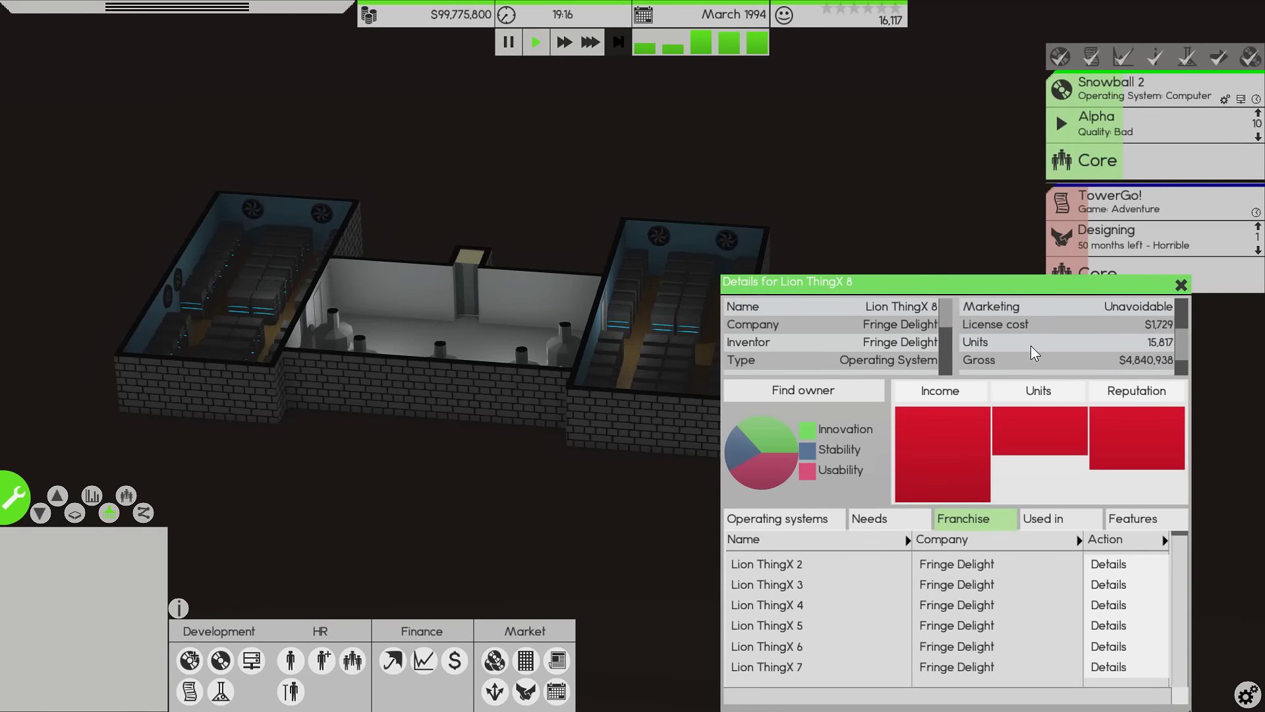
scroll(1032, 345, "down", 1)
scroll(1049, 348, "up", 3)
scroll(1049, 341, "down", 1)
scroll(1049, 341, "down", 2)
scroll(1048, 342, "up", 2)
scroll(900, 335, "down", 1)
scroll(900, 335, "down", 2)
scroll(901, 335, "down", 1)
scroll(900, 336, "up", 1)
scroll(901, 335, "down", 1)
scroll(901, 336, "up", 3)
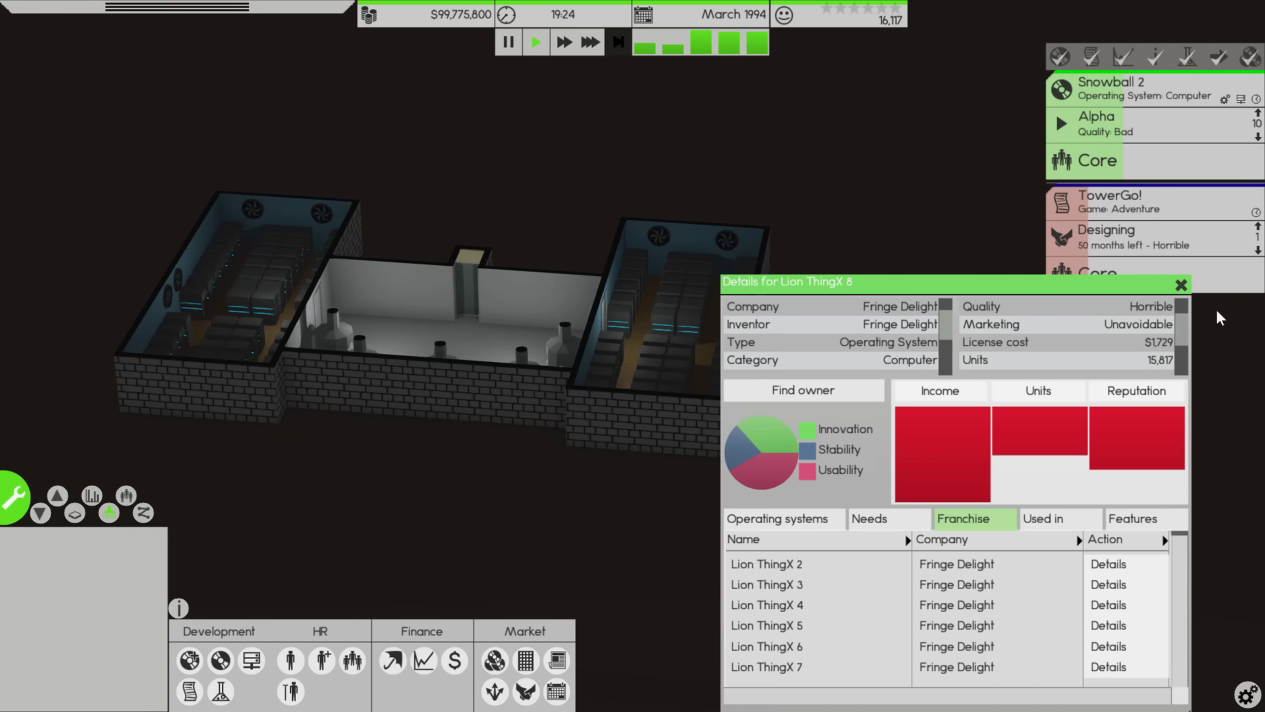
- Close Lion ThingX 8's details, move to the ground floor, and run at fastest speed
left_click(1181, 285)
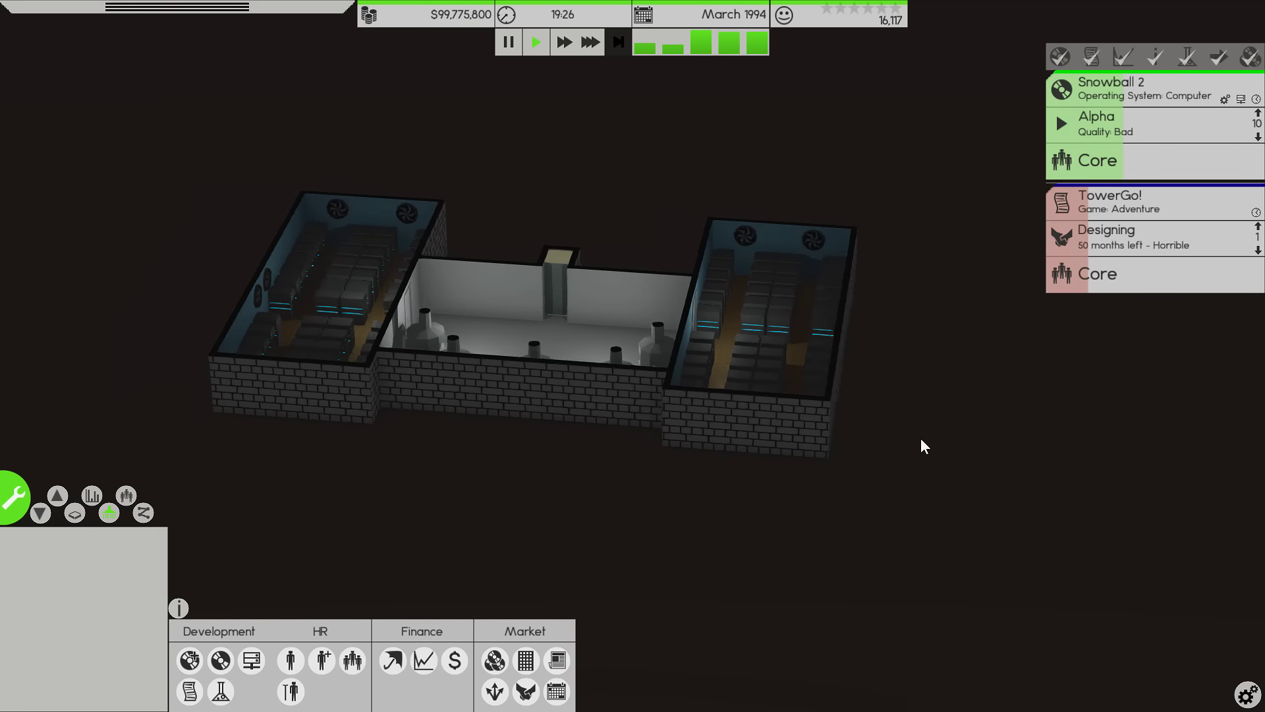
key("Page_Up")
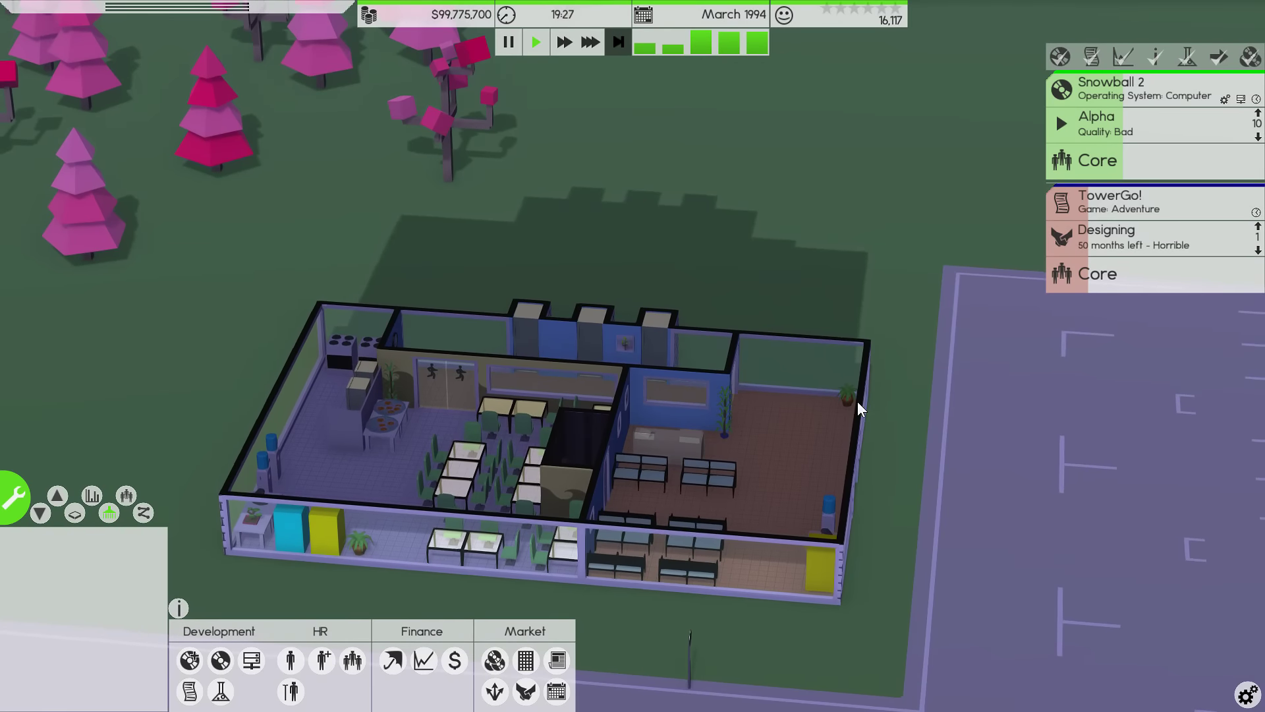
key("3")
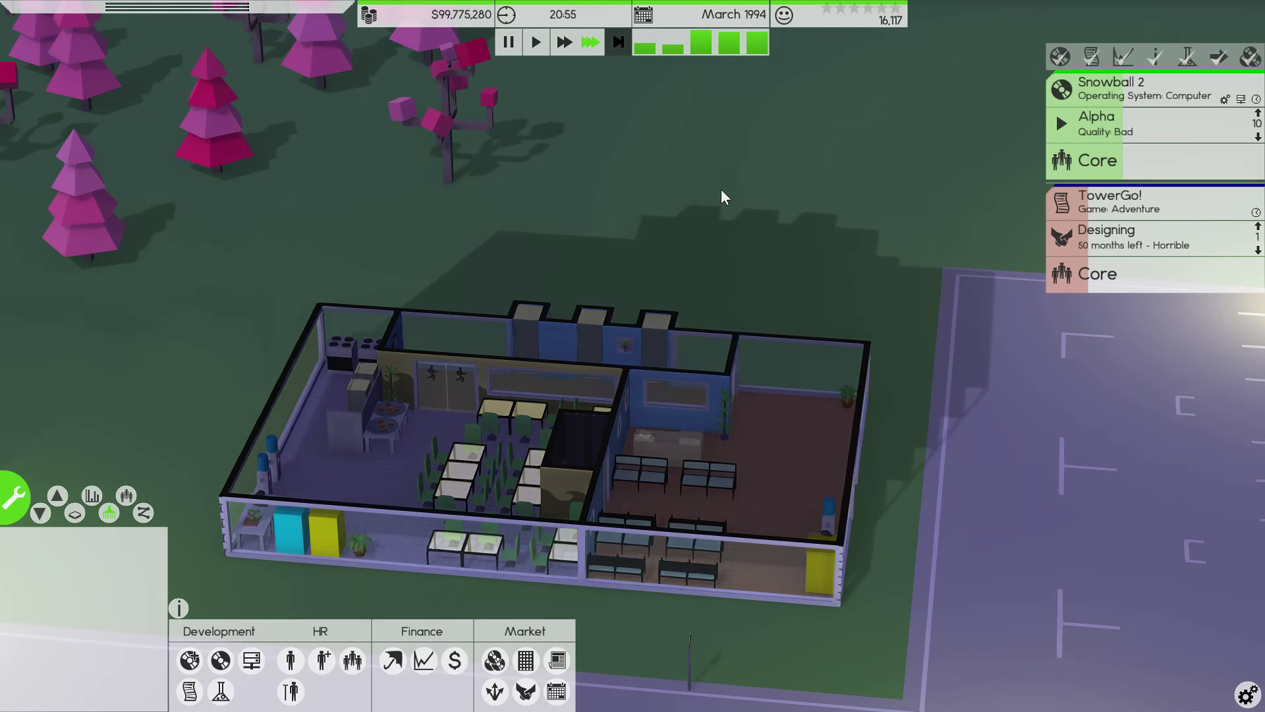
key("s")
key("a")
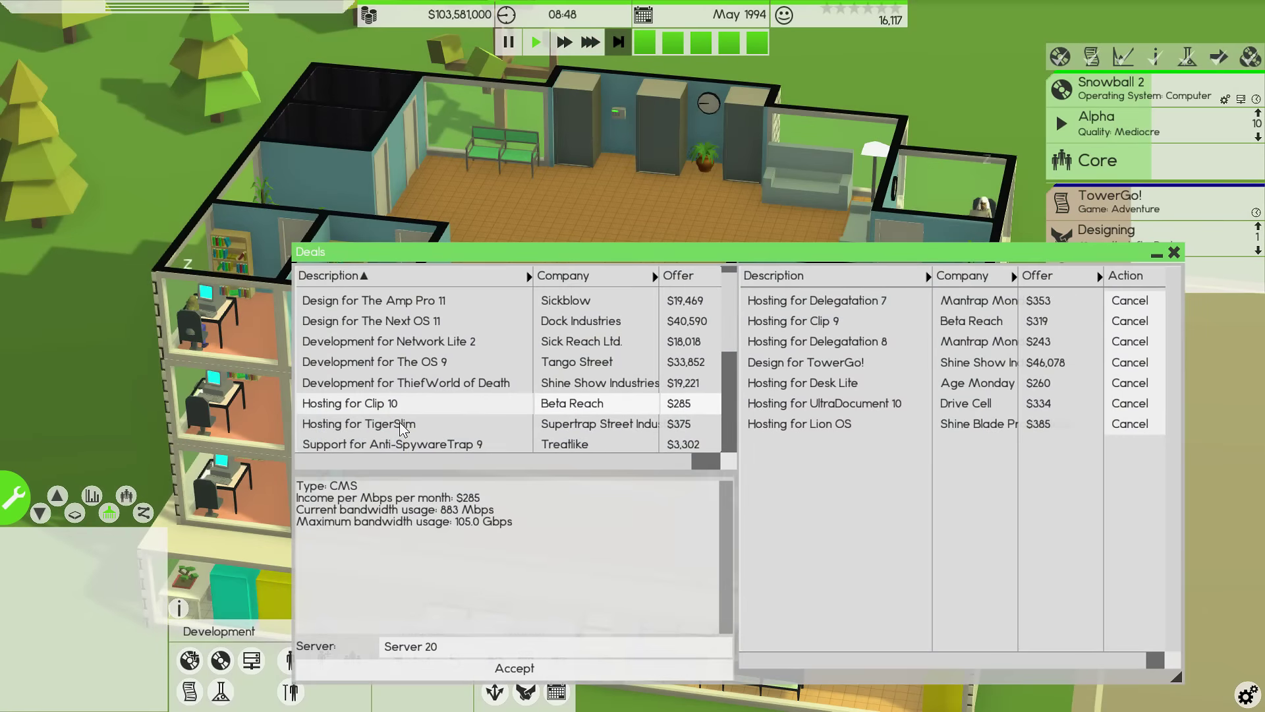
- Select the Hosting for TigerSlim deal and widen the deals list's Company column
left_click(402, 422)
scroll(403, 422, "down", 1)
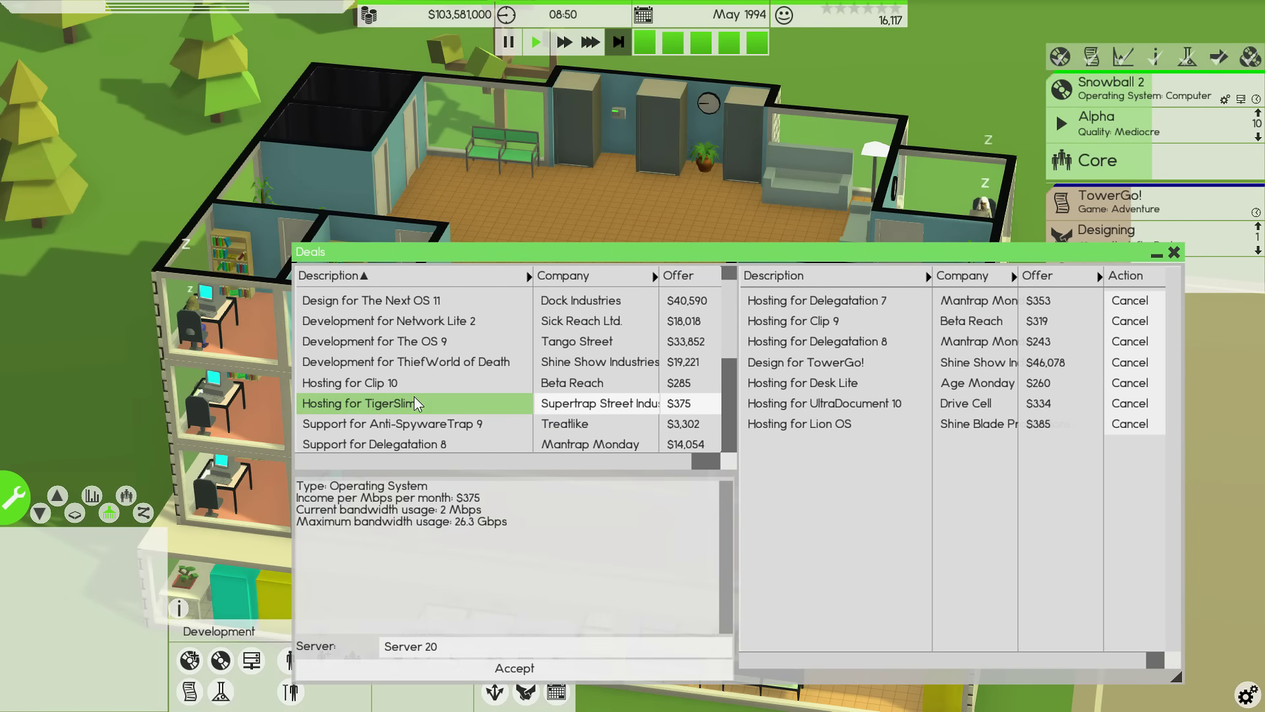
key("a")
key("d")
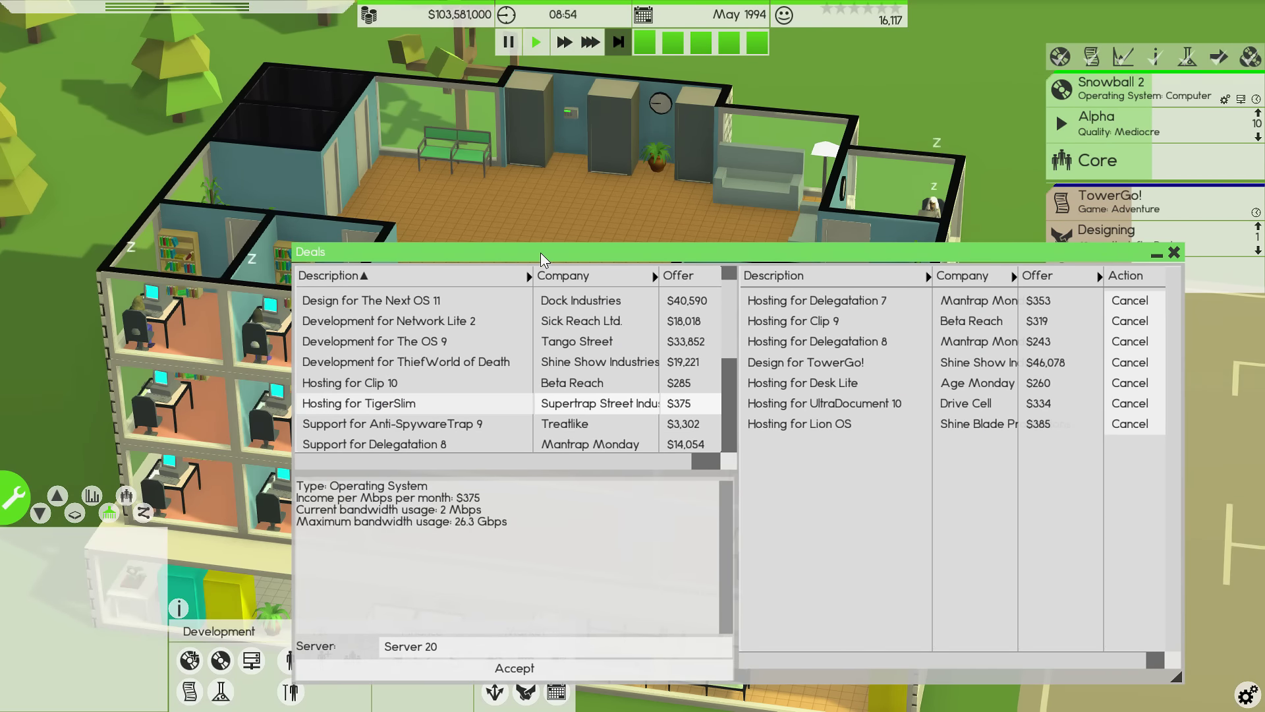
left_click_drag(541, 252, 488, 219)
left_click_drag(606, 240, 646, 240)
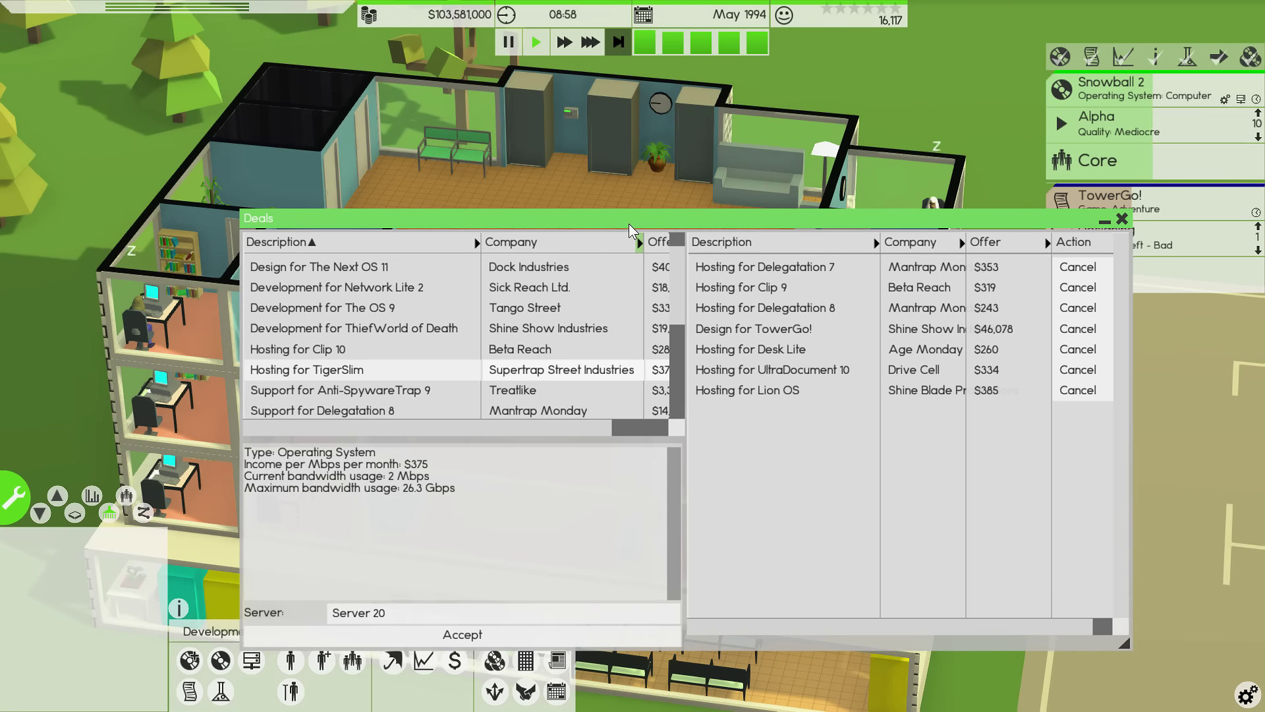
left_click_drag(626, 219, 608, 199)
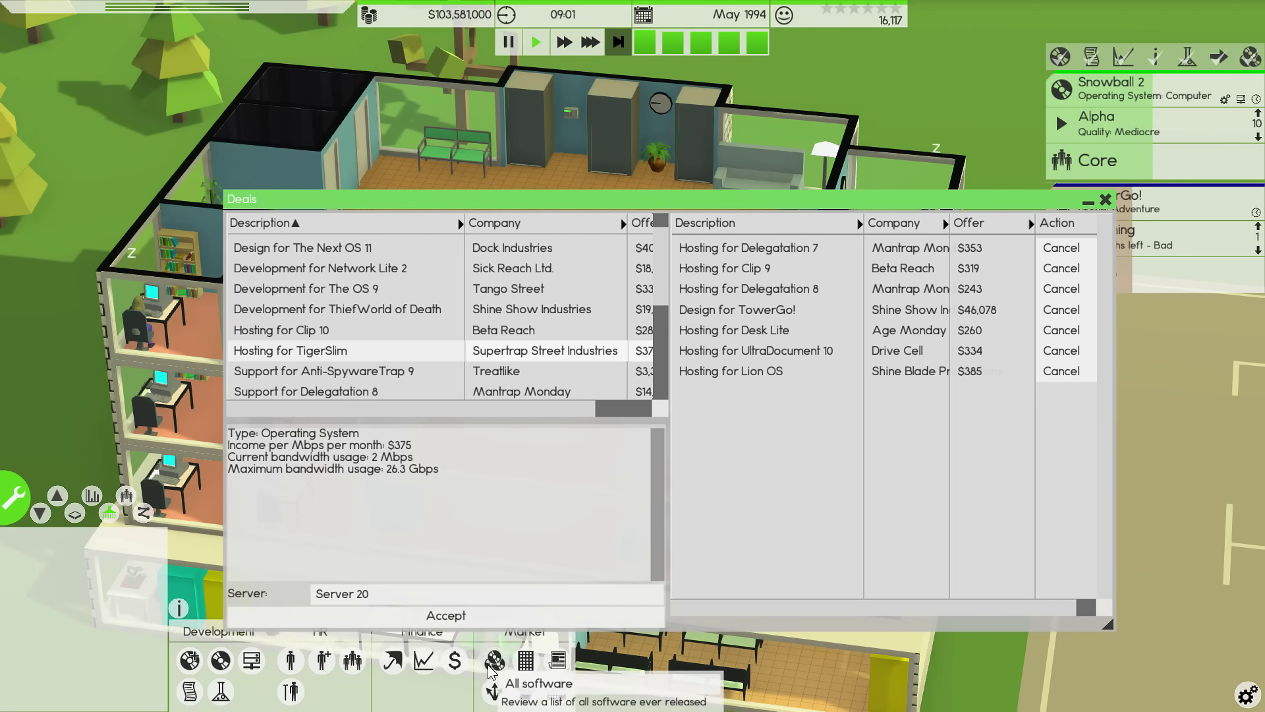
- Open the companies list, sort it by name, and select Supertrap Street Industries
left_click(527, 661)
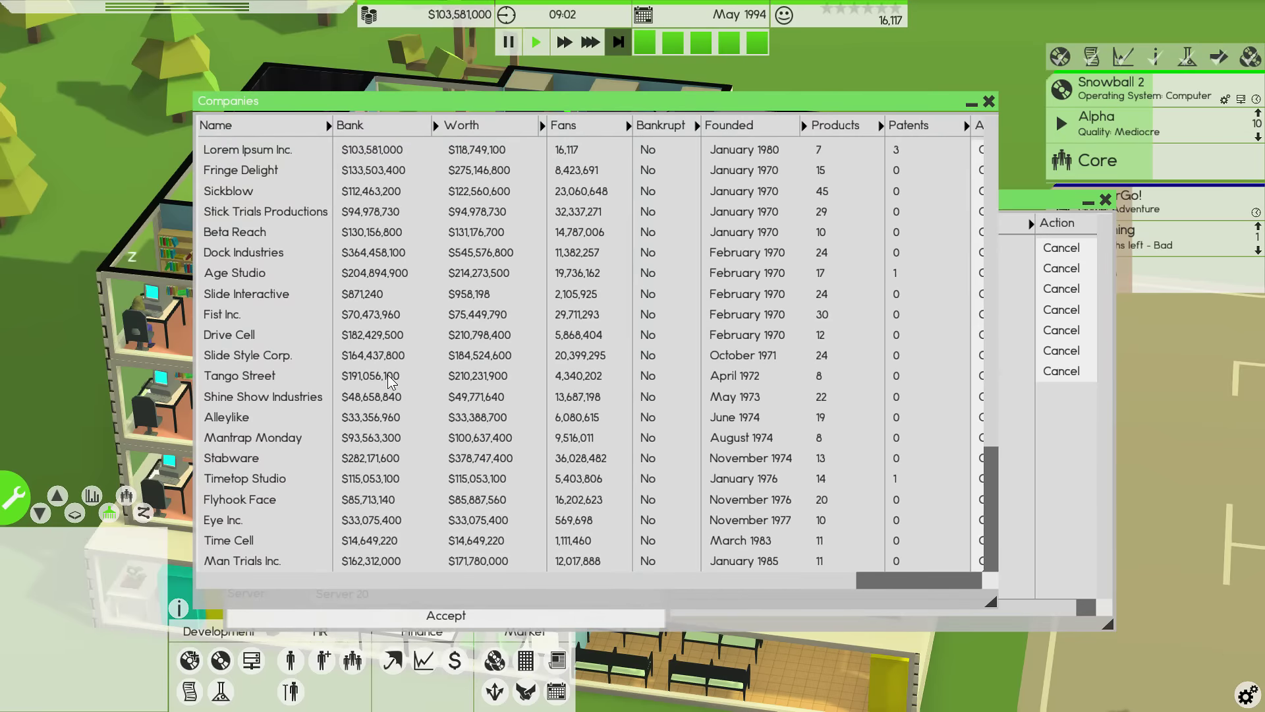
left_click(264, 126)
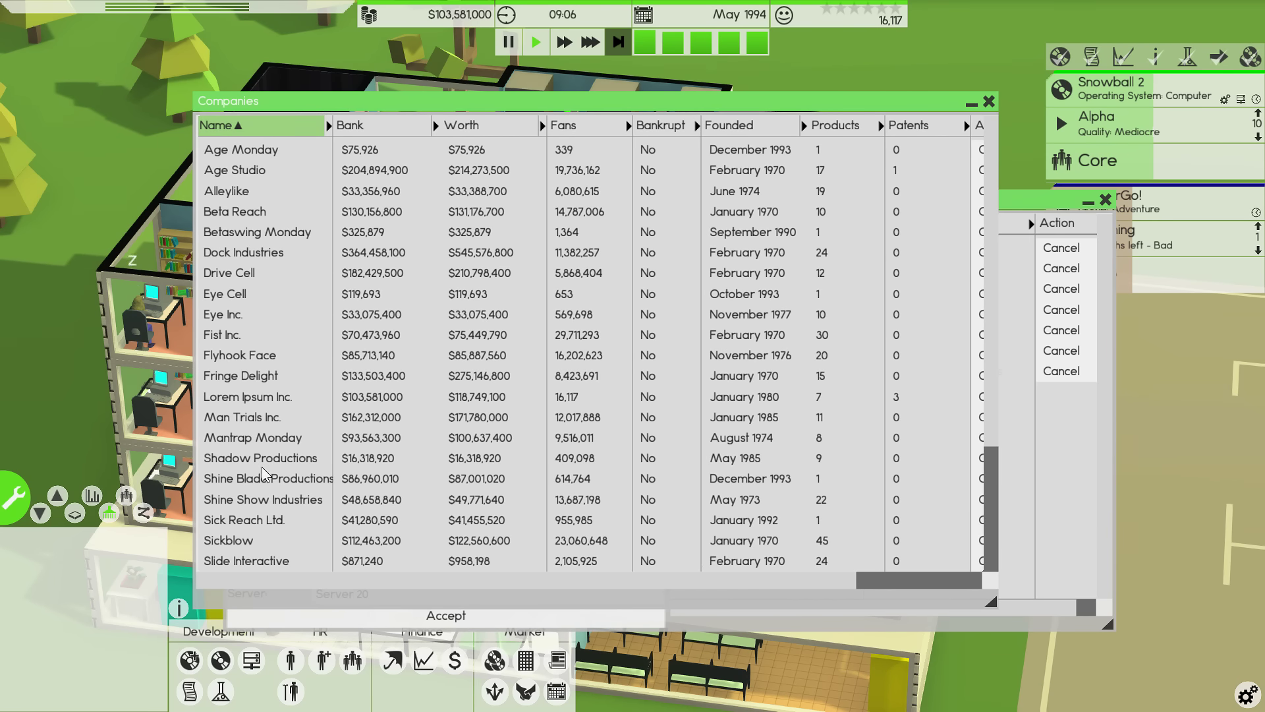
scroll(259, 544, "down", 1)
scroll(259, 545, "down", 2)
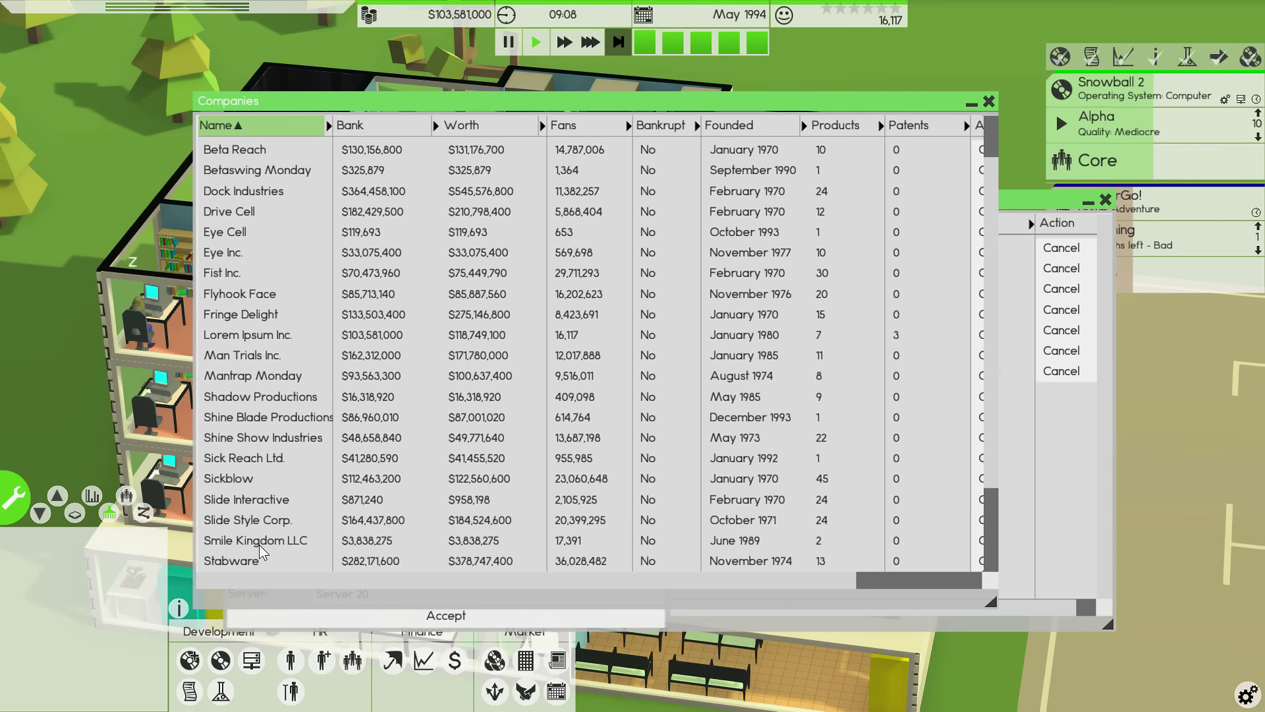
scroll(259, 544, "down", 1)
scroll(259, 545, "down", 3)
scroll(259, 543, "down", 1)
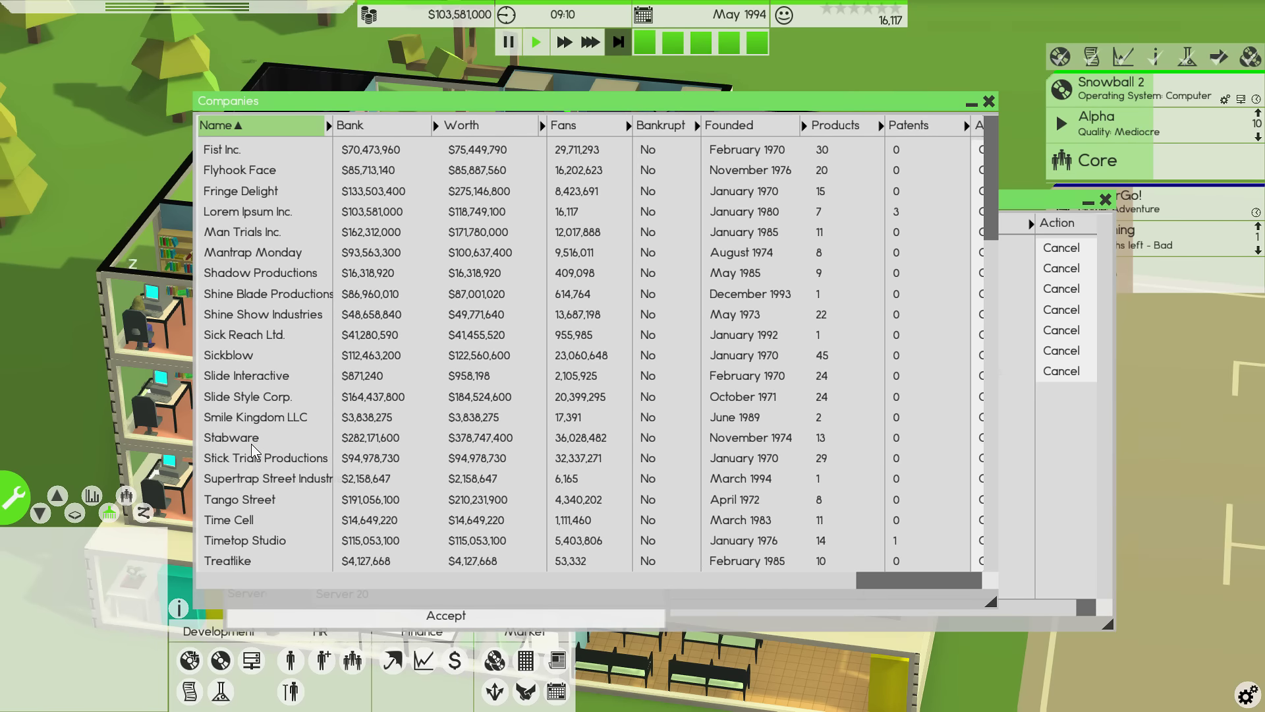
left_click(259, 481)
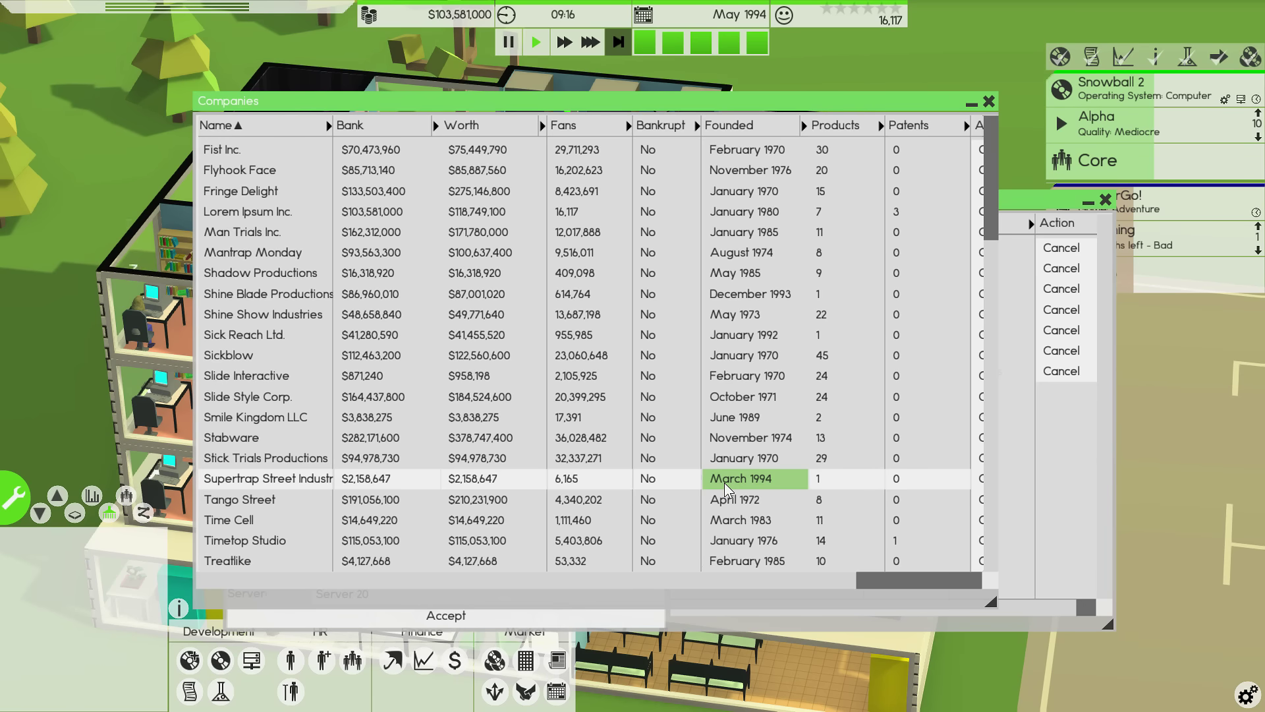
left_click_drag(715, 584, 887, 580)
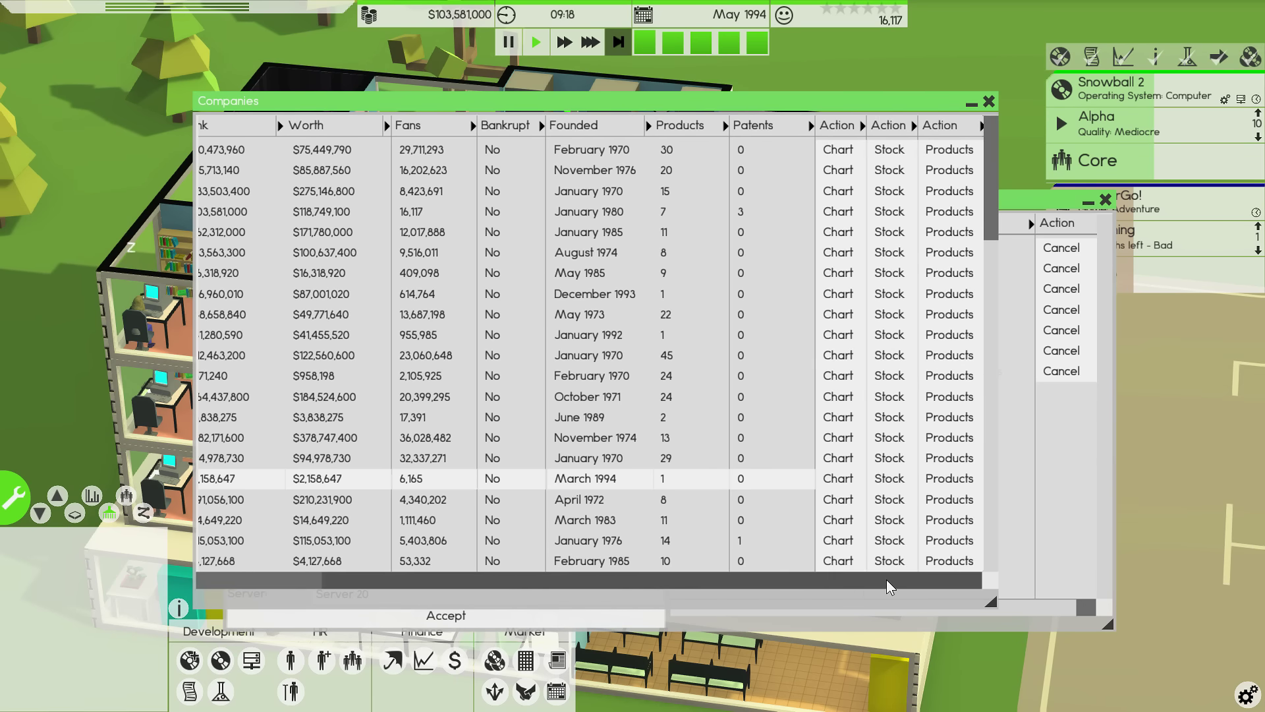
- List Supertrap Street Industries' products, decline the $19,001,400 IP purchase, and open TigerSlim's details
left_click(937, 485)
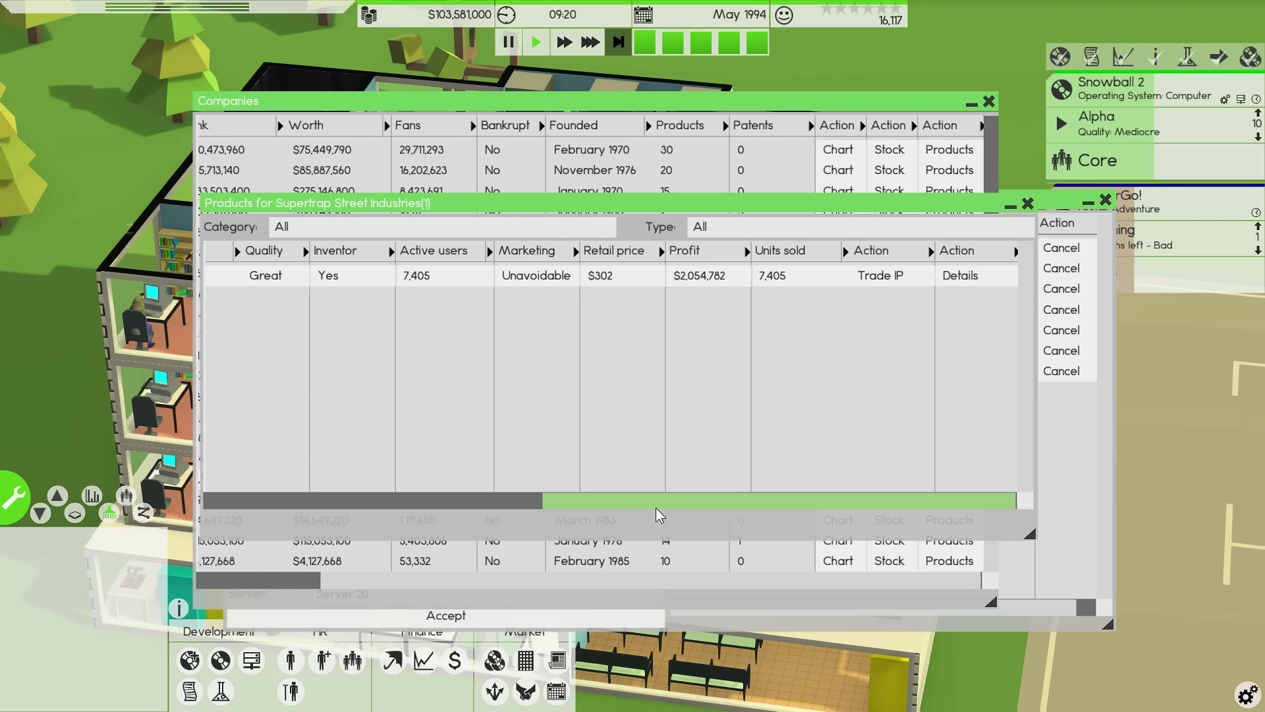
mouse_move(655, 508)
left_mouse_down()
mouse_move(299, 493)
mouse_move(672, 487)
left_mouse_up()
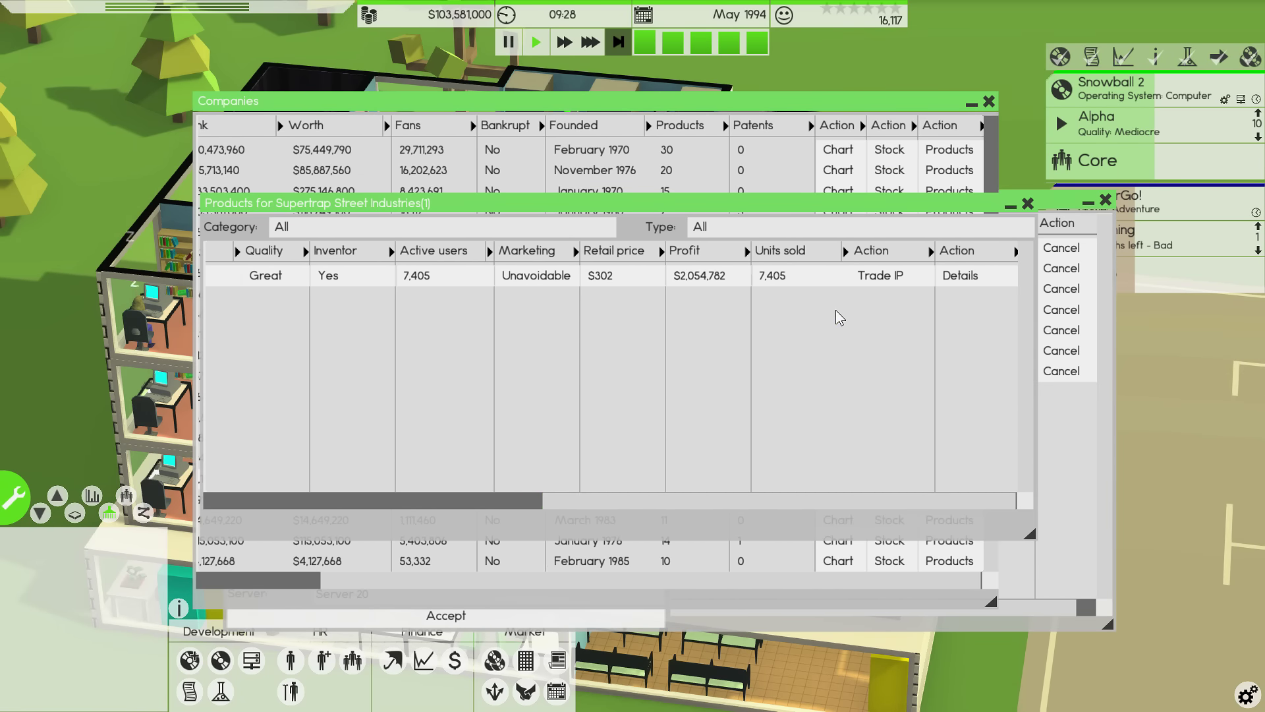
left_click(861, 275)
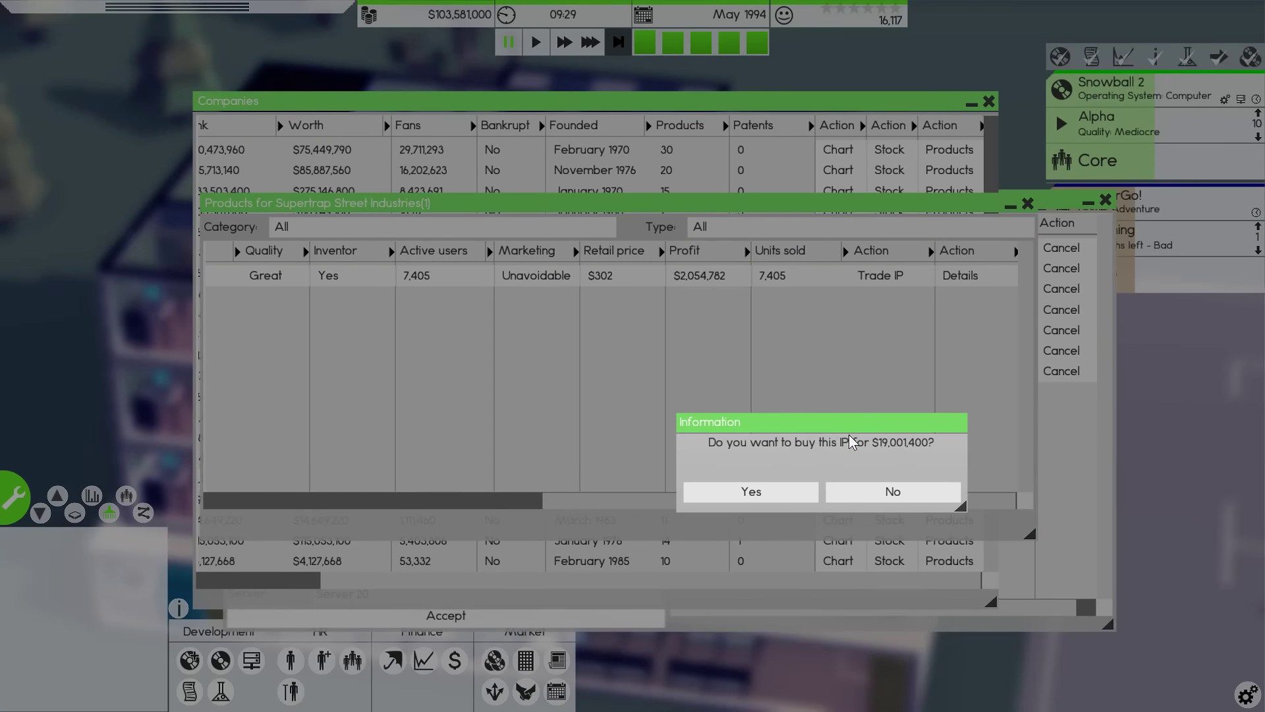
left_click(901, 485)
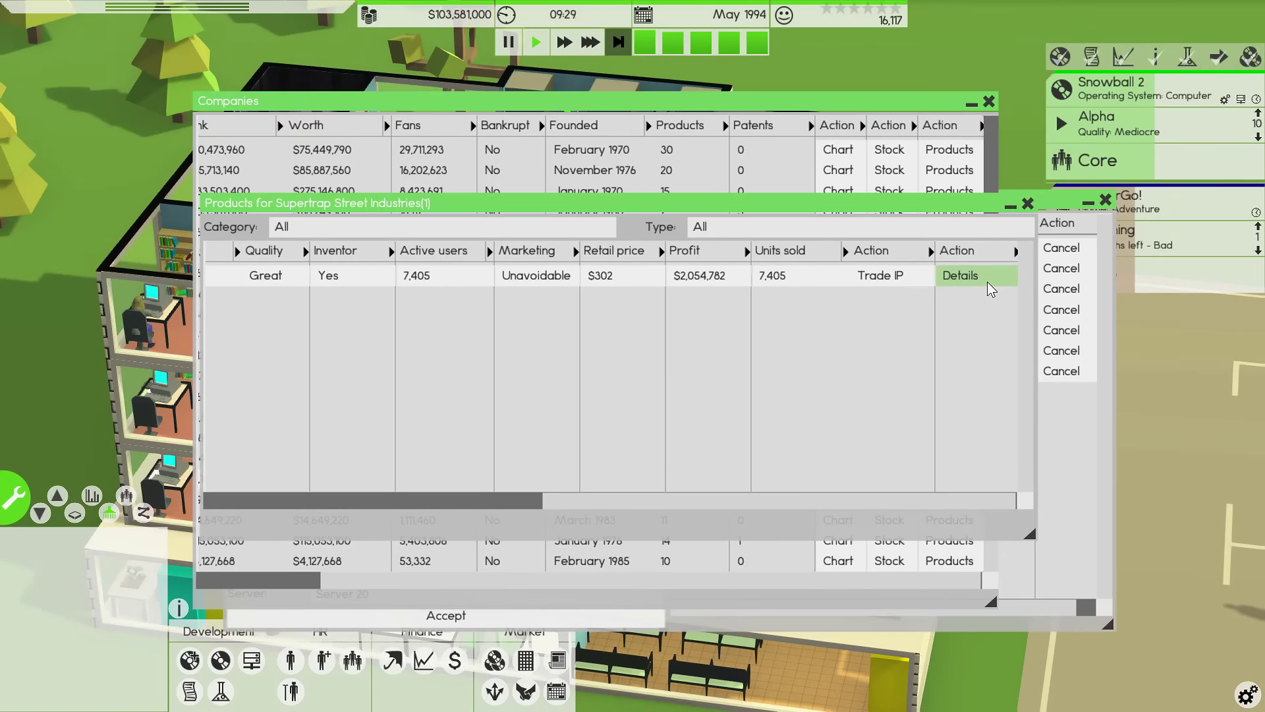
left_click(988, 281)
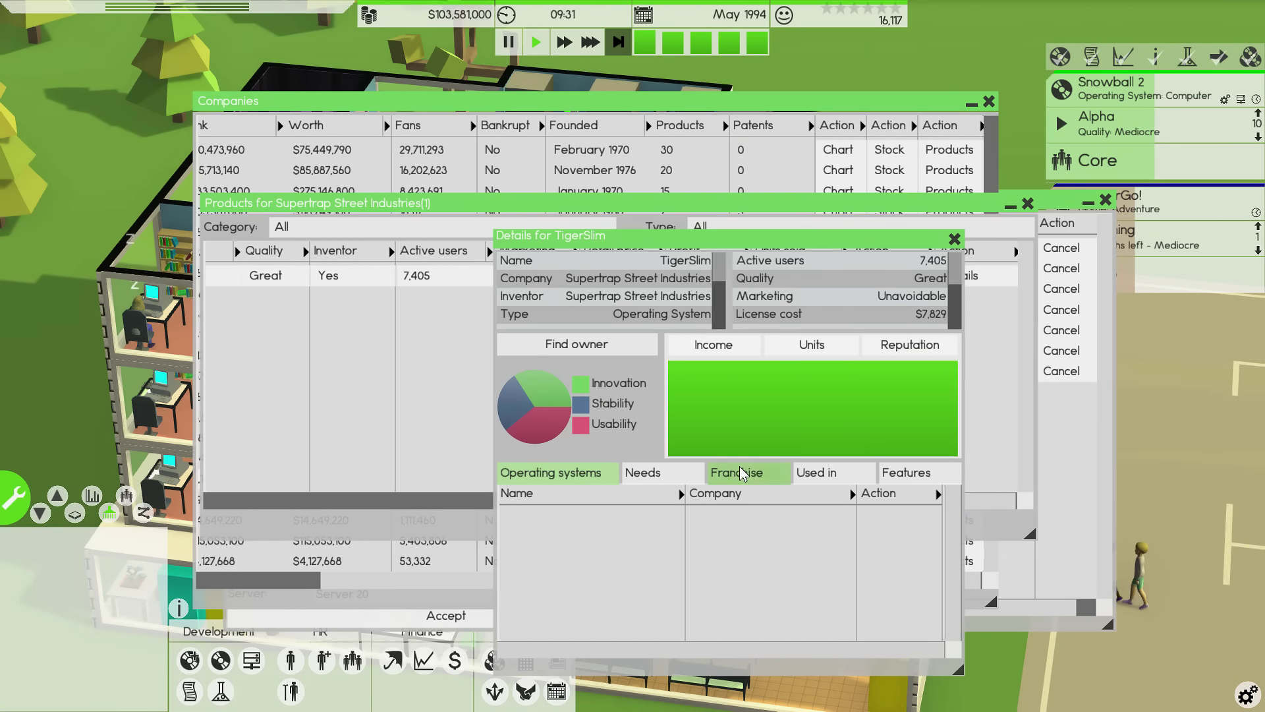
- Review where TigerSlim is used and its features, then find its owner company
left_click(845, 472)
left_click(918, 479)
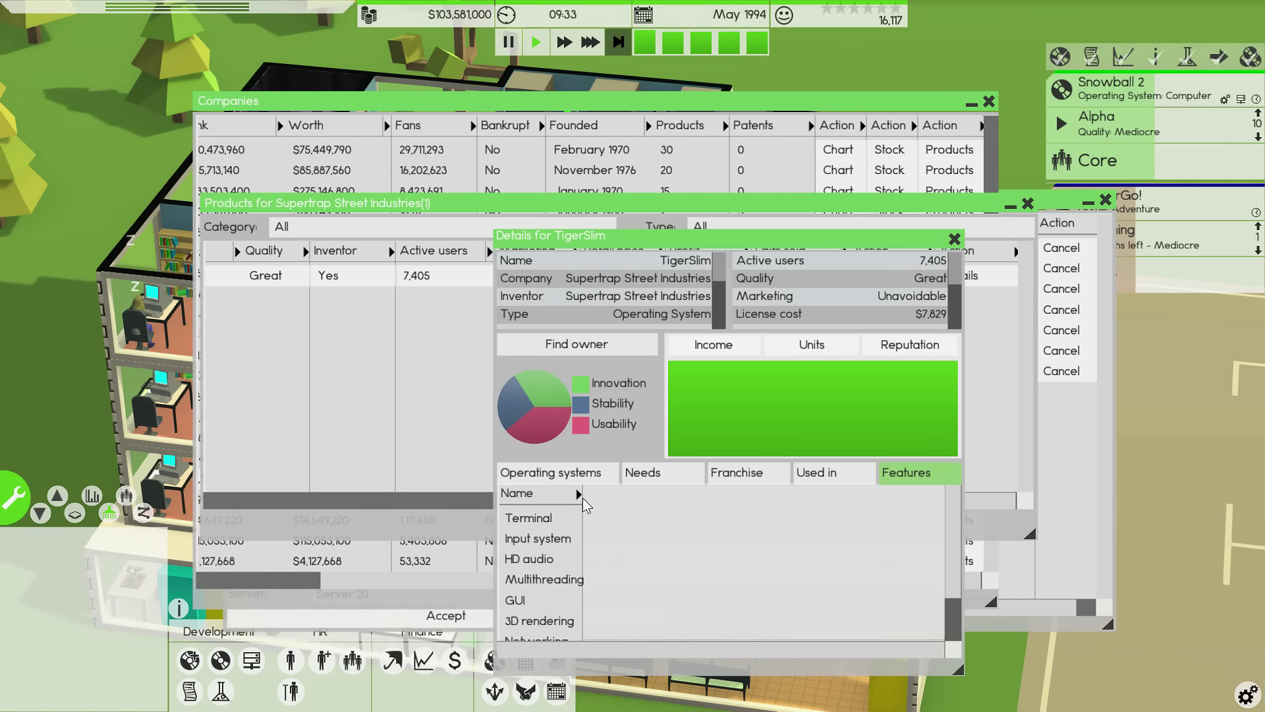
left_click_drag(581, 497, 617, 494)
scroll(592, 534, "down", 1)
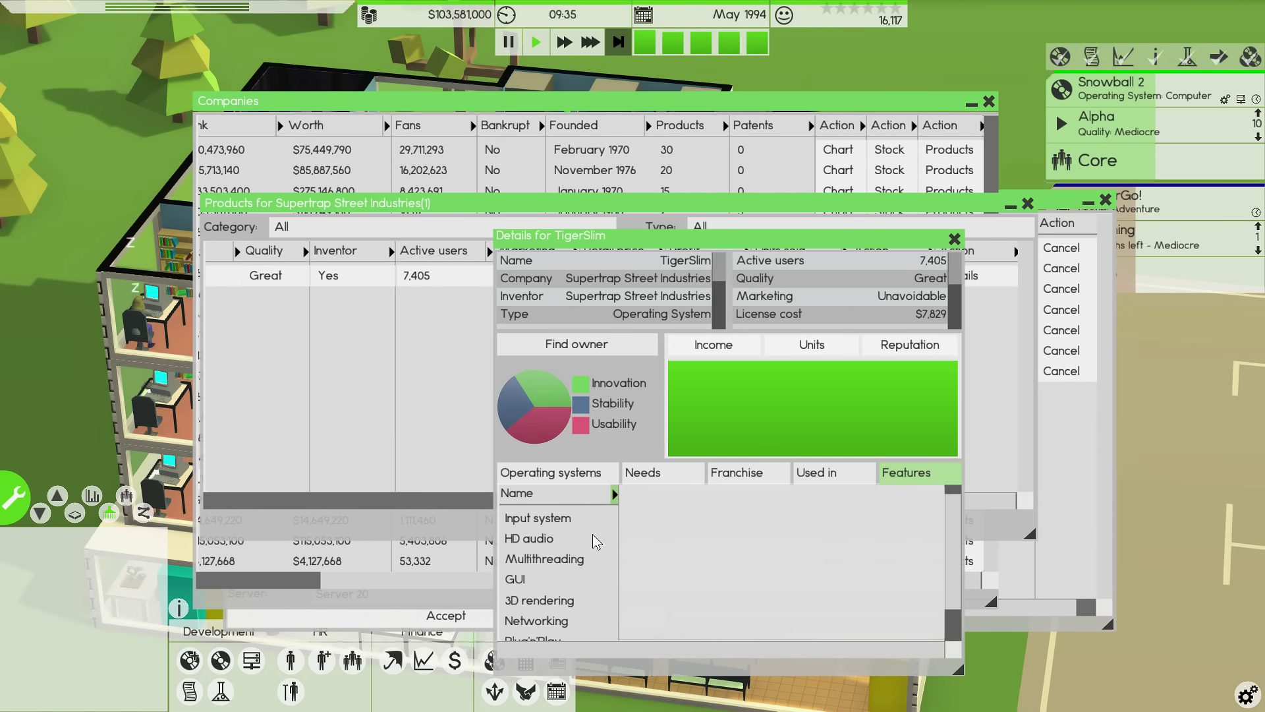
scroll(592, 534, "down", 1)
scroll(592, 534, "up", 2)
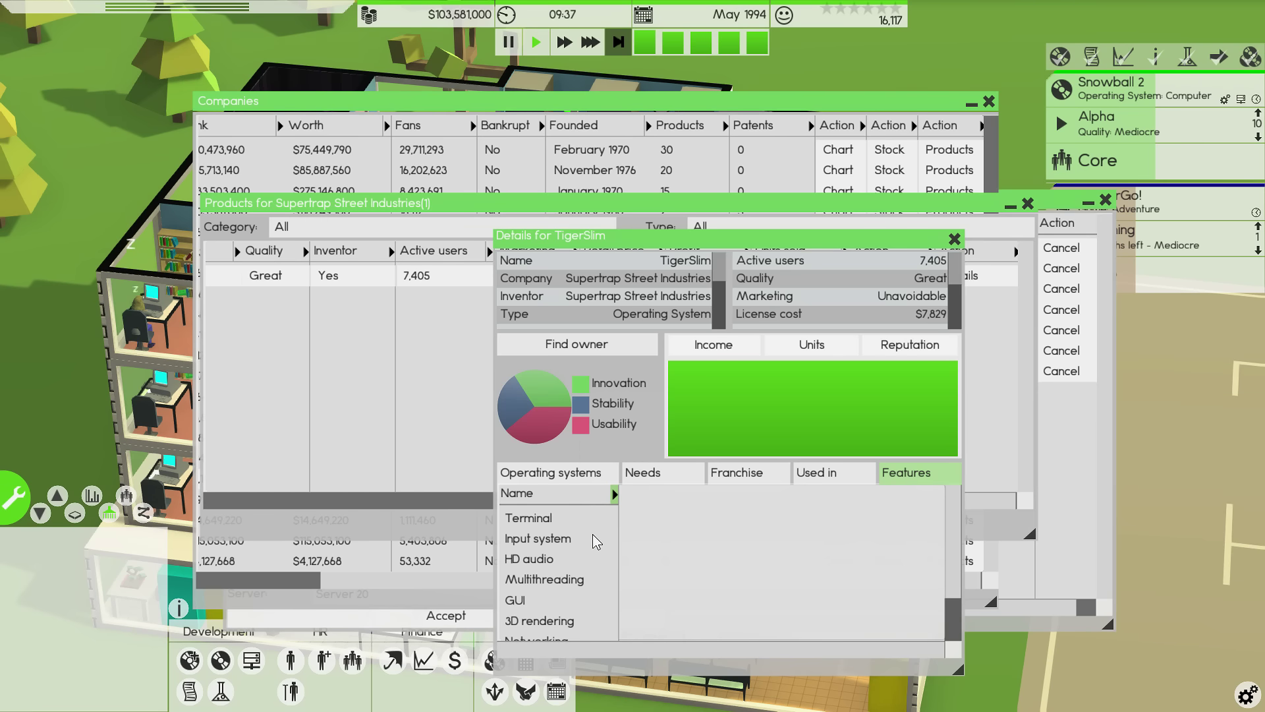
scroll(592, 535, "down", 1)
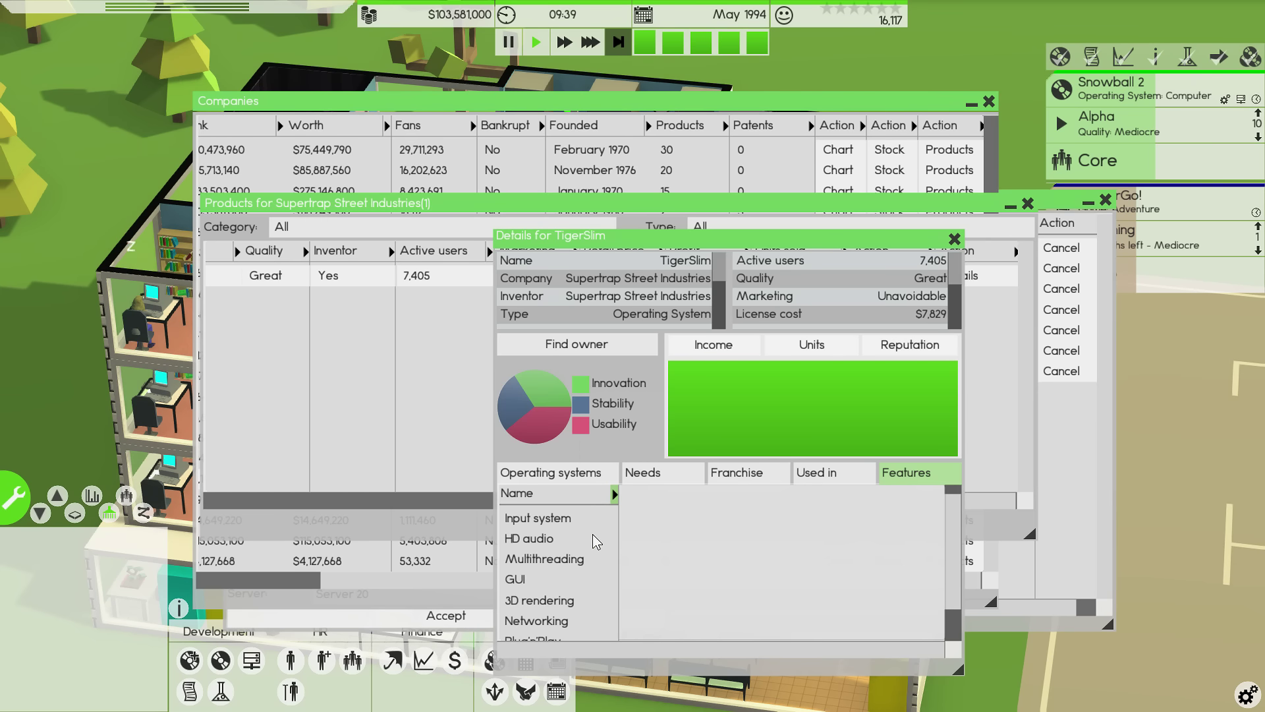
scroll(593, 534, "down", 1)
scroll(593, 534, "down", 1)
scroll(593, 534, "down", 1)
scroll(592, 534, "up", 2)
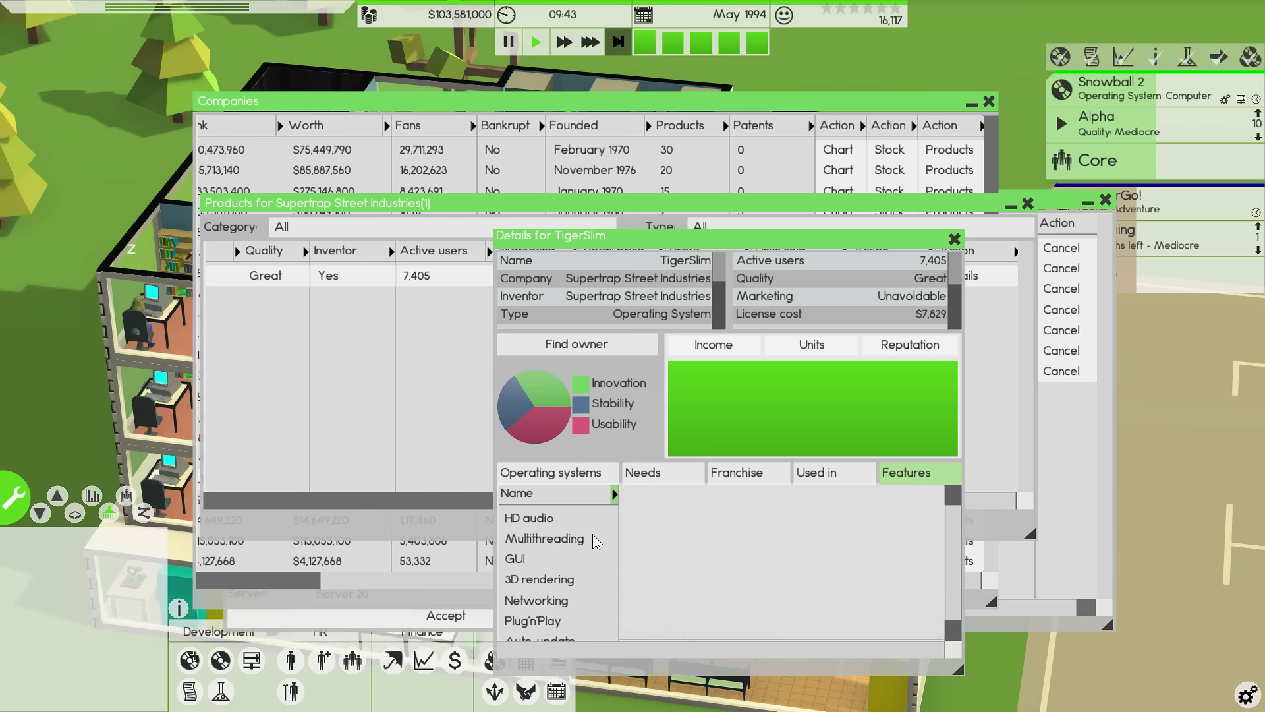
scroll(593, 534, "up", 2)
scroll(593, 534, "down", 2)
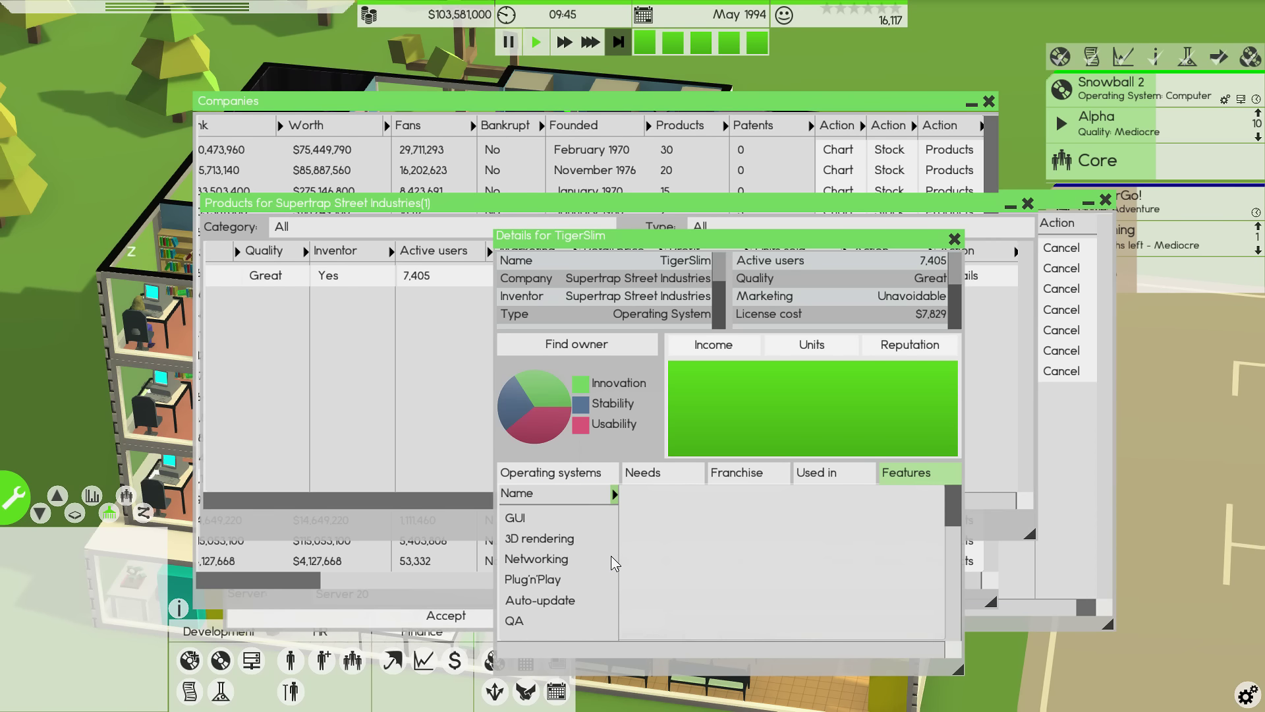
scroll(610, 555, "up", 2)
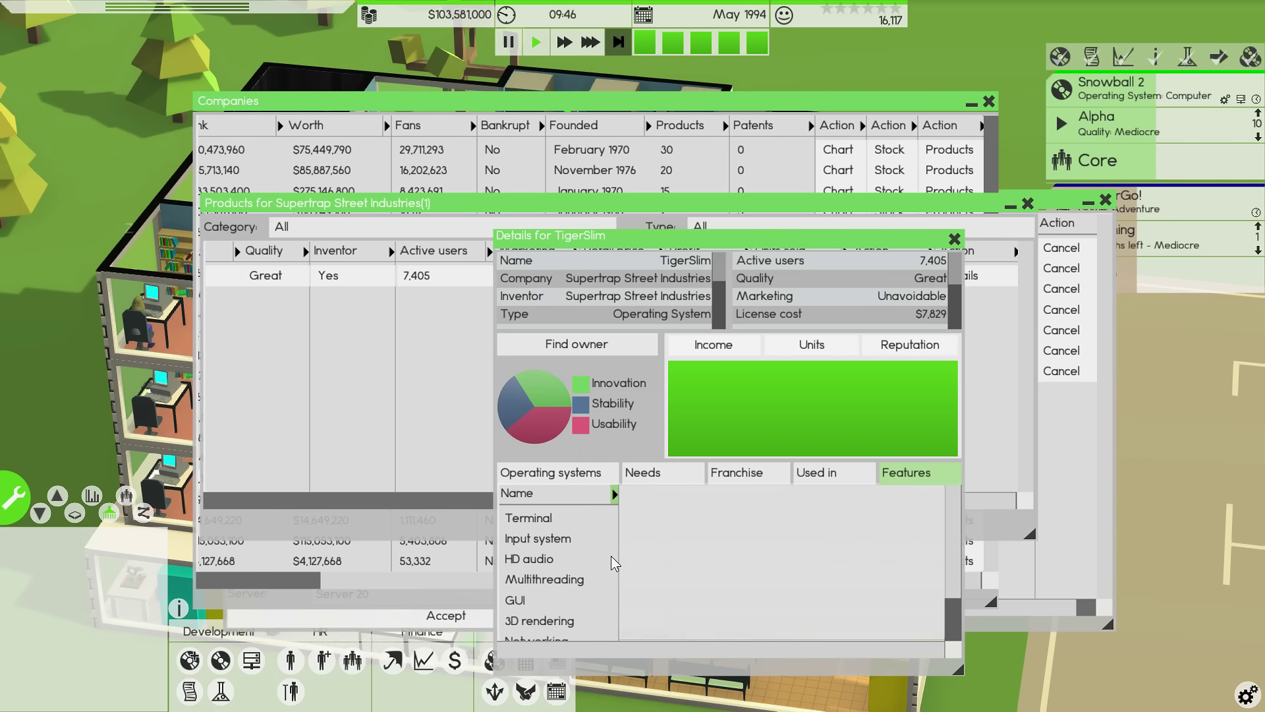
left_click(578, 355)
left_click_drag(500, 583, 220, 578)
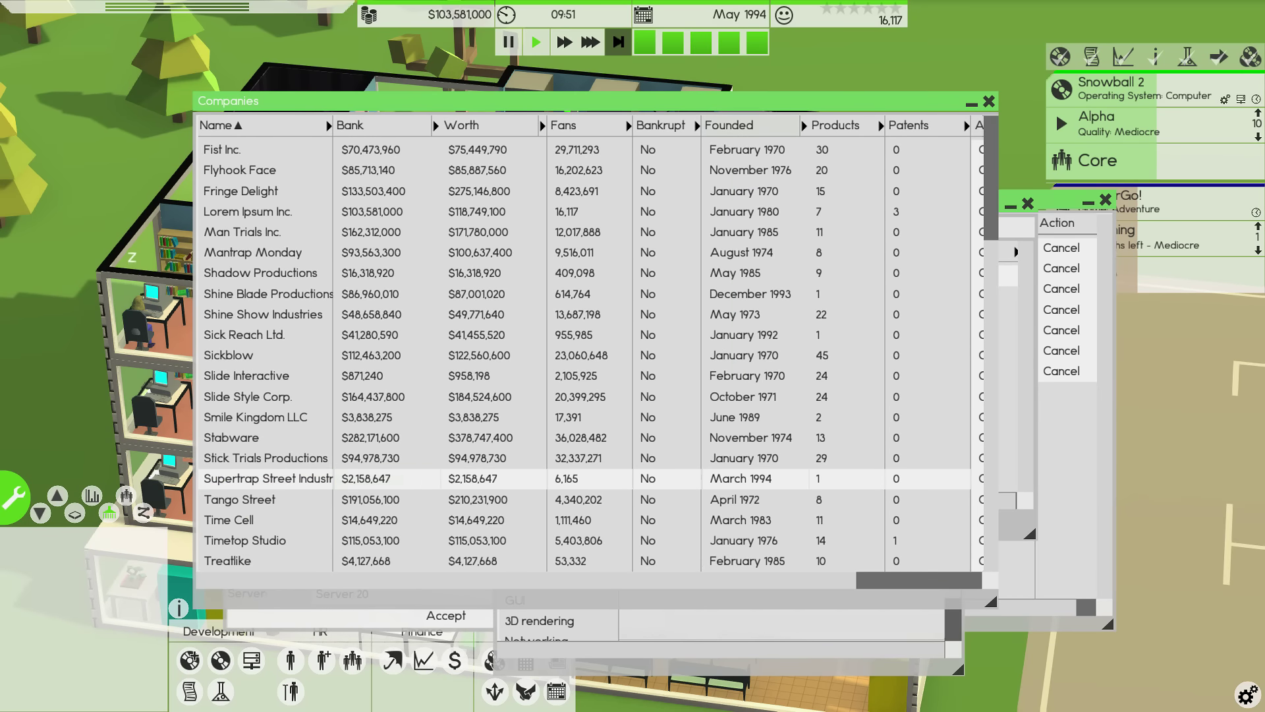
- Close the companies list, TigerSlim details and Supertrap Street Industries product list
left_click(986, 104)
left_click_drag(837, 236, 852, 208)
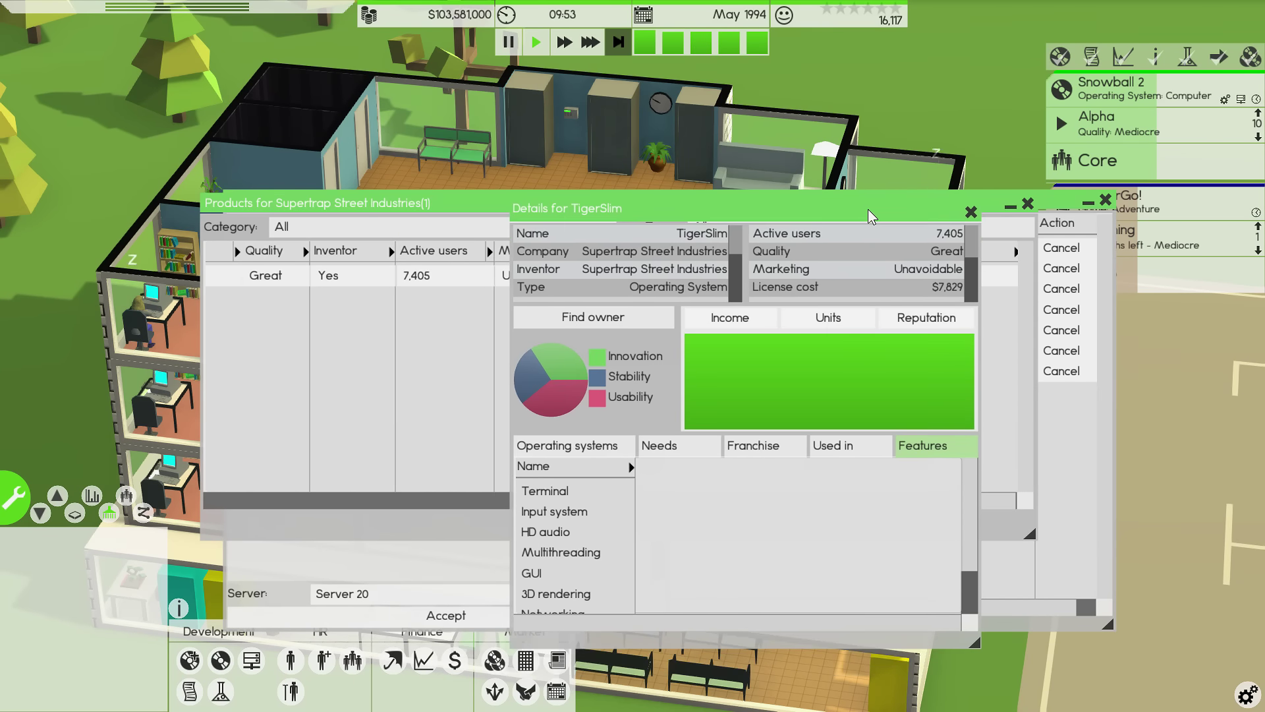
left_click(971, 213)
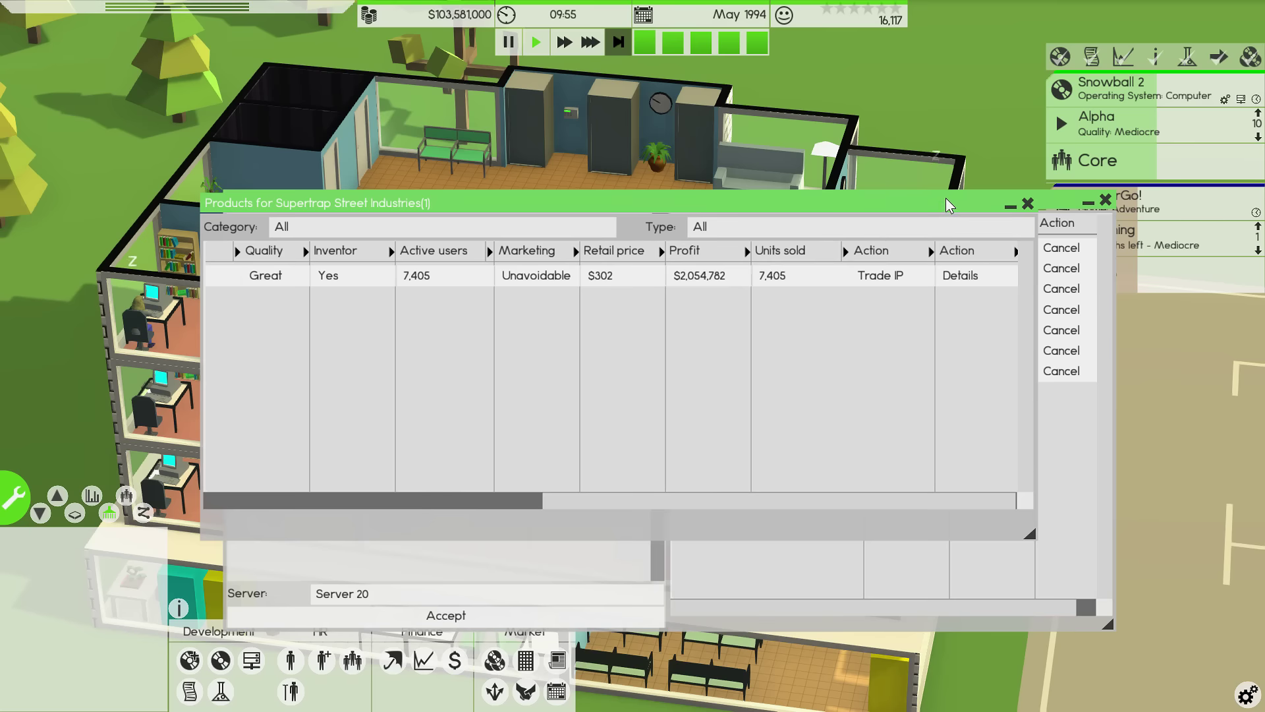
left_click(1025, 211)
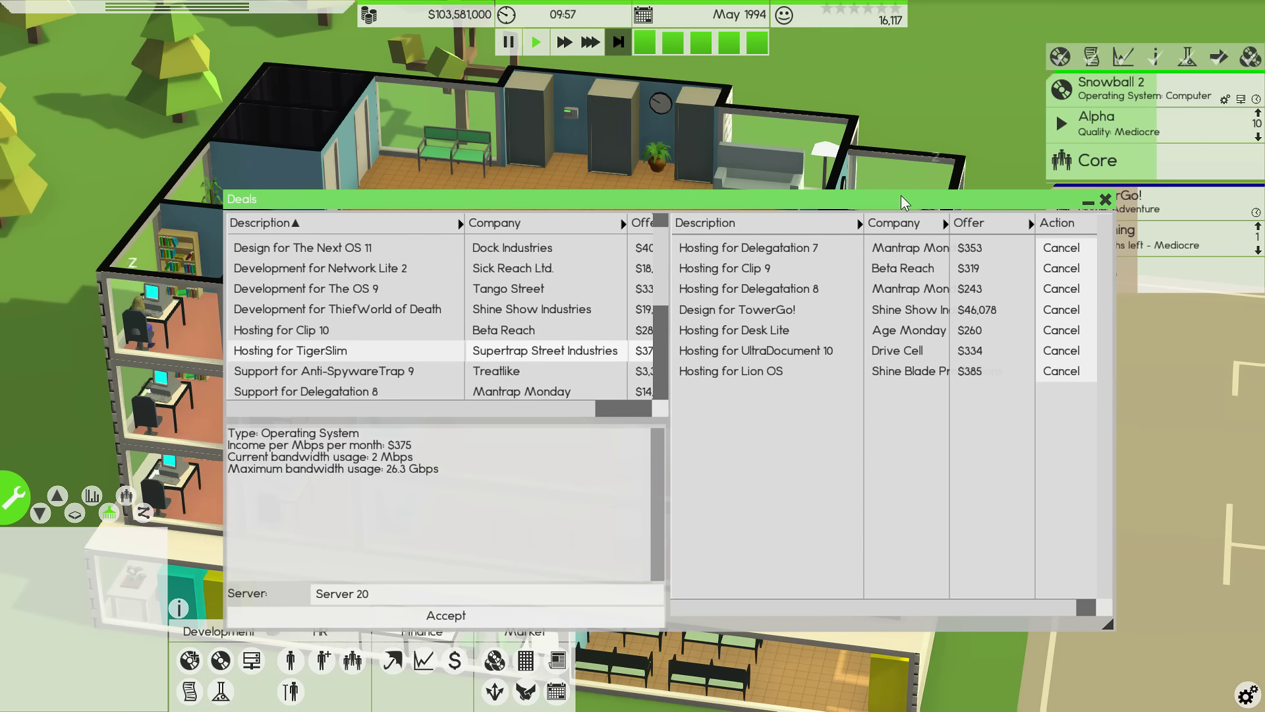
left_click_drag(901, 195, 889, 175)
- Close the deals list and switch the game to maximum speed with key 3
left_click(1094, 182)
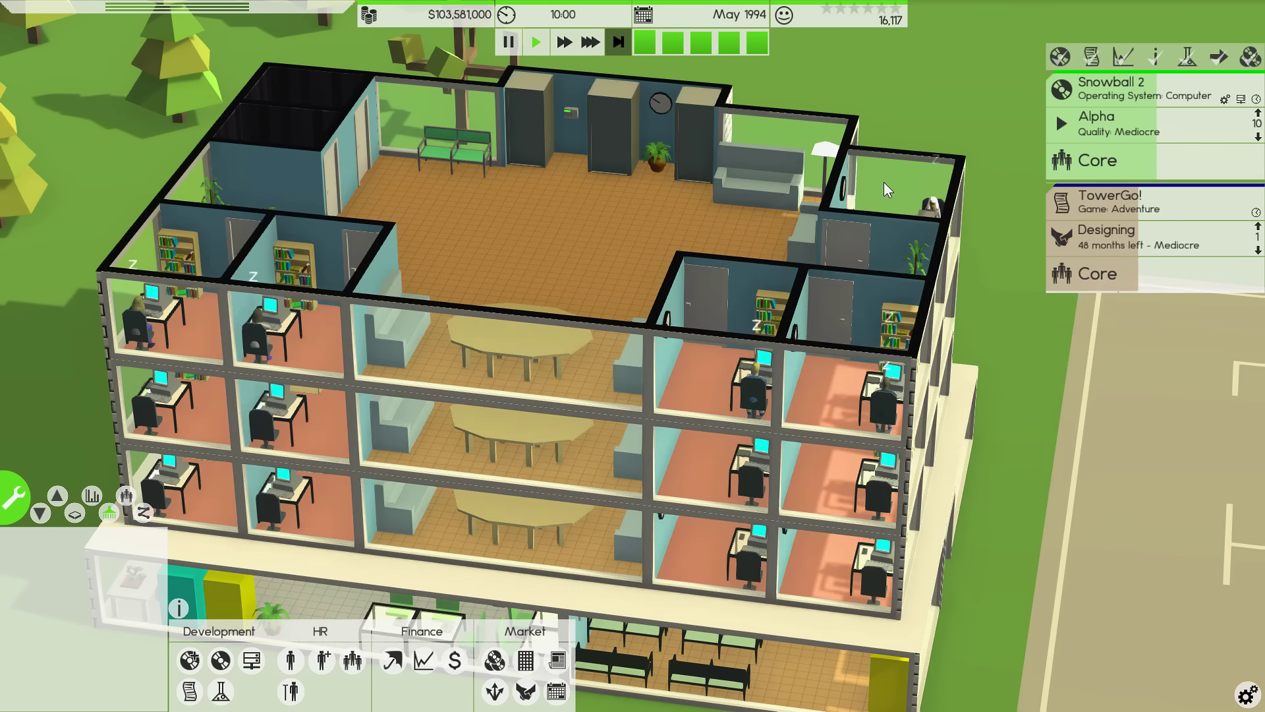
key("3")
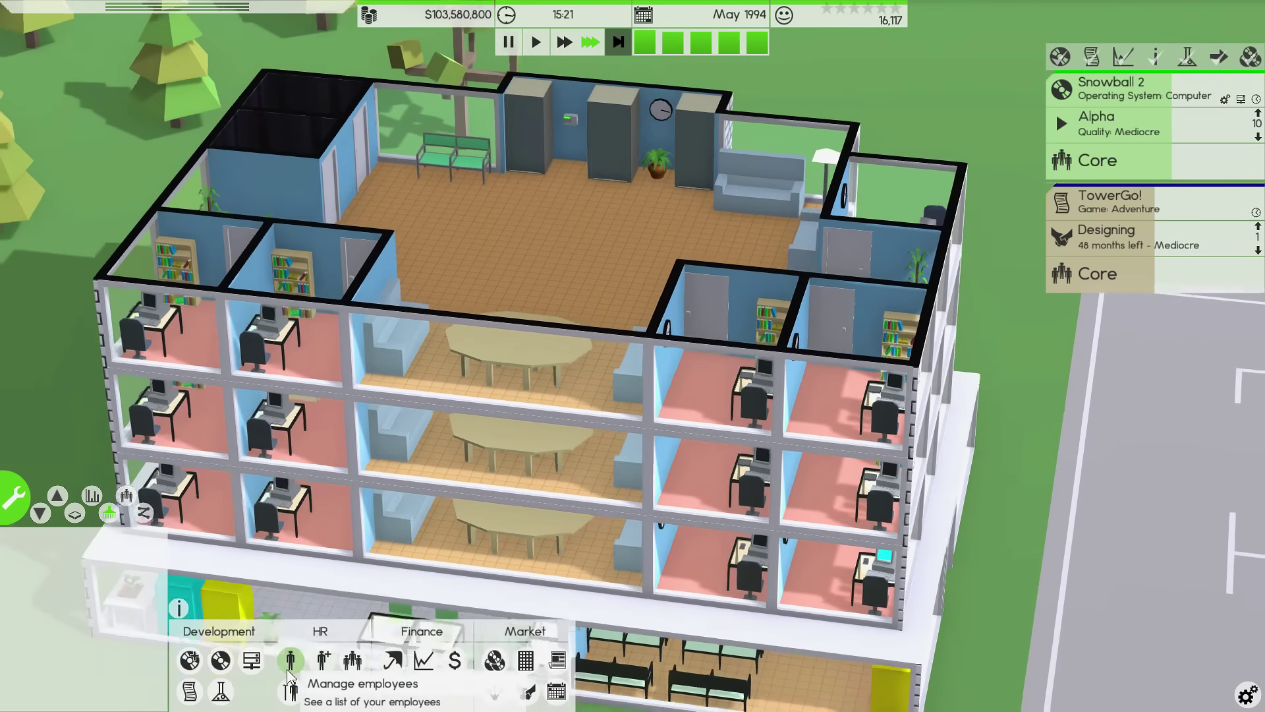
- Rank the staff list by Code and select the top coders Rogue, Little_me and ModernGlib
left_click(291, 661)
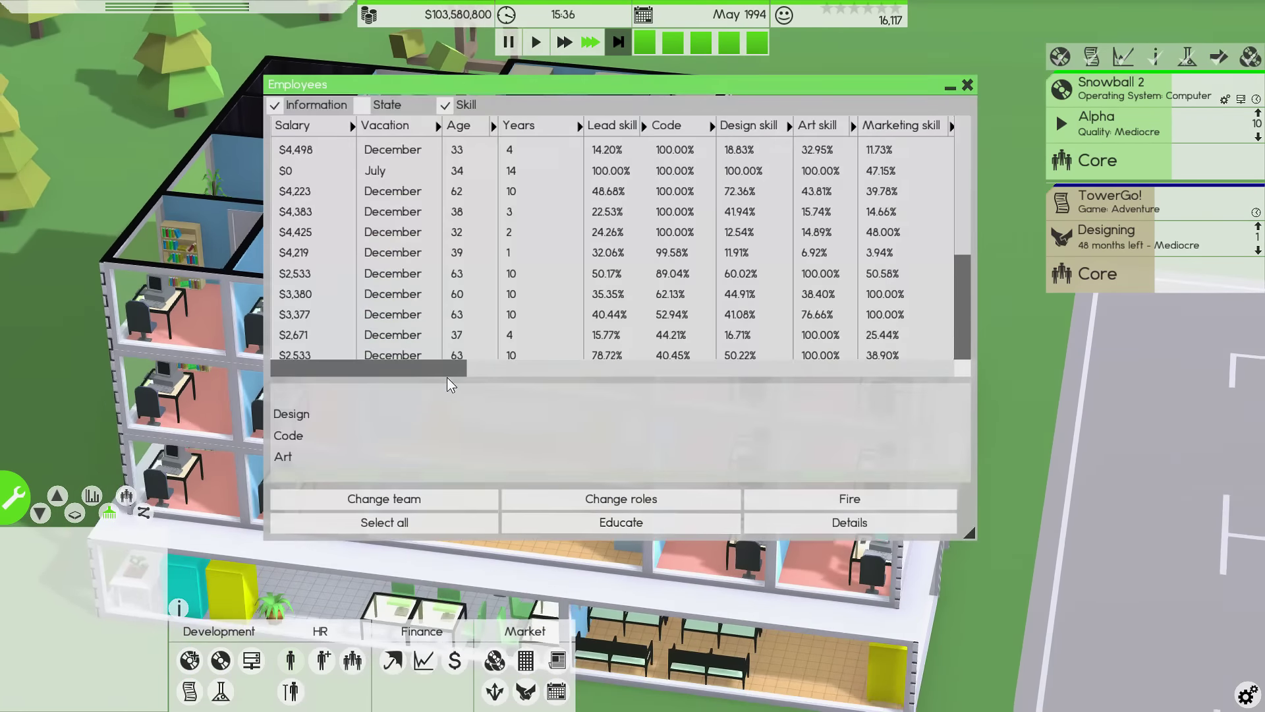
left_click(668, 124)
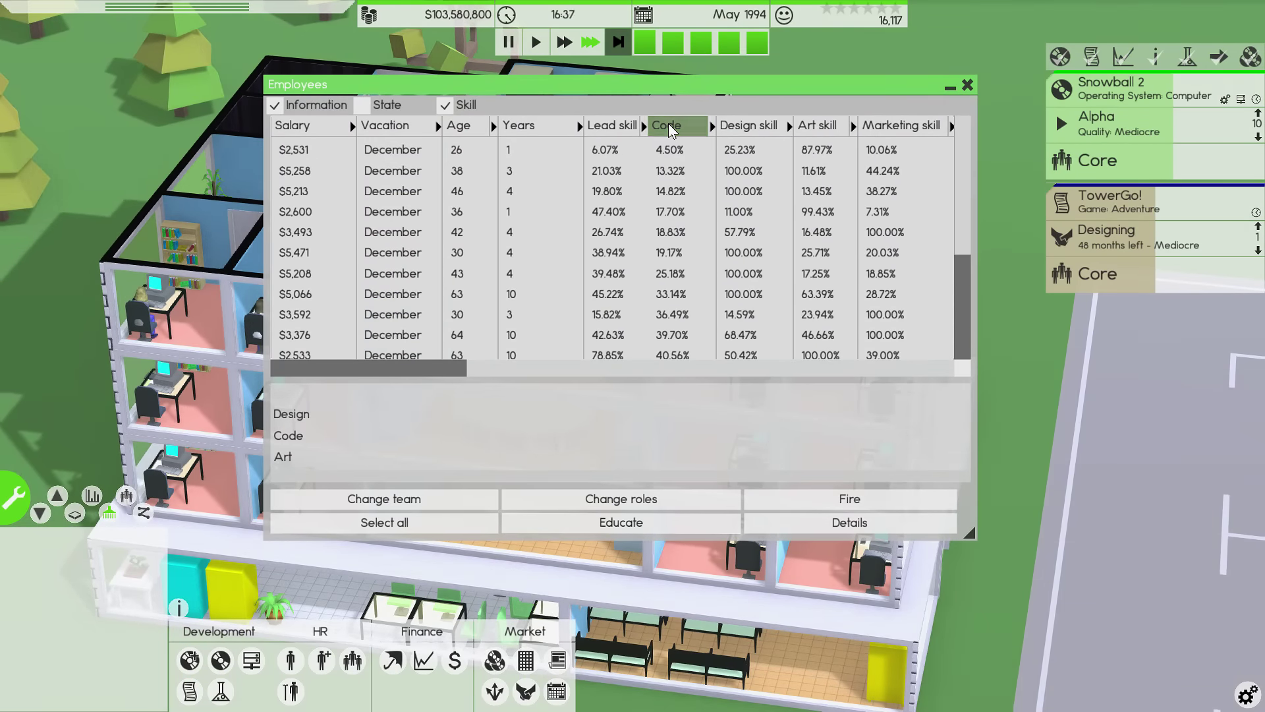
left_click_drag(668, 149, 674, 247)
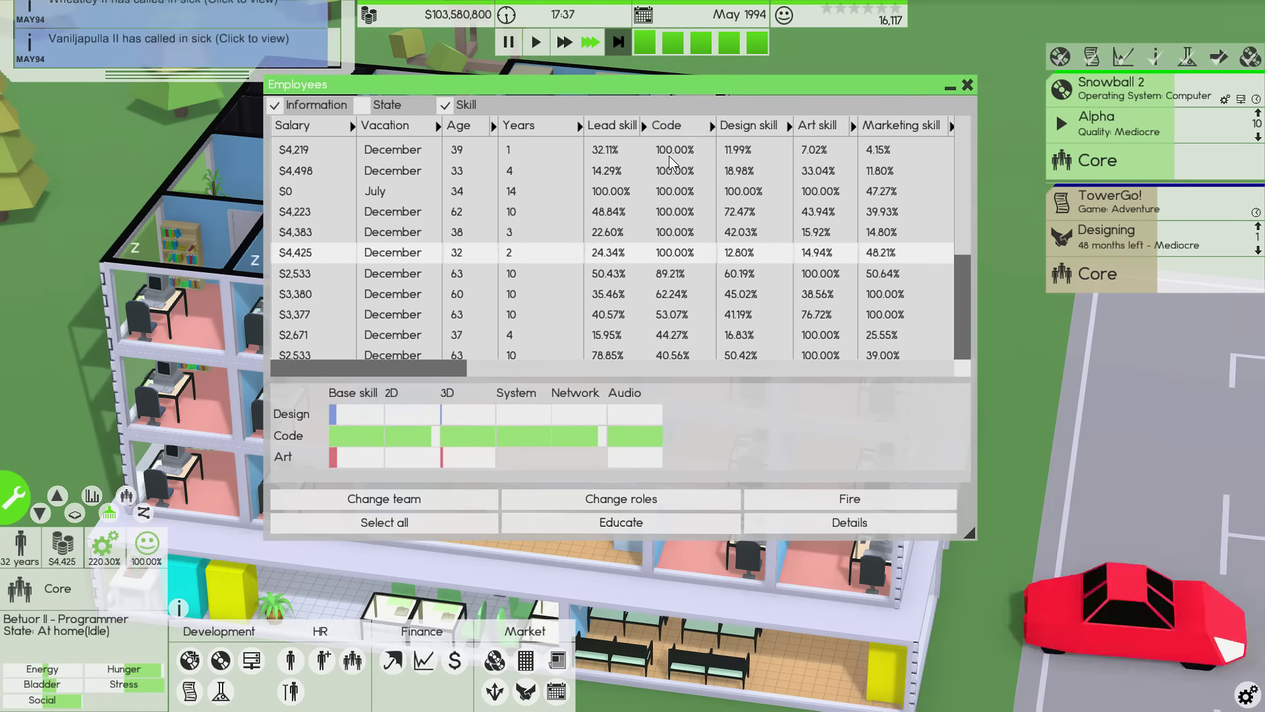
left_click_drag(544, 368, 345, 365)
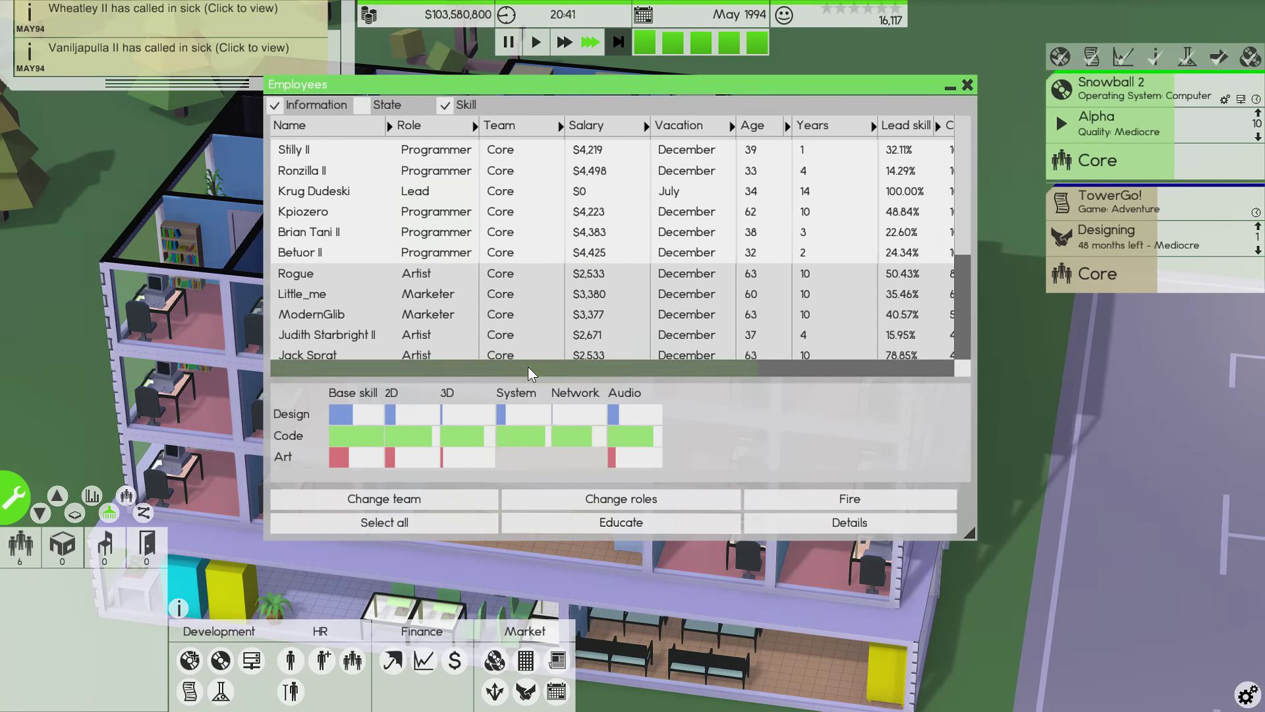
left_click_drag(527, 367, 751, 368)
left_click(692, 274)
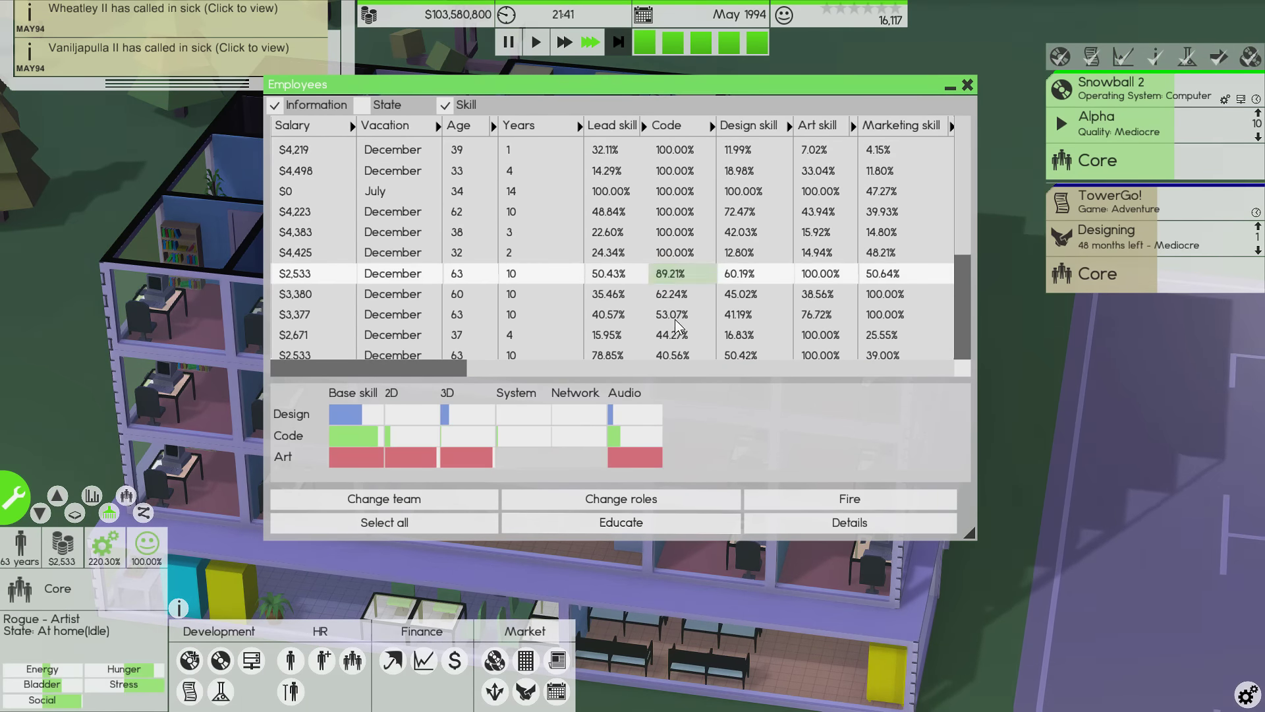
left_click_drag(679, 361, 460, 365)
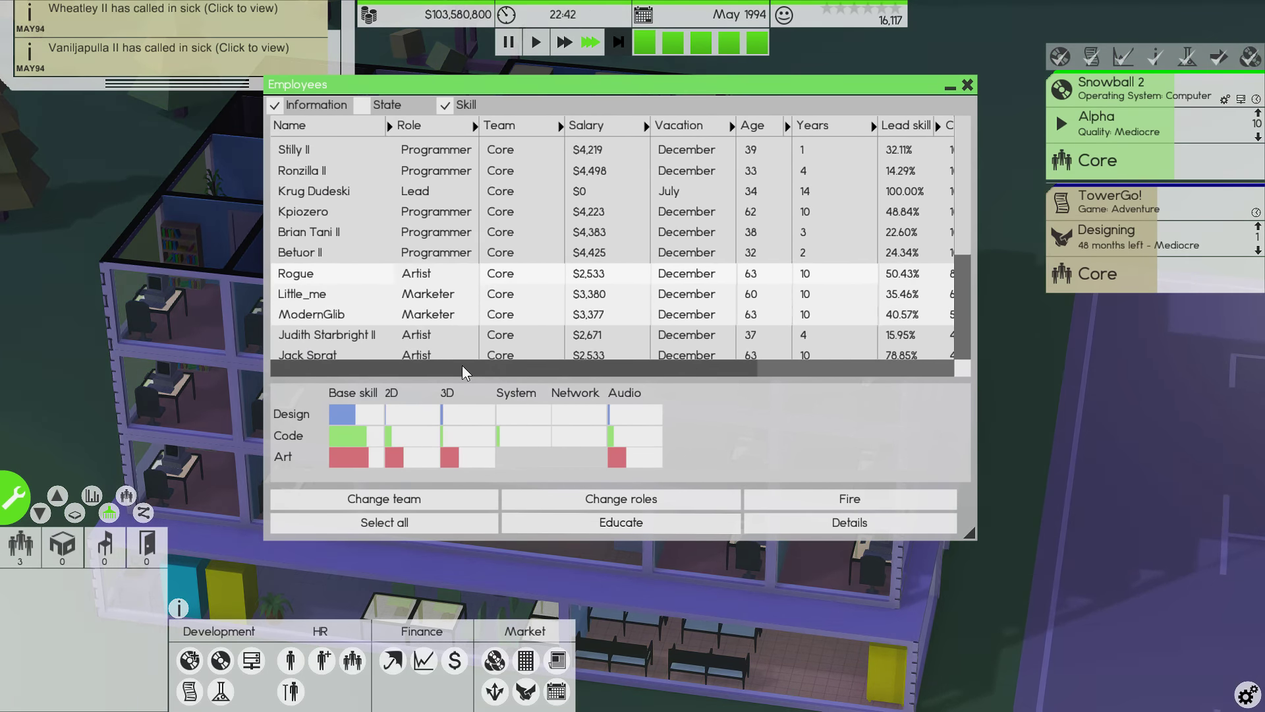
scroll(431, 292, "down", 1)
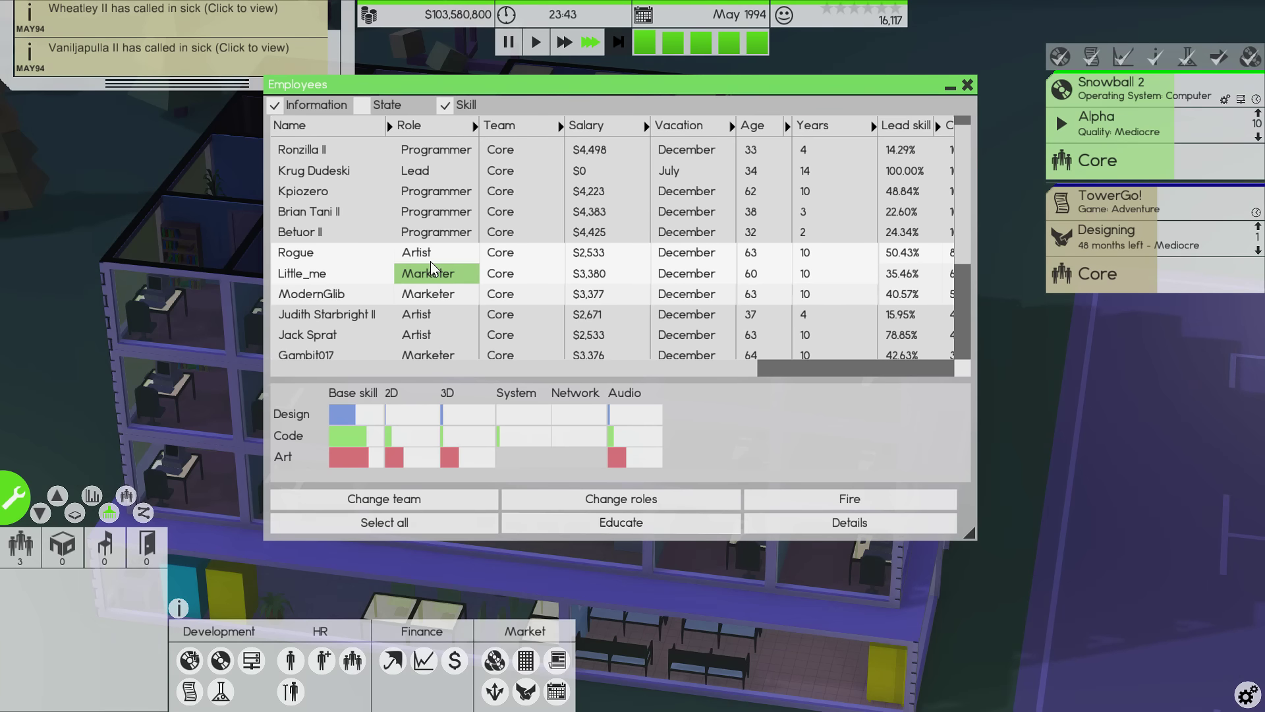
left_click_drag(462, 372, 655, 367)
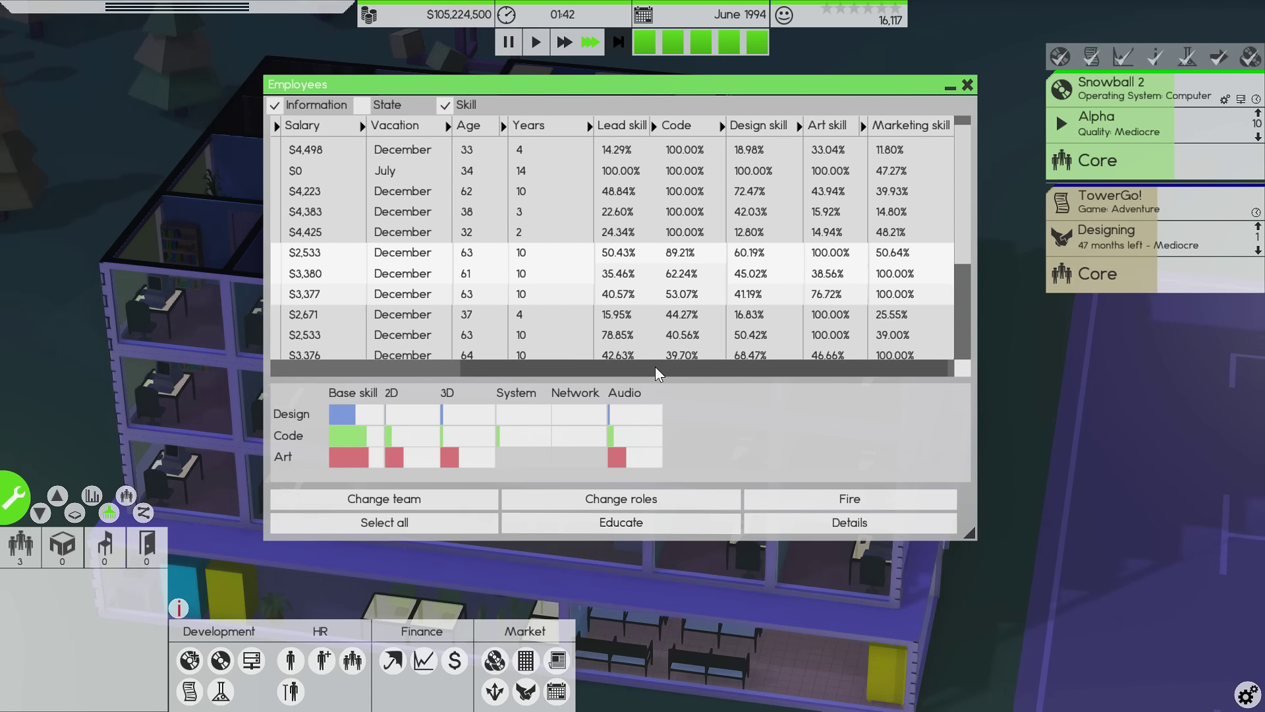
left_click_drag(655, 367, 448, 360)
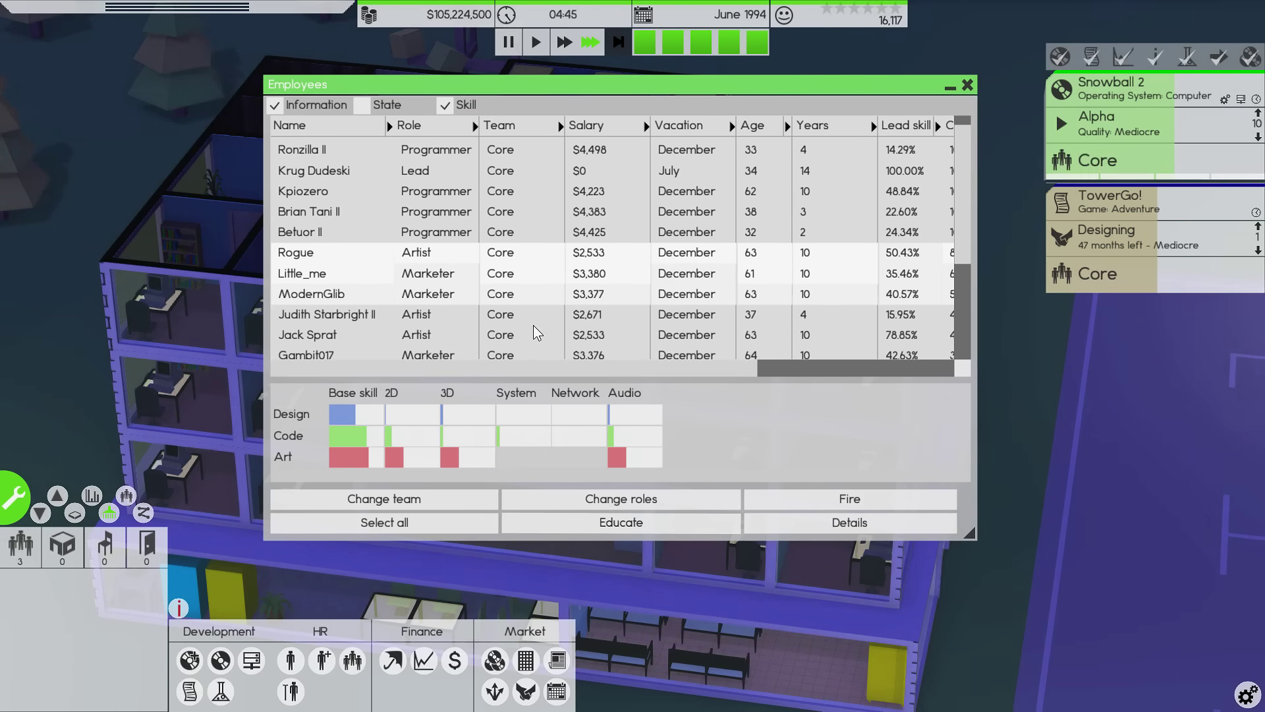
scroll(535, 321, "down", 1)
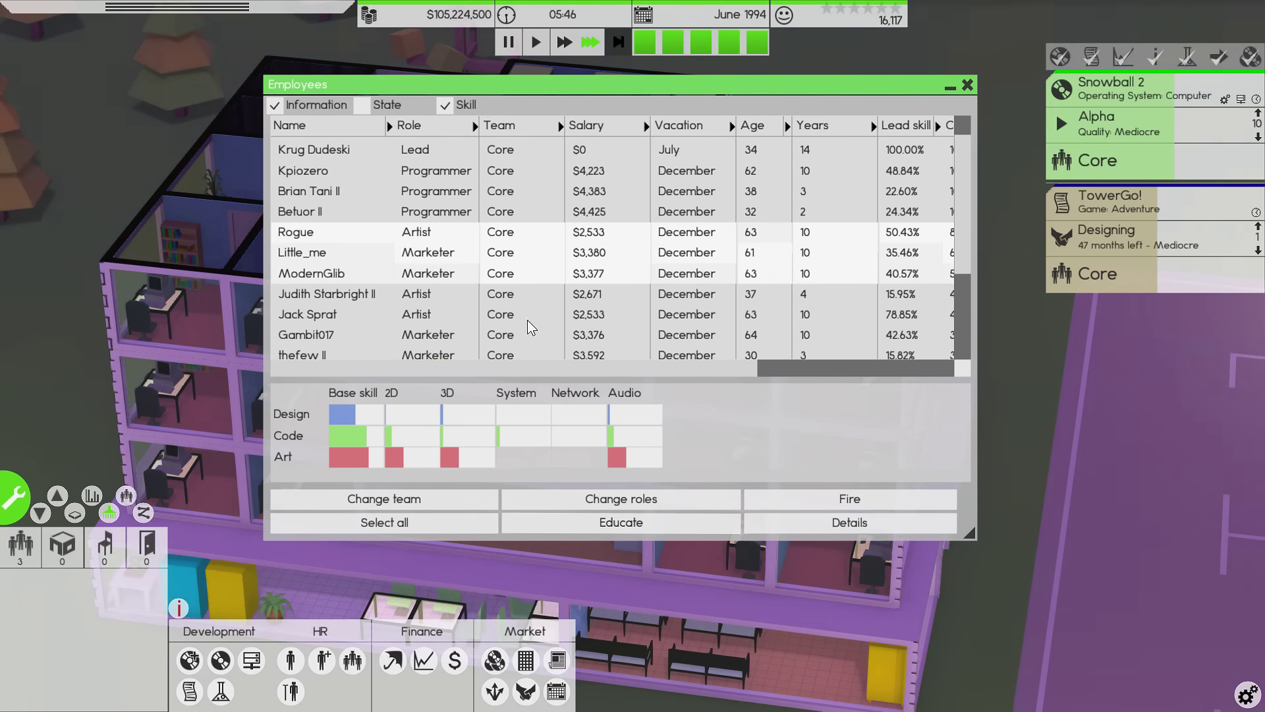
scroll(526, 319, "up", 1)
right_click(314, 262)
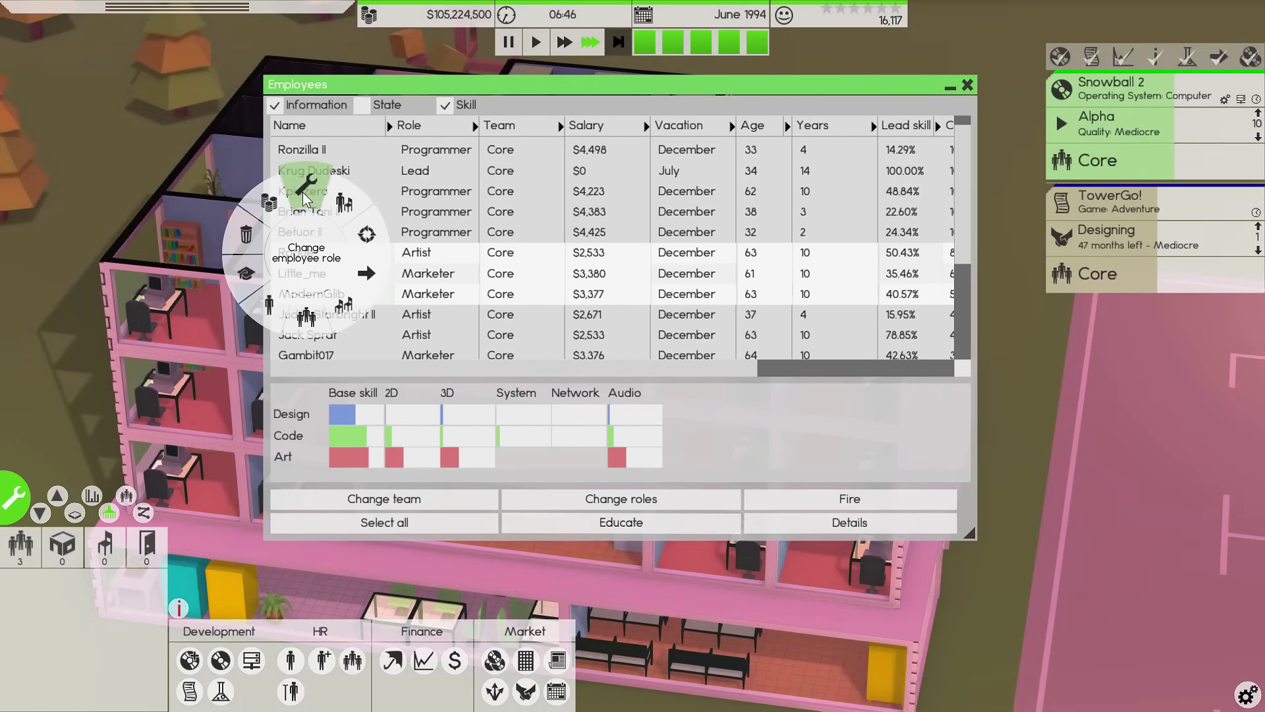
left_click(371, 278)
left_click(374, 362)
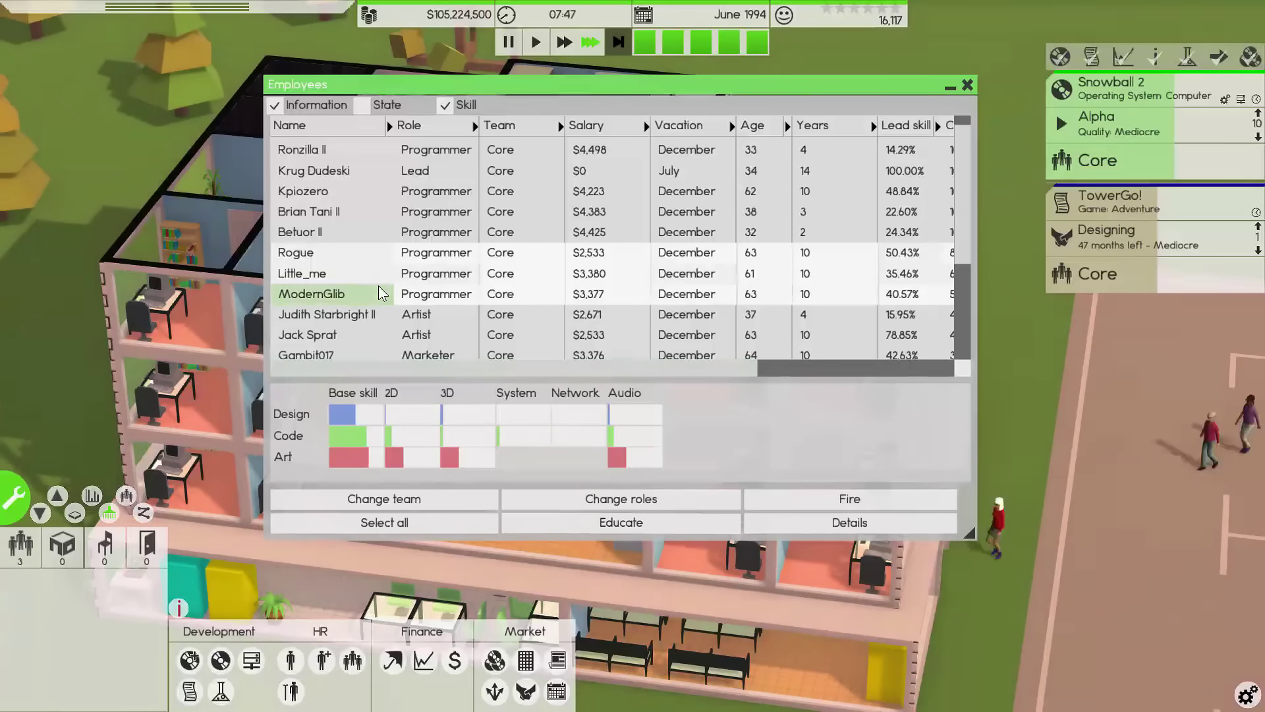
right_click(357, 258)
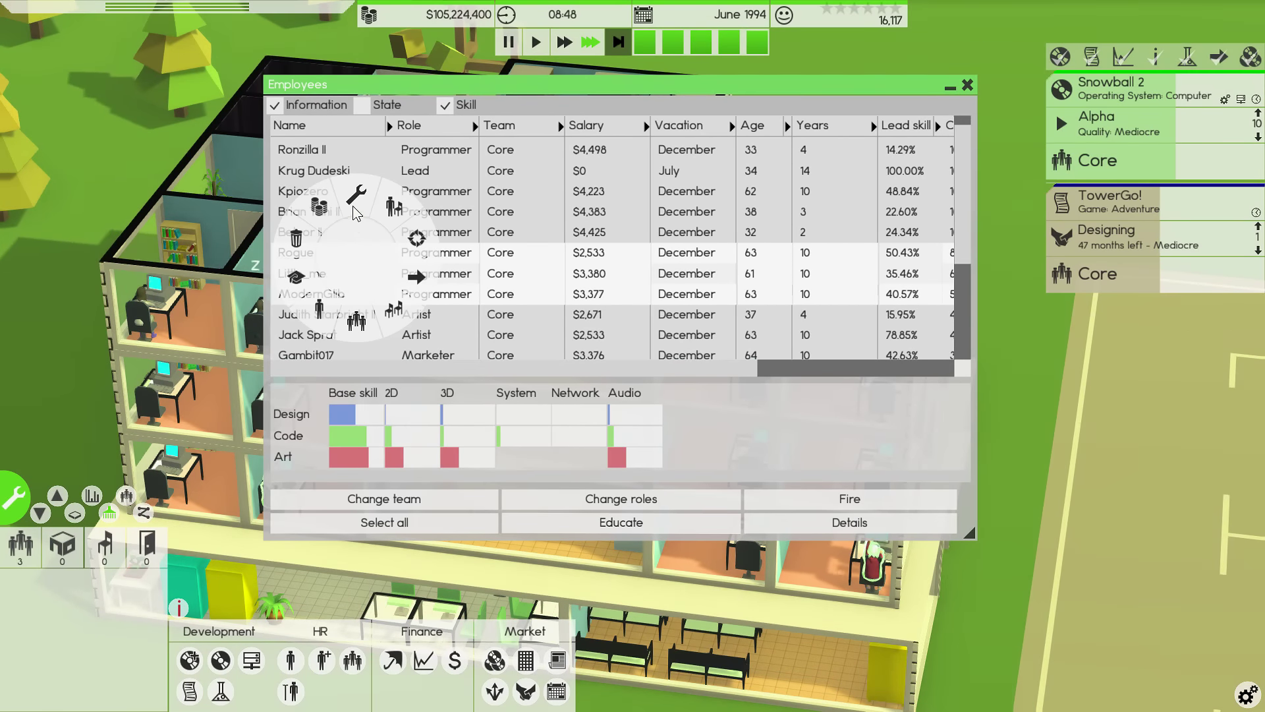
left_click(351, 255)
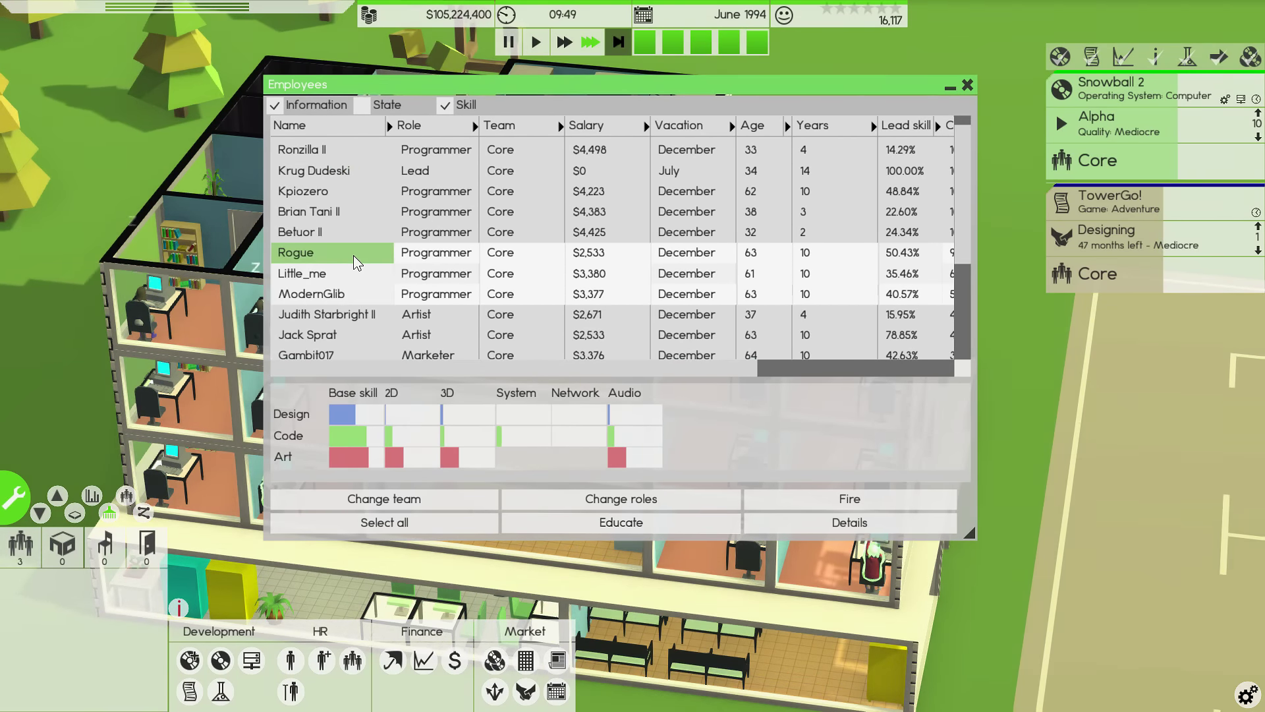
- Turn on team and role labels over the rooms and select only Rogue
left_click_drag(431, 89, 725, 201)
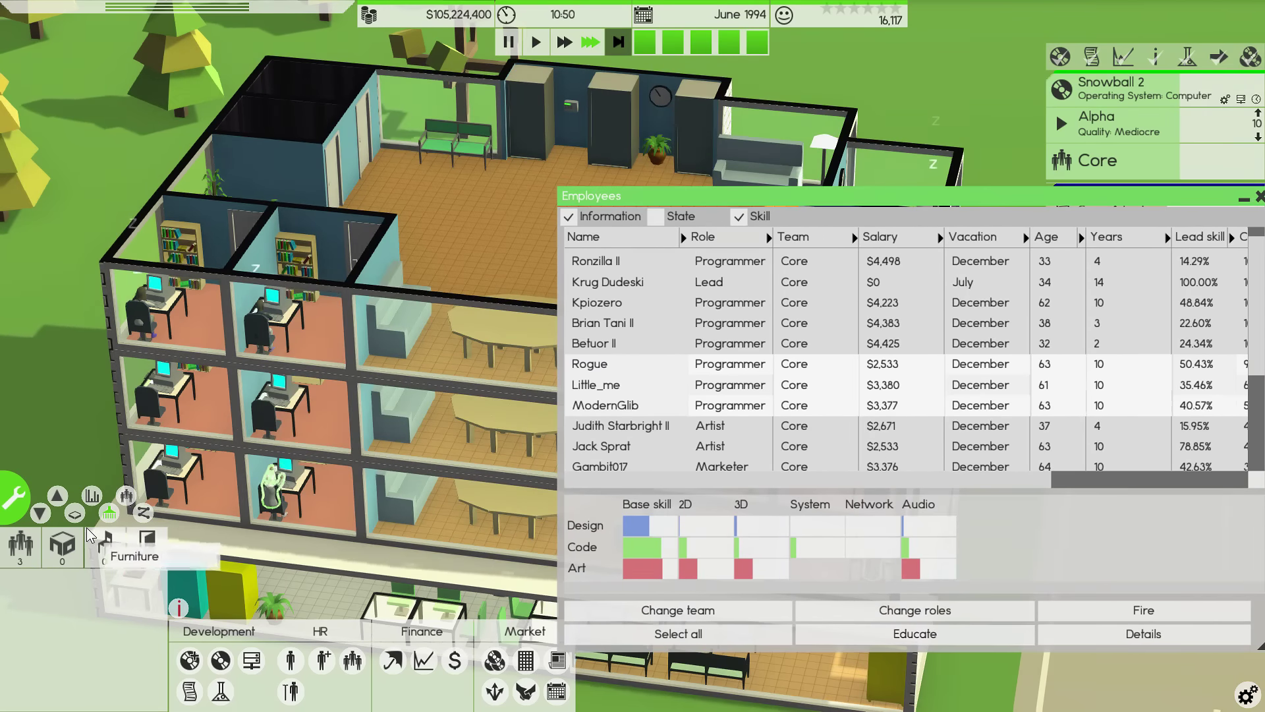
left_click(123, 494)
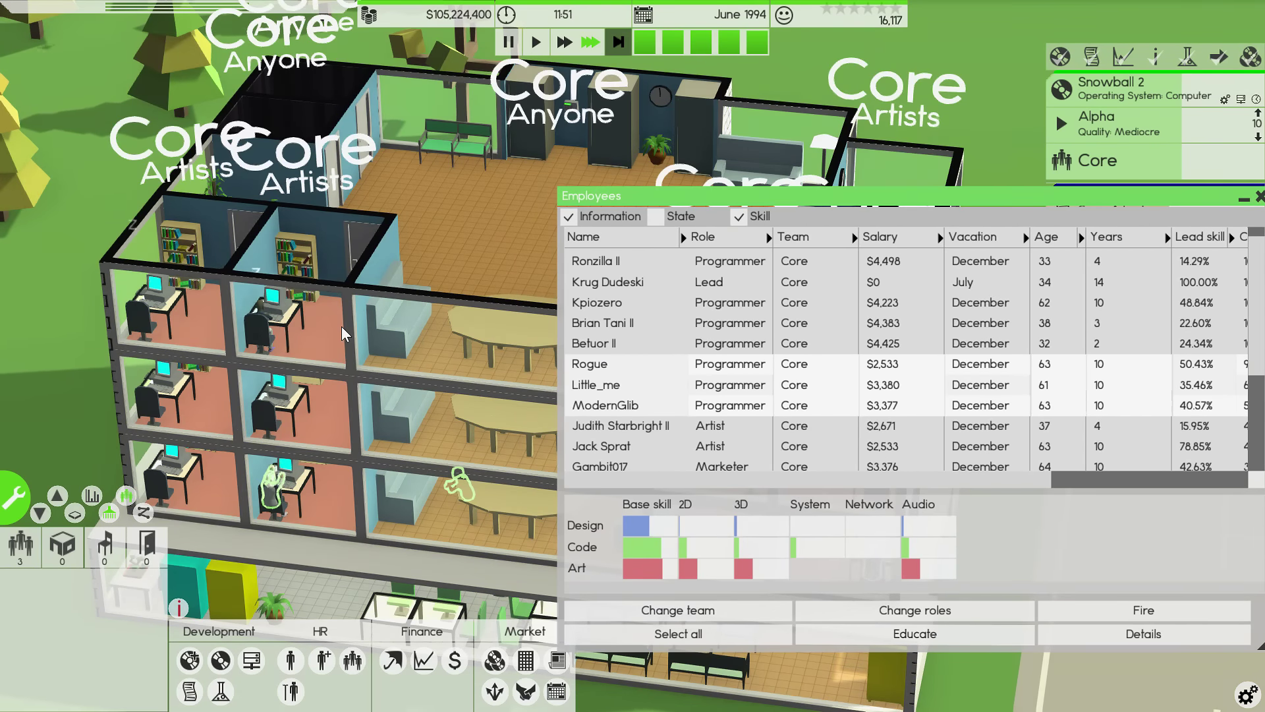
key("d")
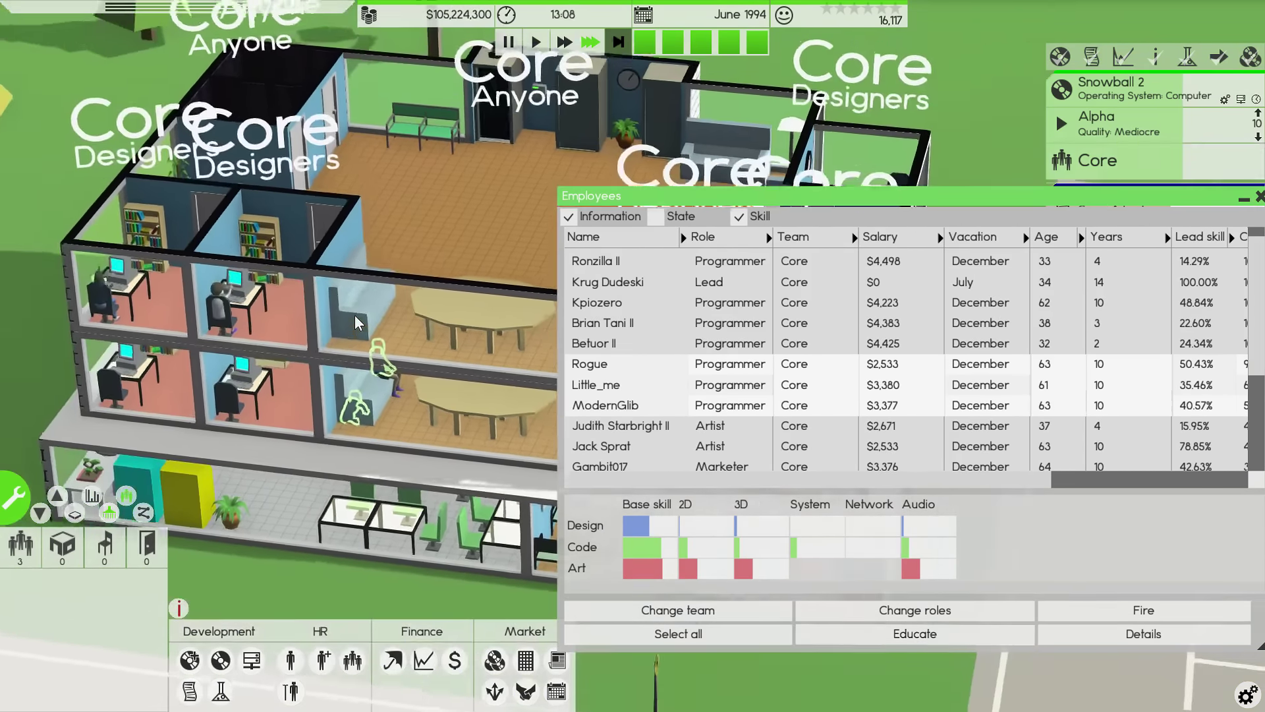
key("a")
left_click_drag(815, 199, 622, 163)
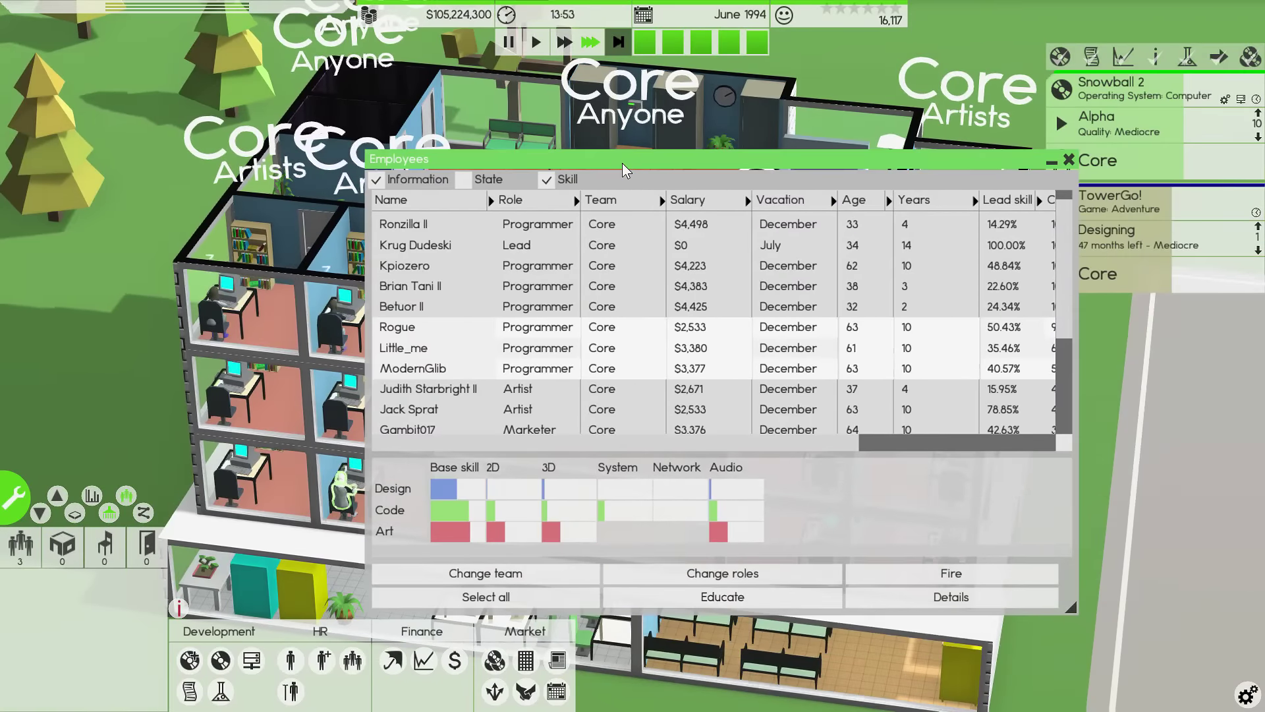
key("d")
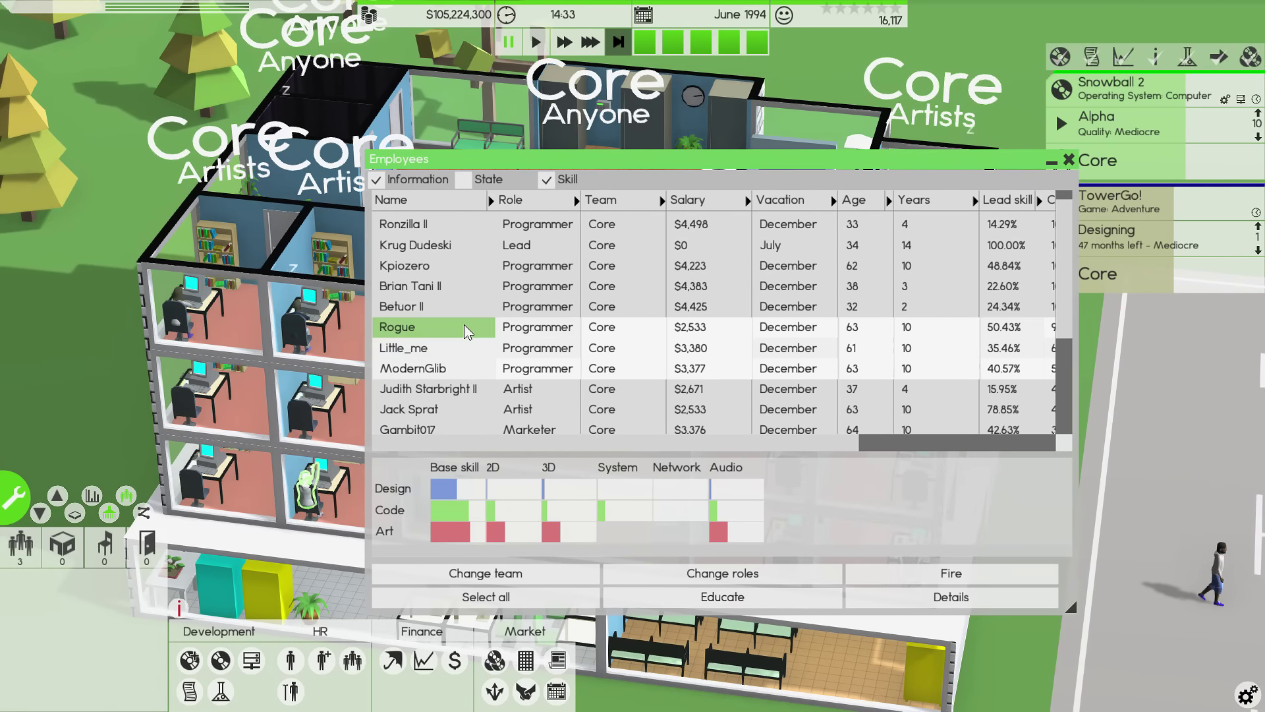
left_click(467, 332)
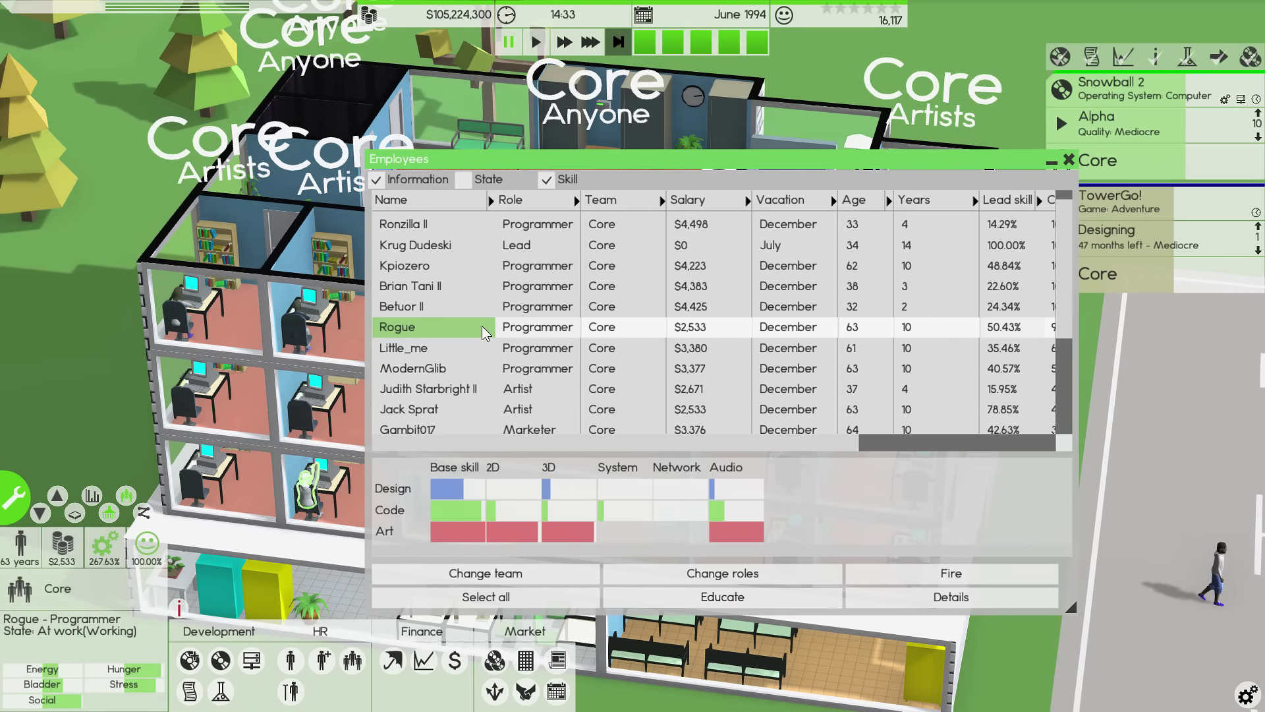
key("a")
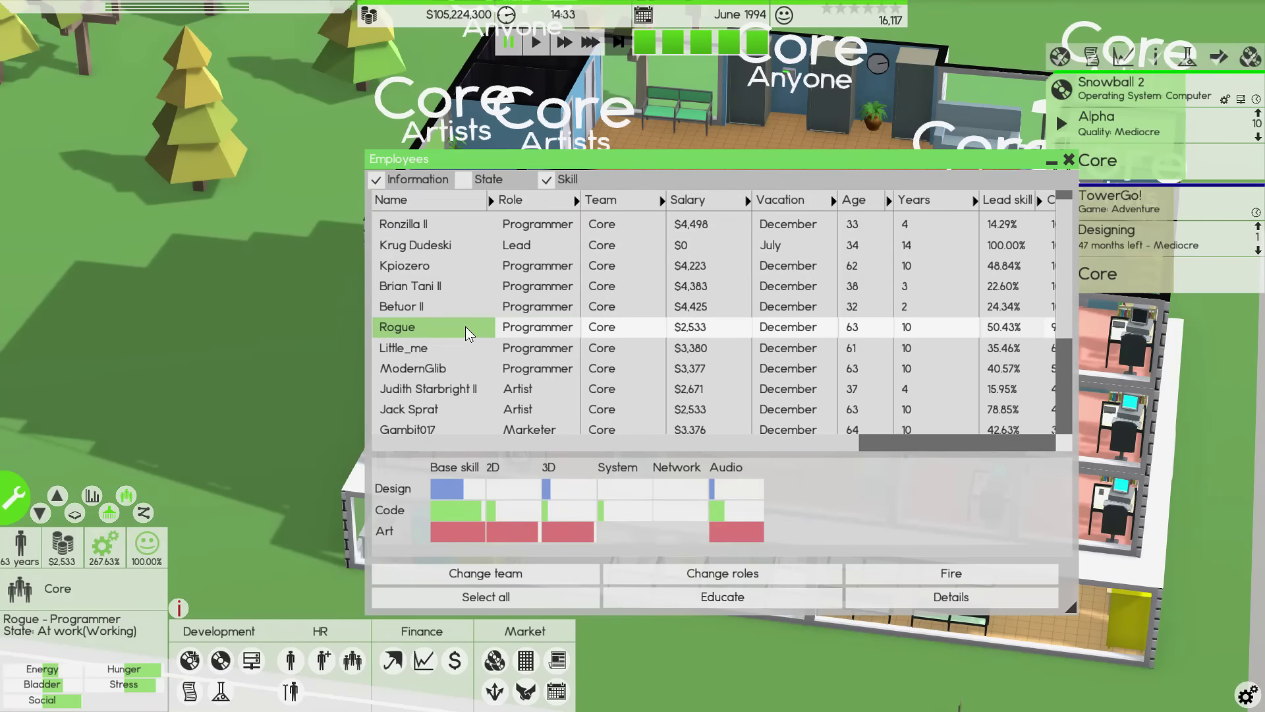
- Change Rogue's role back to Artist
right_click(468, 330)
left_click(464, 259)
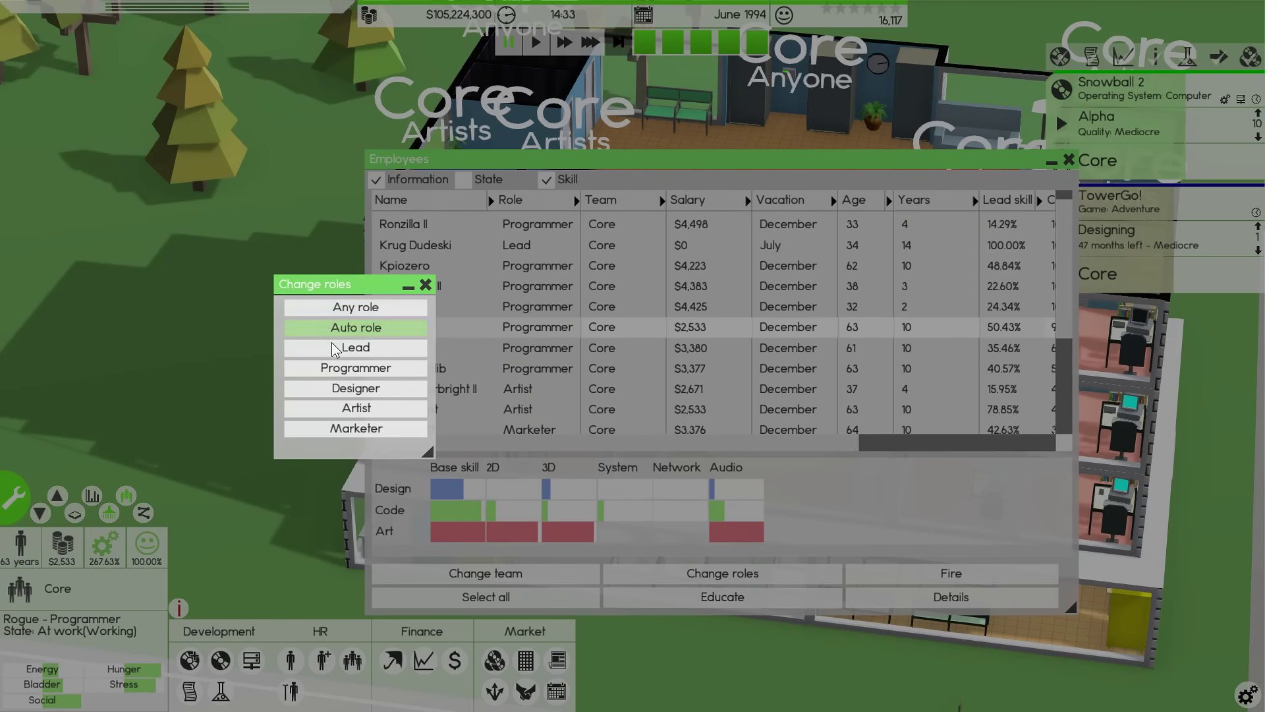
left_click(354, 408)
- Make Little_me and ModernGlib Marketers and sort the employee list by Role
left_click_drag(432, 353, 424, 373)
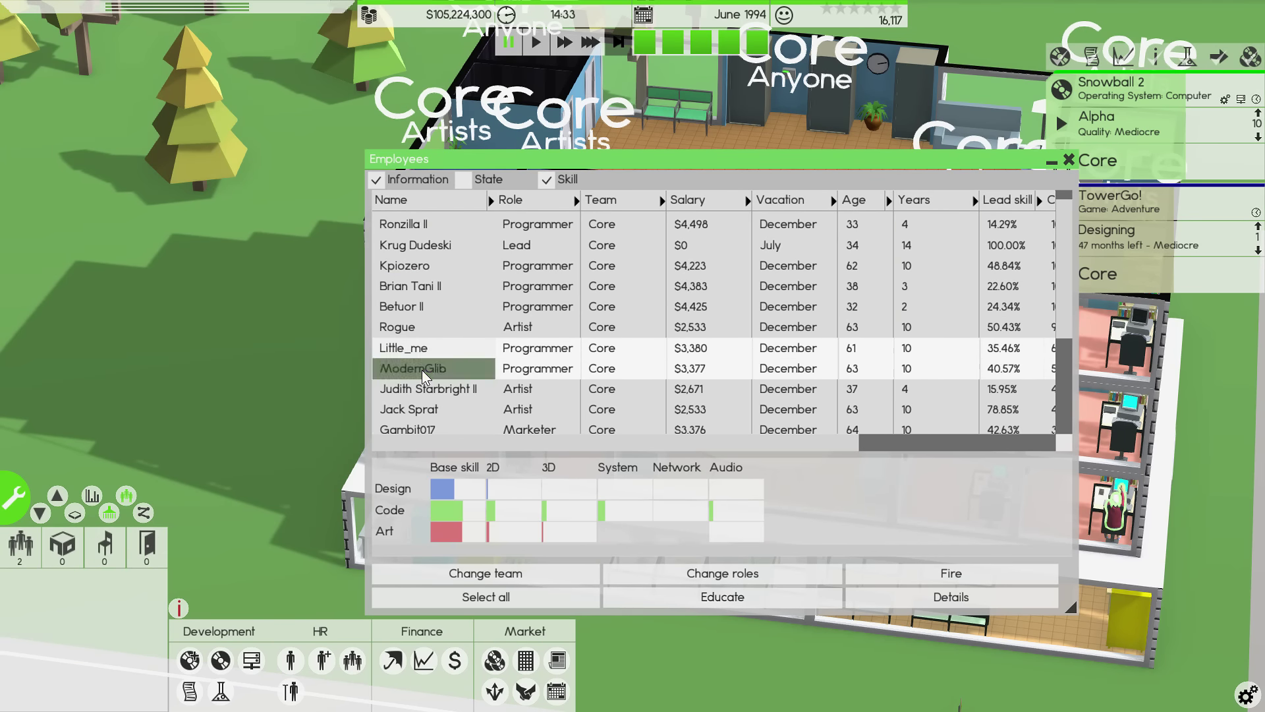
right_click(425, 372)
left_click(420, 313)
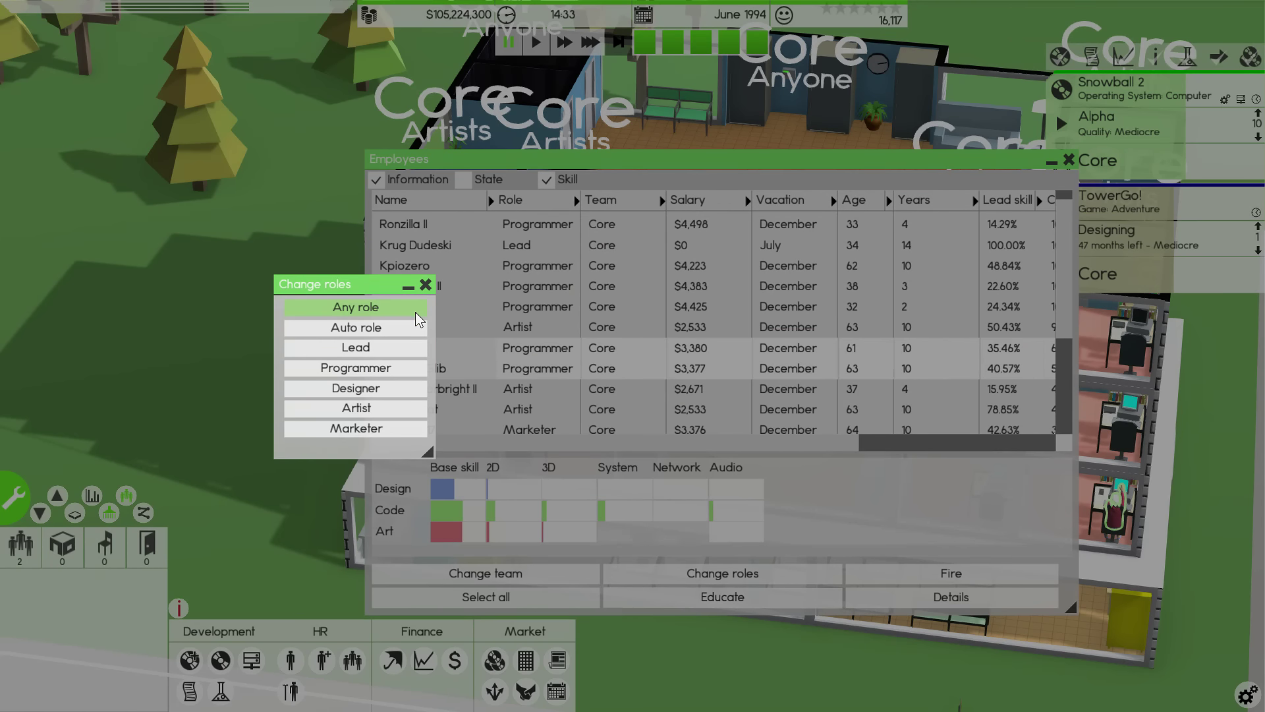
left_click(367, 427)
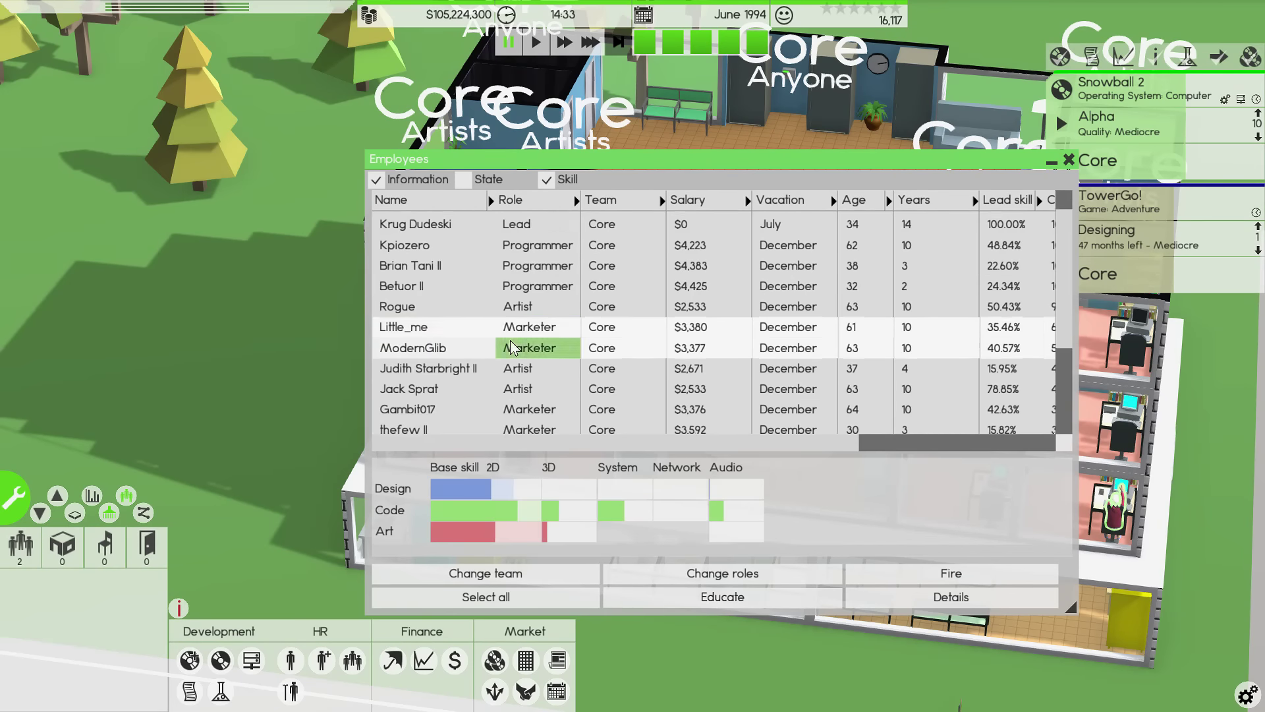
left_click(522, 201)
scroll(549, 326, "down", 1)
scroll(549, 326, "down", 3)
scroll(548, 325, "down", 3)
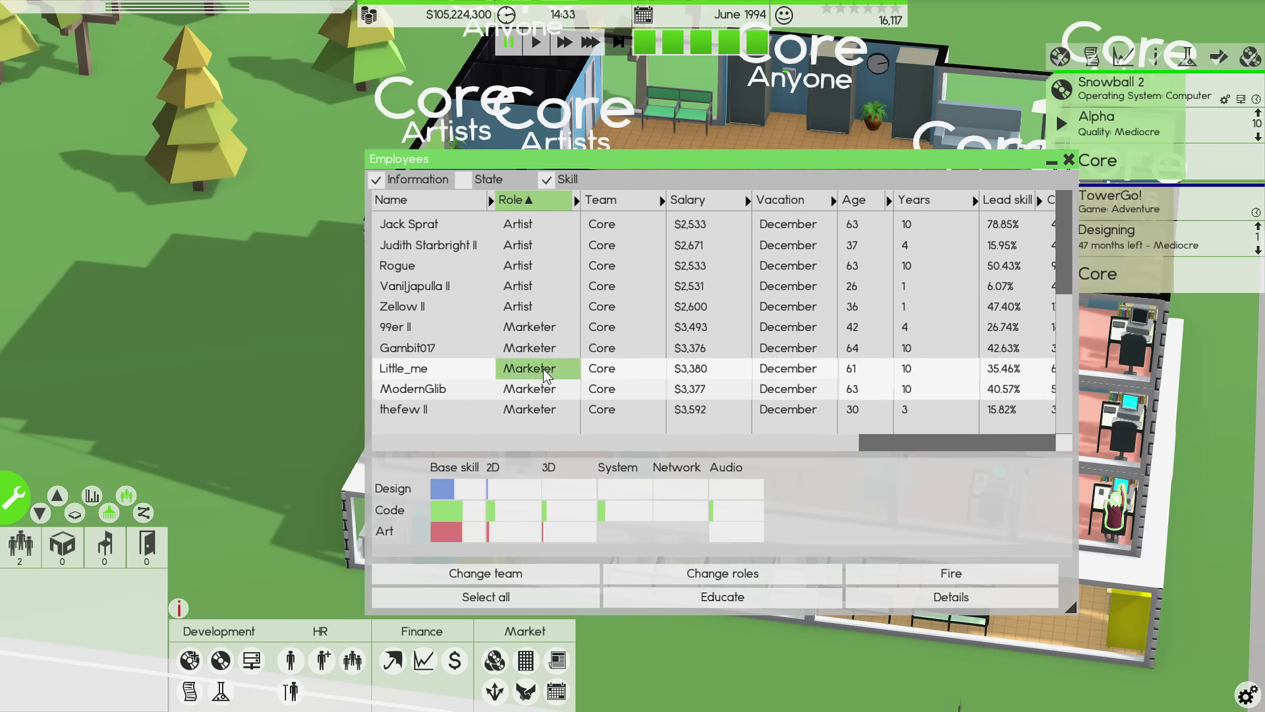
scroll(542, 309, "up", 3)
scroll(541, 306, "up", 3)
scroll(540, 287, "up", 3)
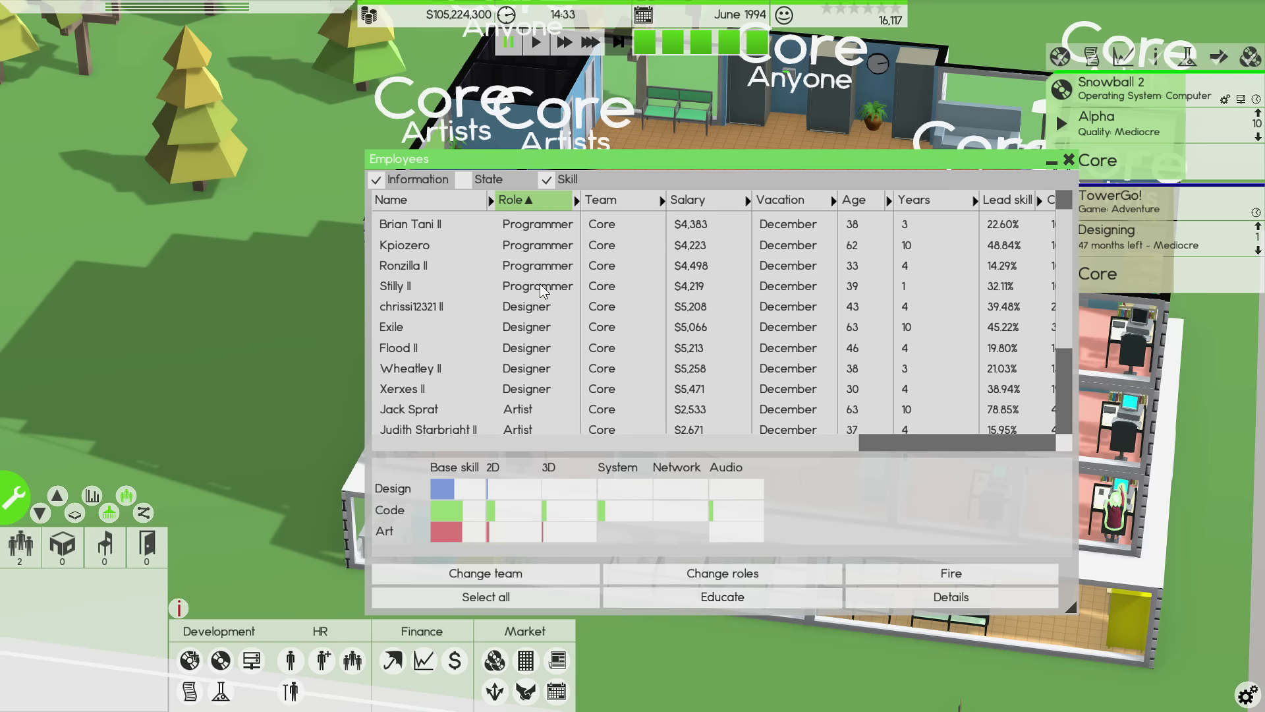
scroll(573, 267, "up", 2)
left_click(1069, 160)
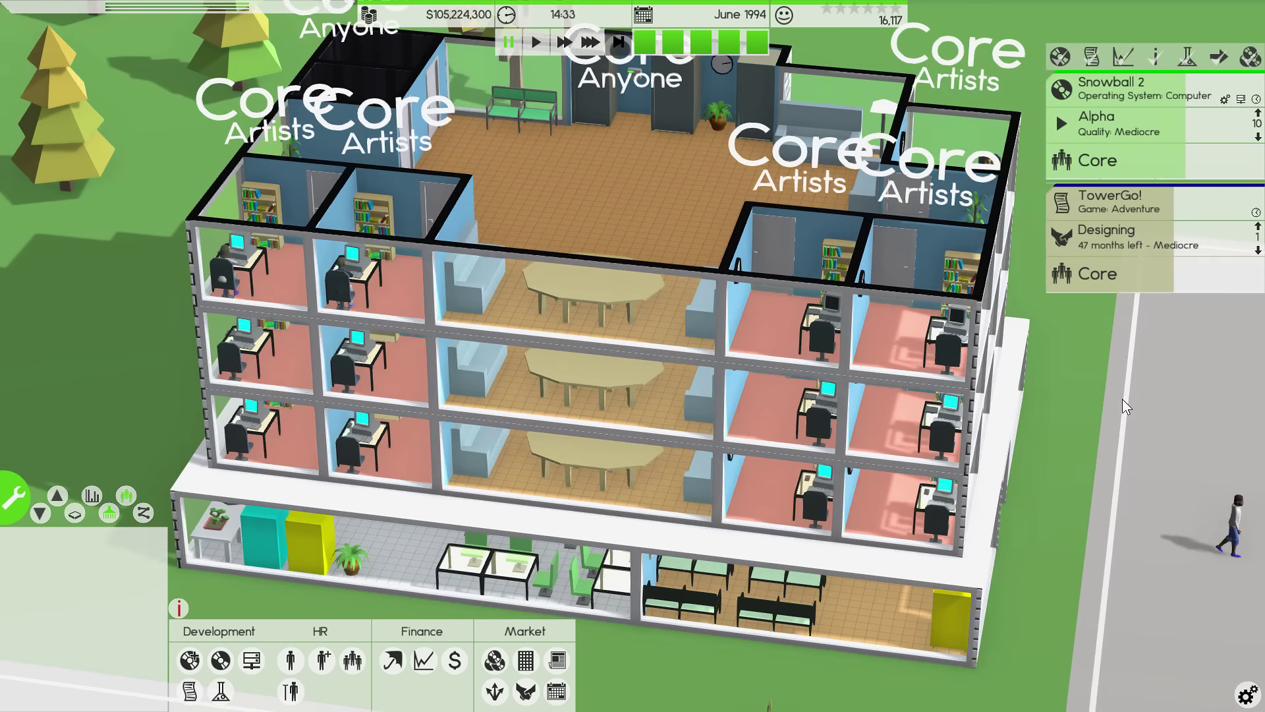
scroll(1061, 410, "up", 3)
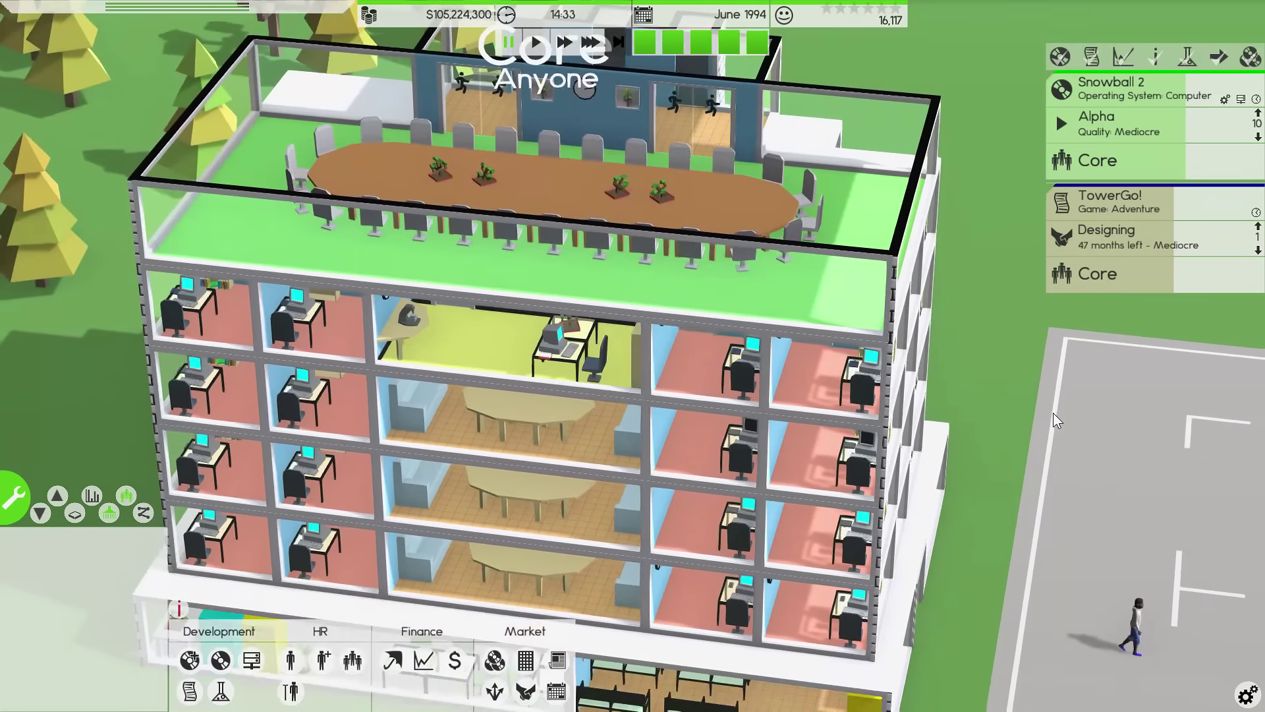
mouse_move(1118, 128)
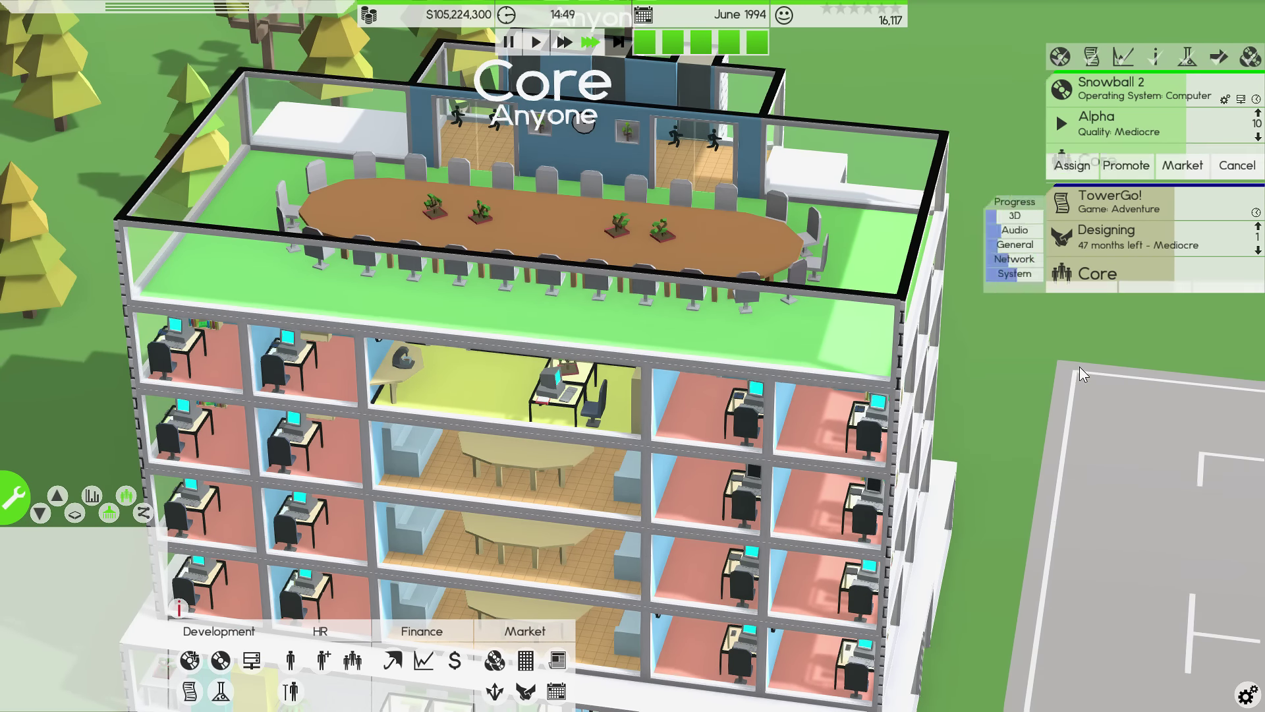
scroll(1055, 407, "down", 2)
scroll(1013, 401, "down", 1)
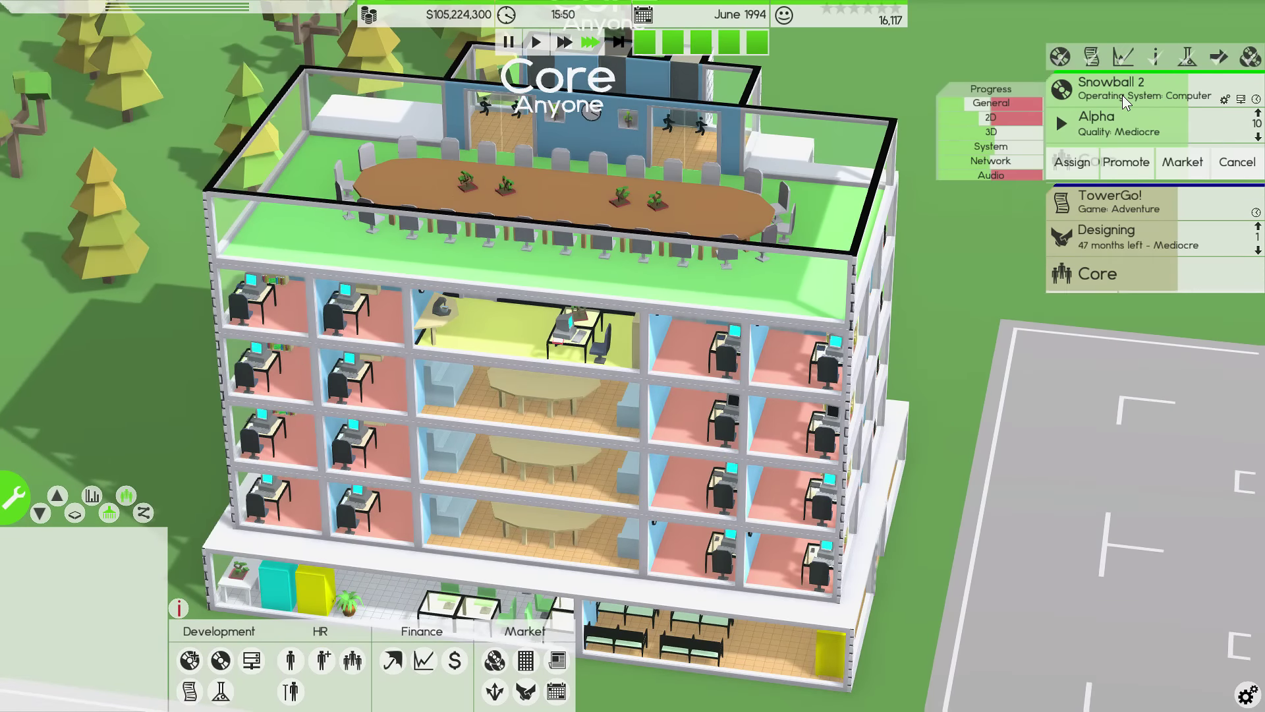
scroll(992, 402, "up", 1)
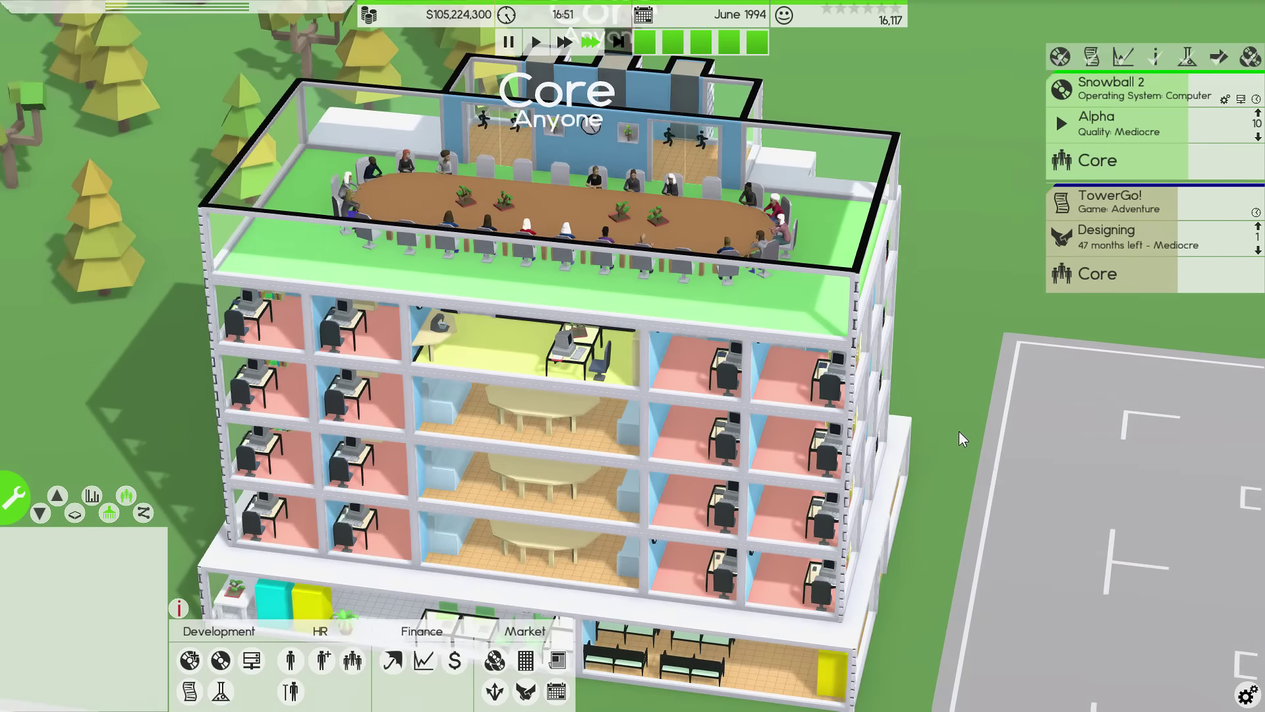
scroll(960, 431, "down", 1)
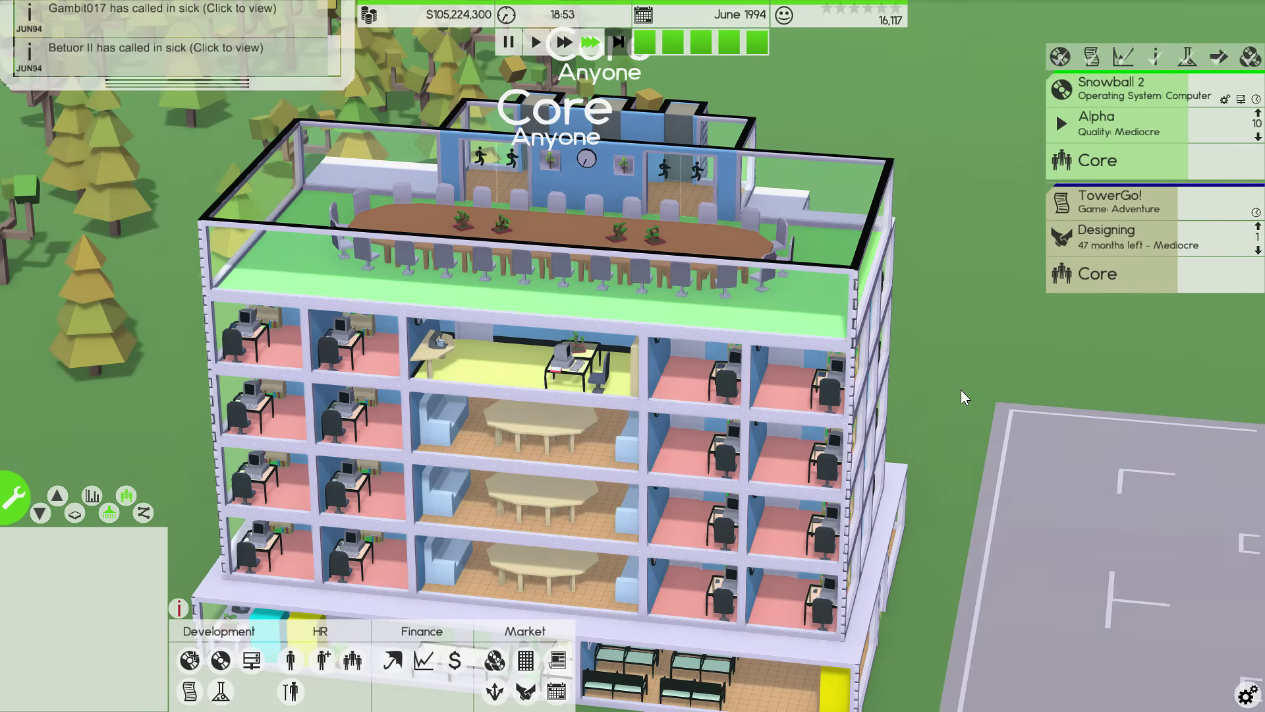
- Hide three upper floors down to the ground office and view the company Finances overview
key("Page_Down")
key("Page_Down")
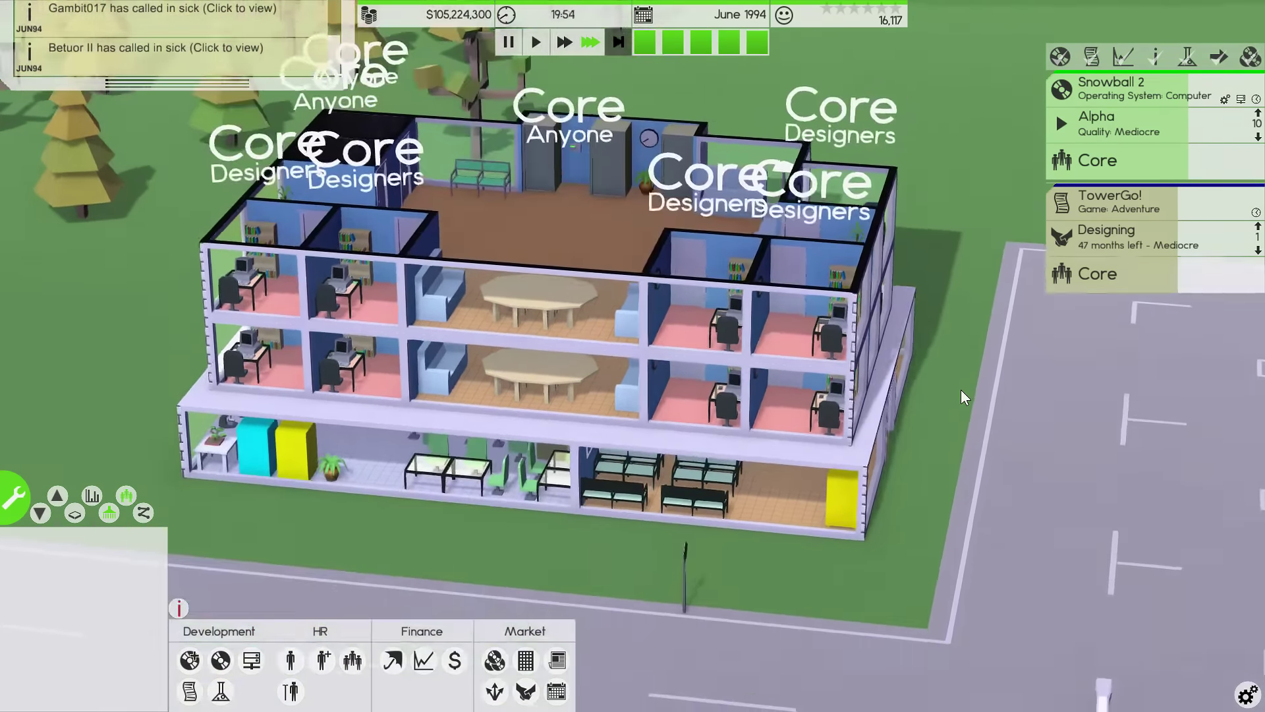
key("Page_Down")
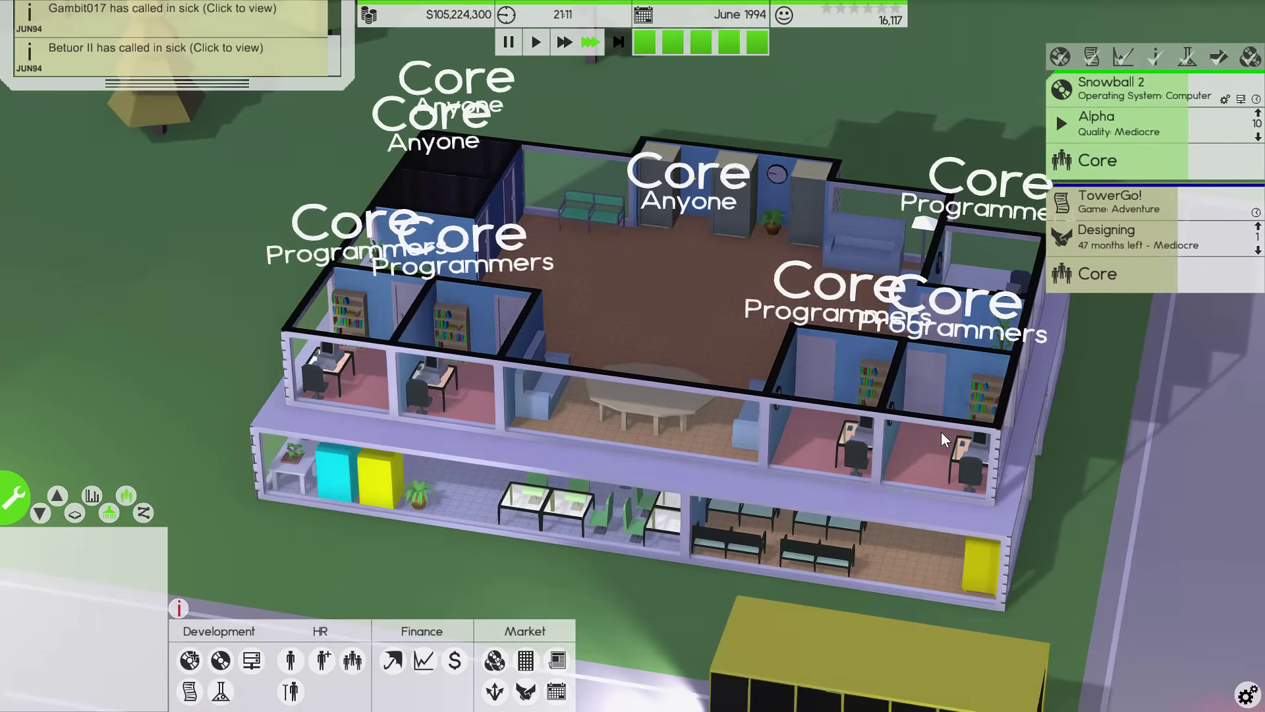
key("Page_Down")
left_click(691, 38)
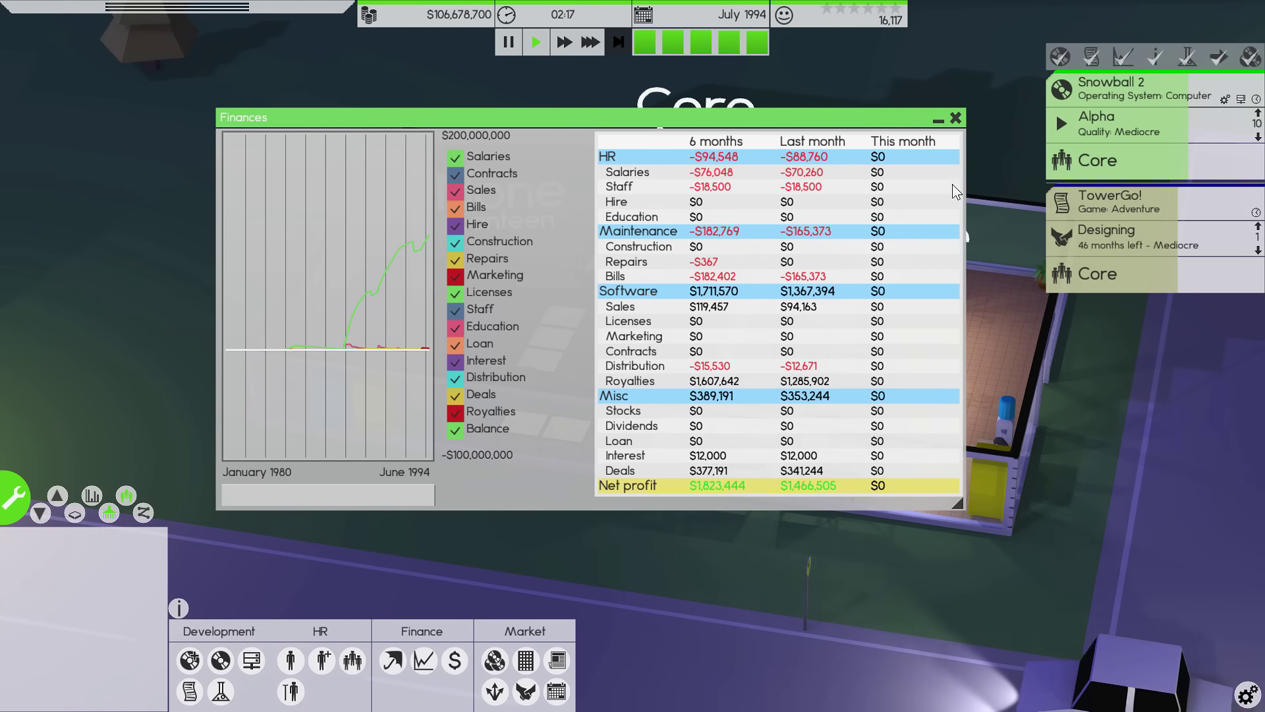
- Close Finances and browse the Audio Tool, 2D Editor and Game Engine research items
left_click(956, 118)
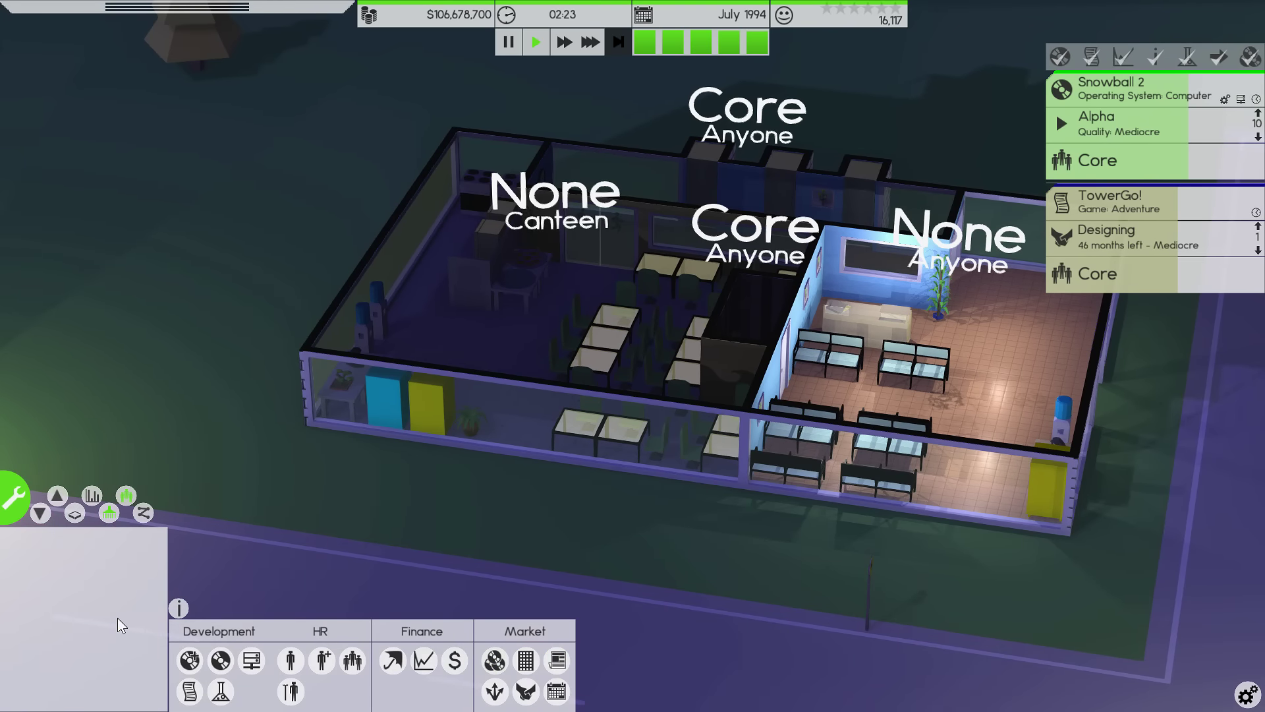
left_click(220, 690)
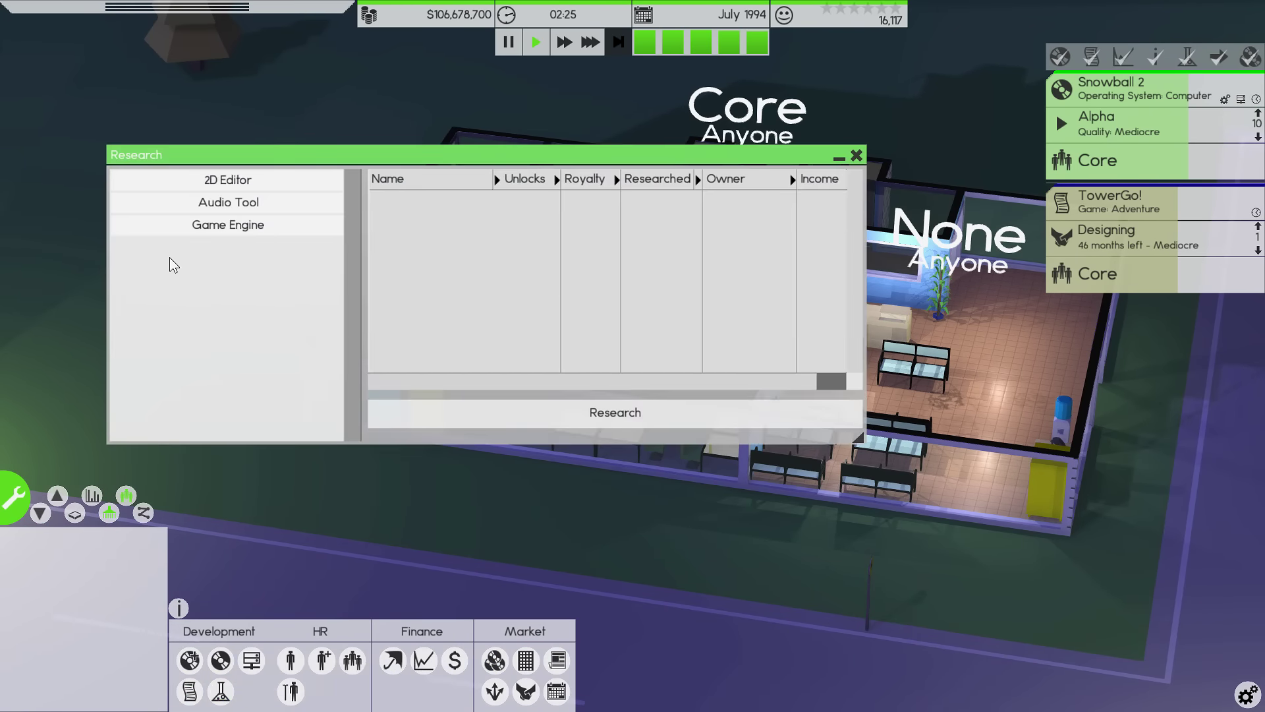
left_click(212, 206)
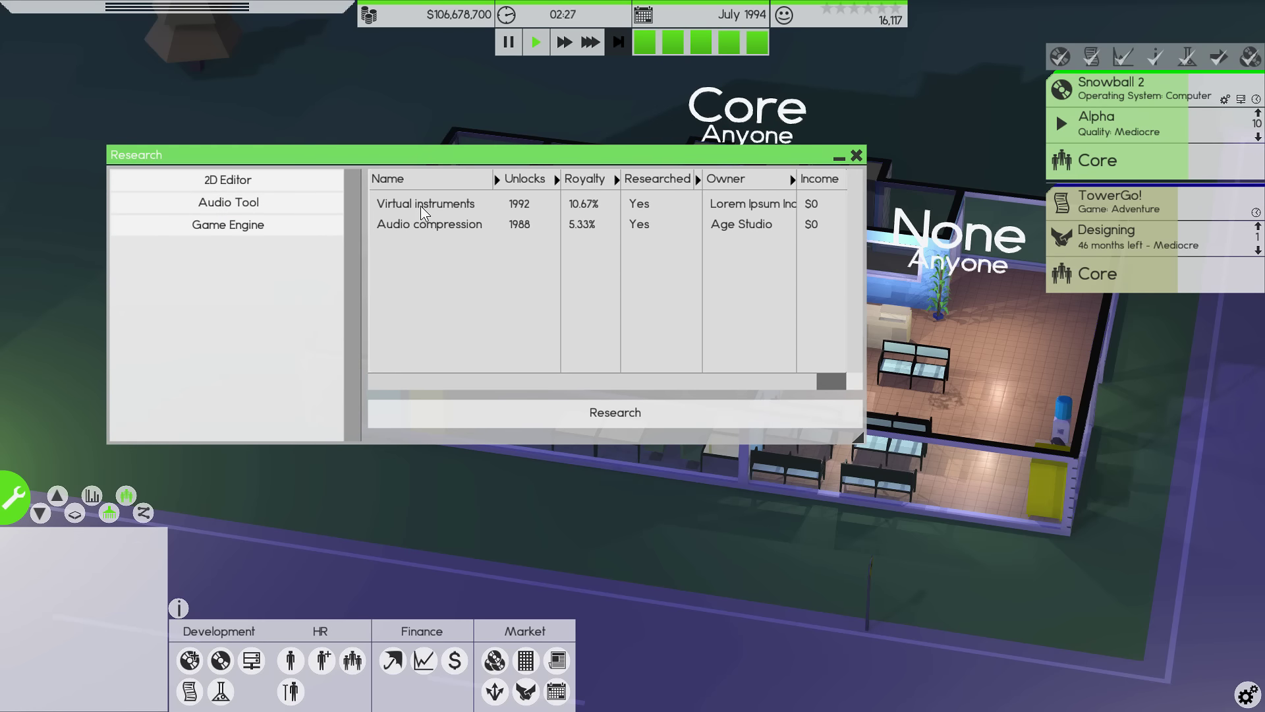
left_click(228, 180)
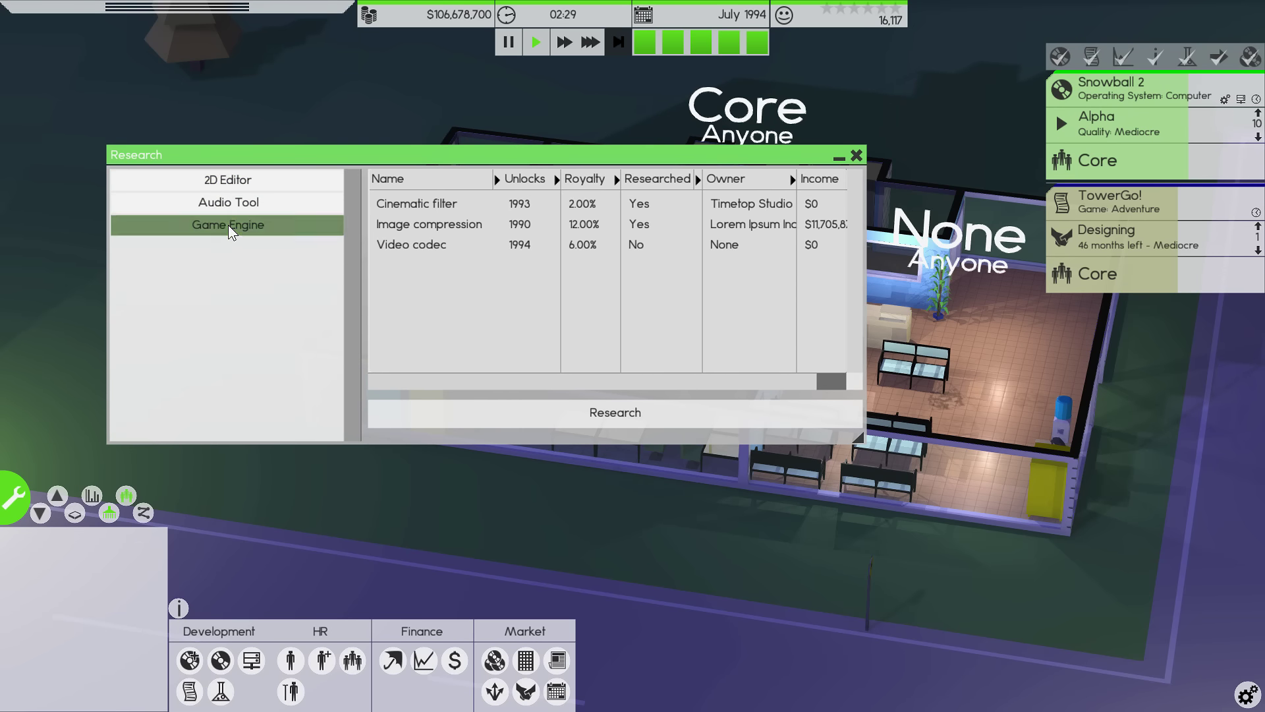
left_click(229, 225)
left_click(231, 201)
left_click(232, 179)
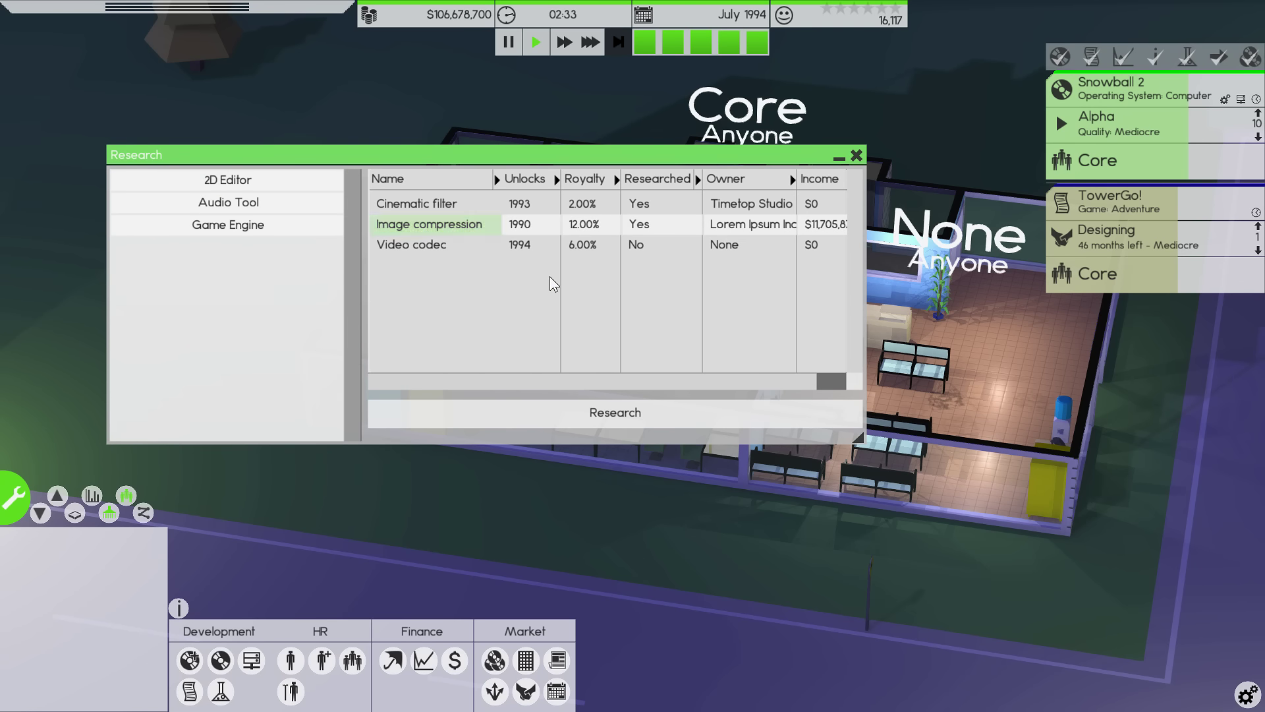
- Select the unresearched Video codec and recheck Audio Tool, Game Engine and 2D Editor features
left_click_drag(642, 388, 716, 381)
left_click(228, 201)
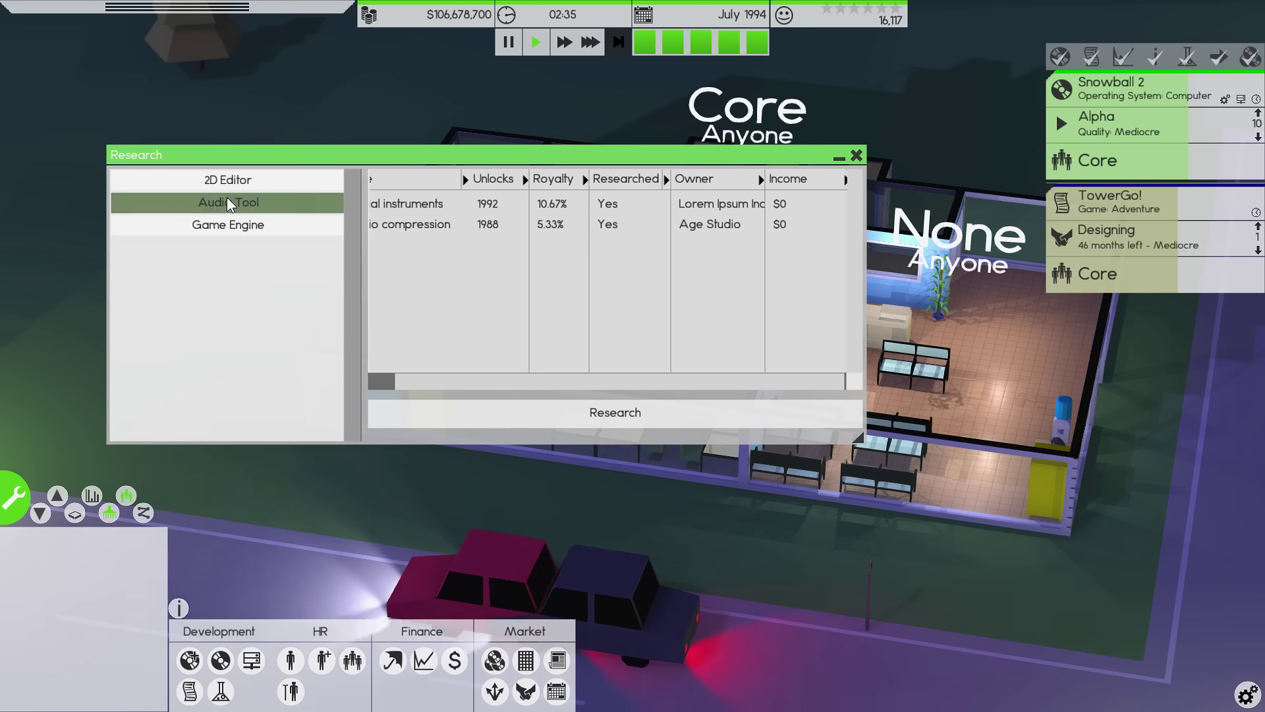
left_click(231, 183)
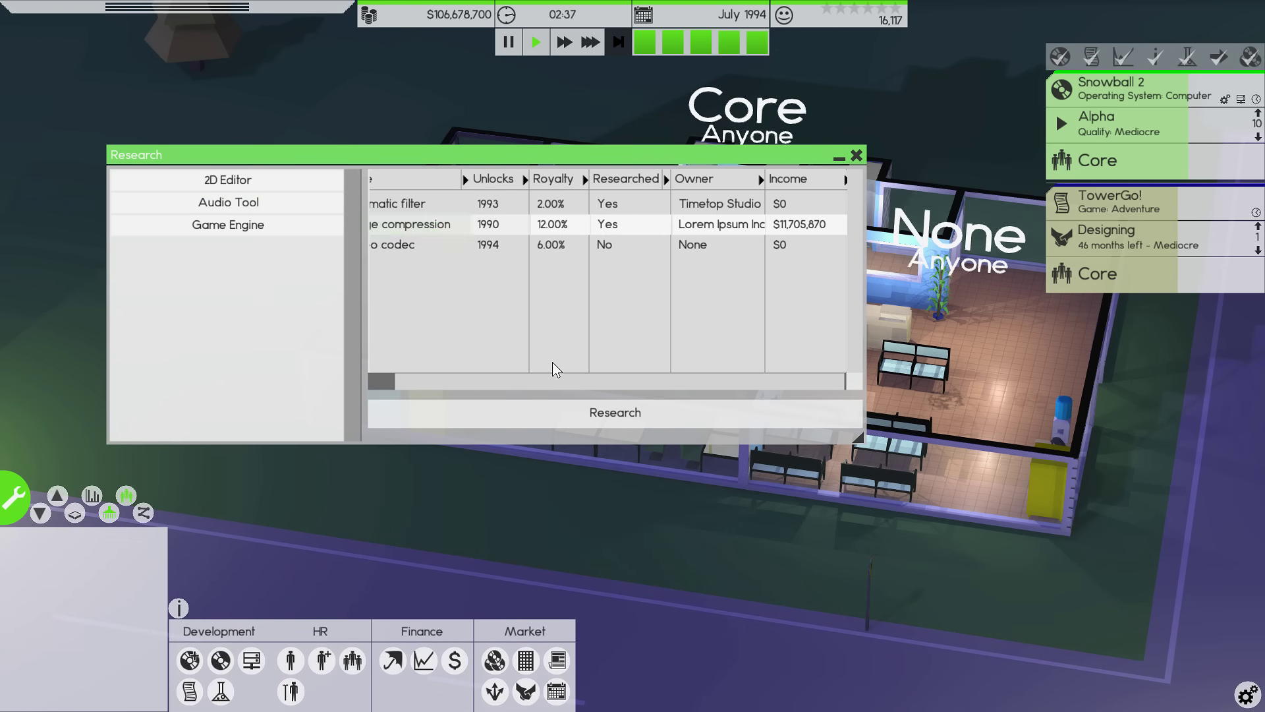
left_click_drag(605, 385, 418, 238)
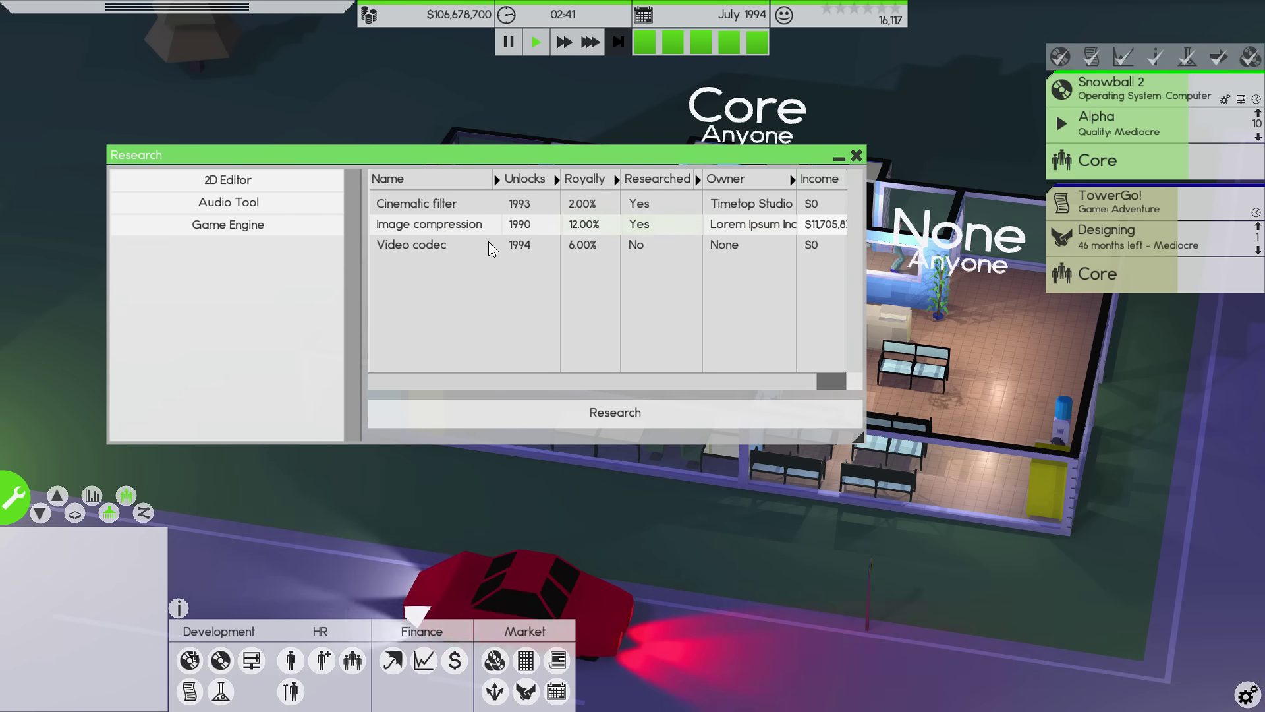
left_click(473, 250)
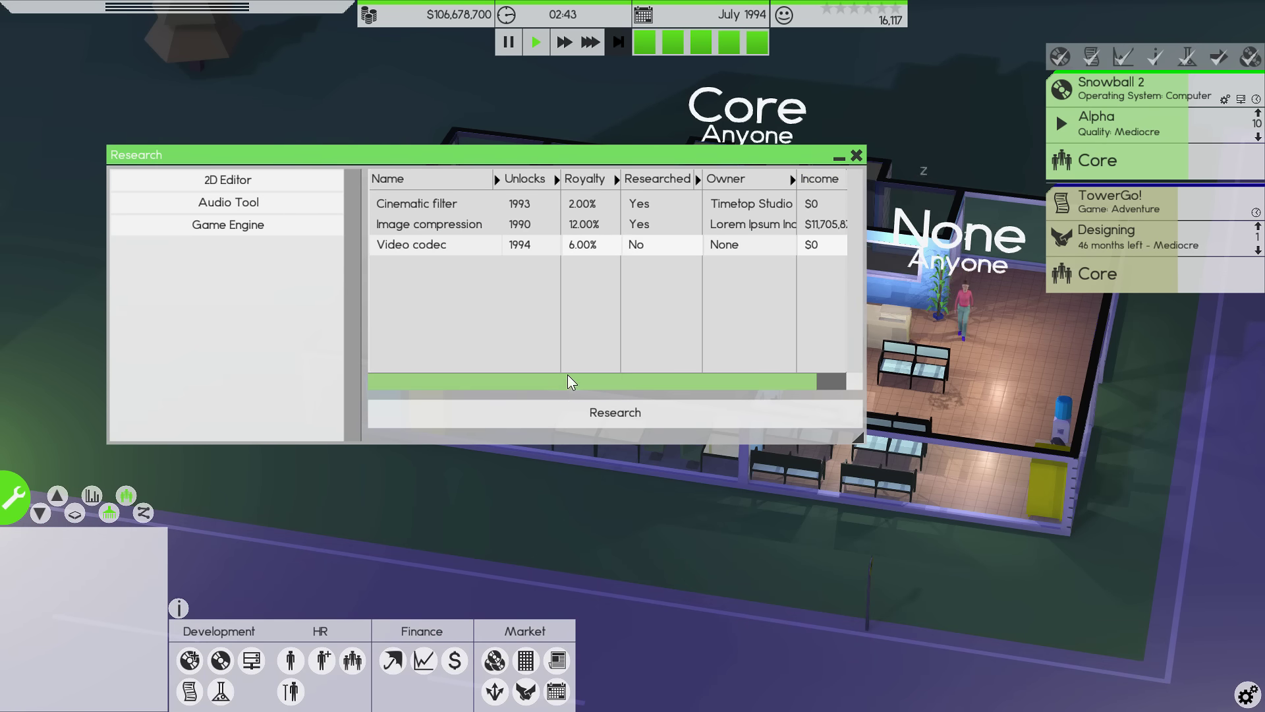
mouse_move(550, 374)
left_mouse_down()
mouse_move(617, 373)
mouse_move(534, 384)
left_mouse_up()
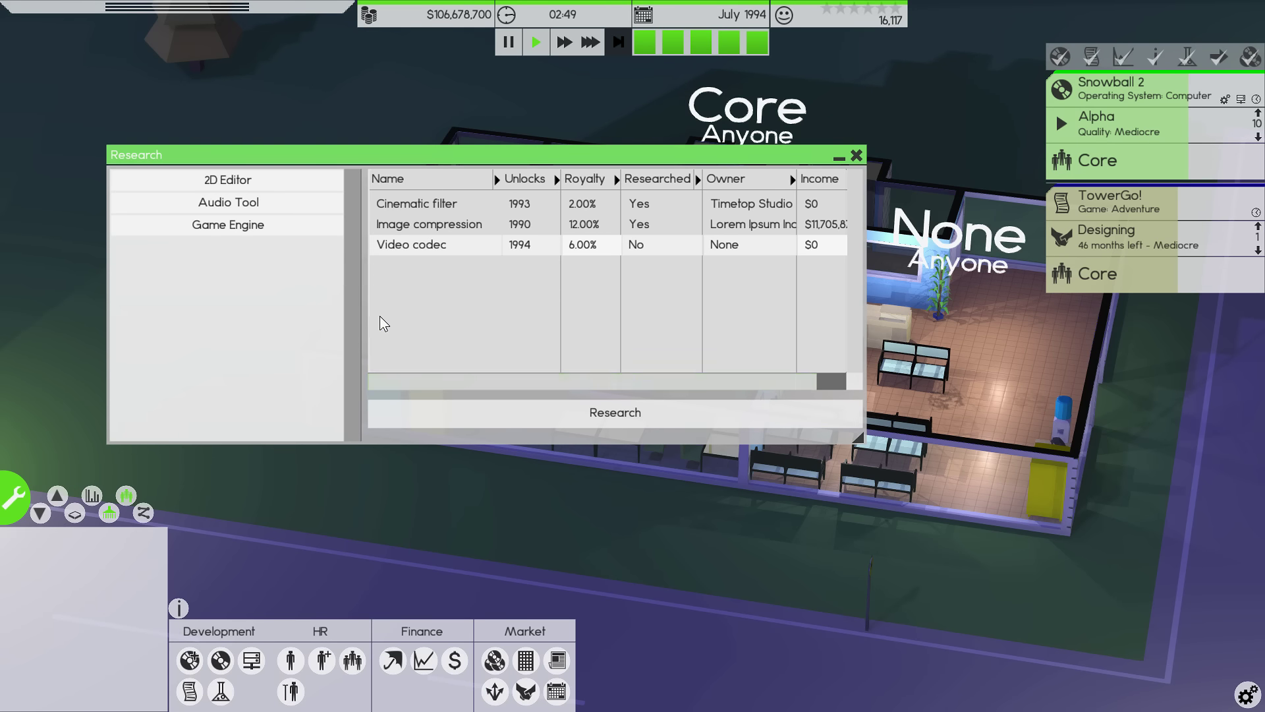
left_click(228, 204)
left_click(228, 222, "ctrl")
left_click(229, 178)
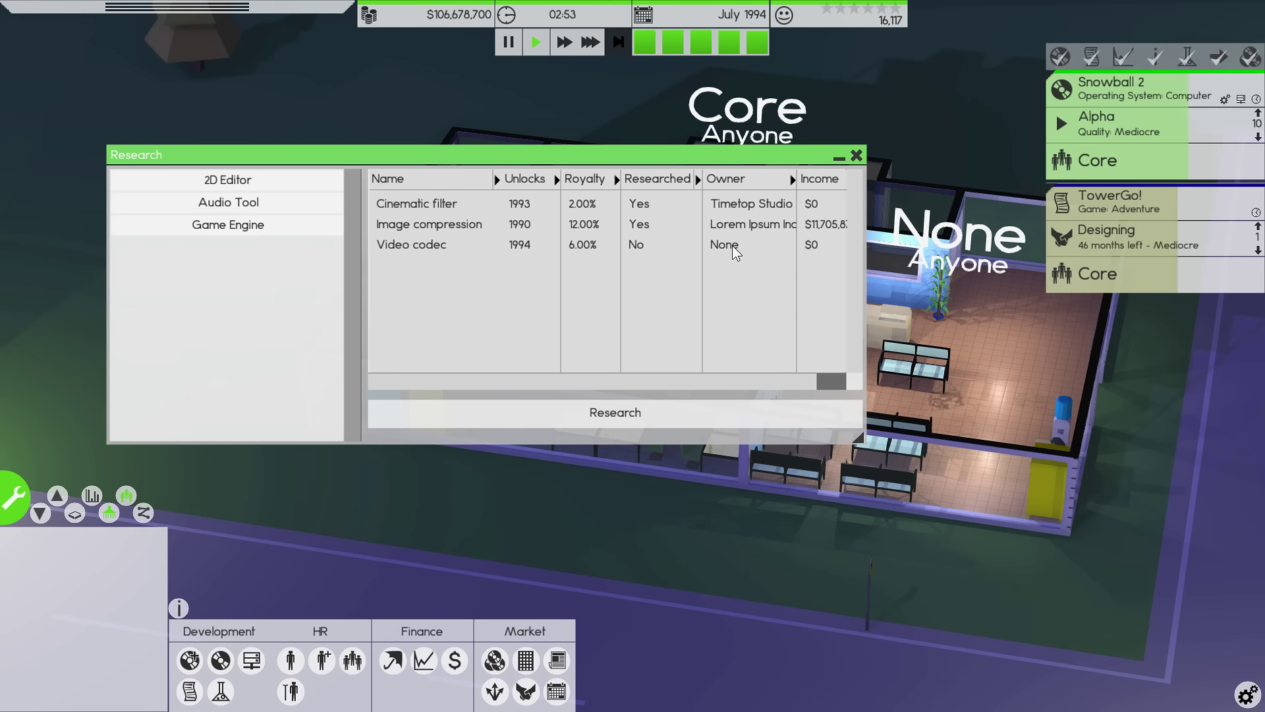
- Close Research, run at top speed, and sort All releases by release date, newest first
left_click(860, 155)
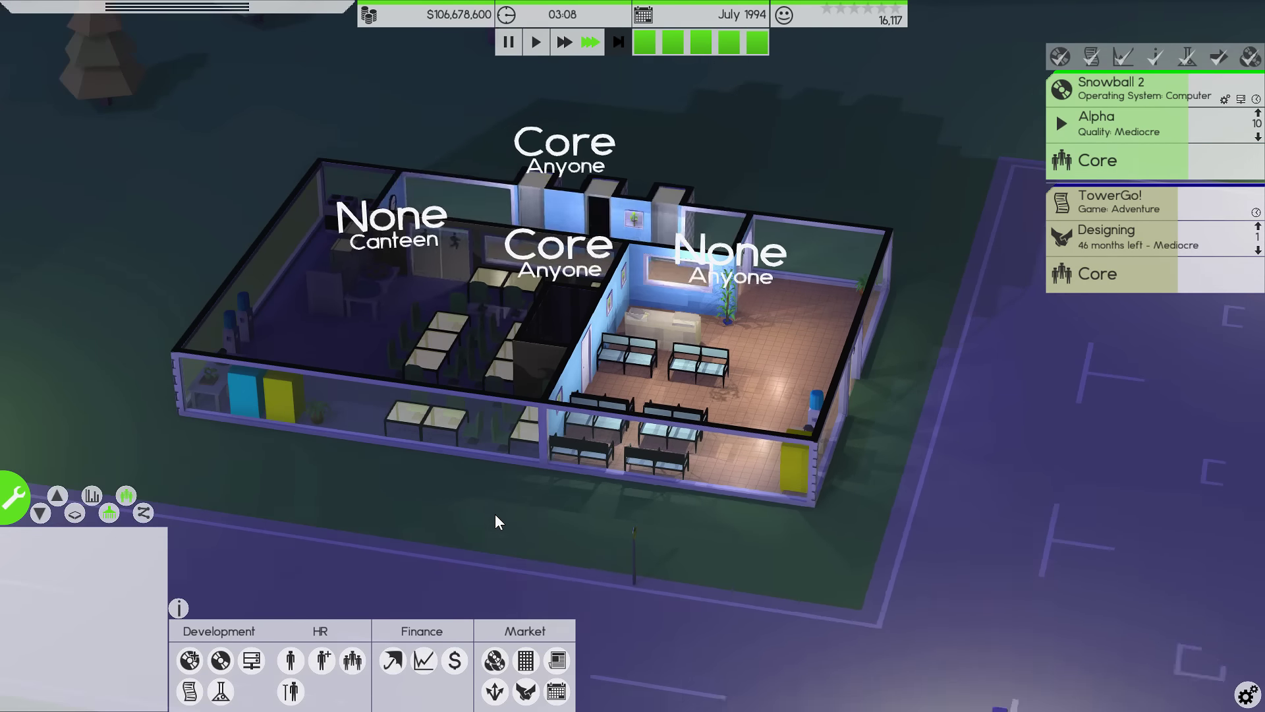
key("3")
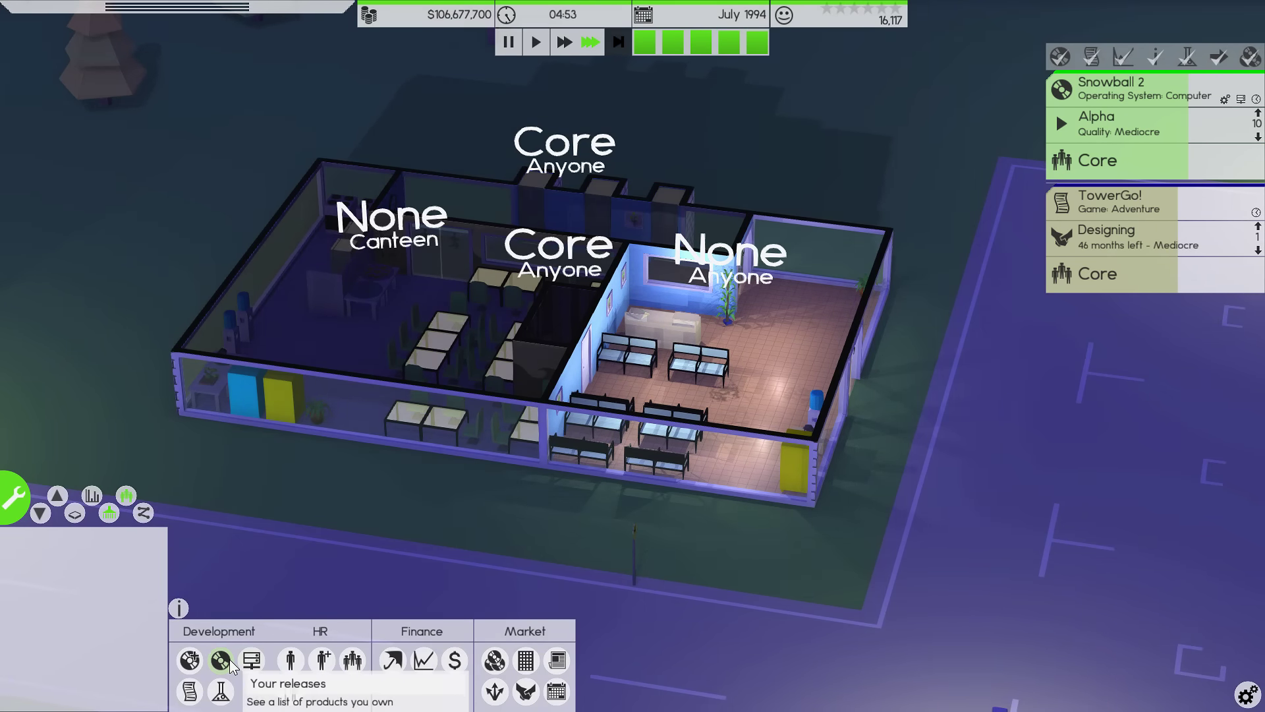
left_click(494, 661)
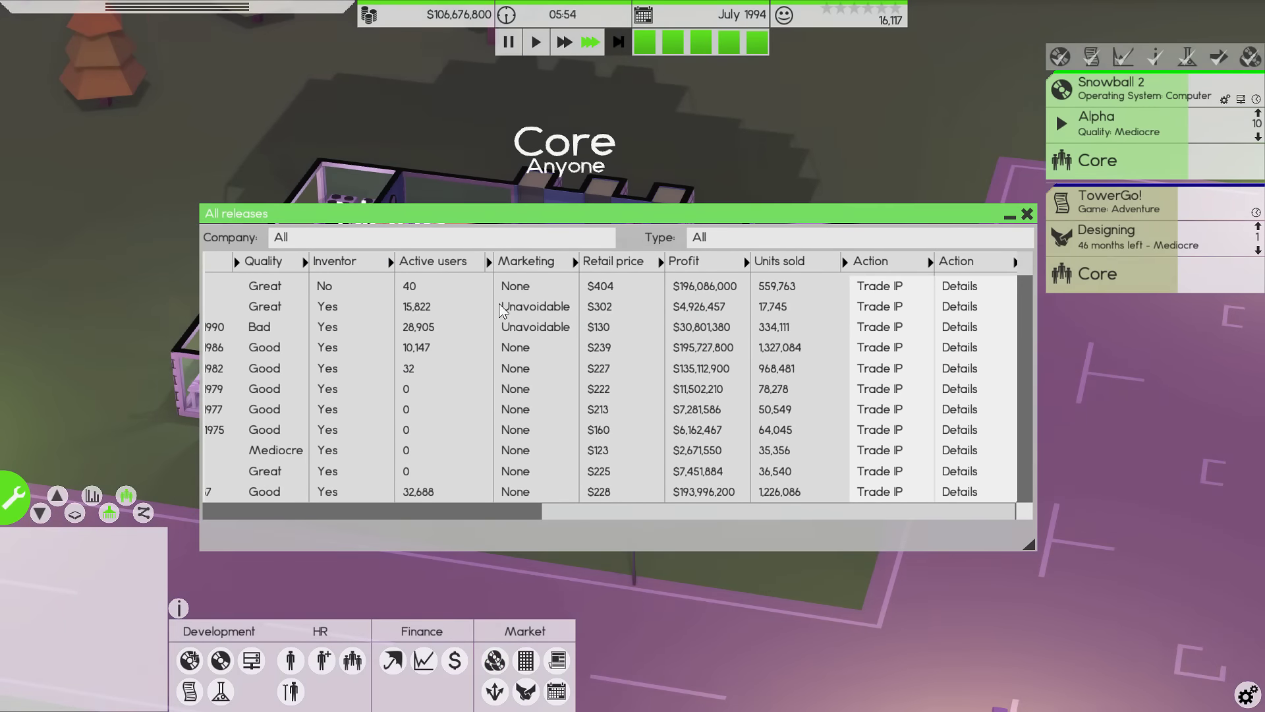
left_click(630, 509)
left_click_drag(597, 532, 413, 524)
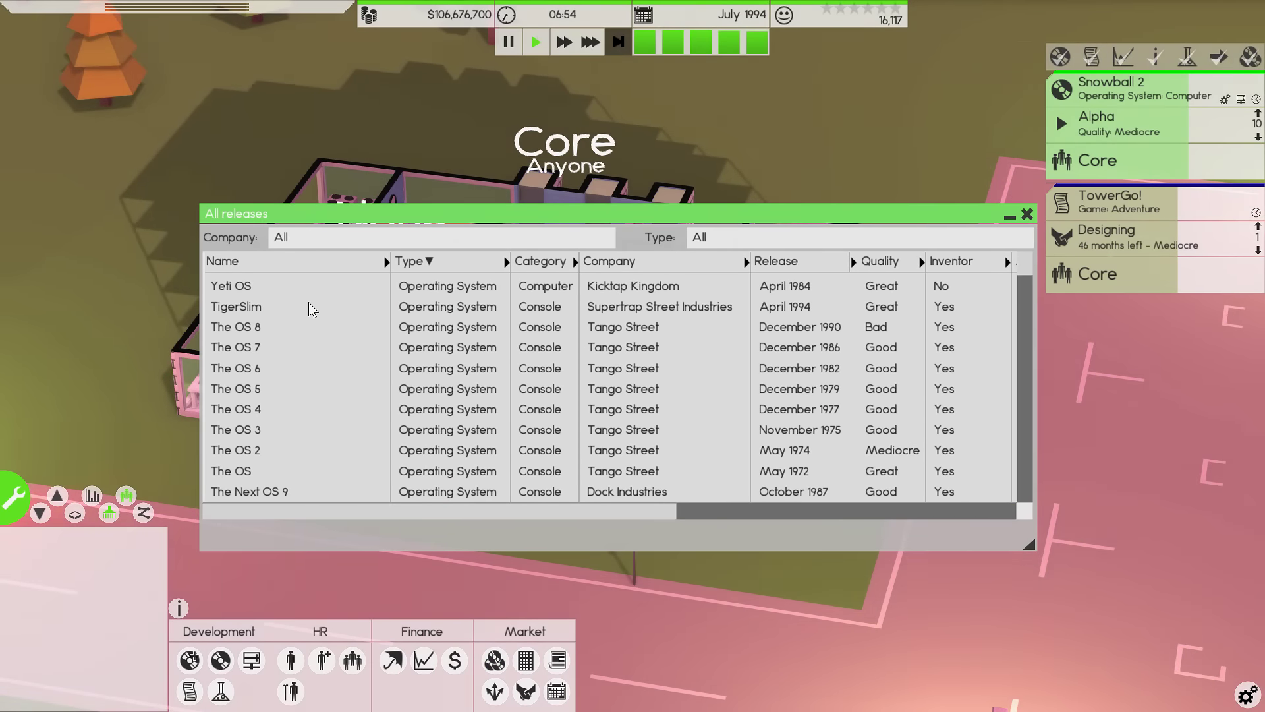
left_click(817, 263)
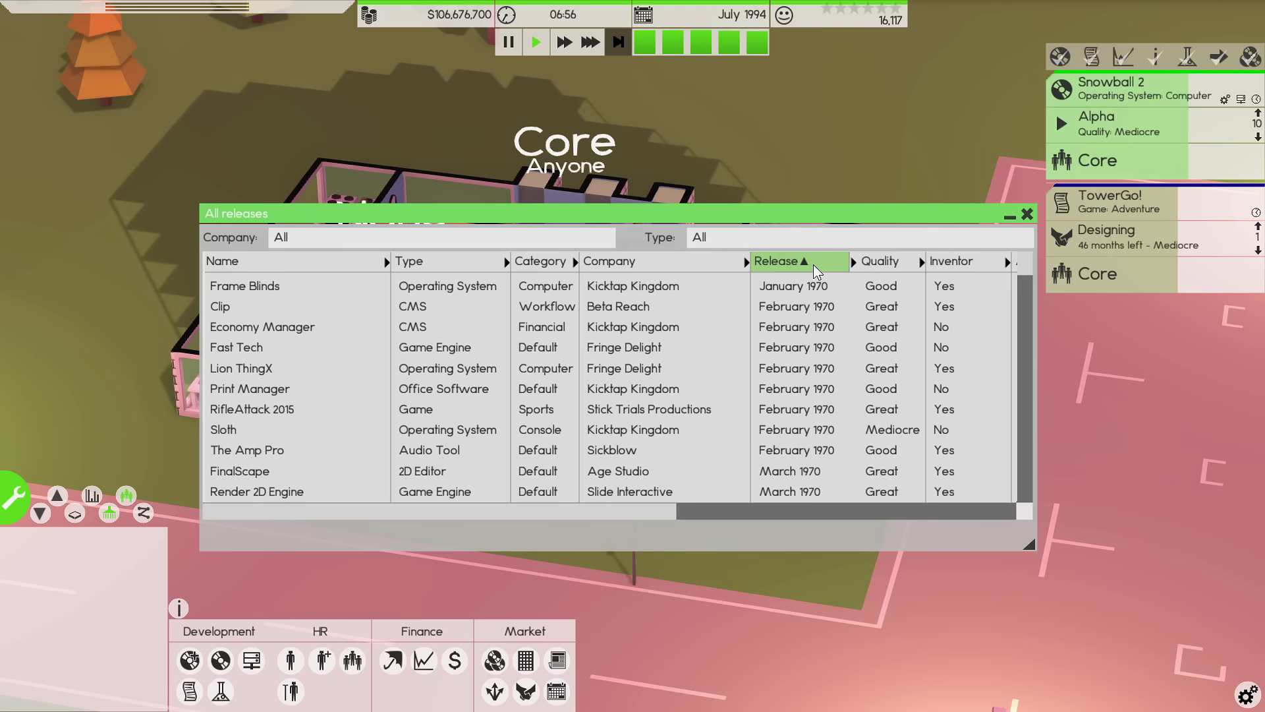
left_click(814, 265)
scroll(422, 376, "down", 2)
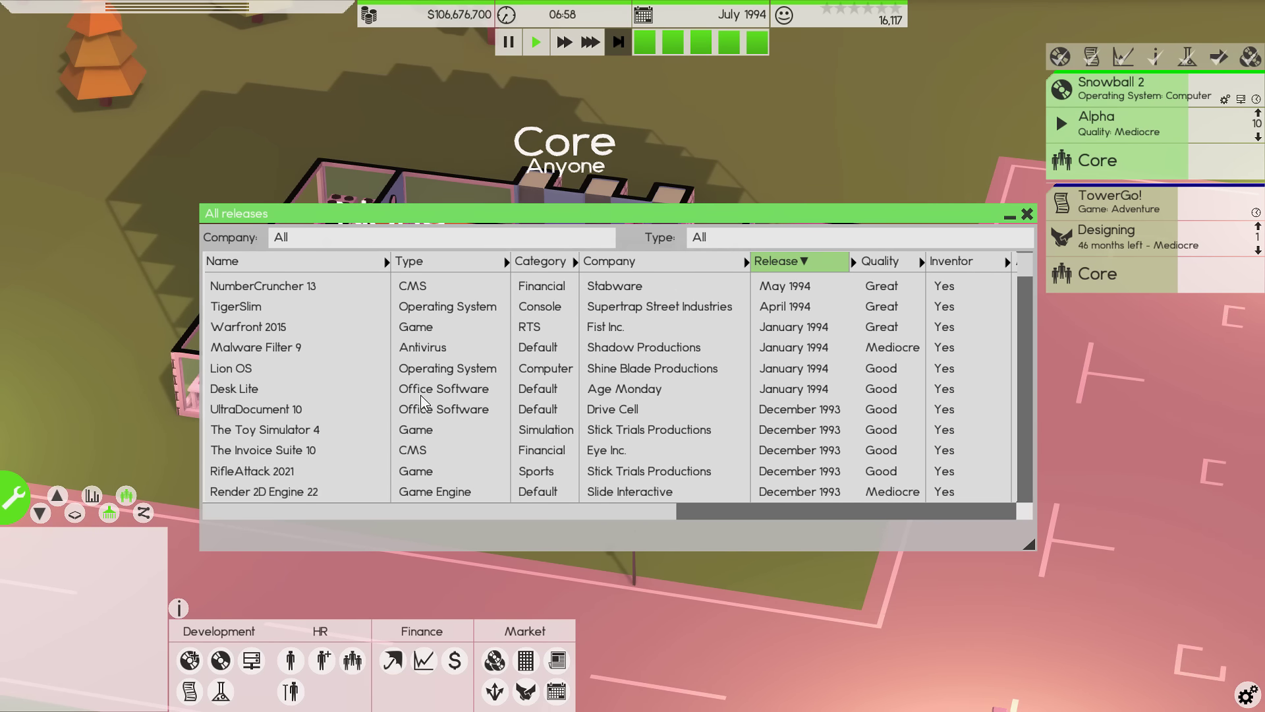
scroll(422, 395, "down", 3)
scroll(422, 426, "down", 1)
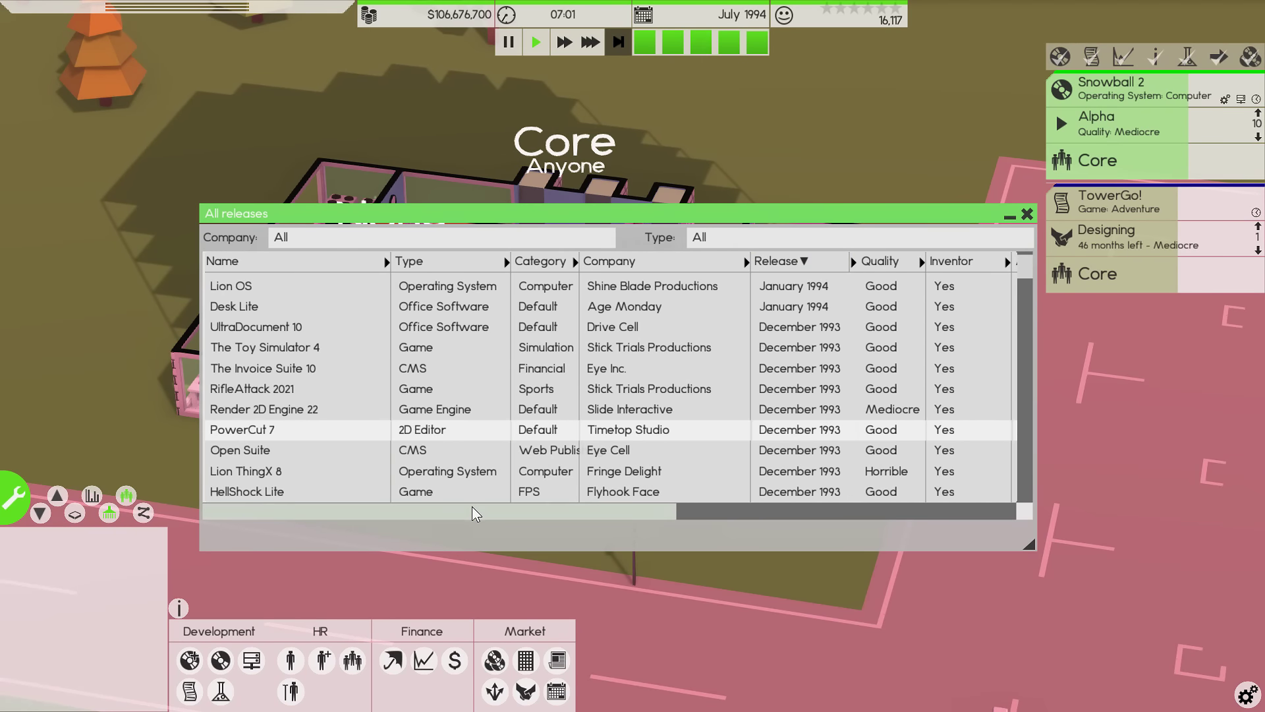
mouse_move(473, 514)
left_mouse_down()
mouse_move(701, 503)
mouse_move(852, 479)
left_mouse_up()
- View PowerCut 7's feature list with a wider name column, and close the releases list
left_click(964, 431)
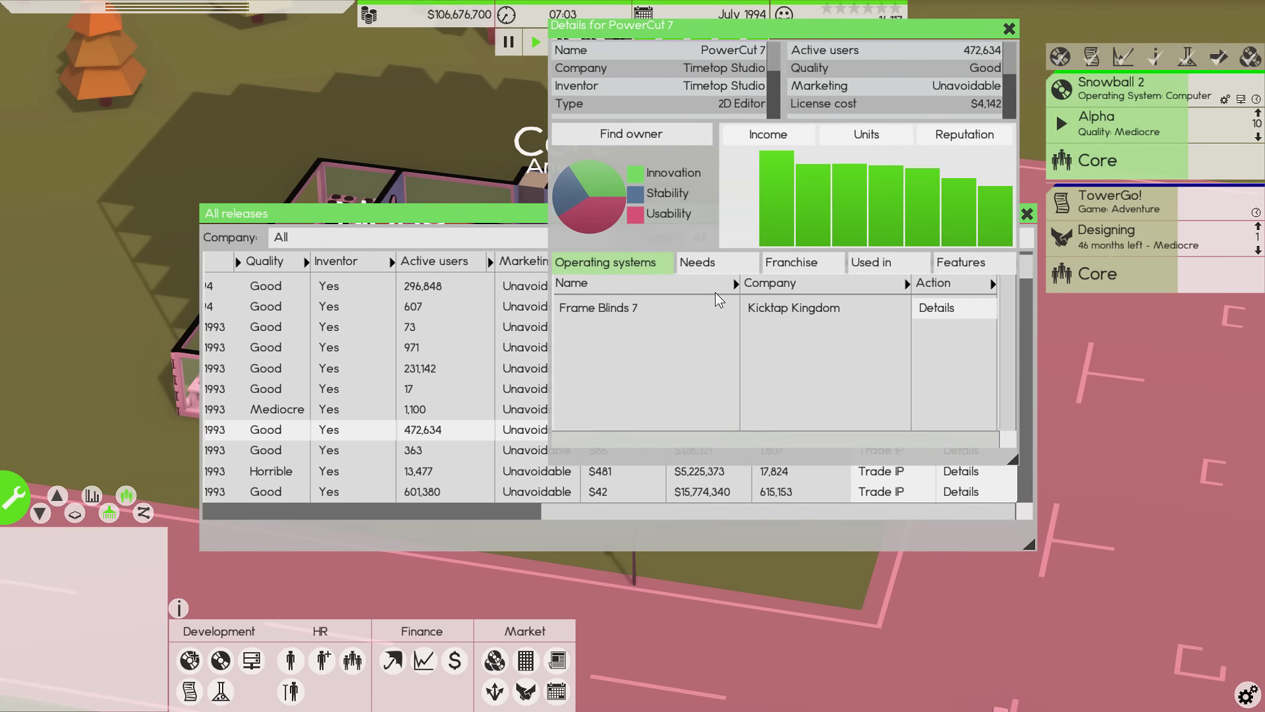
left_click(949, 265)
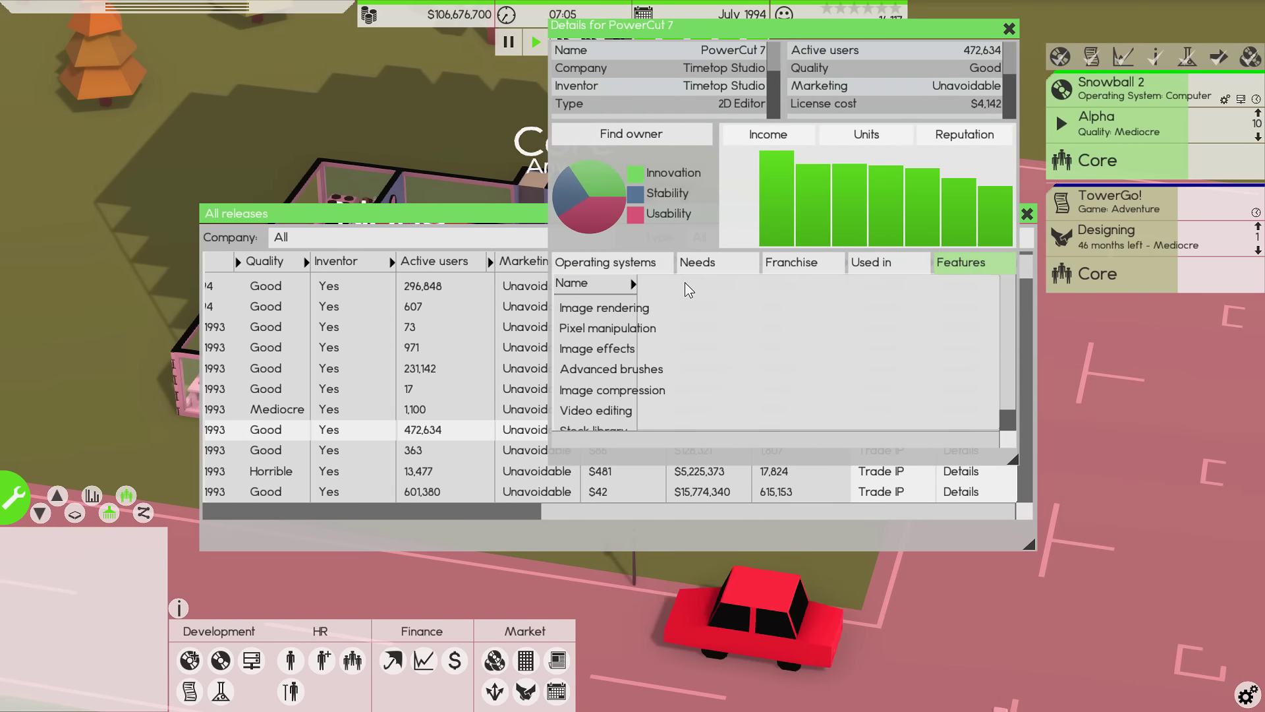
left_click_drag(630, 285, 711, 284)
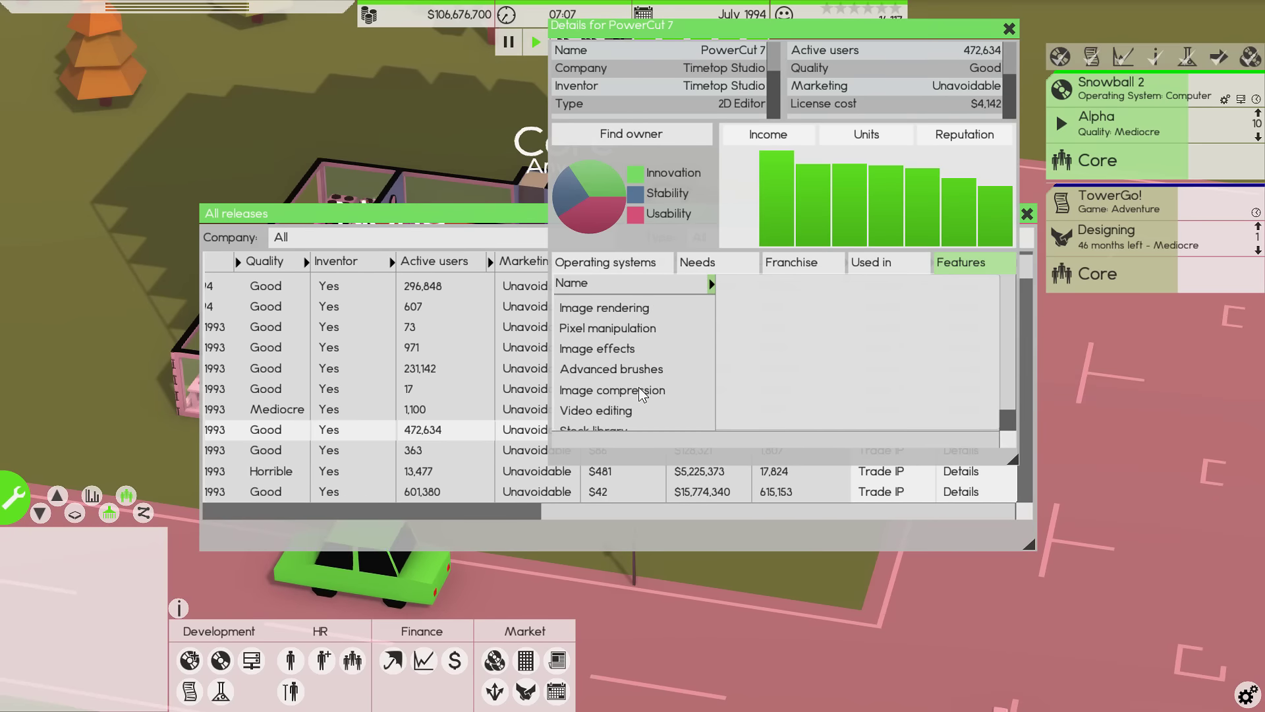
left_click_drag(806, 31, 924, 57)
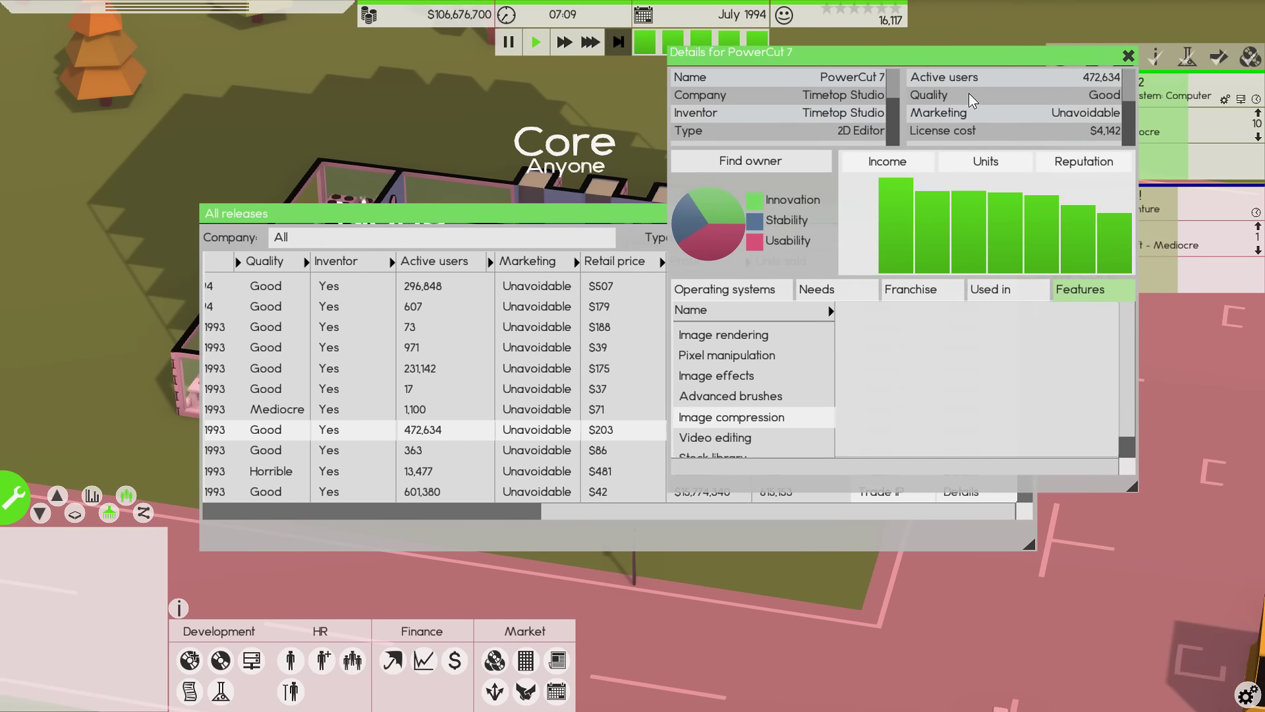
scroll(970, 94, "down", 3)
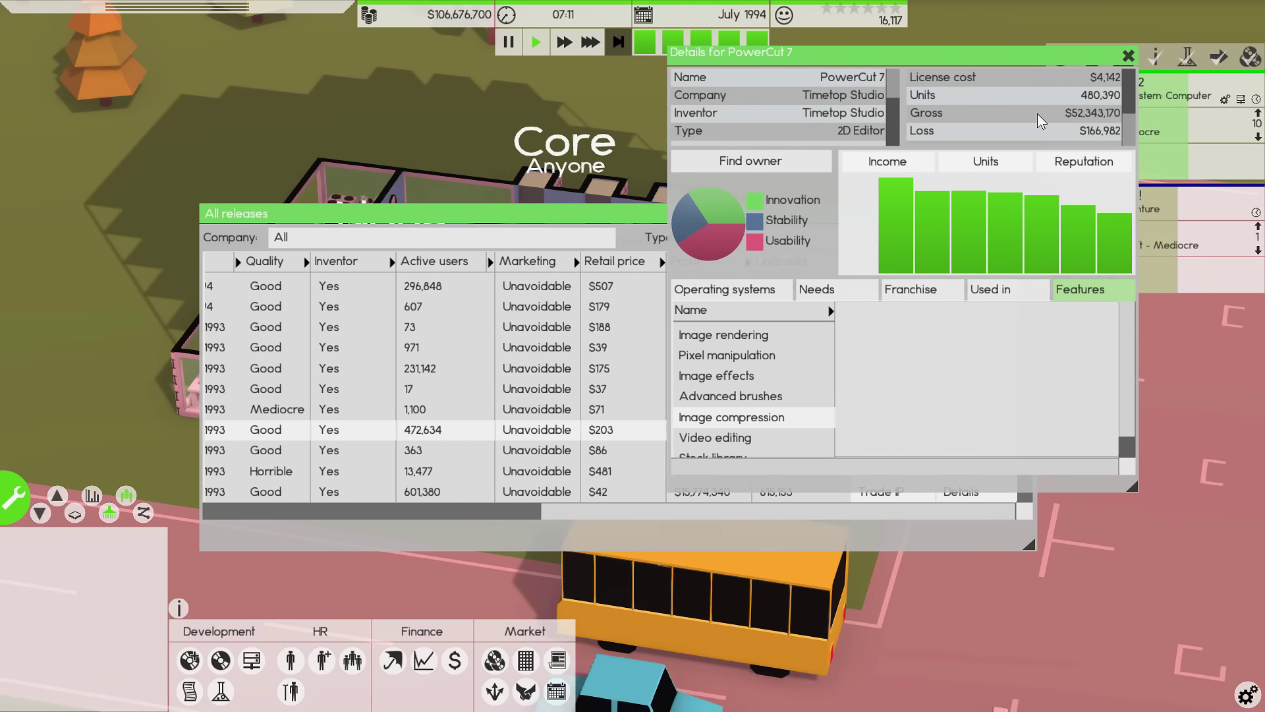
scroll(1036, 114, "up", 3)
left_click_drag(567, 212, 515, 189)
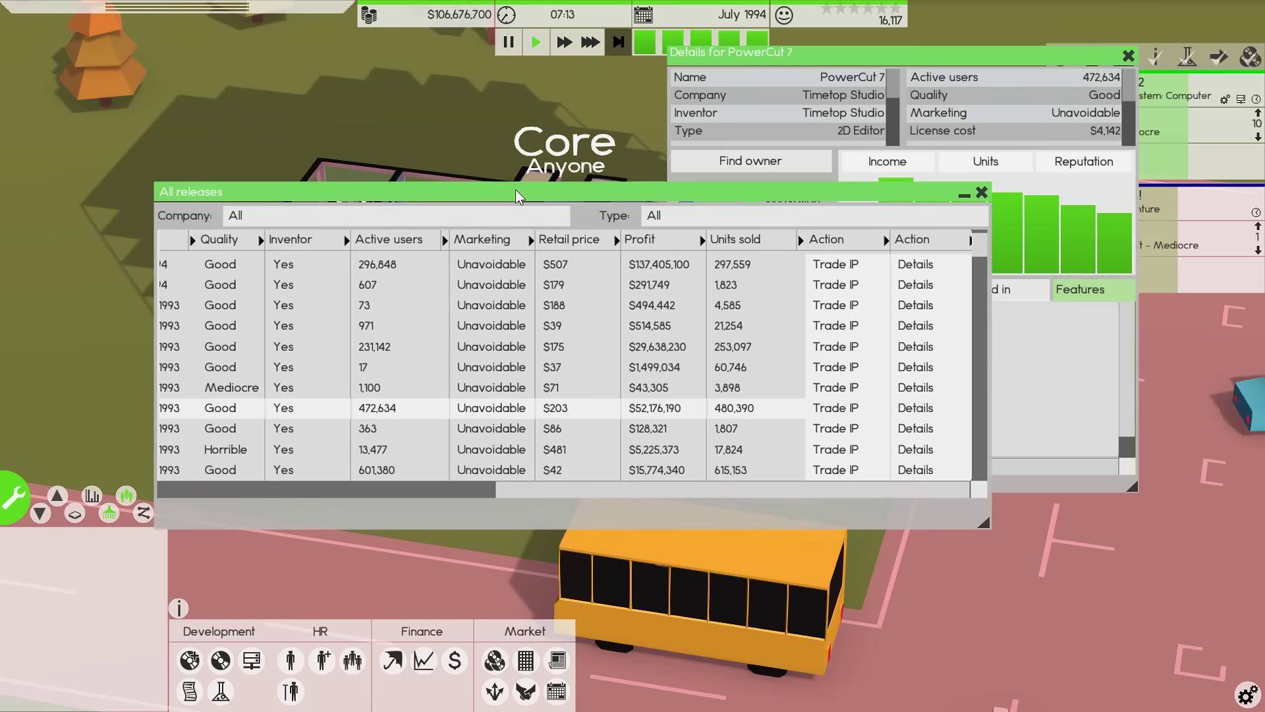
left_click_drag(545, 490, 205, 476)
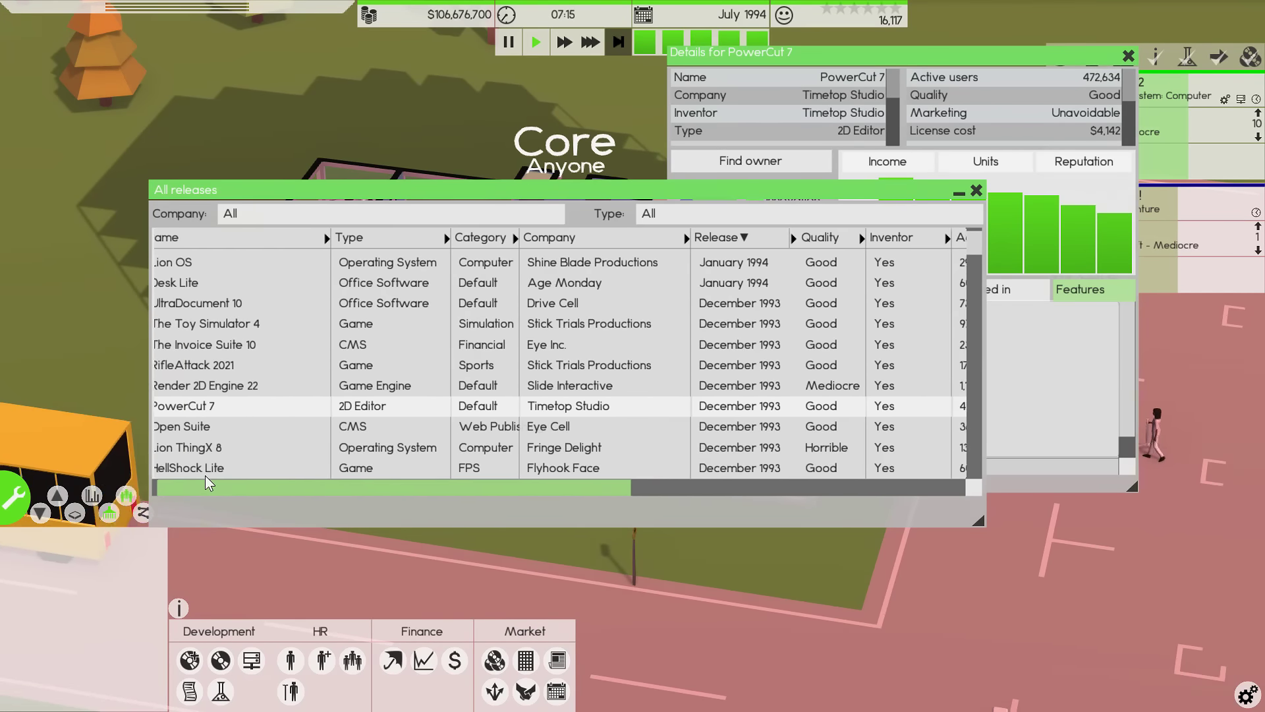
scroll(232, 431, "down", 2)
scroll(232, 430, "down", 2)
scroll(276, 422, "down", 4)
scroll(321, 418, "down", 5)
scroll(321, 420, "down", 2)
scroll(321, 419, "down", 2)
scroll(321, 419, "down", 2)
scroll(322, 419, "down", 3)
scroll(322, 418, "down", 3)
scroll(325, 418, "down", 2)
scroll(329, 418, "down", 3)
scroll(328, 419, "down", 4)
scroll(329, 418, "down", 3)
scroll(328, 418, "down", 3)
scroll(337, 423, "down", 1)
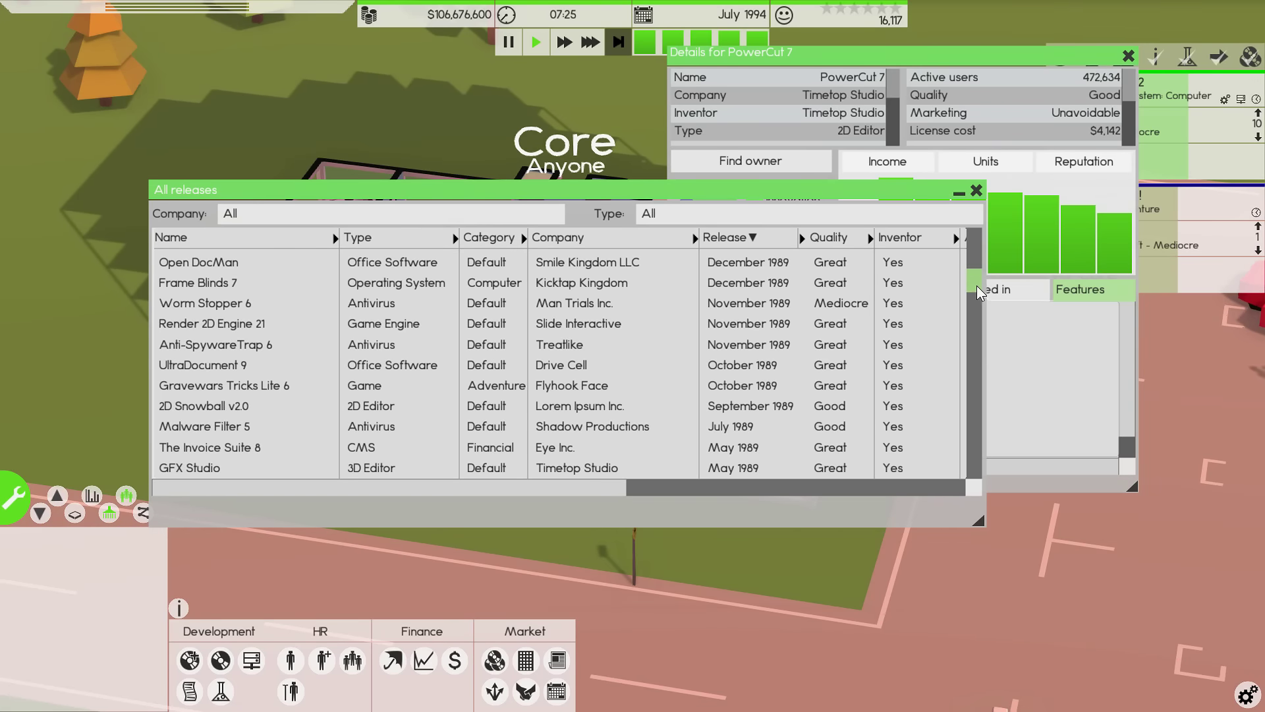
left_click_drag(975, 284, 967, 197)
left_click(976, 191)
- Check PowerCut 7's Franchise, Needs, Used in and Operating systems tabs, then close its details
left_click_drag(868, 54, 779, 225)
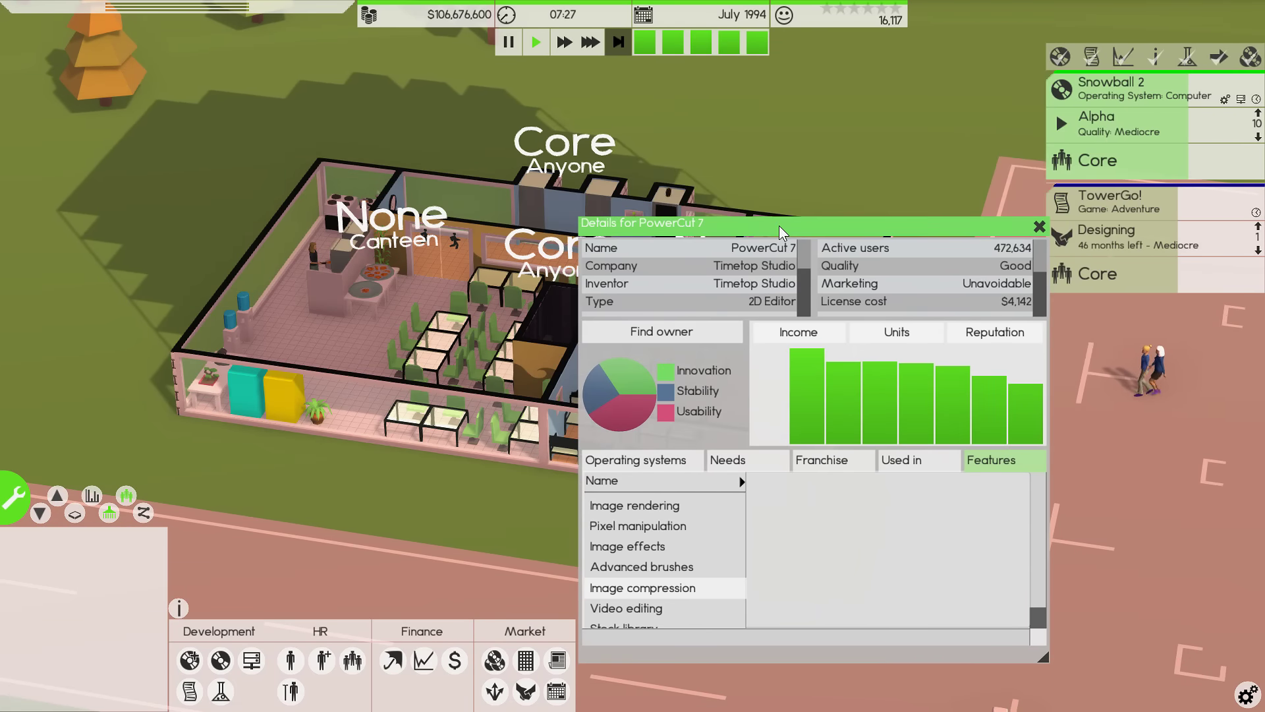
left_click(842, 460)
left_click(750, 459)
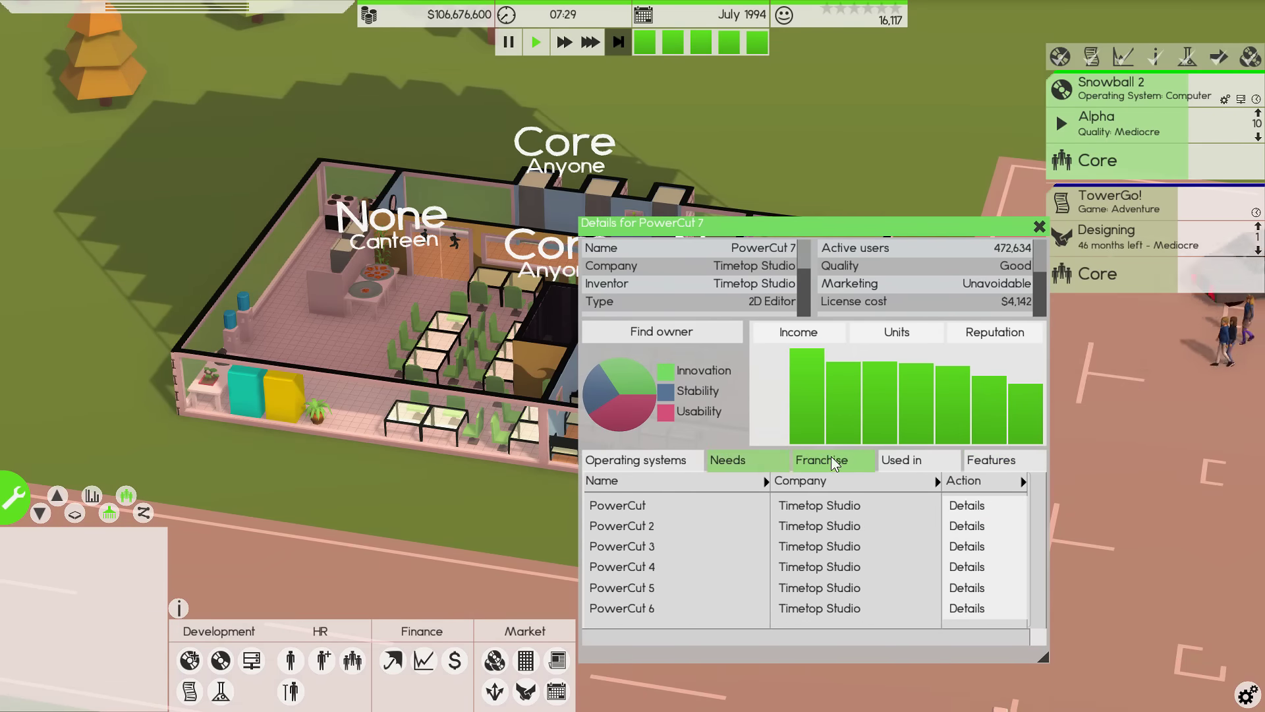
left_click(900, 460)
left_click(768, 461)
left_click(642, 456)
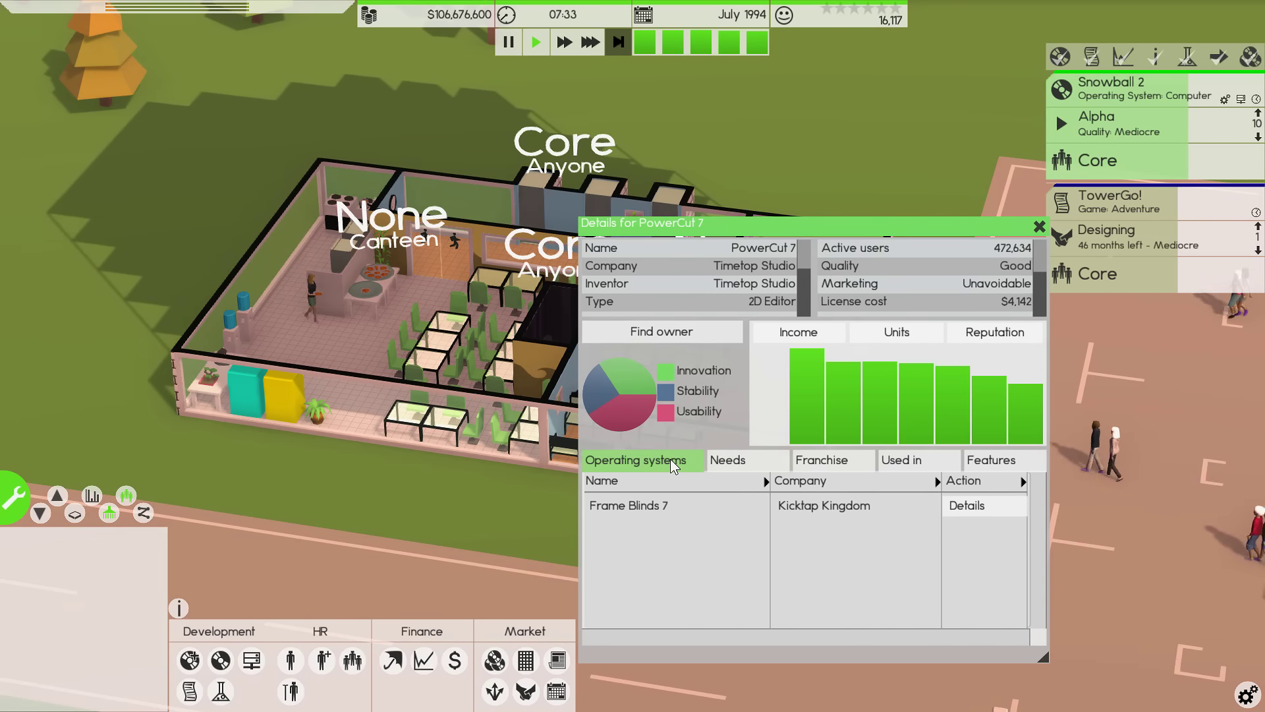
left_click(994, 460)
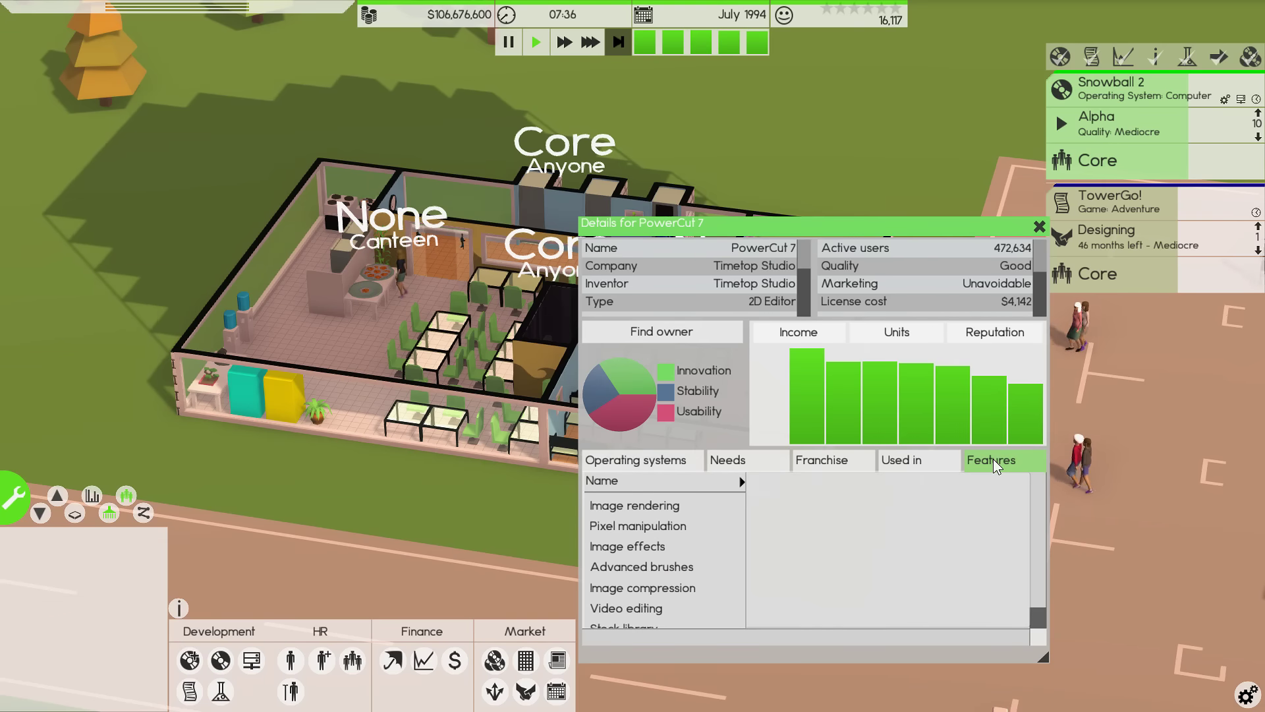
left_click(1041, 225)
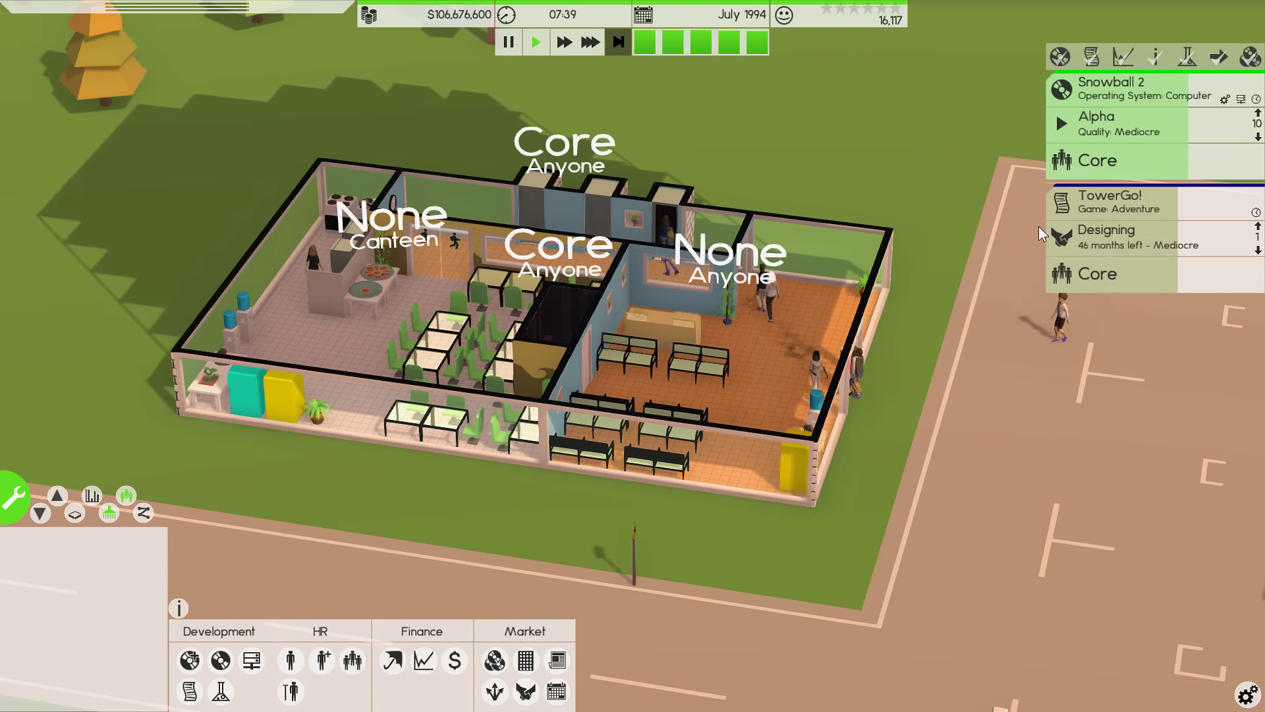
- Run the game at fastest speed and move down to the basement server room
key("3")
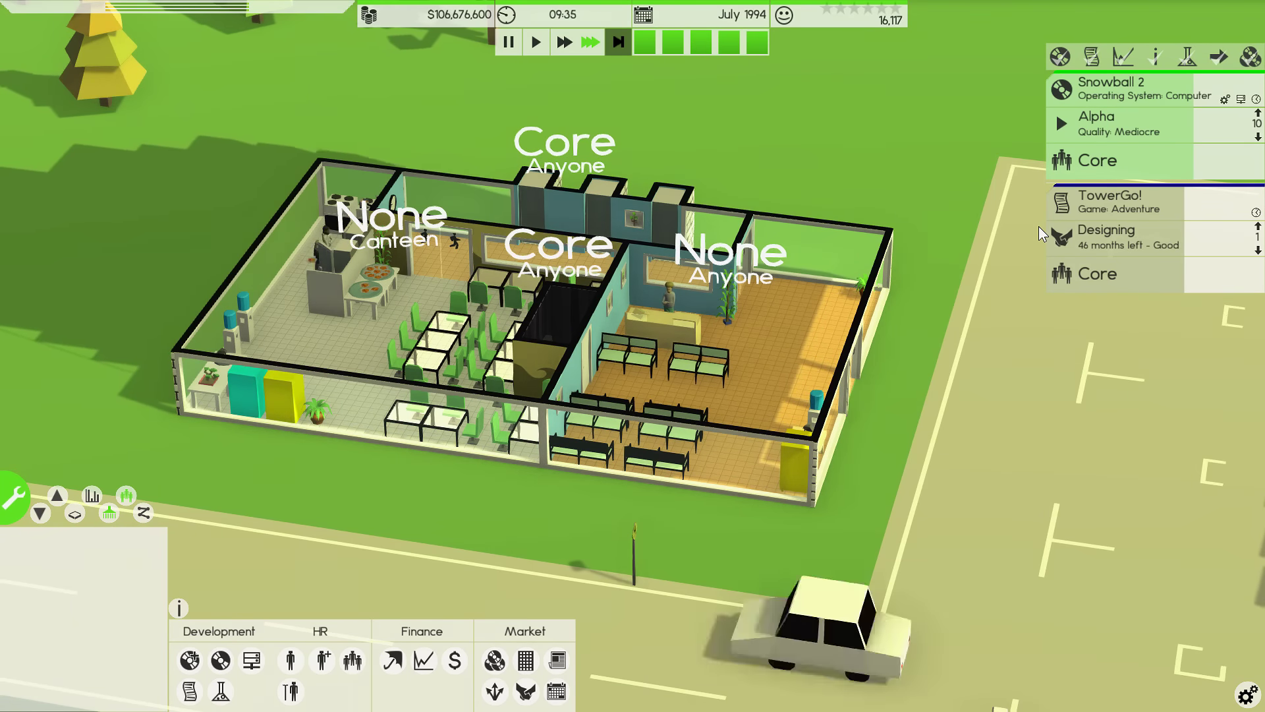
key("Page_Down")
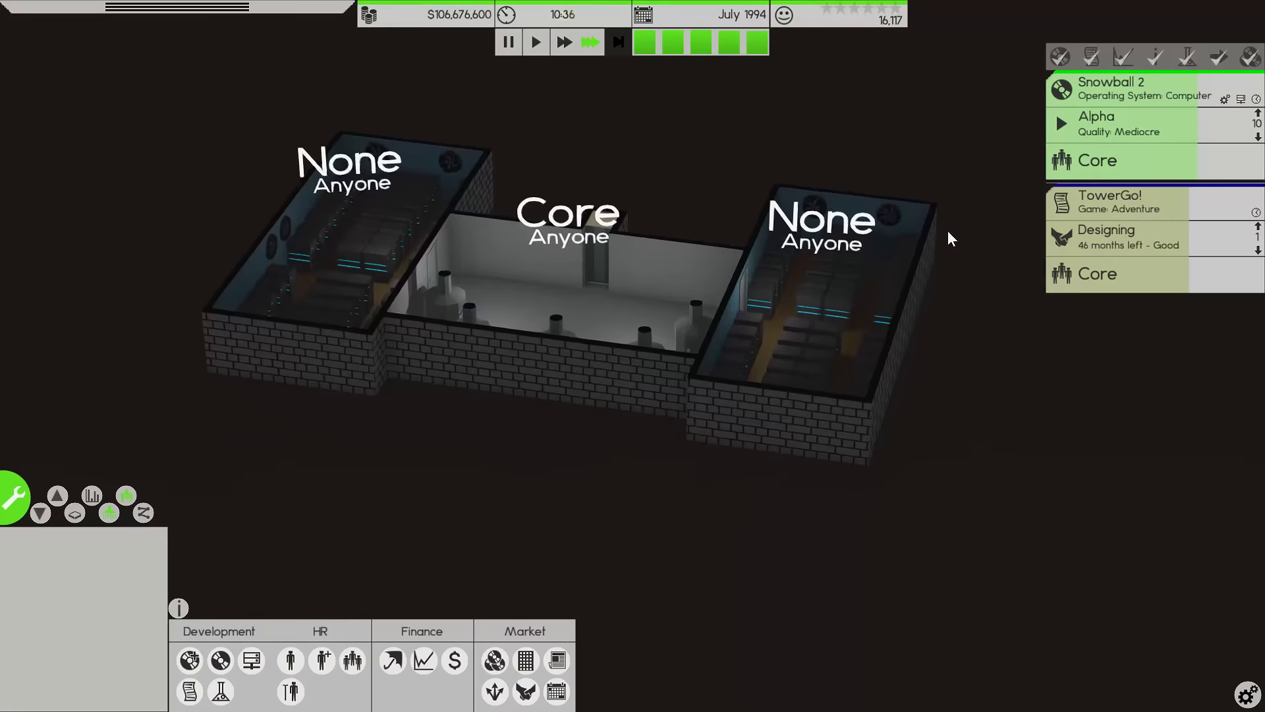
left_click(343, 313)
scroll(343, 314, "up", 2)
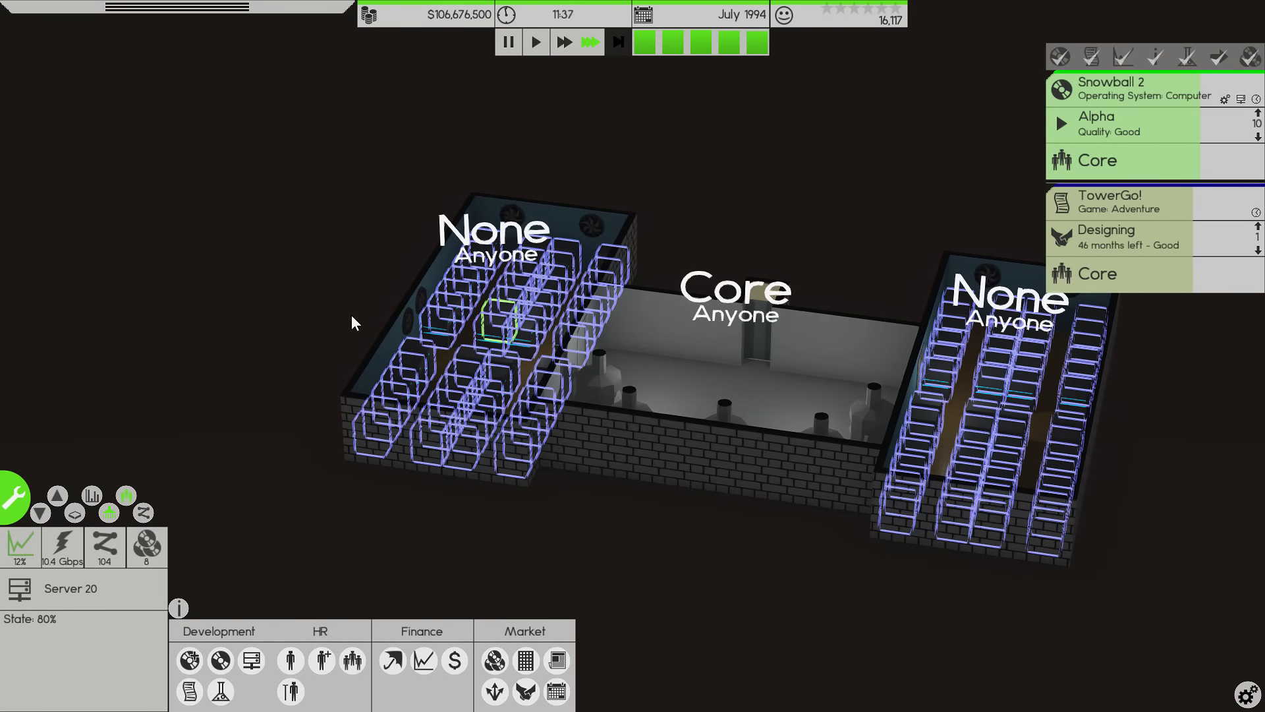
left_click(308, 299)
scroll(308, 299, "up", 2)
- Enlarge the Servers list, sort its processes by Bandwidth, select Delegatation 7, then close it
left_click(252, 660)
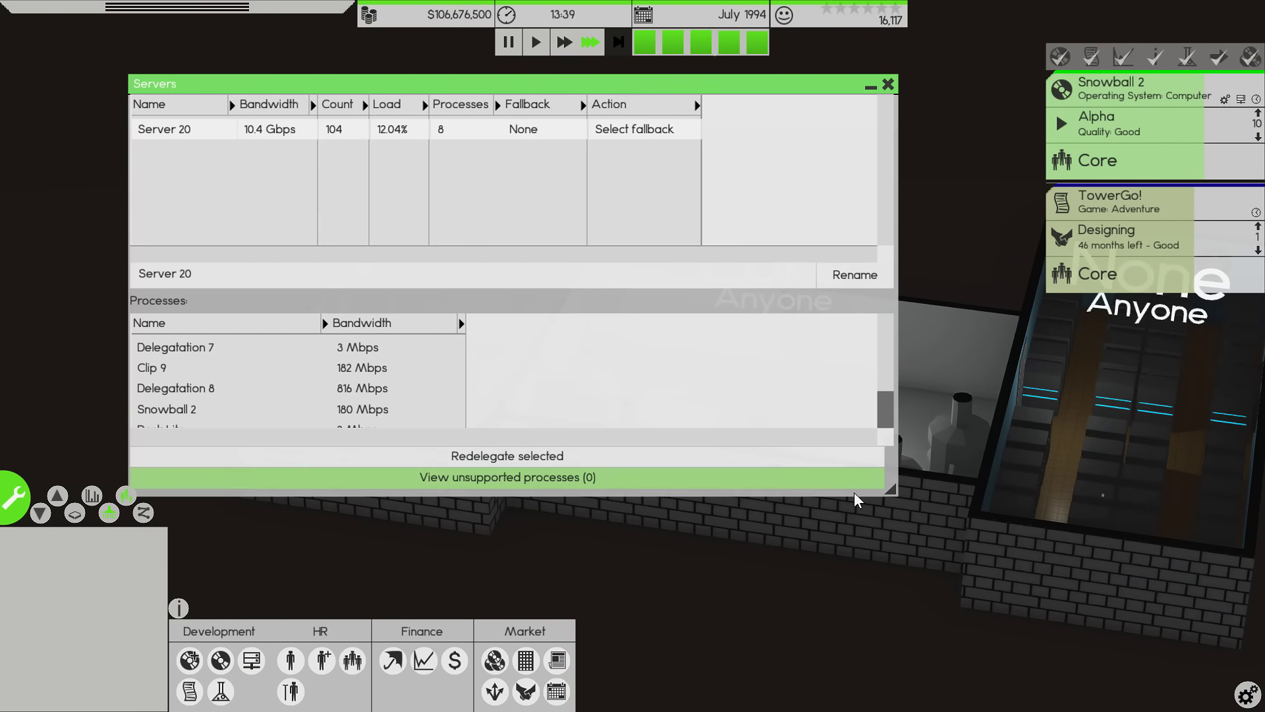
left_click_drag(891, 489, 888, 574)
scroll(304, 410, "down", 2)
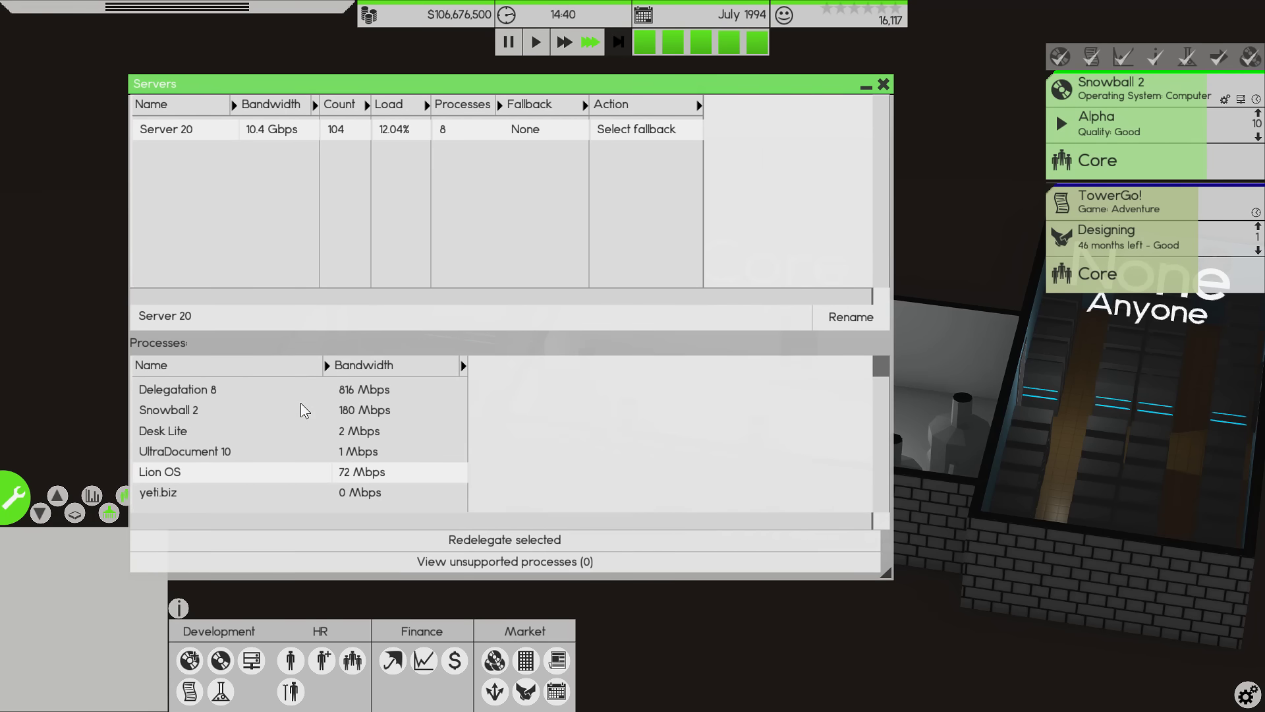
scroll(319, 409, "up", 2)
left_click(362, 368)
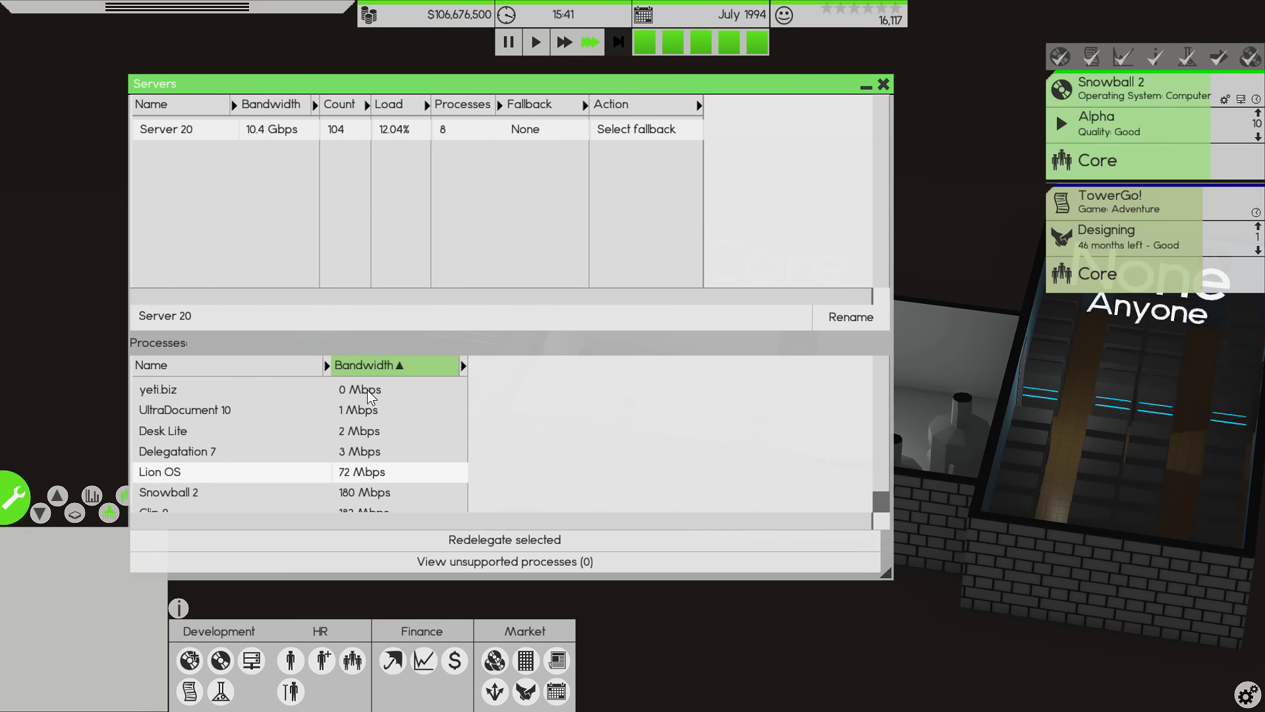
left_click(364, 453)
scroll(364, 454, "down", 2)
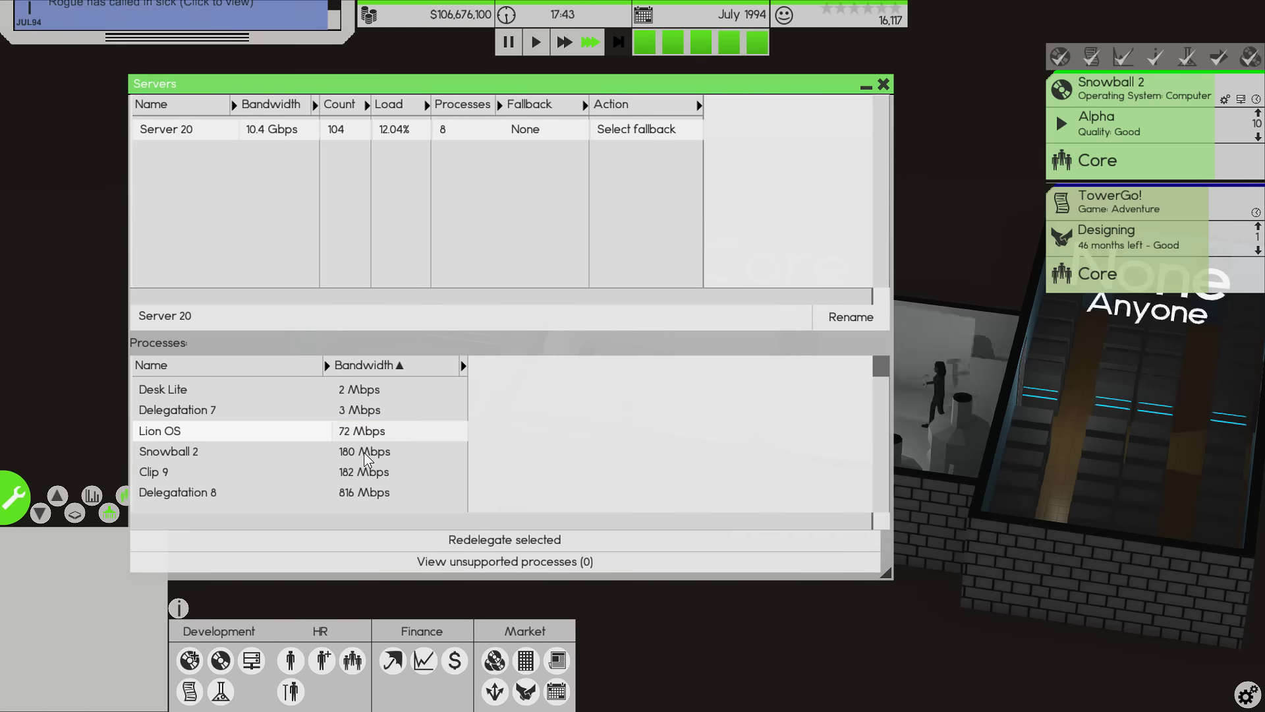
left_click(884, 85)
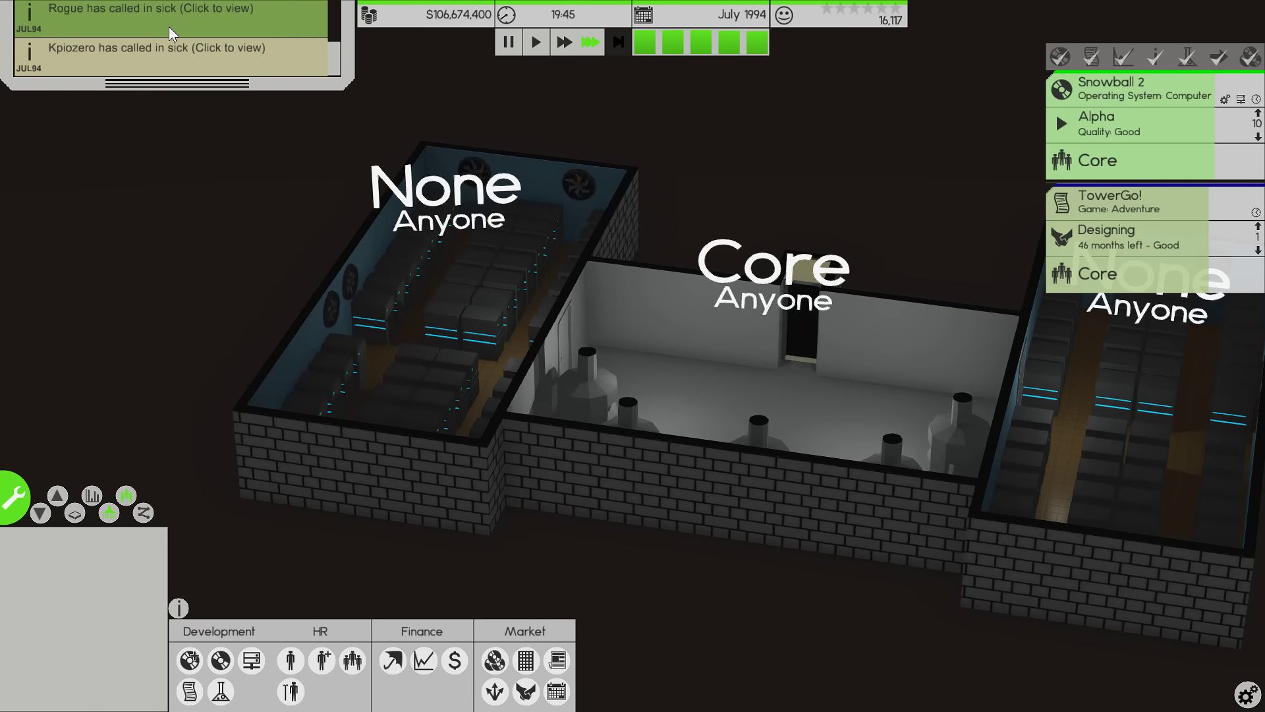
- Go to the Marketing and Leaders floor and start renaming new marketer Sheila Atkins
key("d")
key("Page_Up")
key("Page_Up")
key("Page_Up")
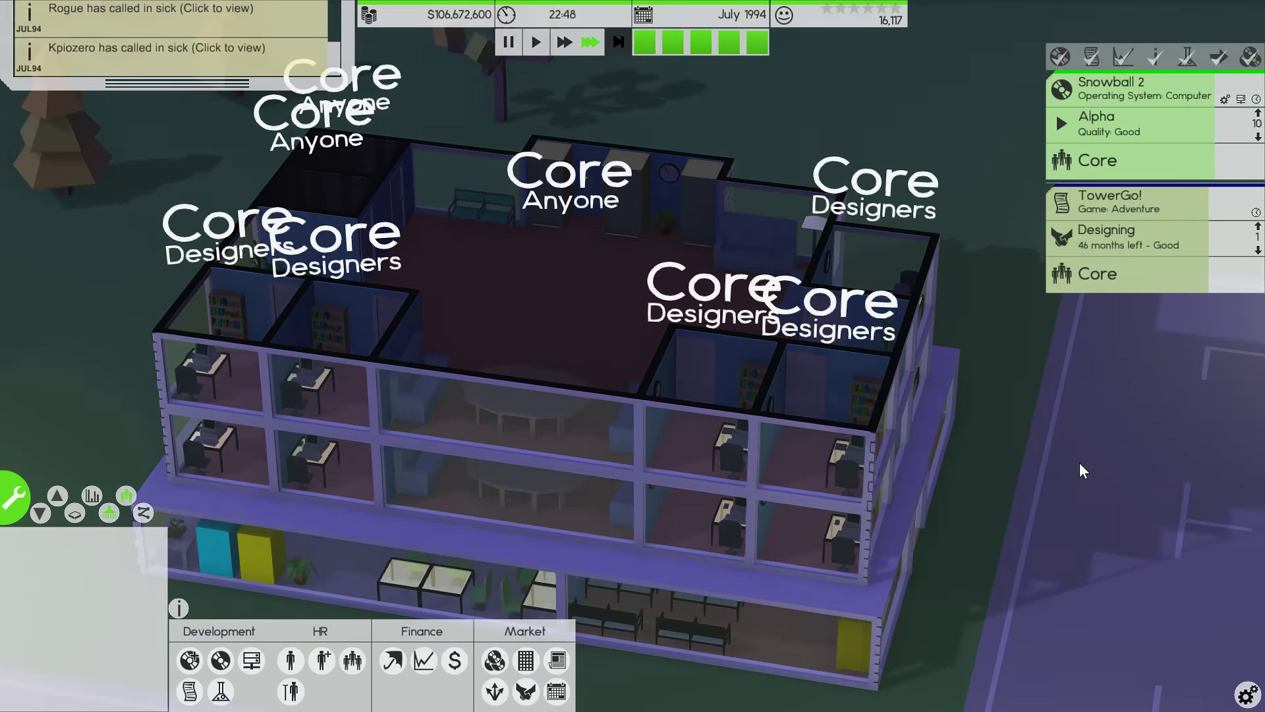
key("Page_Up")
key("Page_Up")
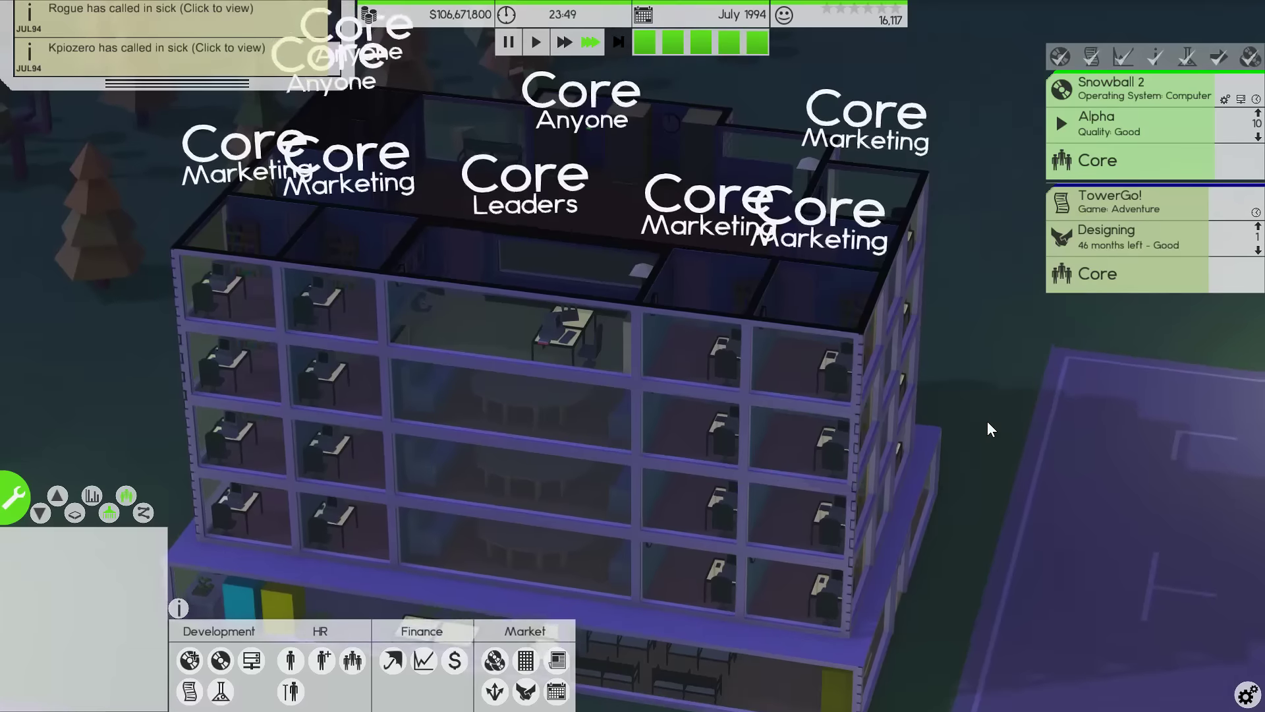
key("Page_Down")
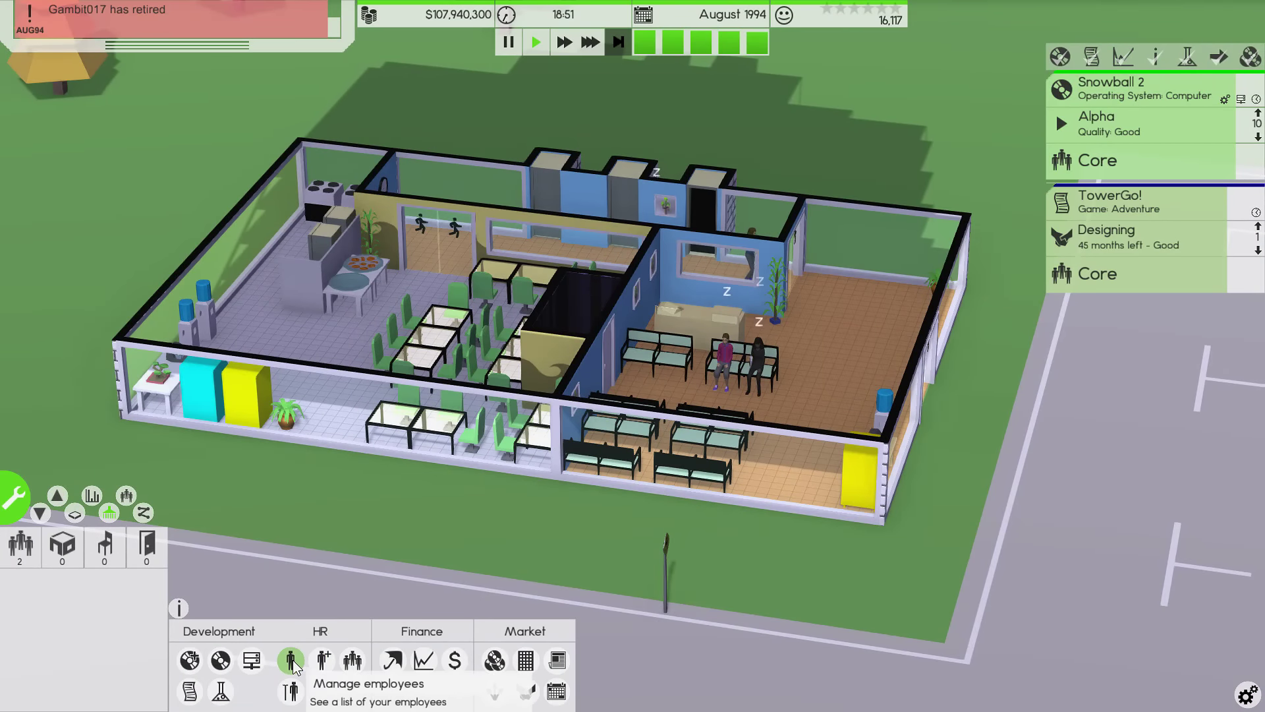
left_click(289, 659)
scroll(559, 297, "down", 2)
double_click(415, 224)
left_click(482, 309)
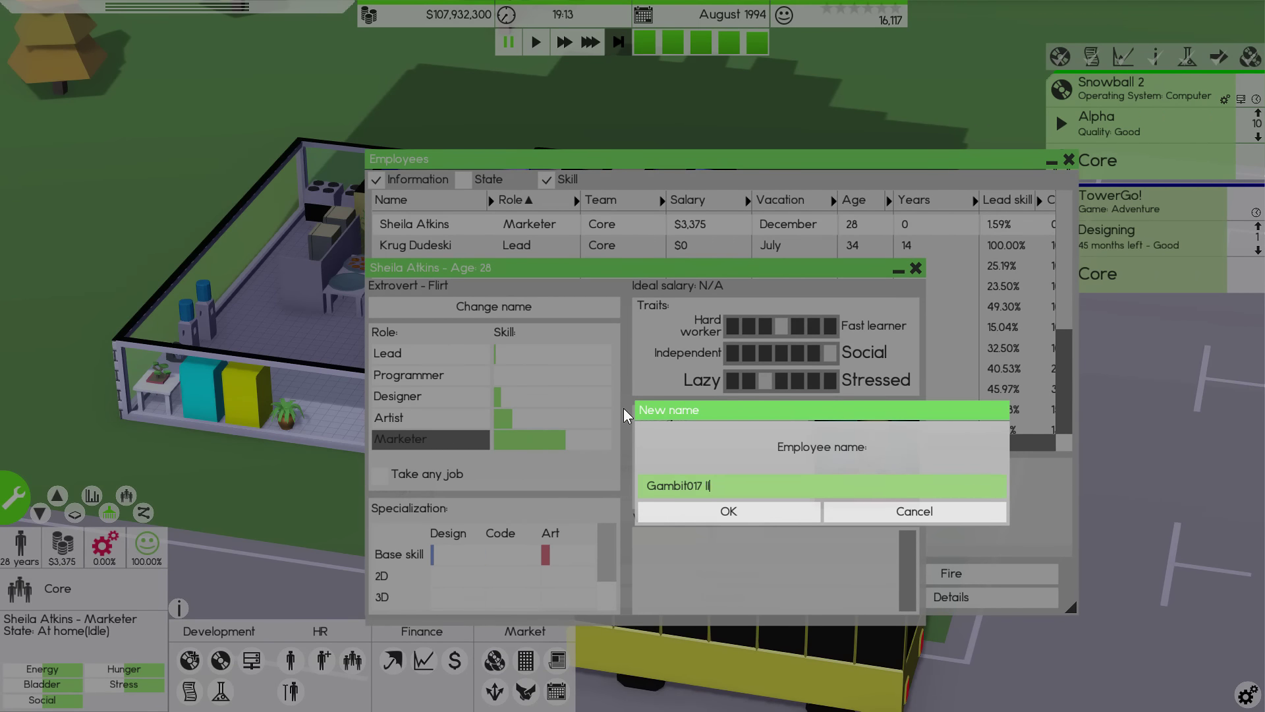
- Confirm the name Gambit017 II and enroll him in the 2D marketing education course
left_click(708, 510)
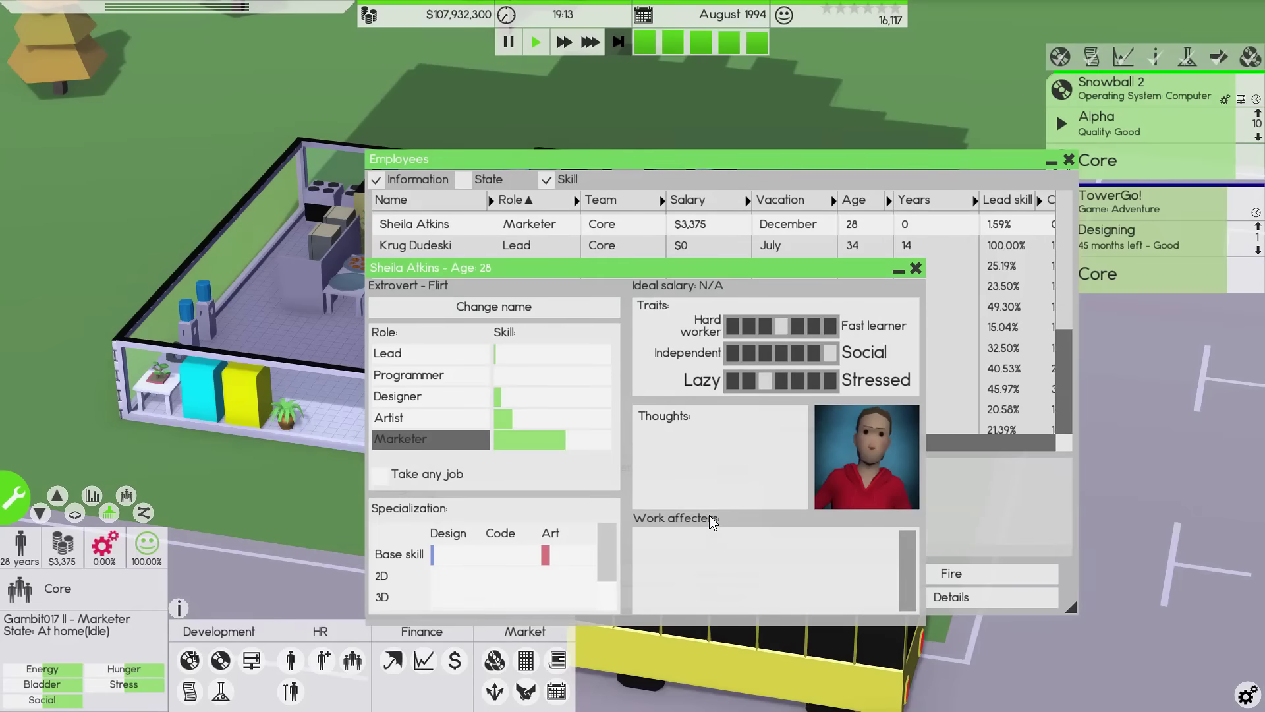
left_click(916, 269)
scroll(593, 326, "down", 1)
scroll(554, 317, "down", 1)
scroll(439, 300, "down", 5)
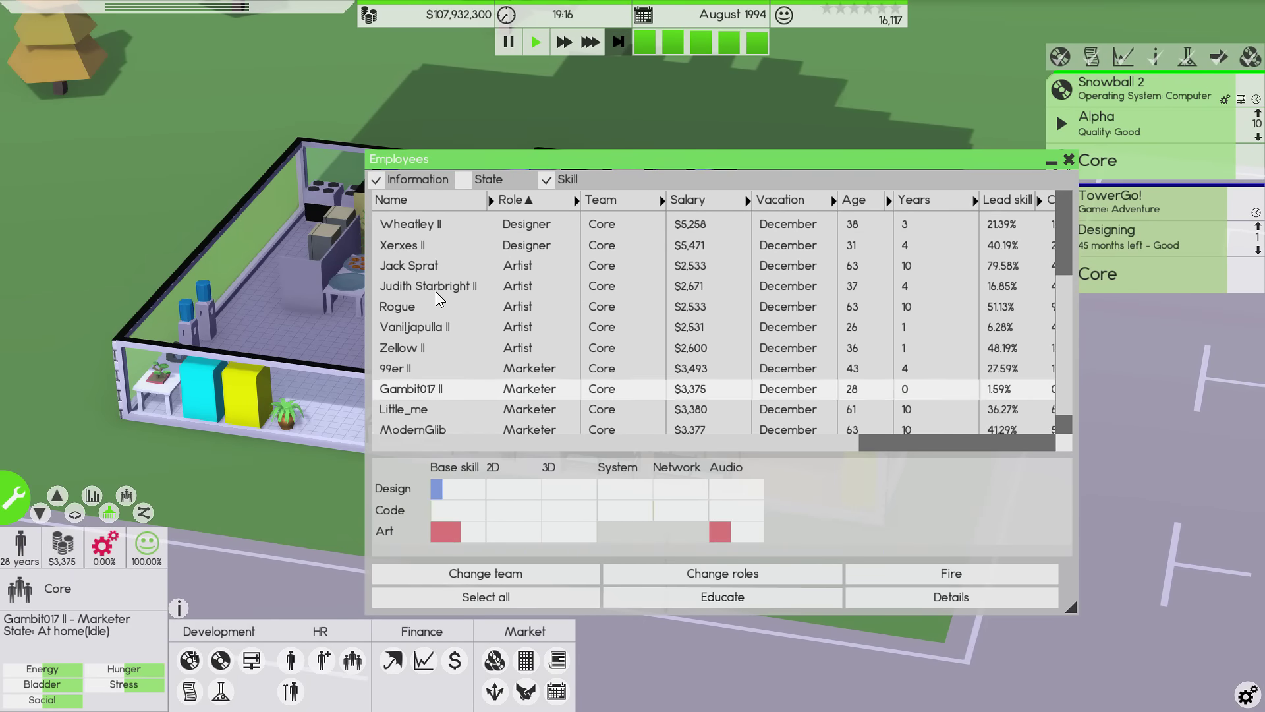
scroll(439, 300, "down", 2)
left_click(427, 348)
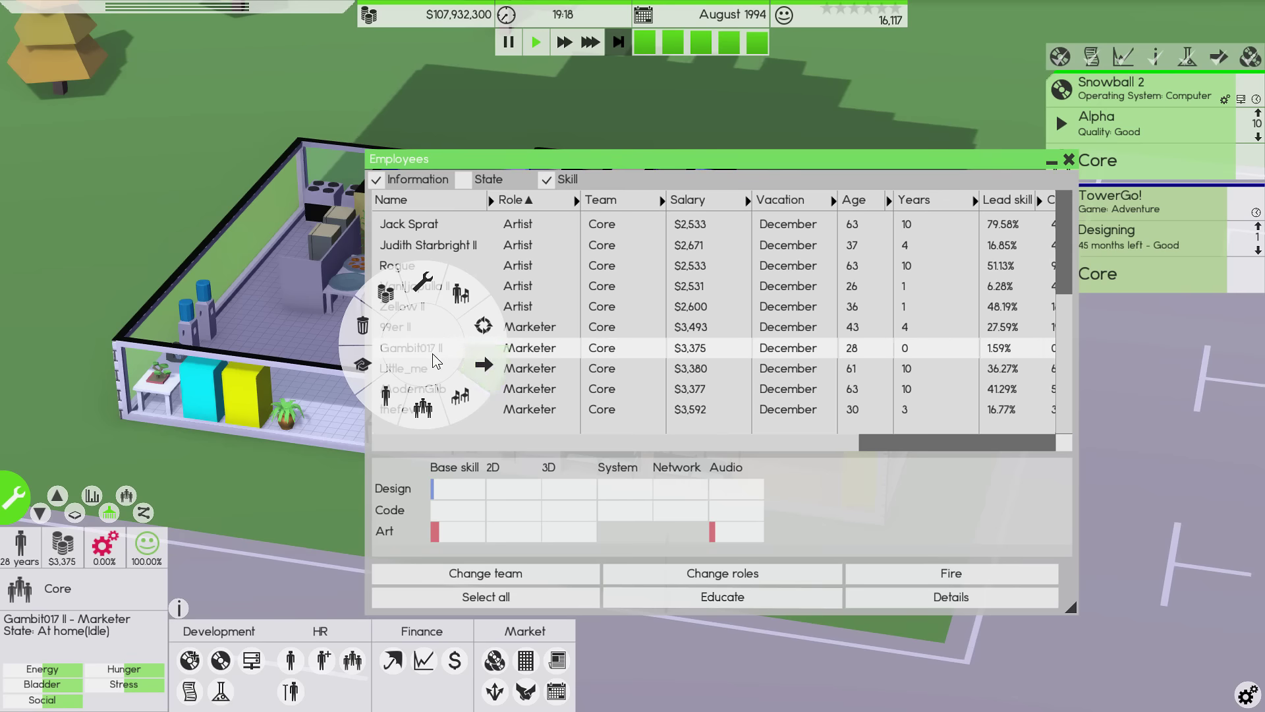
left_click(431, 361)
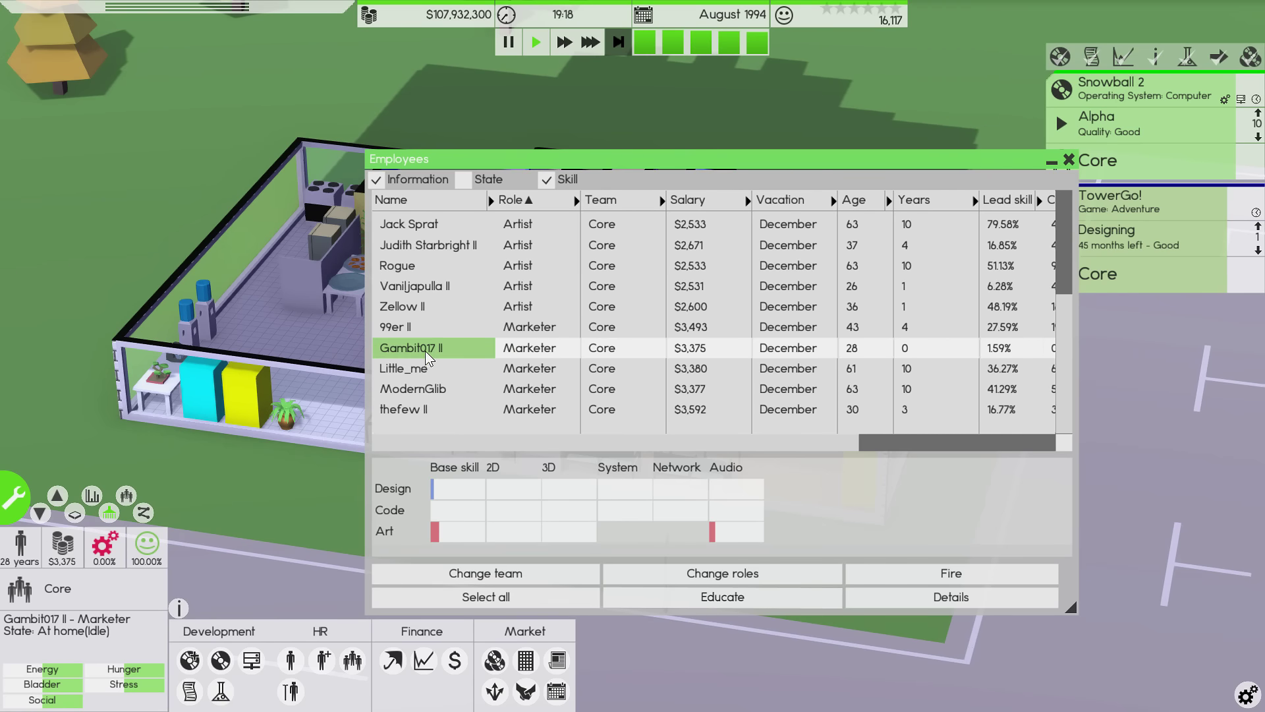
left_click(680, 599)
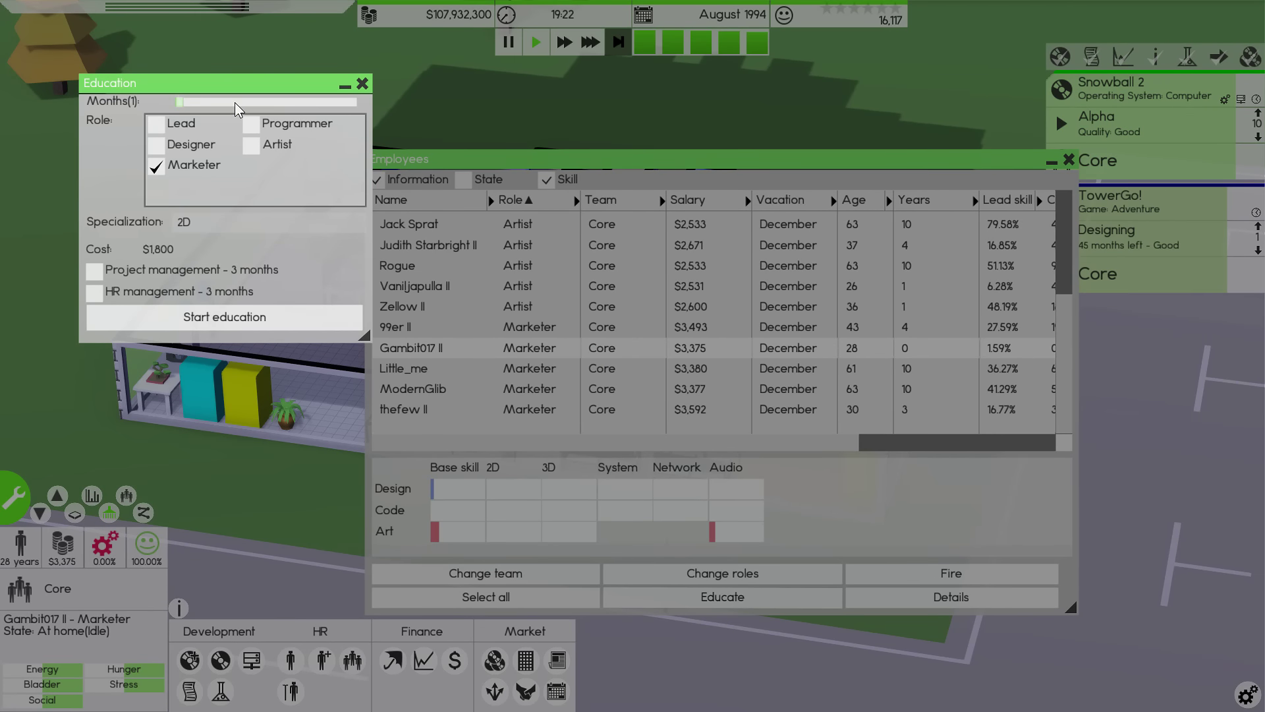
left_click(231, 321)
mouse_move(711, 445)
left_mouse_down()
mouse_move(937, 442)
mouse_move(922, 441)
left_mouse_up()
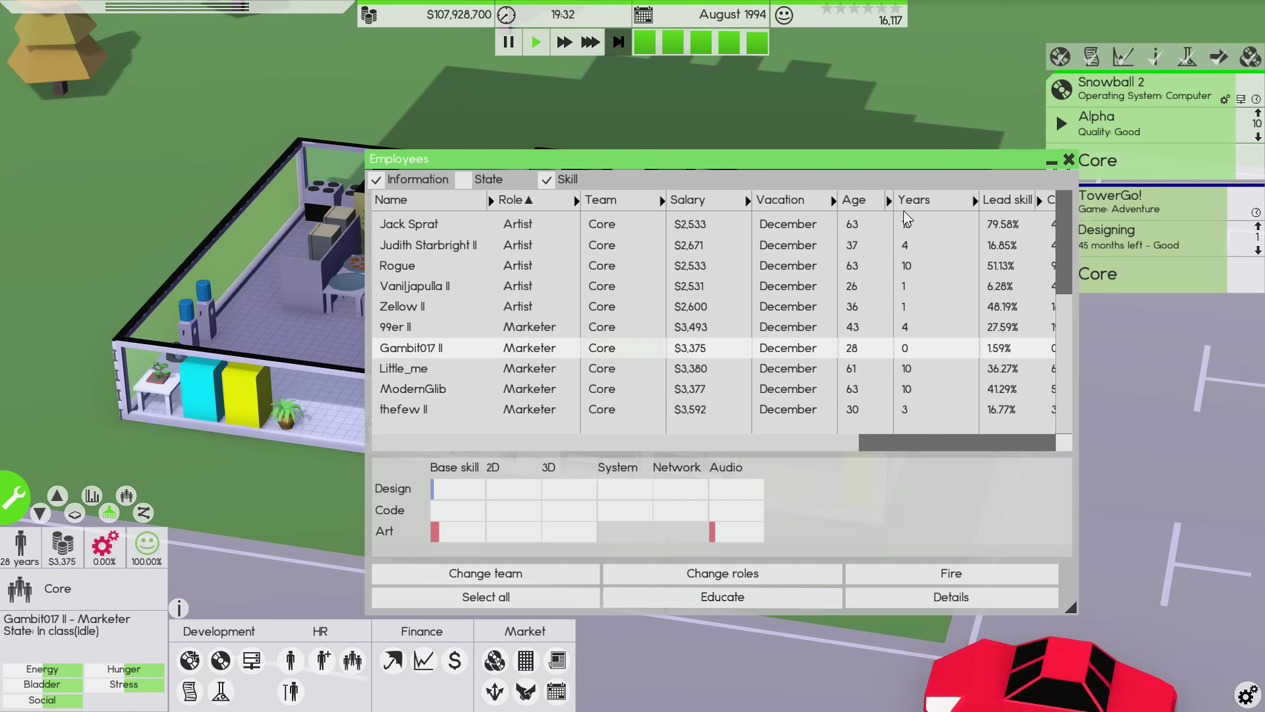
- Close the employee list, then inspect Emma Hobbs, Sonya Nunez and an office computer
left_click(1068, 159)
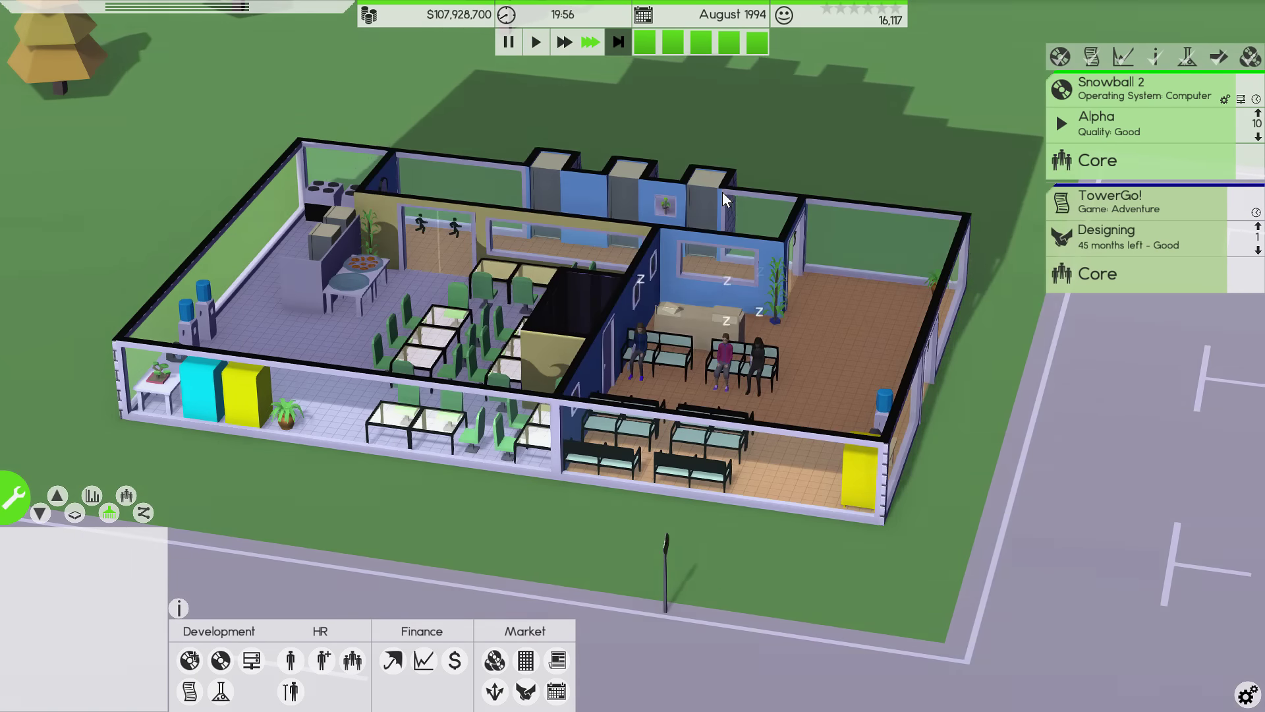
left_click(729, 358)
scroll(727, 358, "up", 2)
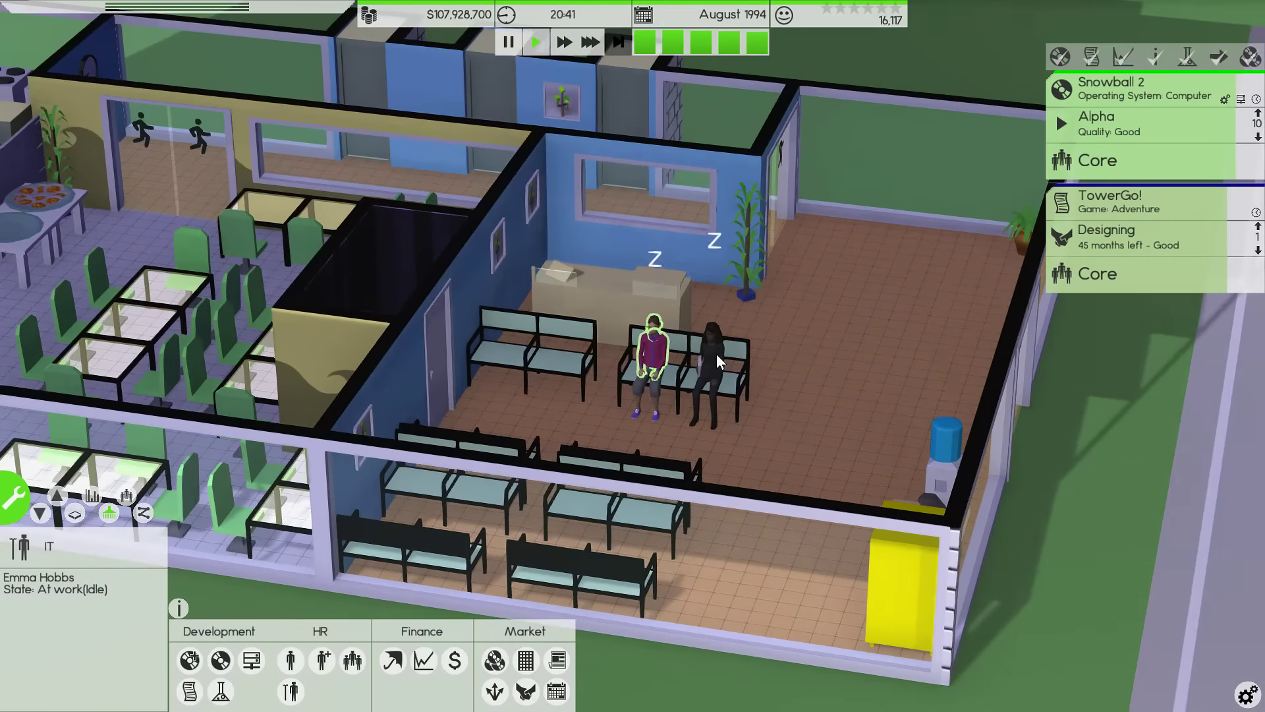
left_click(716, 353)
scroll(653, 299, "up", 1)
key("a")
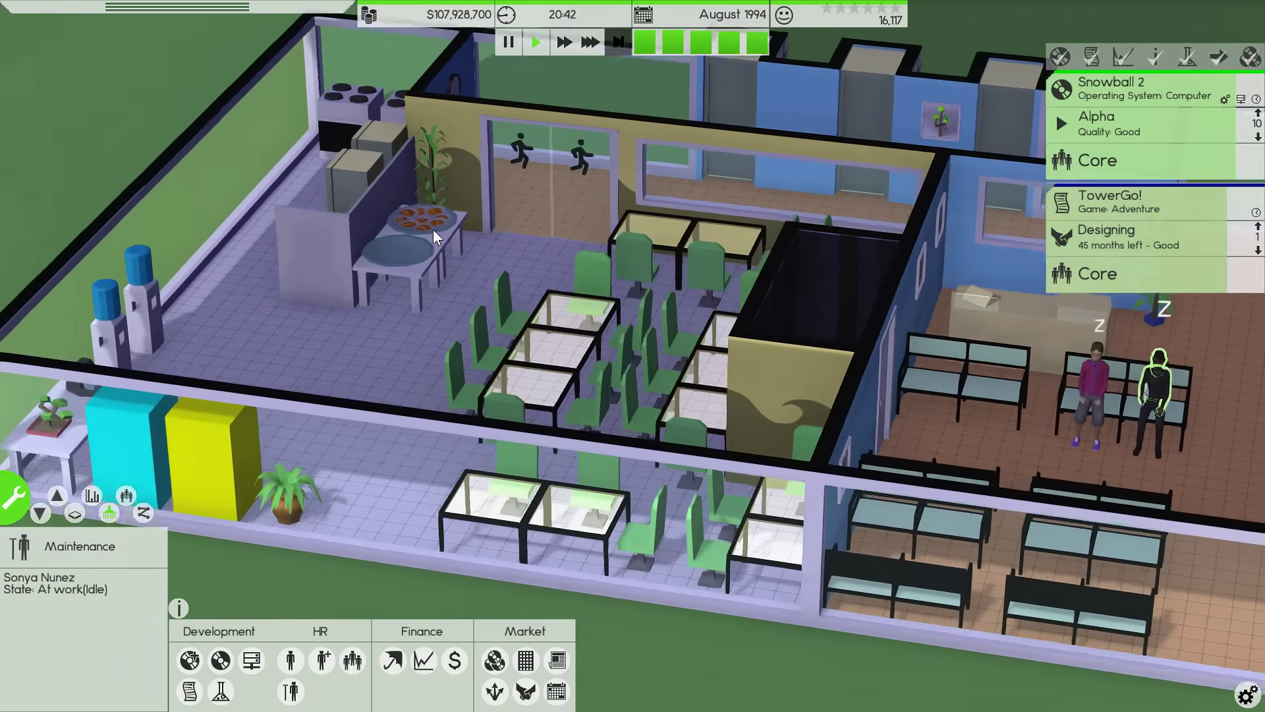
key("Page_Up")
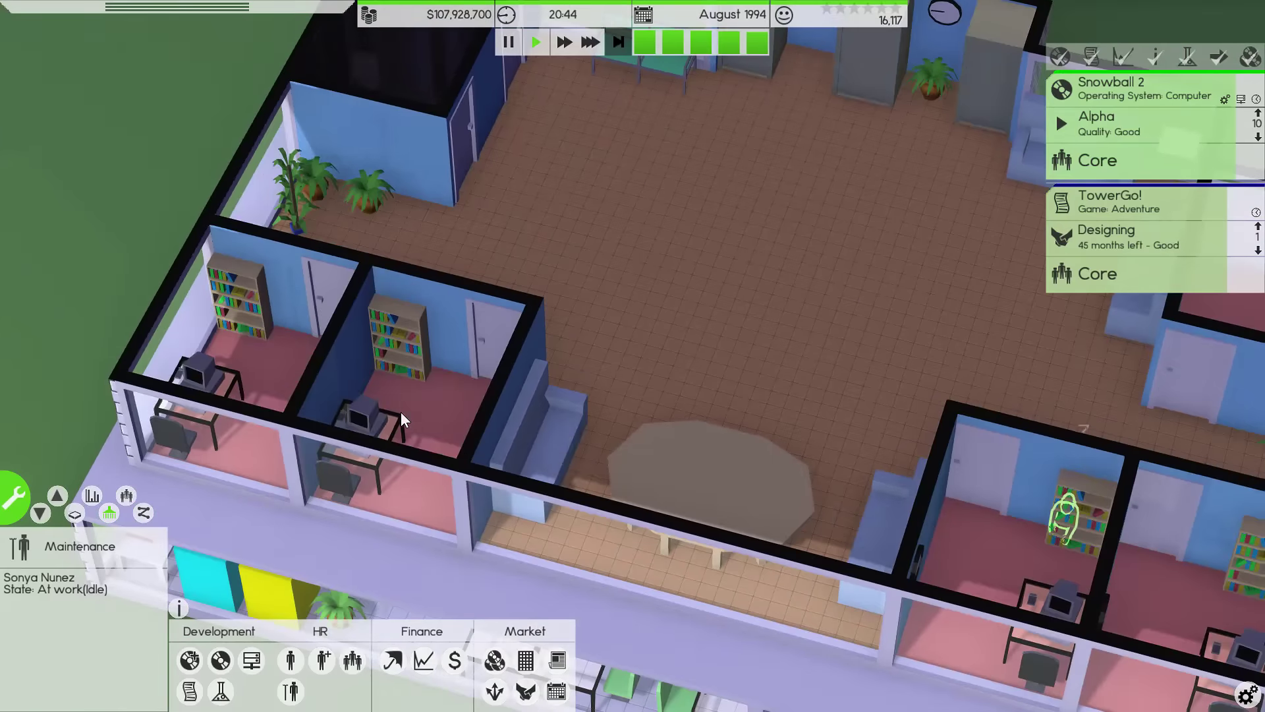
left_click(354, 414)
scroll(354, 414, "up", 2)
- Pan across the offices, then drop to the basement and inspect a server room
key("d")
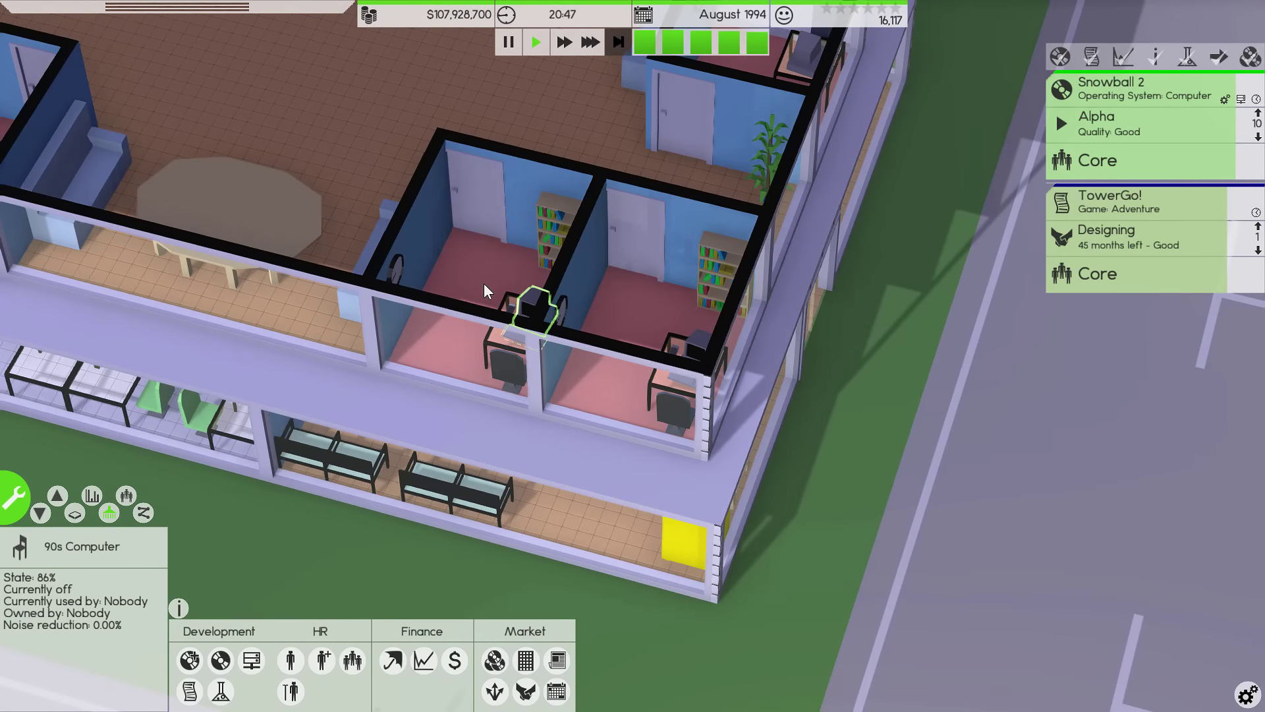
key("a")
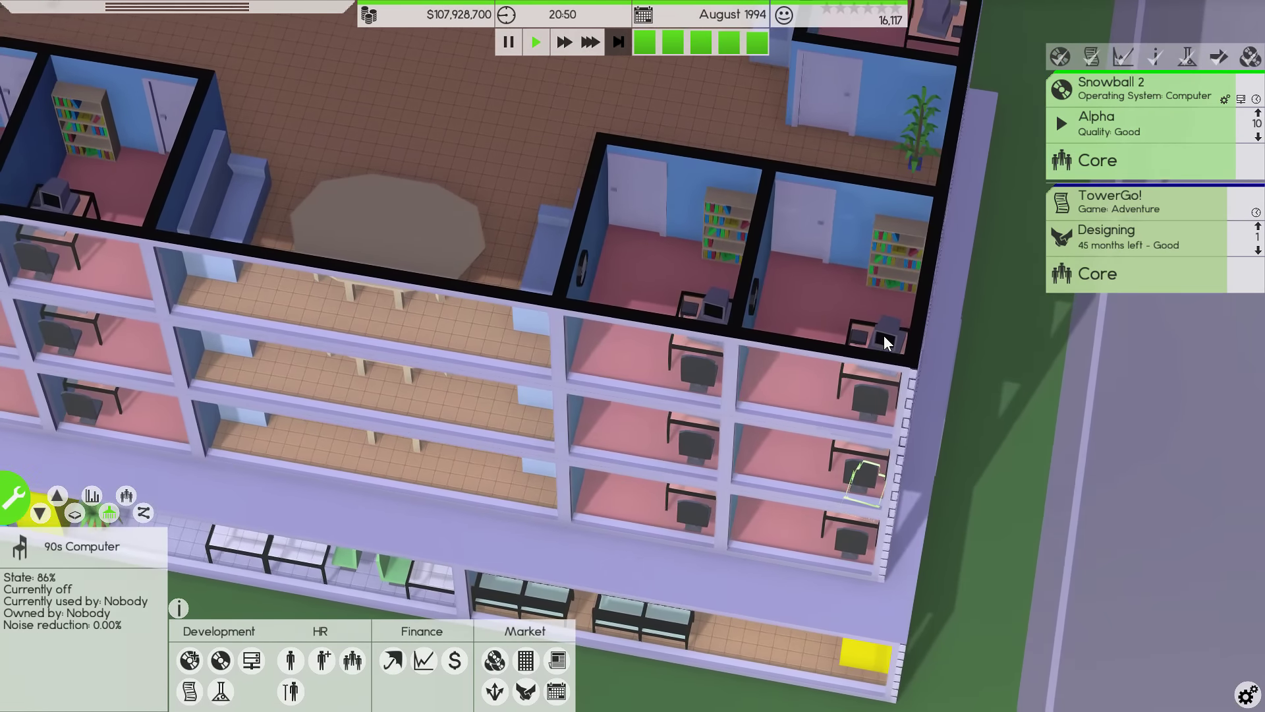
left_click_drag(881, 333, 880, 338)
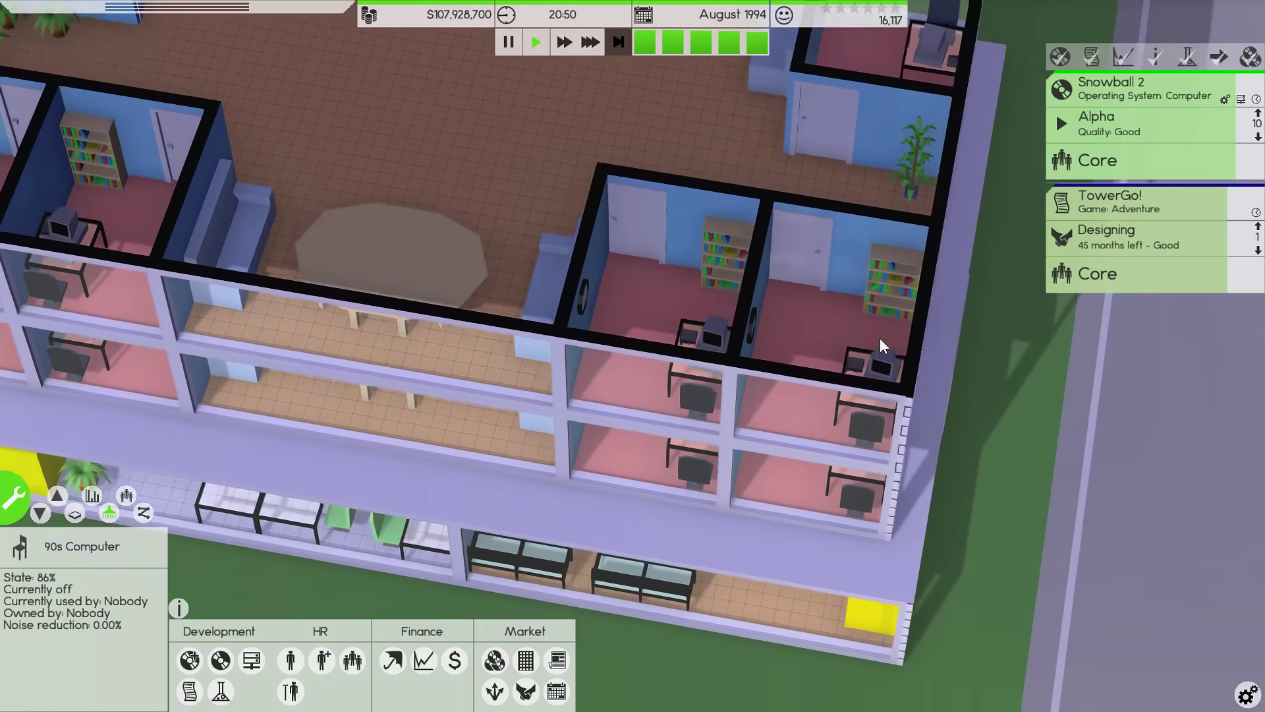
key("Page_Down")
key("Page_Down")
left_click(895, 351)
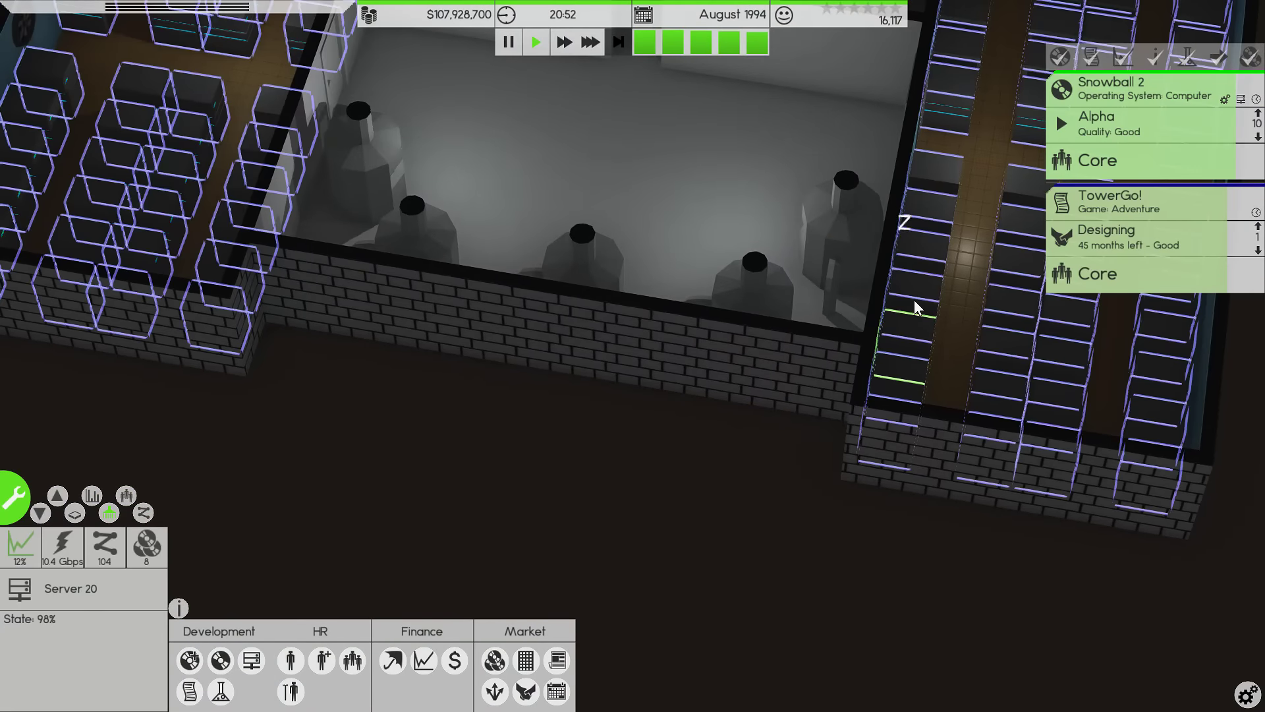
key("d")
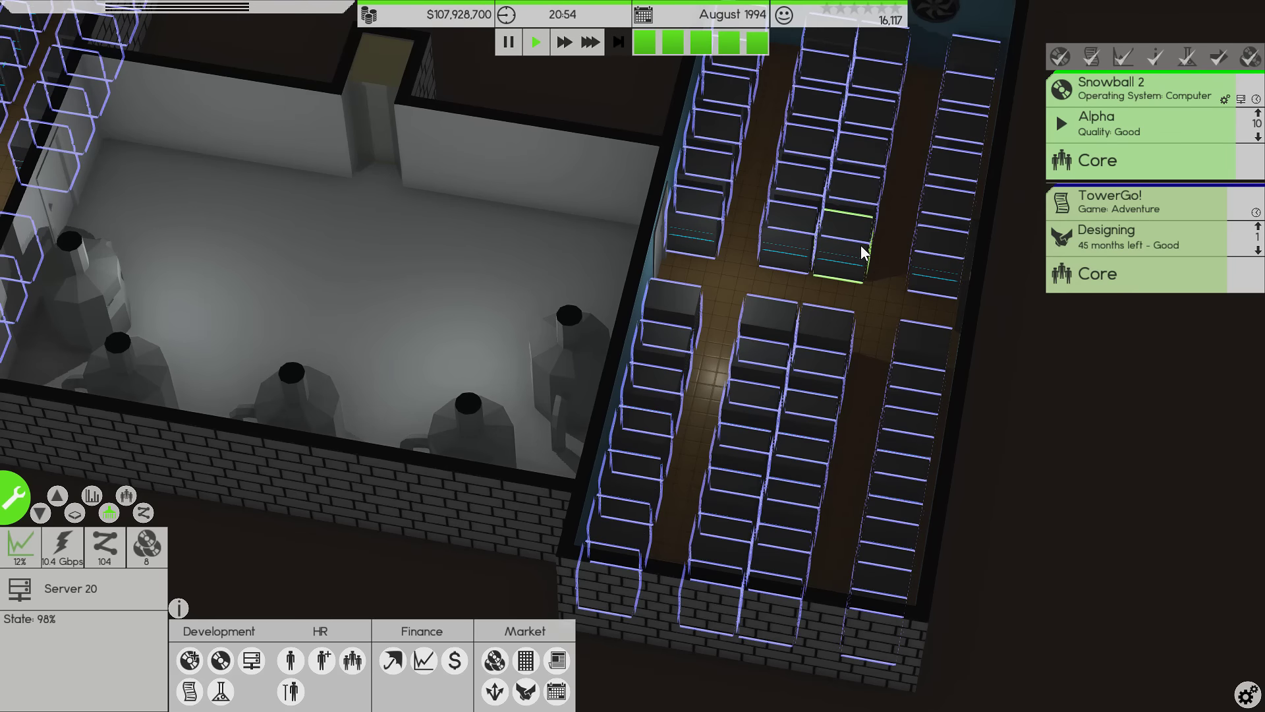
key("w")
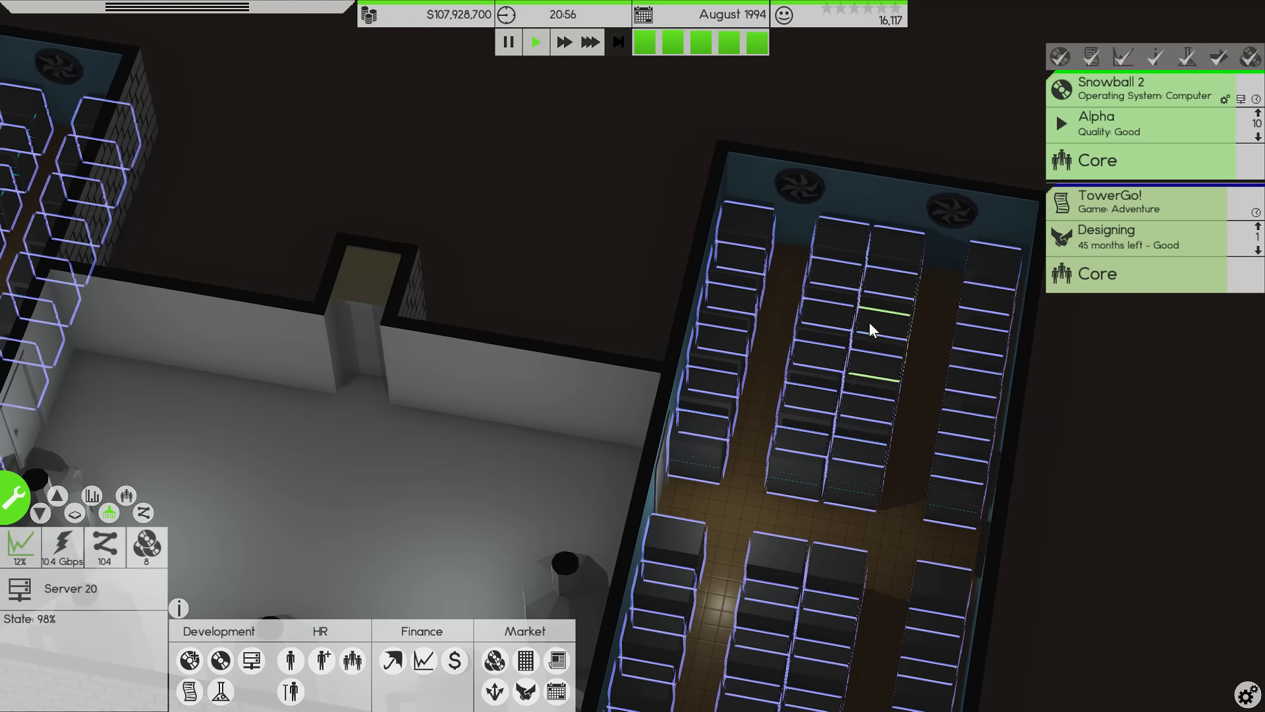
key("a")
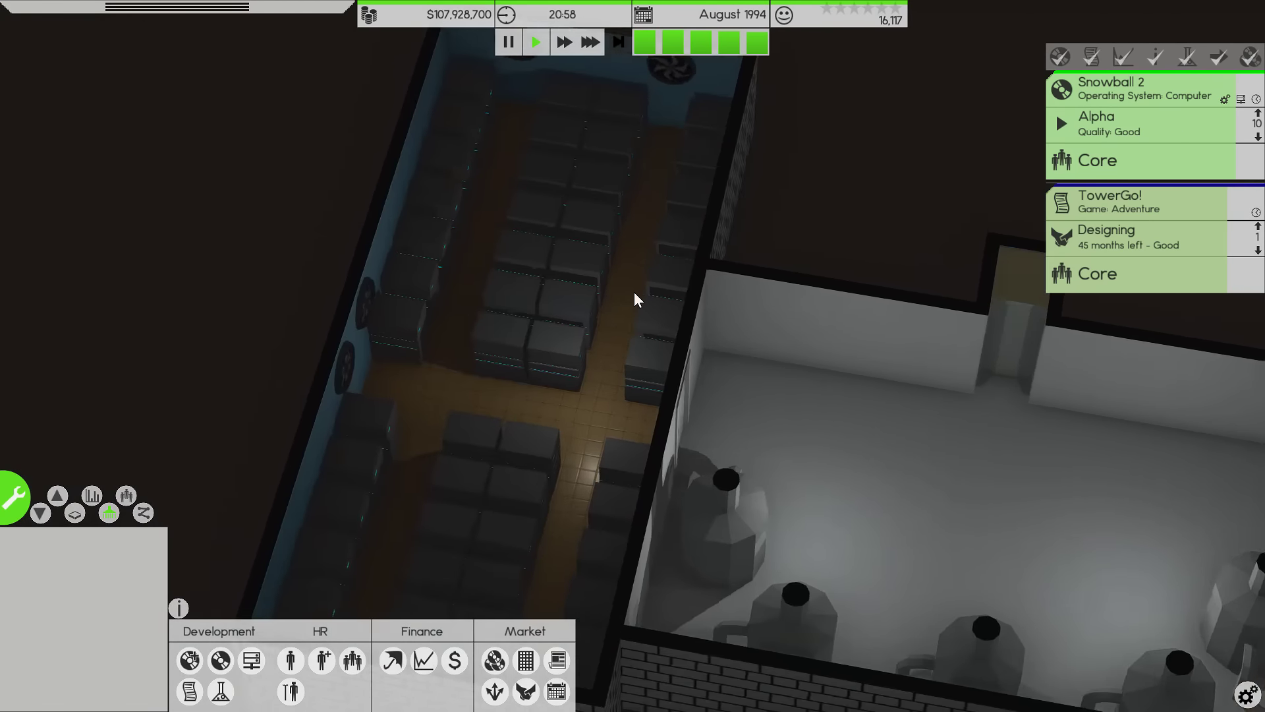
- Step through the floors back to the basement and inspect a central heating unit
key("Page_Up")
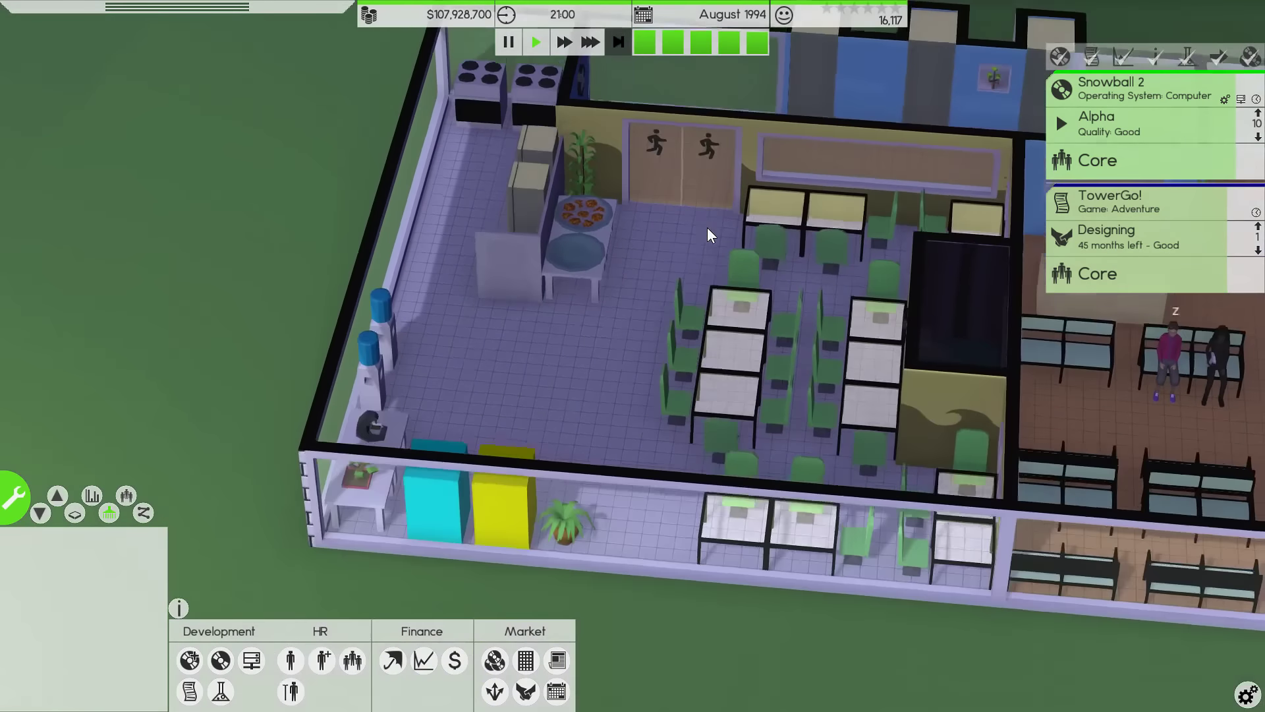
key("Page_Up")
key("Page_Up")
key("Page_Down")
key("Page_Down")
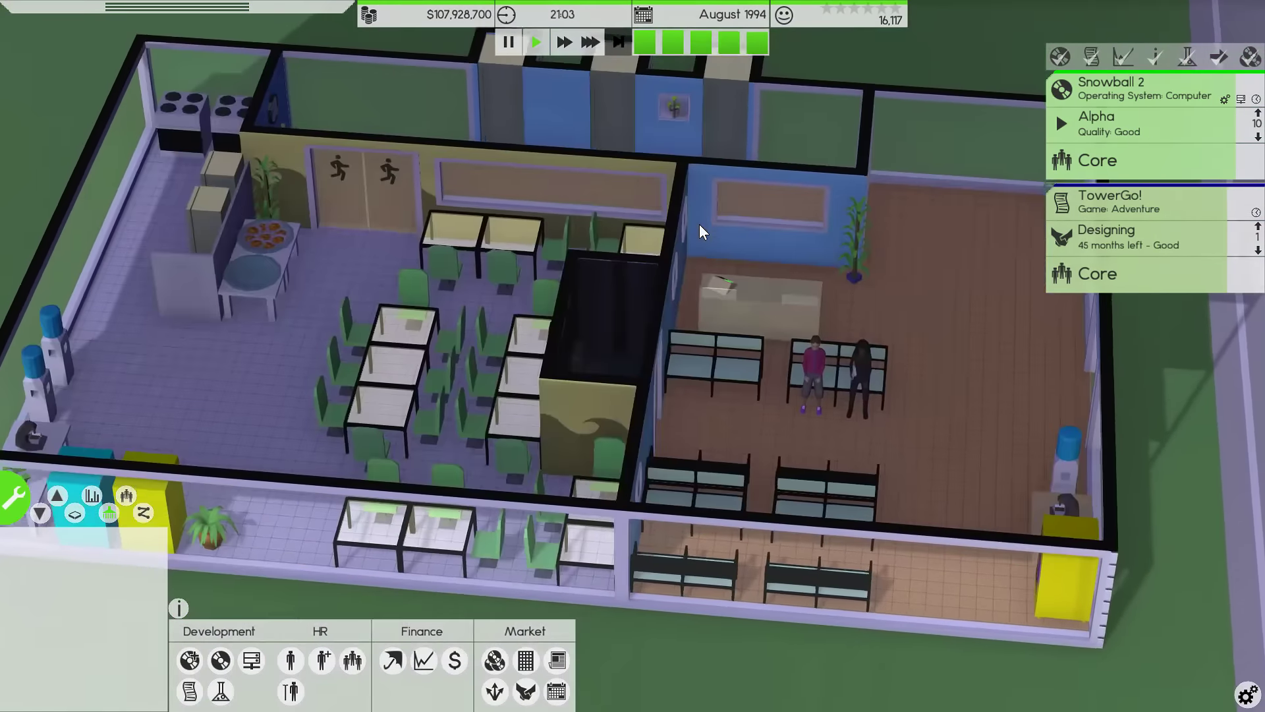
key("Page_Down")
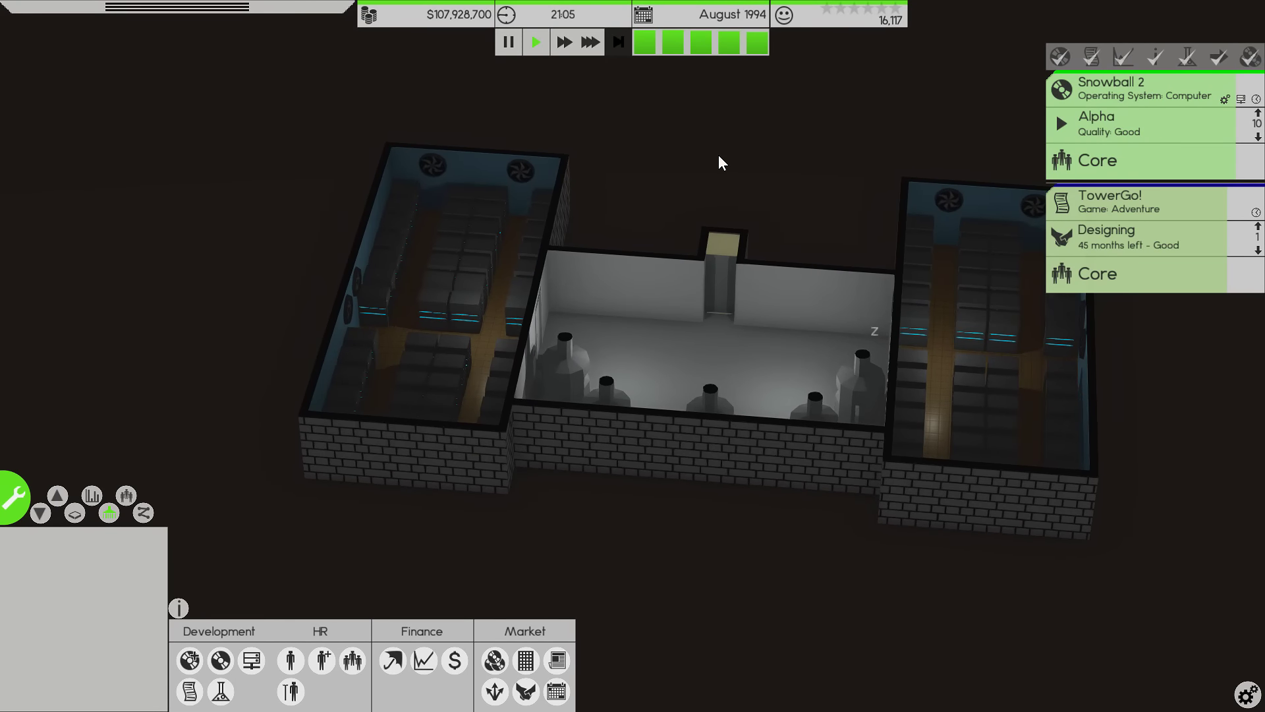
key("q")
key("q")
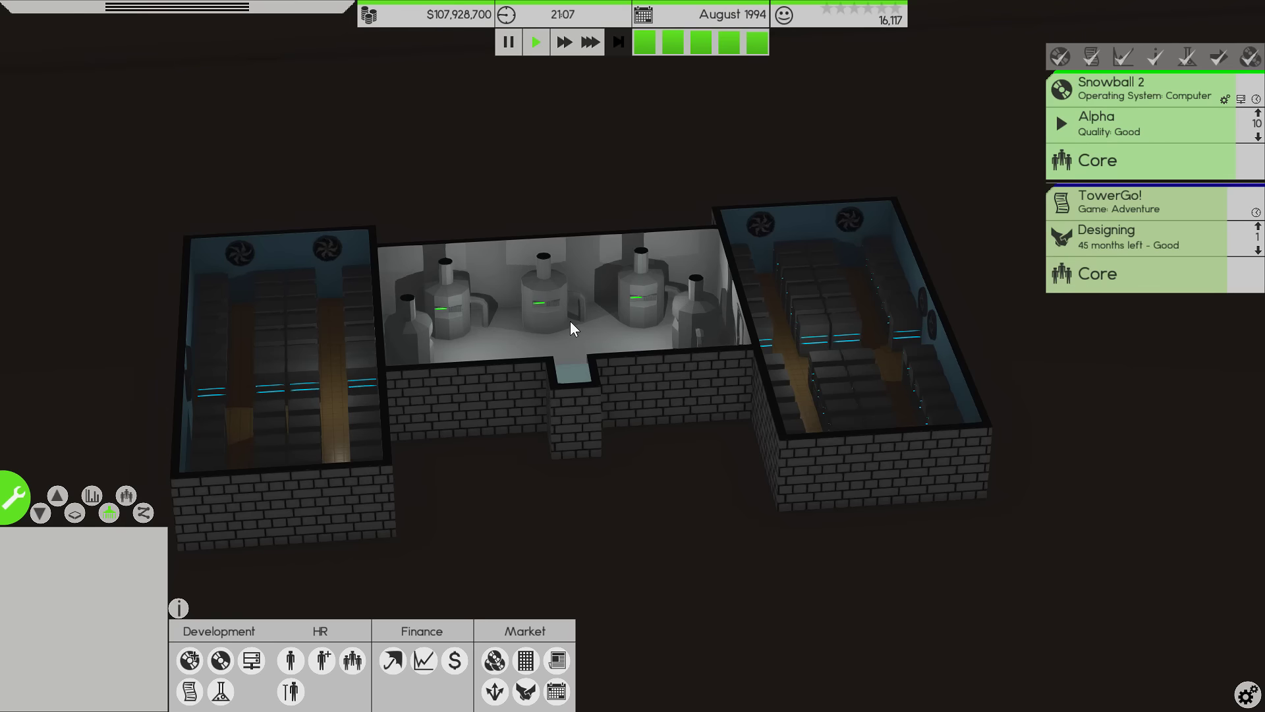
left_click(550, 309)
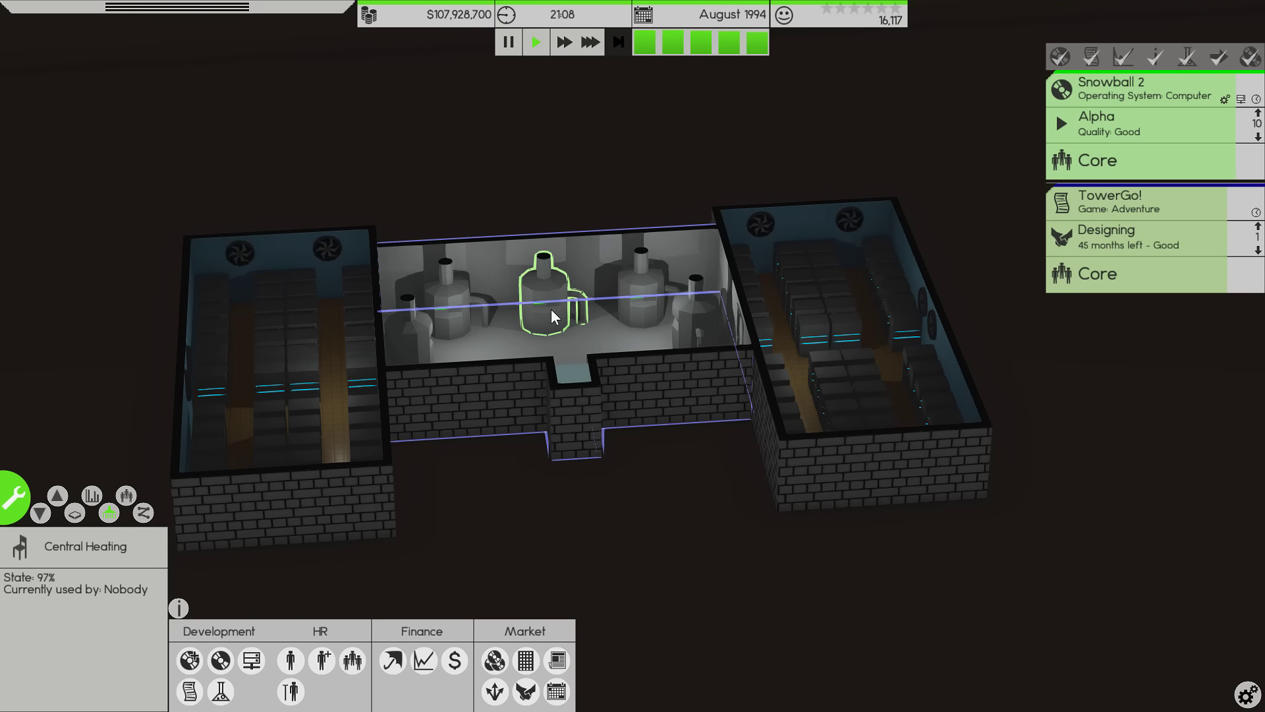
left_click(596, 337)
left_click(404, 190)
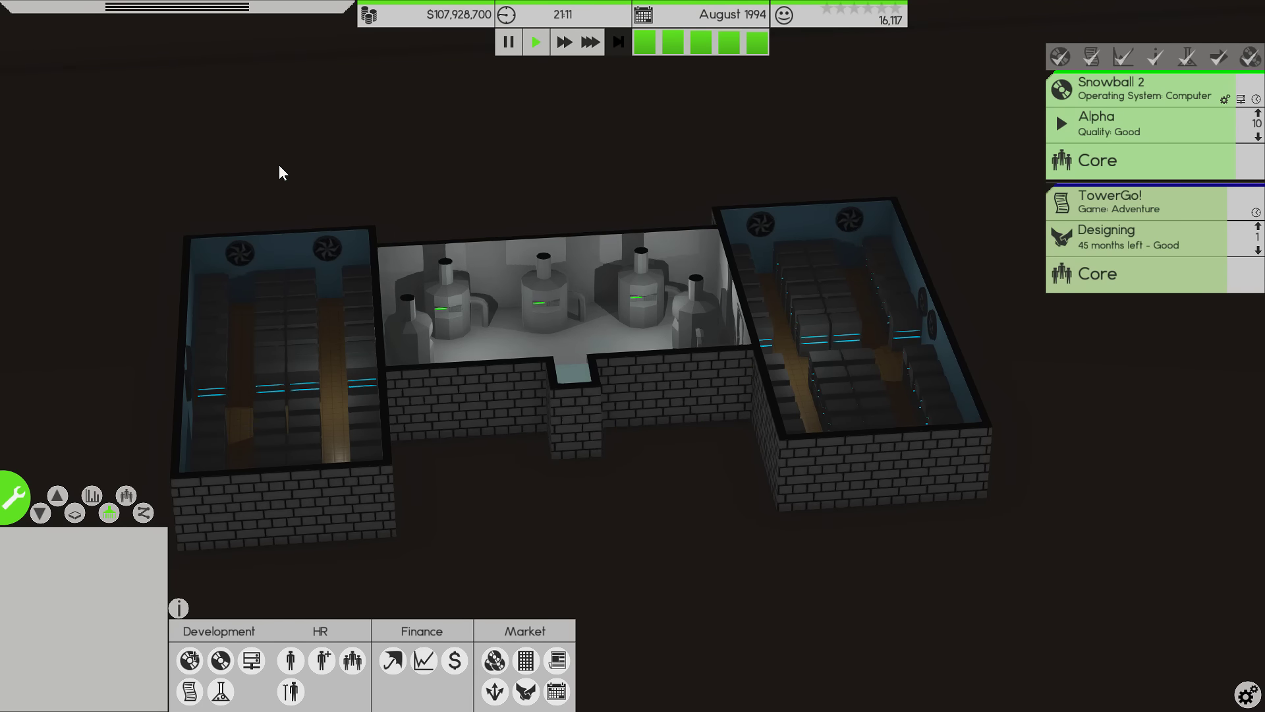
- Survey the ground floor, street and office building, briefly peeking at the upper floor
key("q")
key("Page_Up")
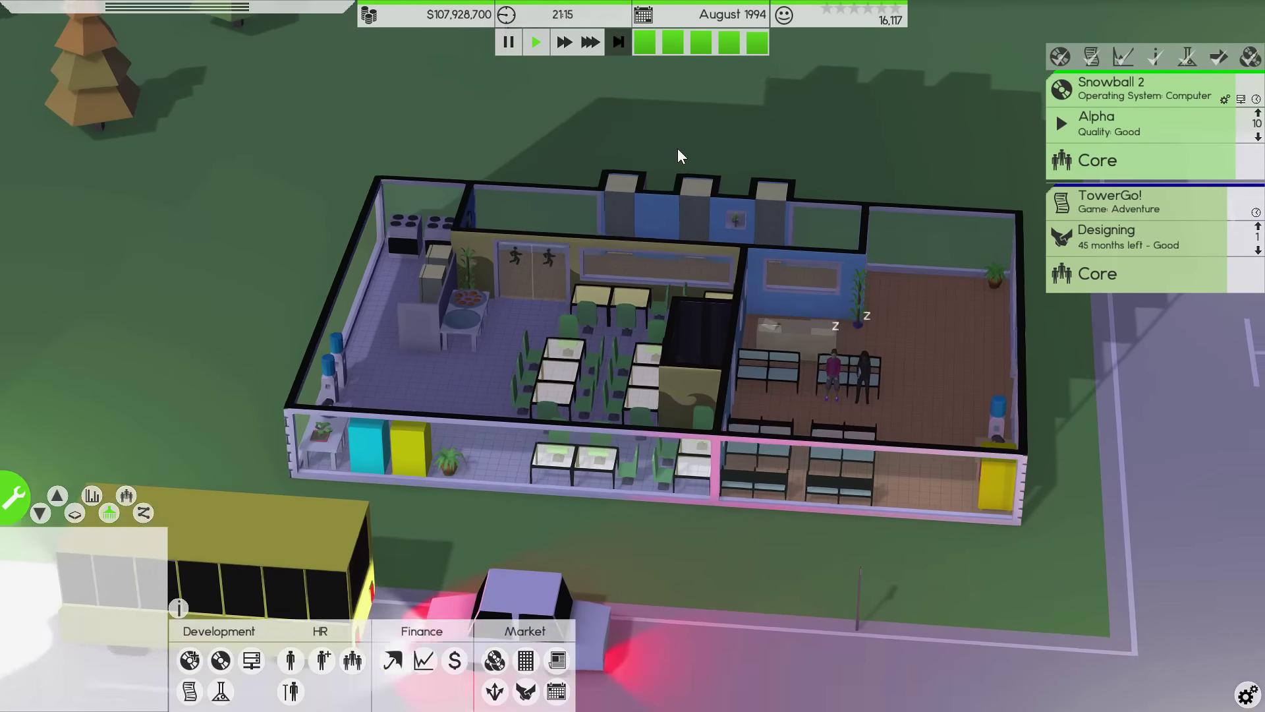
key("s")
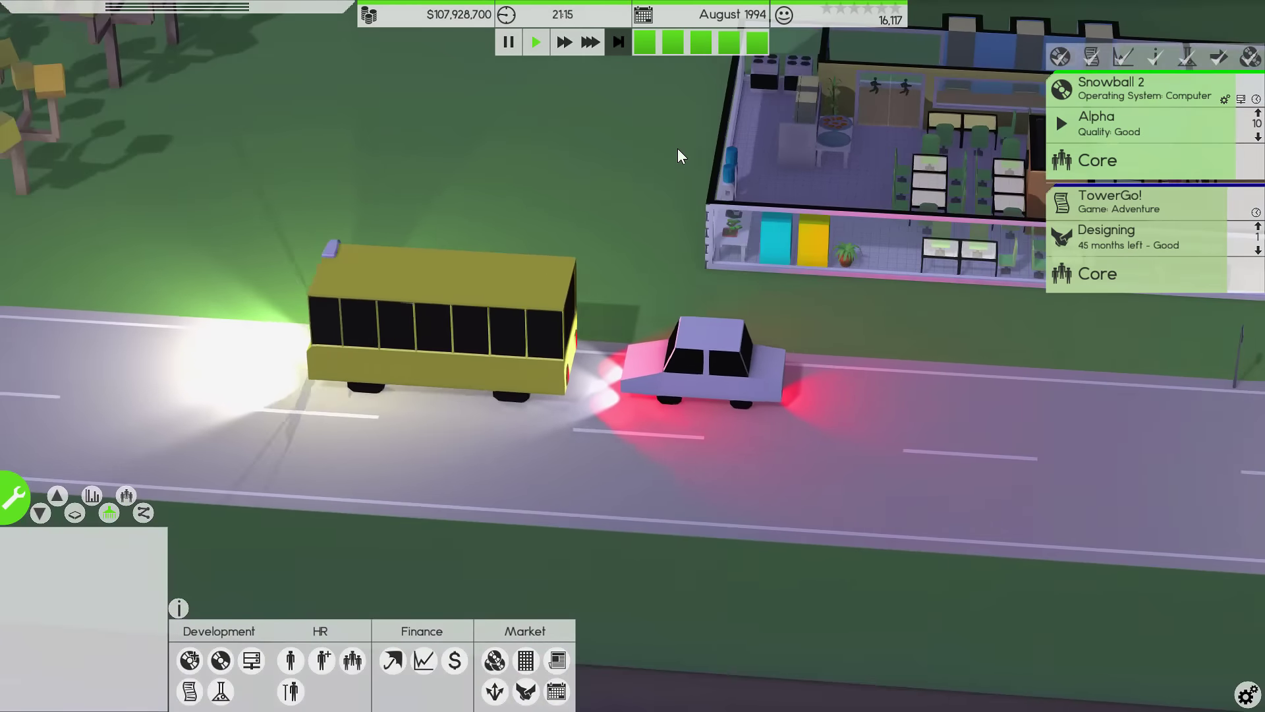
key("a")
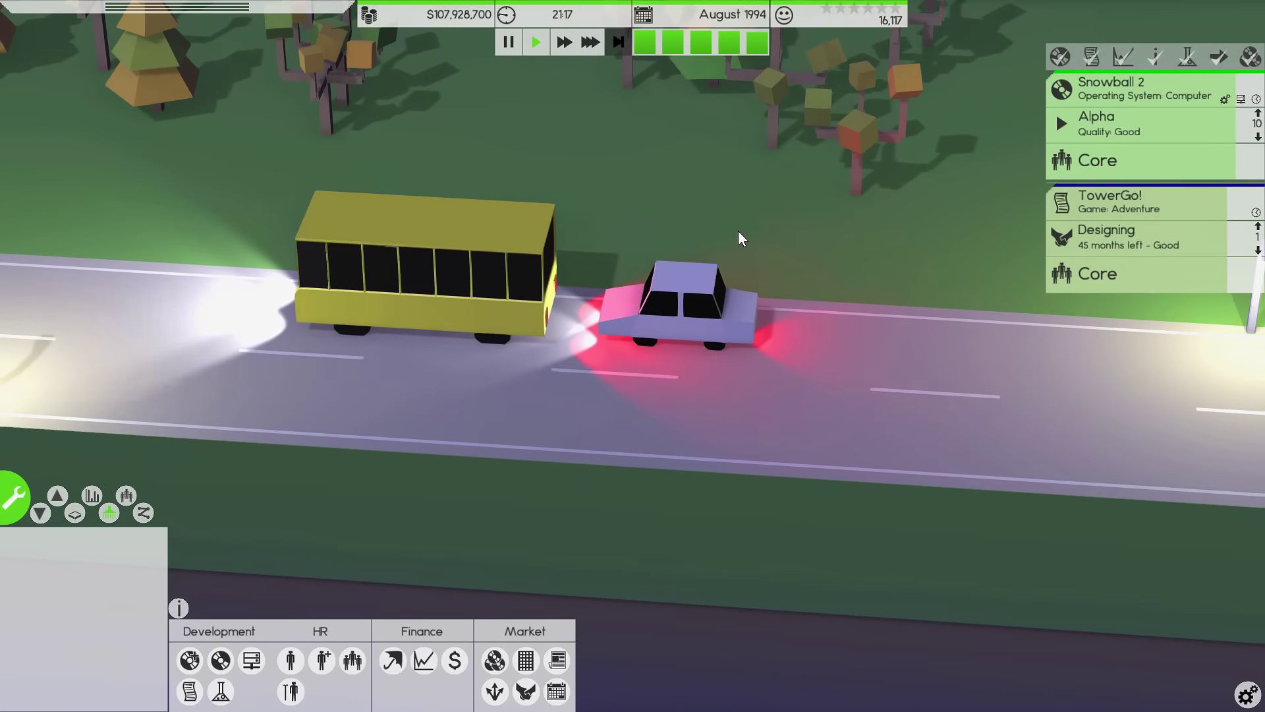
key("d")
key("w")
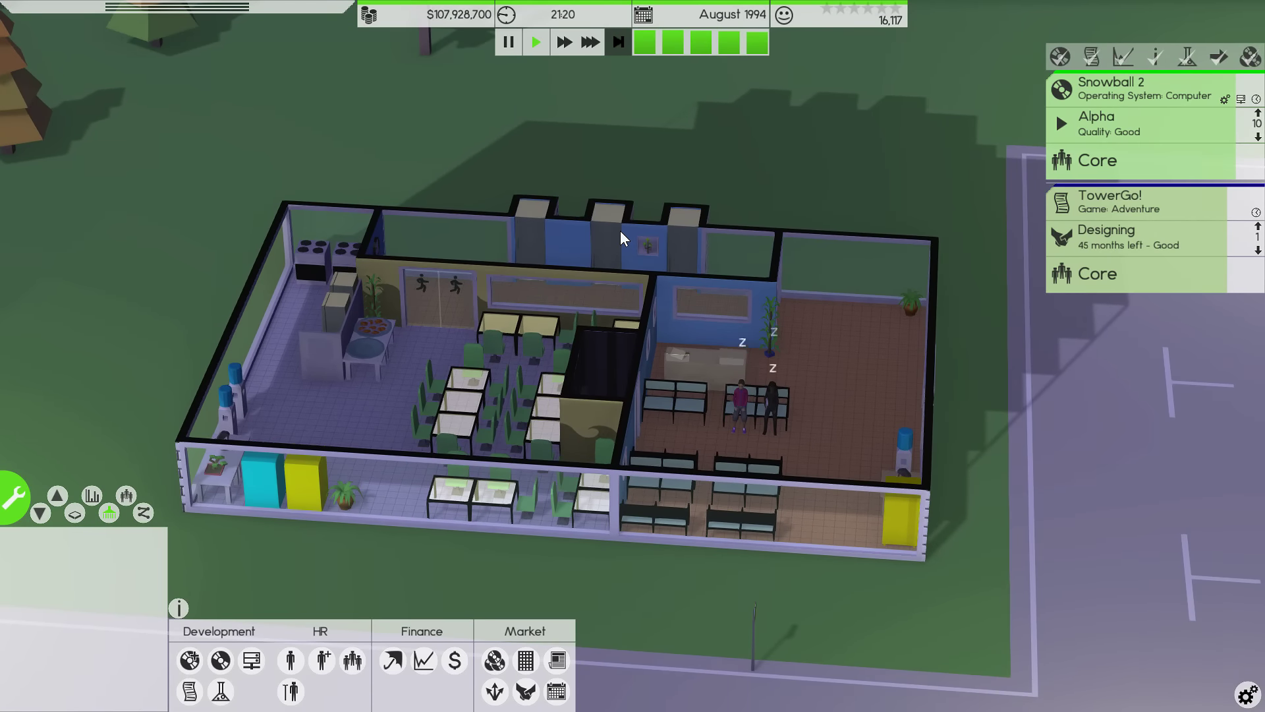
key("Page_Up")
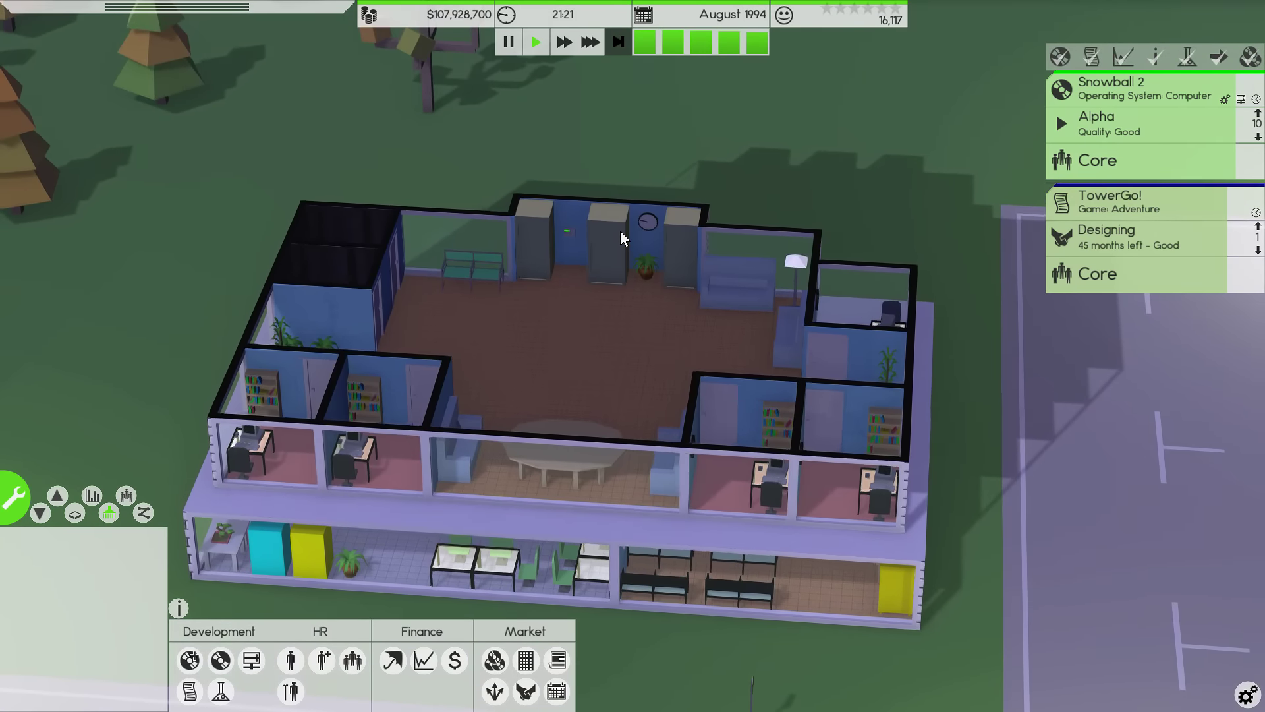
key("Page_Down")
scroll(620, 231, "up", 5)
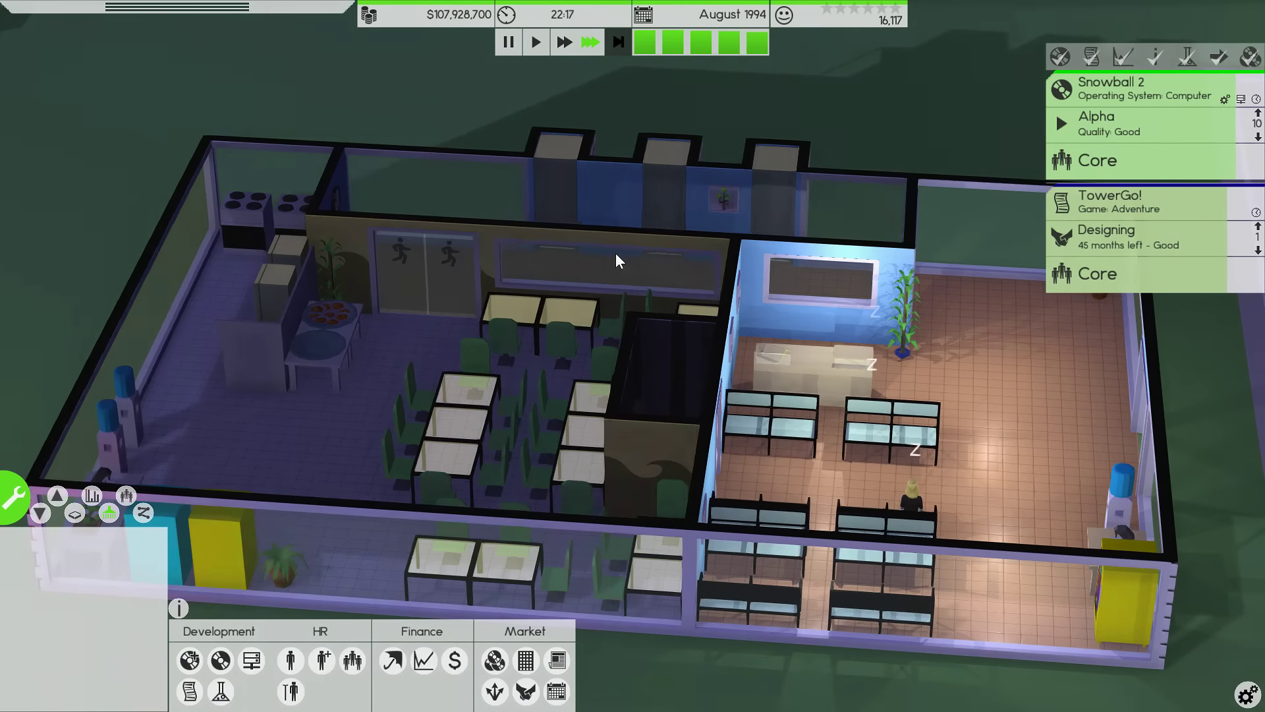
scroll(616, 253, "down", 2)
scroll(617, 260, "down", 3)
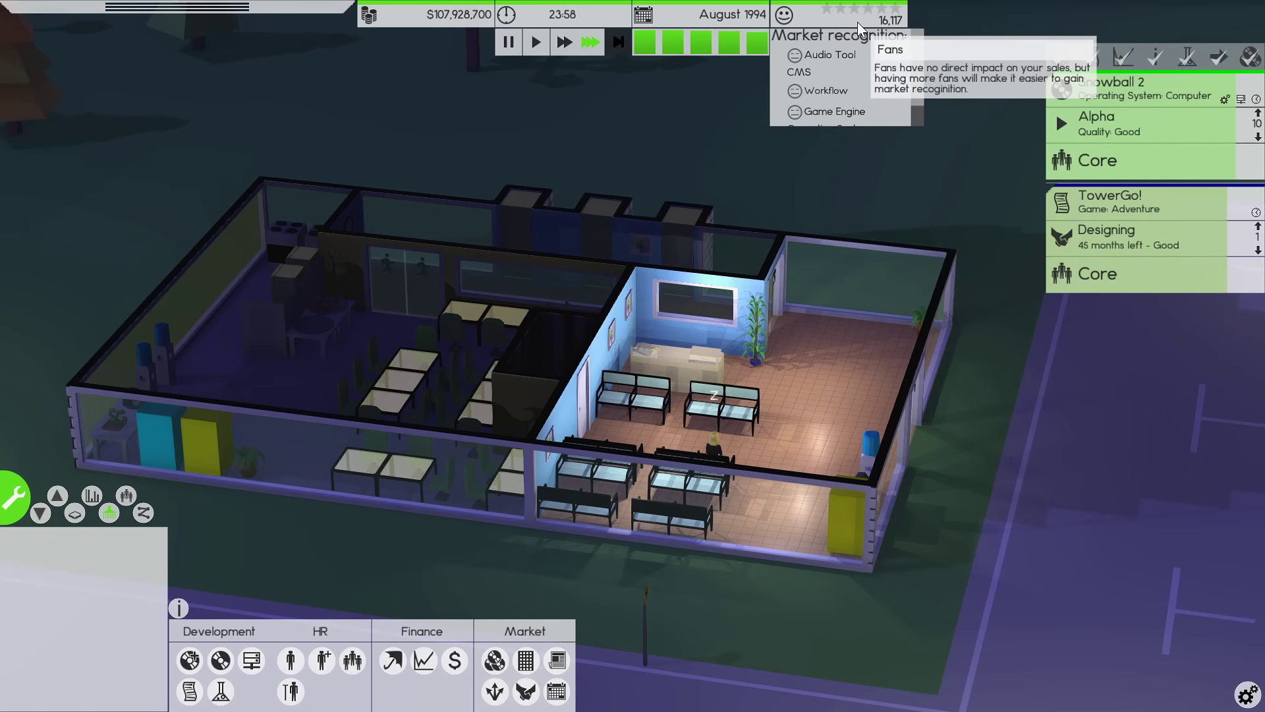
scroll(857, 22, "up", 2)
scroll(916, 74, "down", 2)
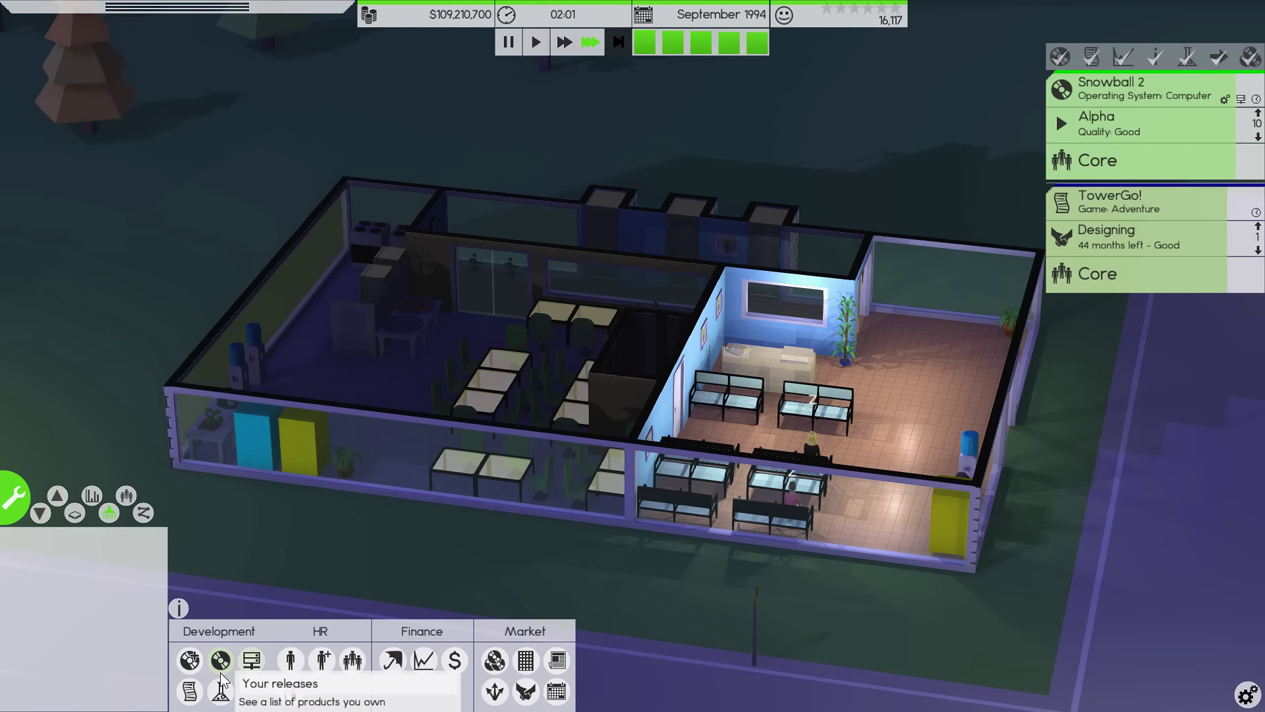
- Open Contract work, sort it by Income descending, close it and fast-forward
left_click(189, 691)
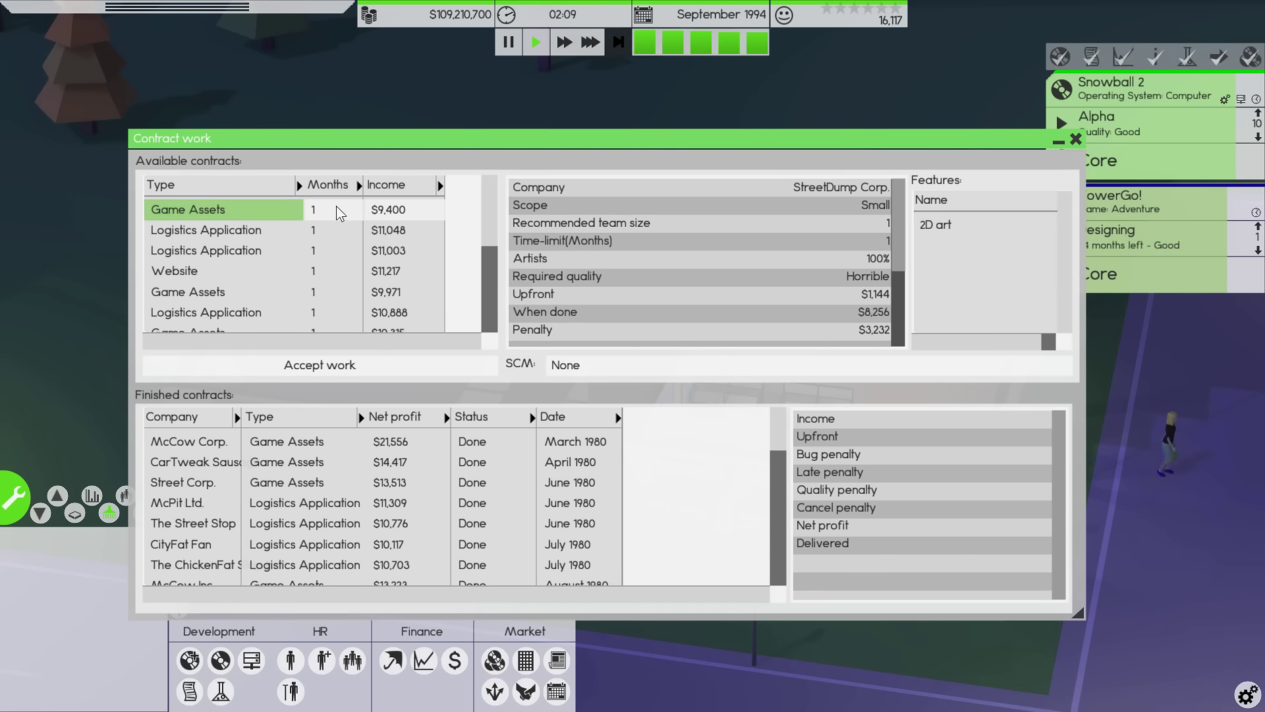
left_click(386, 185)
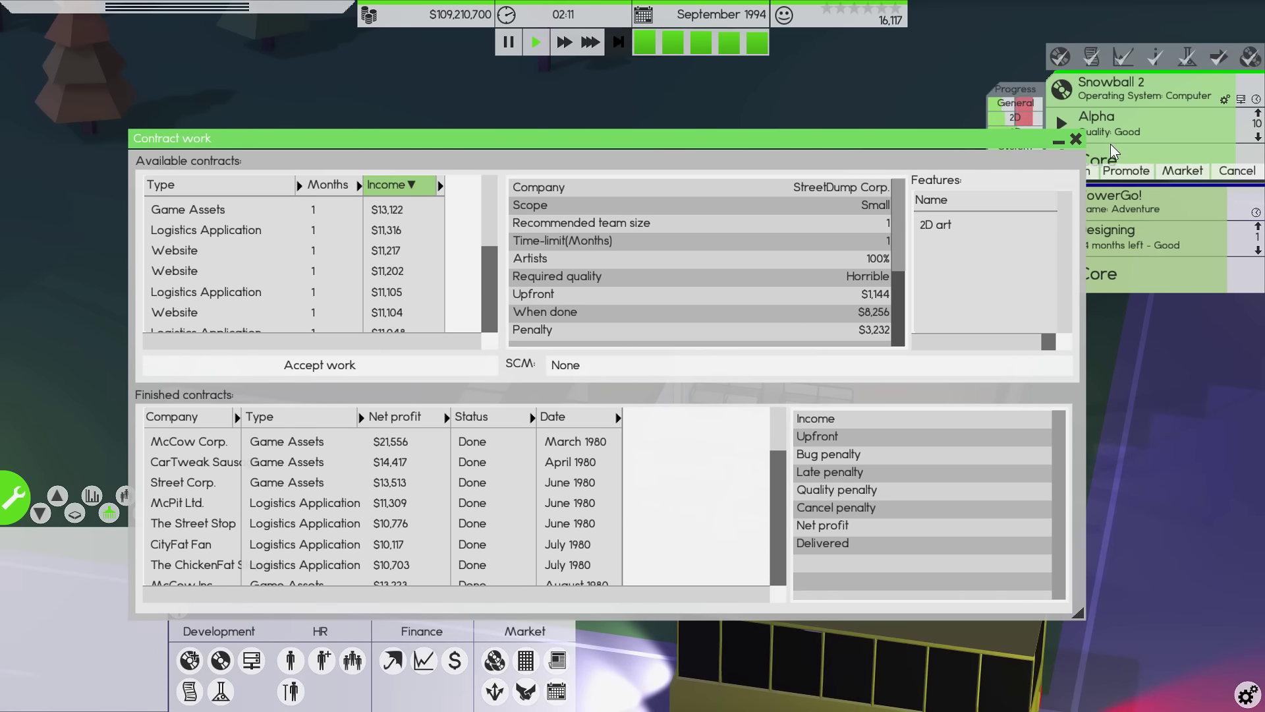
left_click(1076, 140)
key("d")
key("3")
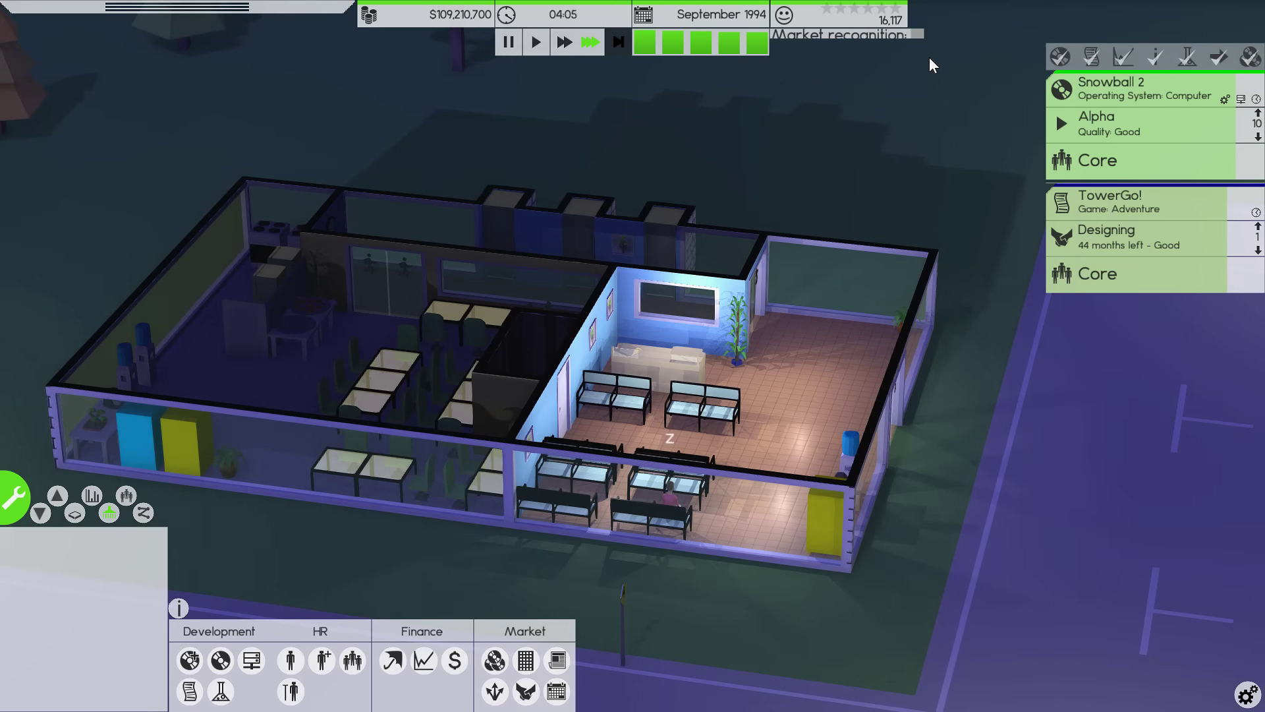
mouse_move(870, 9)
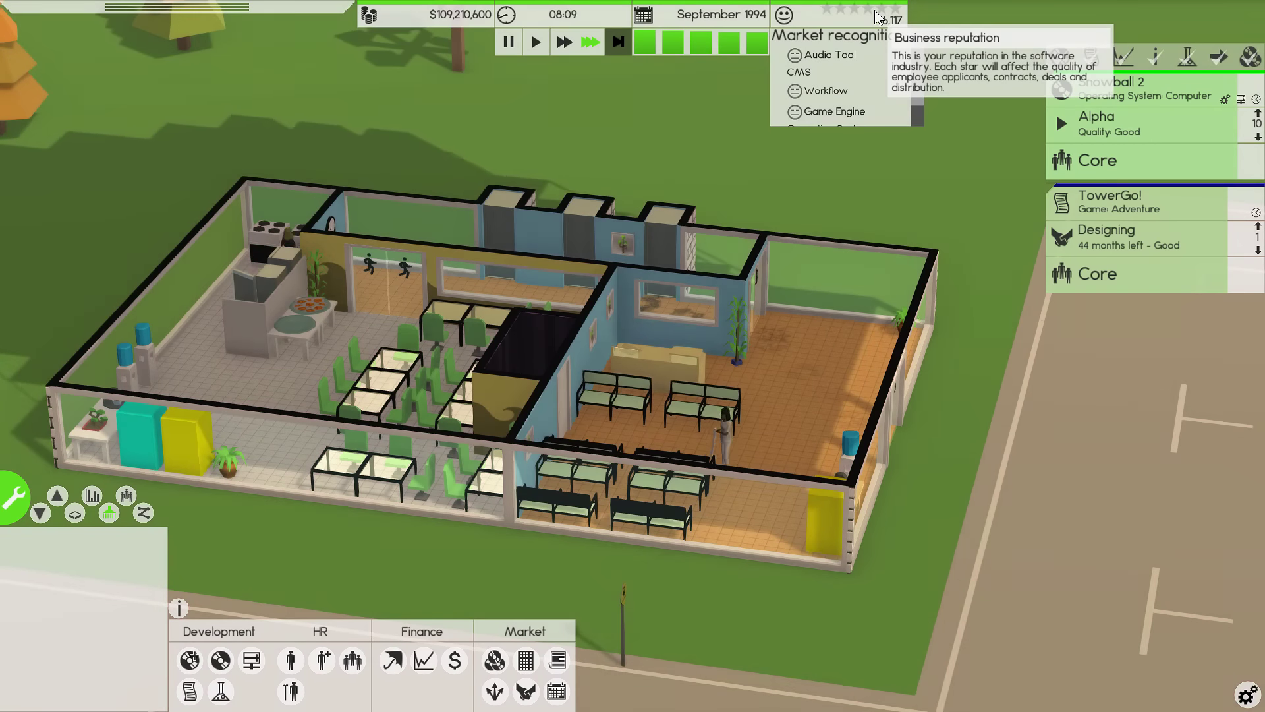
scroll(871, 11, "up", 2)
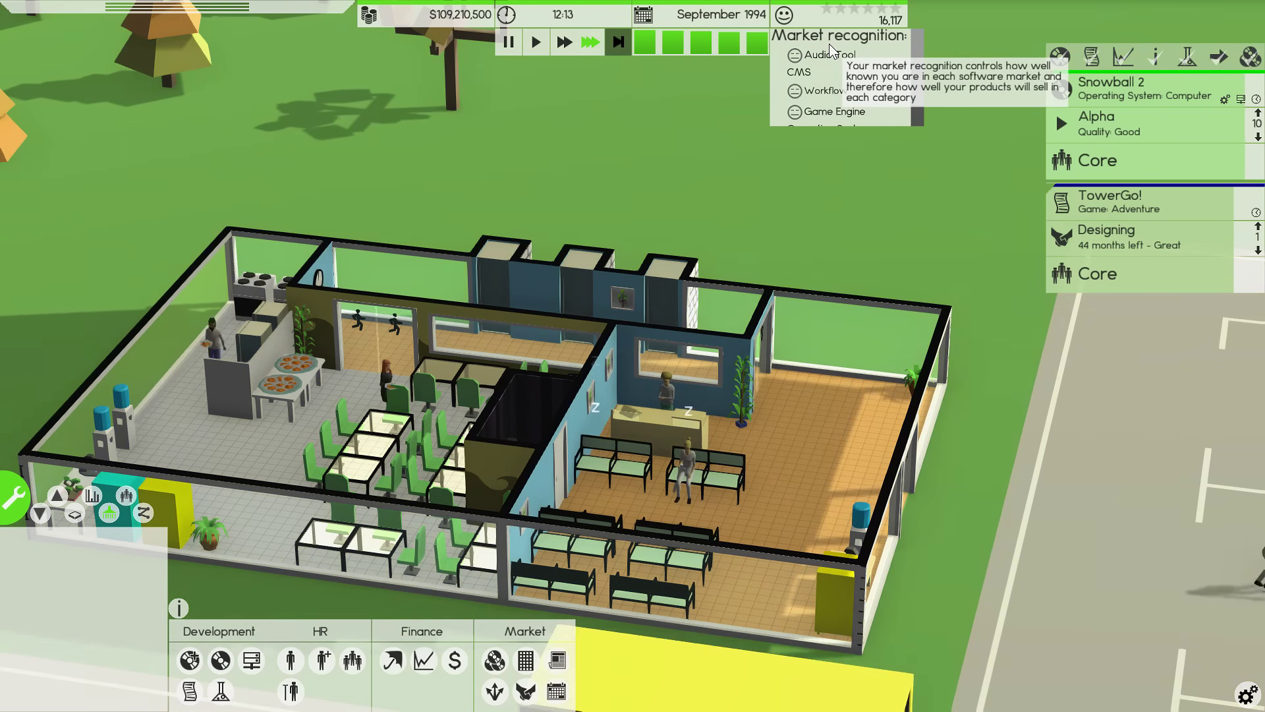
- Recentre the office at 3x speed, return to normal speed and briefly select an employee
mouse_move(767, 135)
left_mouse_down()
mouse_move(877, 153)
mouse_move(859, 185)
left_mouse_up()
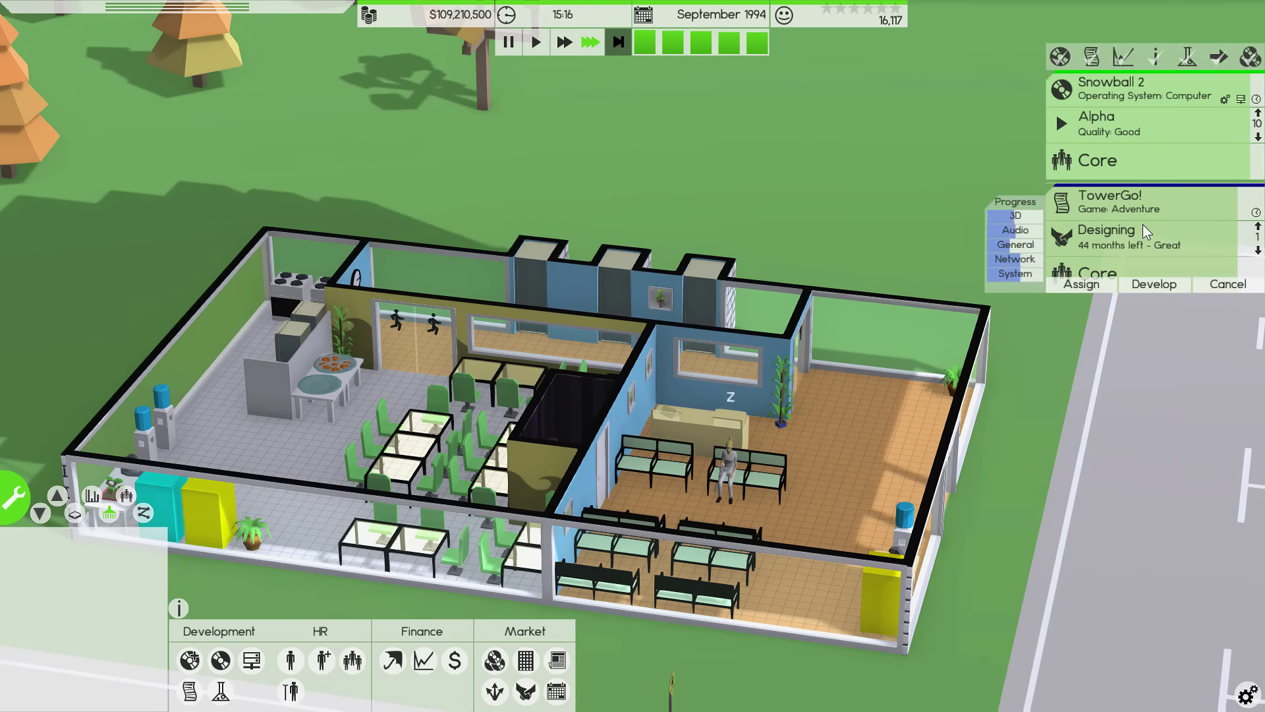
mouse_move(1127, 124)
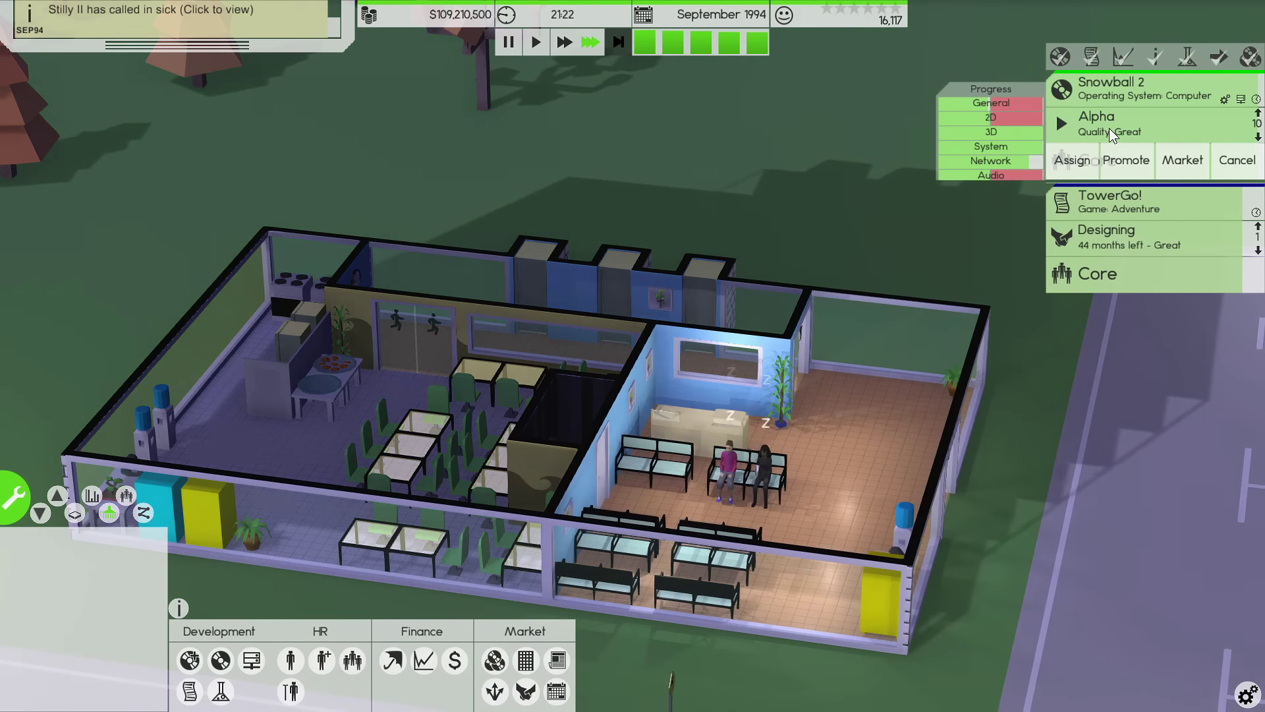
scroll(732, 127, "down", 2)
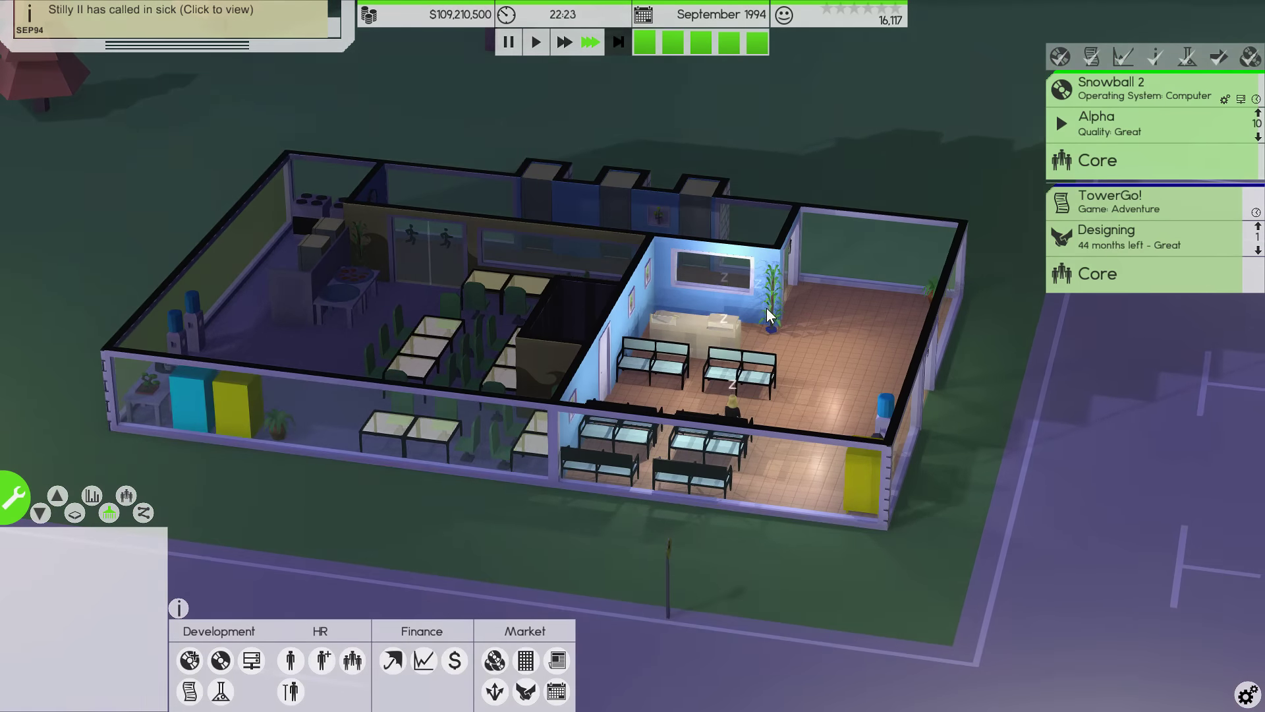
key("1")
left_click(729, 409)
key("d")
left_click(801, 166)
key("a")
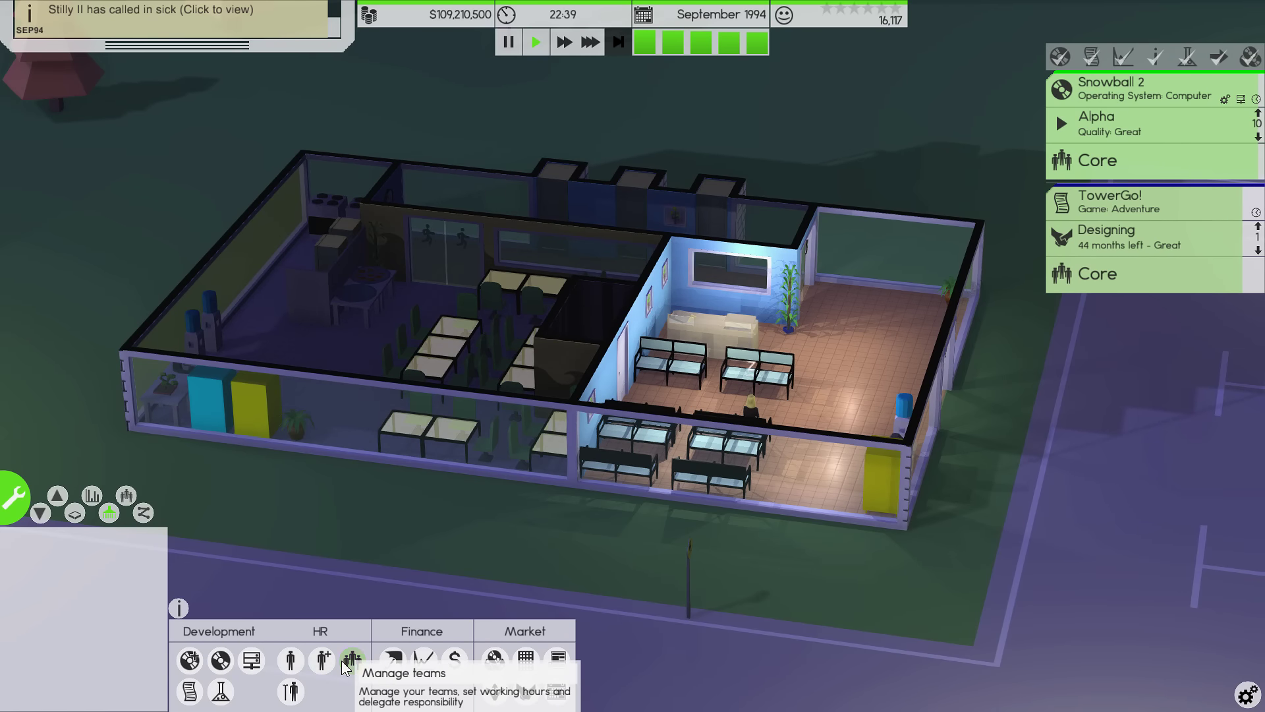
- Change the Core team's arrival from 08 to 07 in Manage teams
left_click(342, 661)
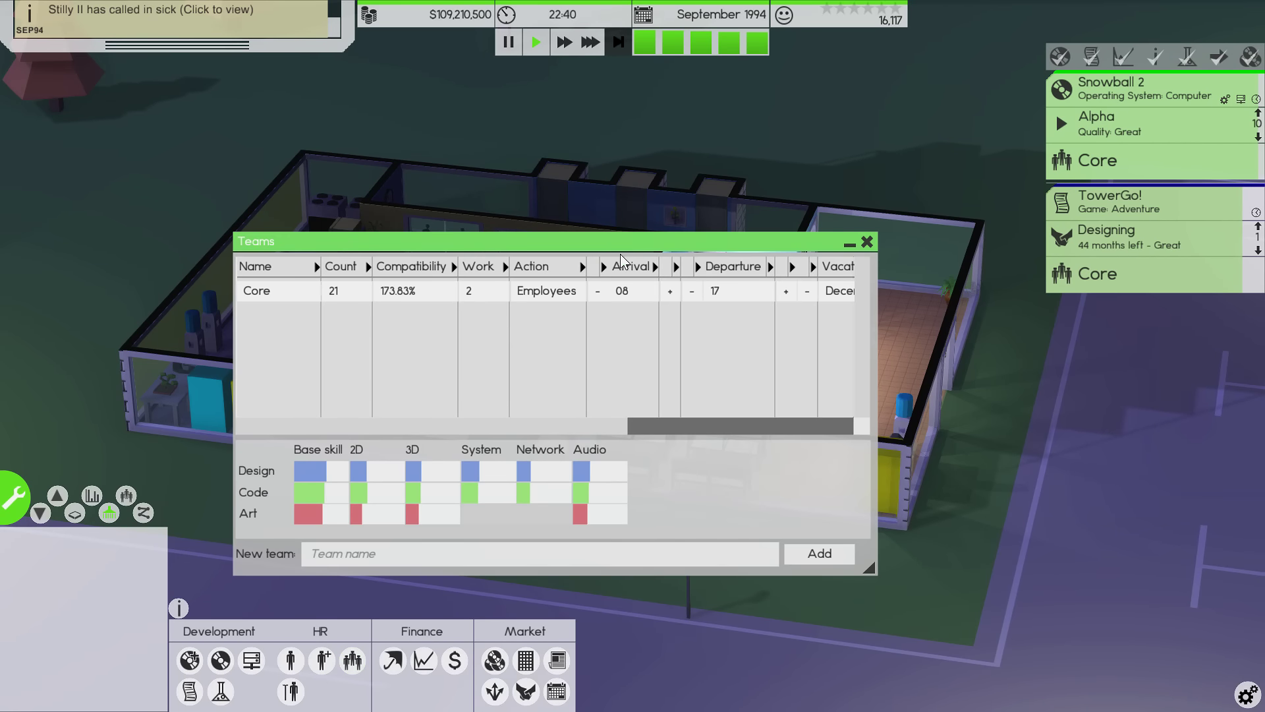
left_click(599, 290)
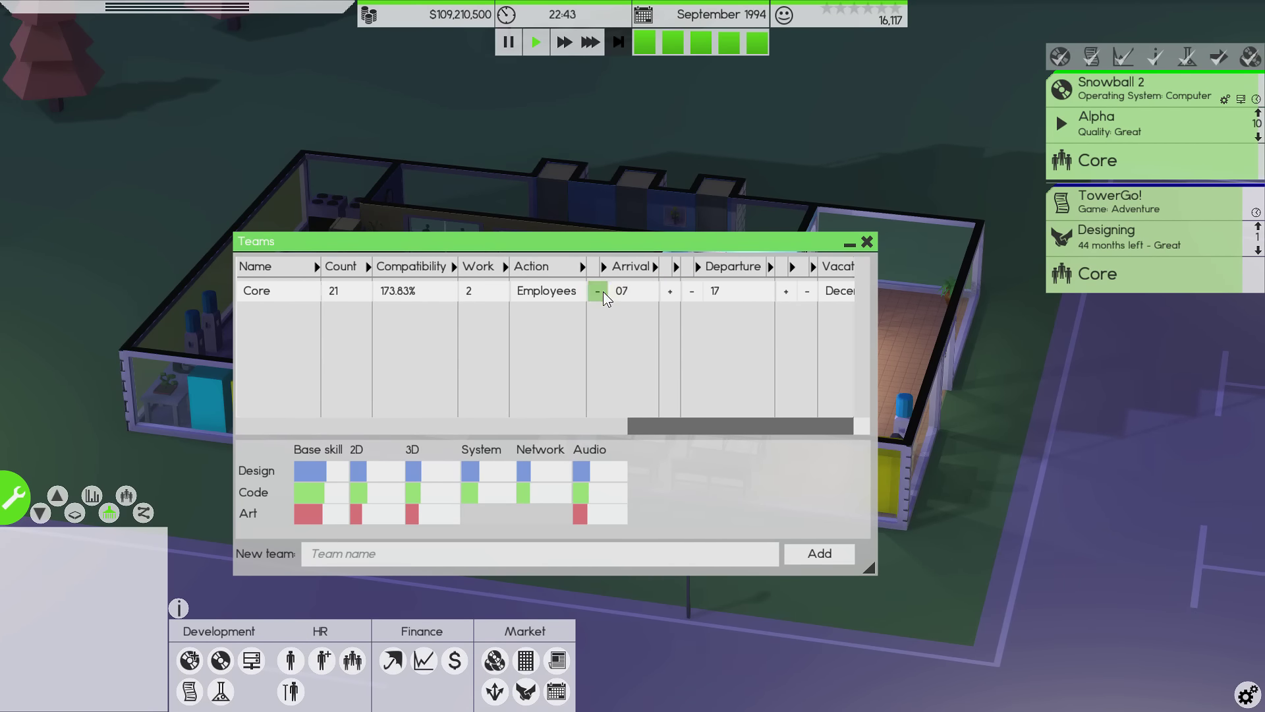
left_click(867, 242)
scroll(875, 108, "up", 1)
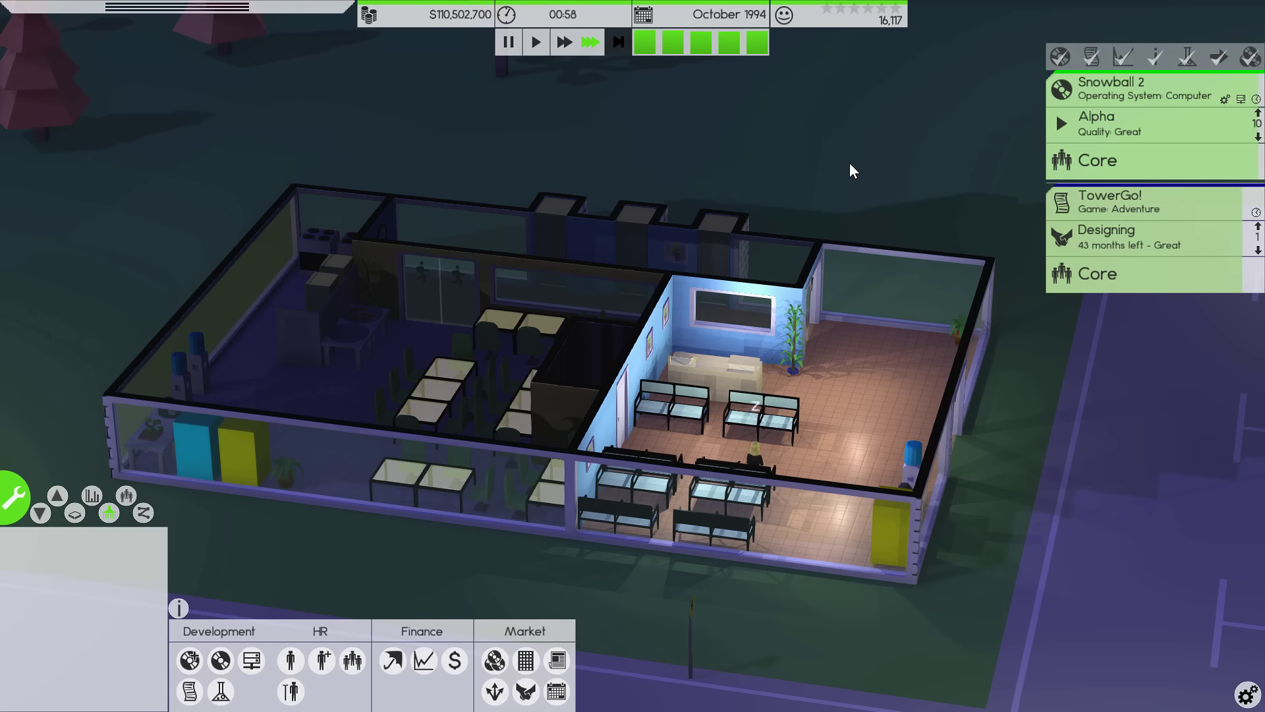
scroll(861, 162, "up", 1)
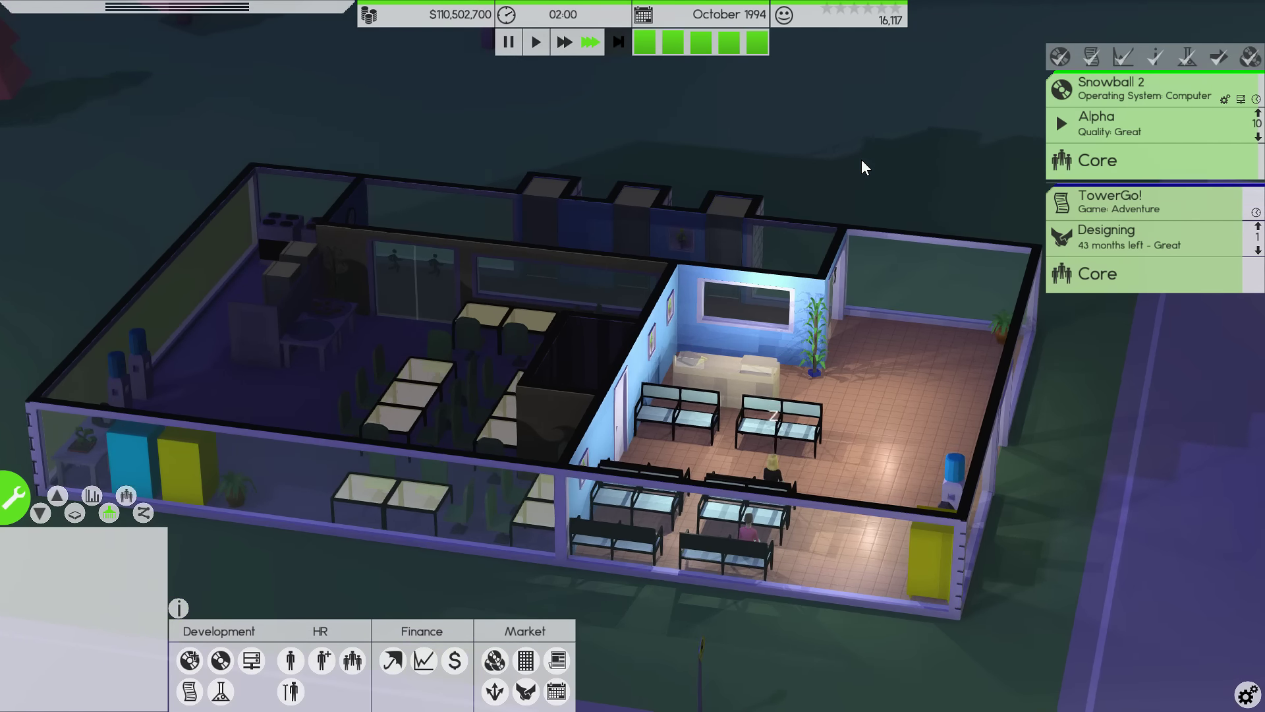
scroll(862, 167, "down", 1)
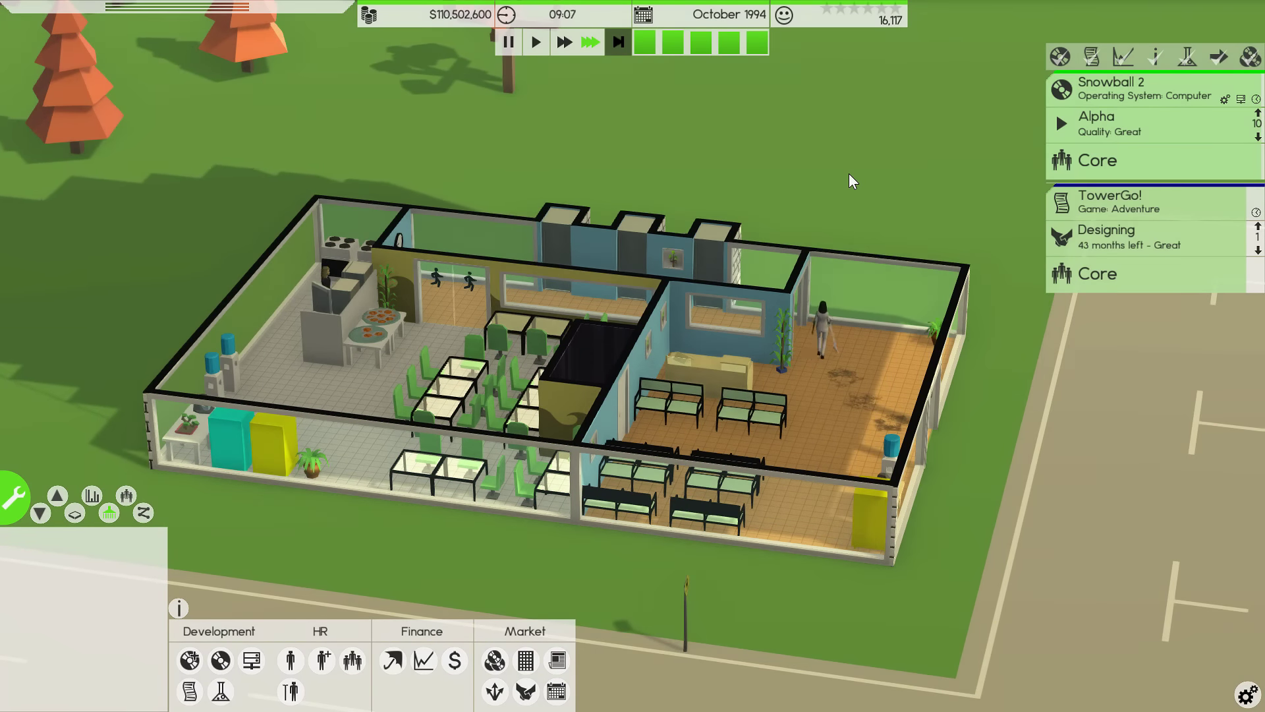
scroll(852, 176, "up", 1)
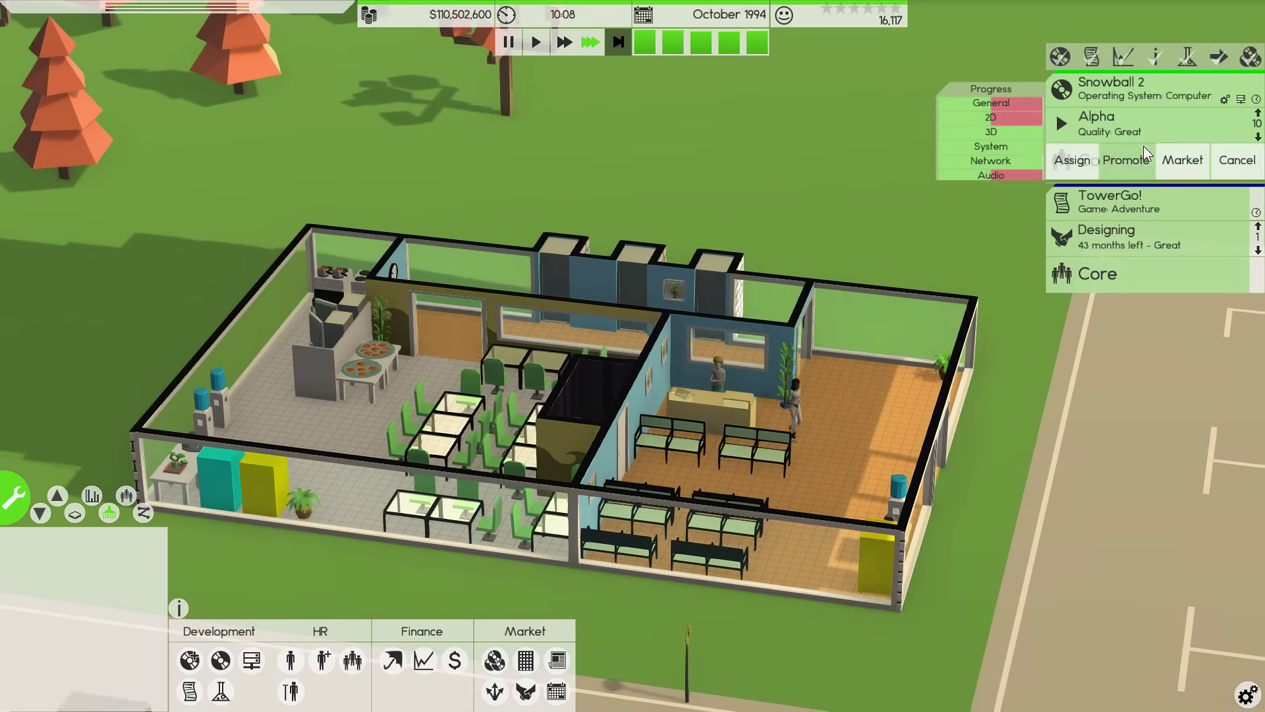
- Promote Snowball 2 from Alpha to Beta
left_click(1136, 153)
scroll(1122, 160, "down", 1)
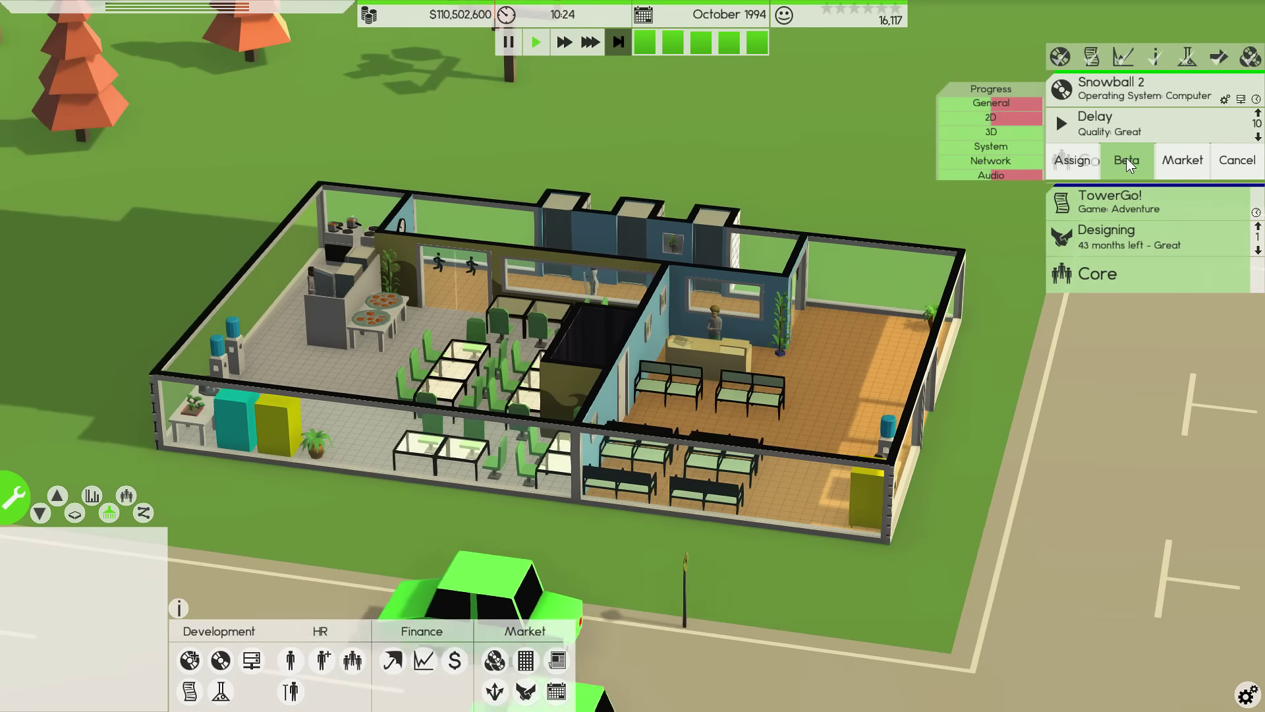
left_click(1121, 159)
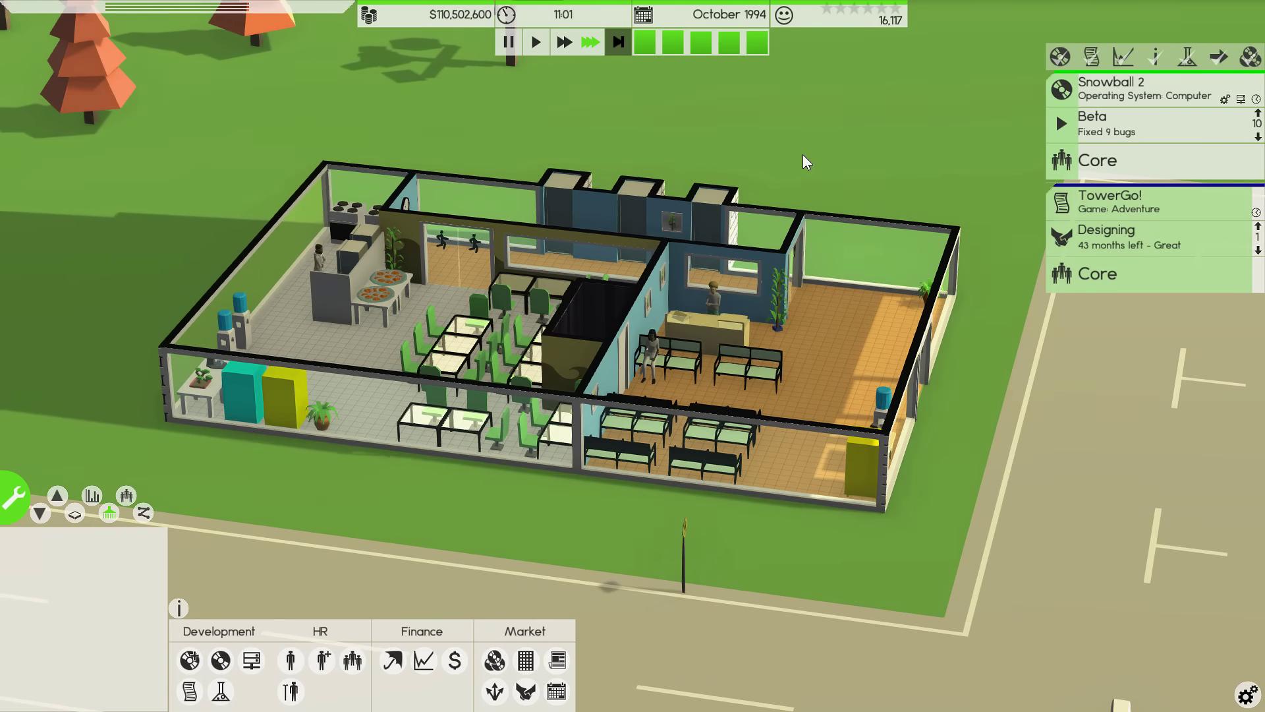
scroll(803, 155, "up", 1)
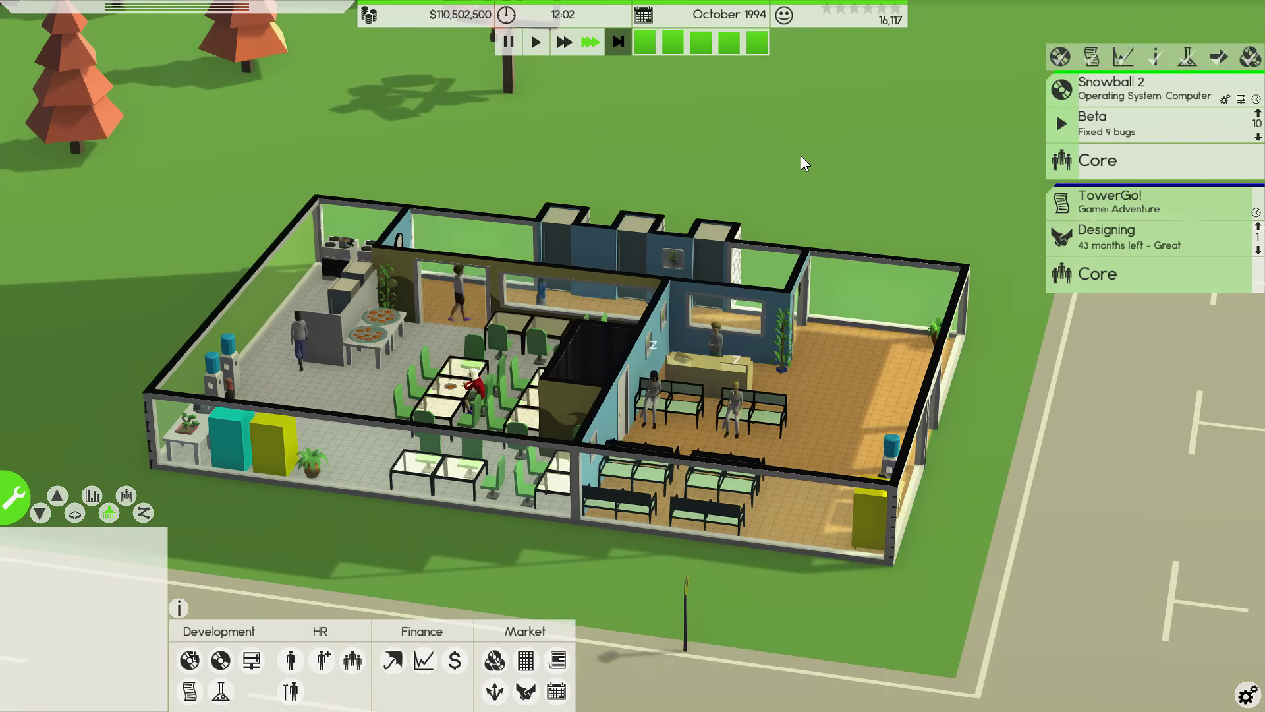
key("Page_Down")
key("Page_Up")
key("Page_Up")
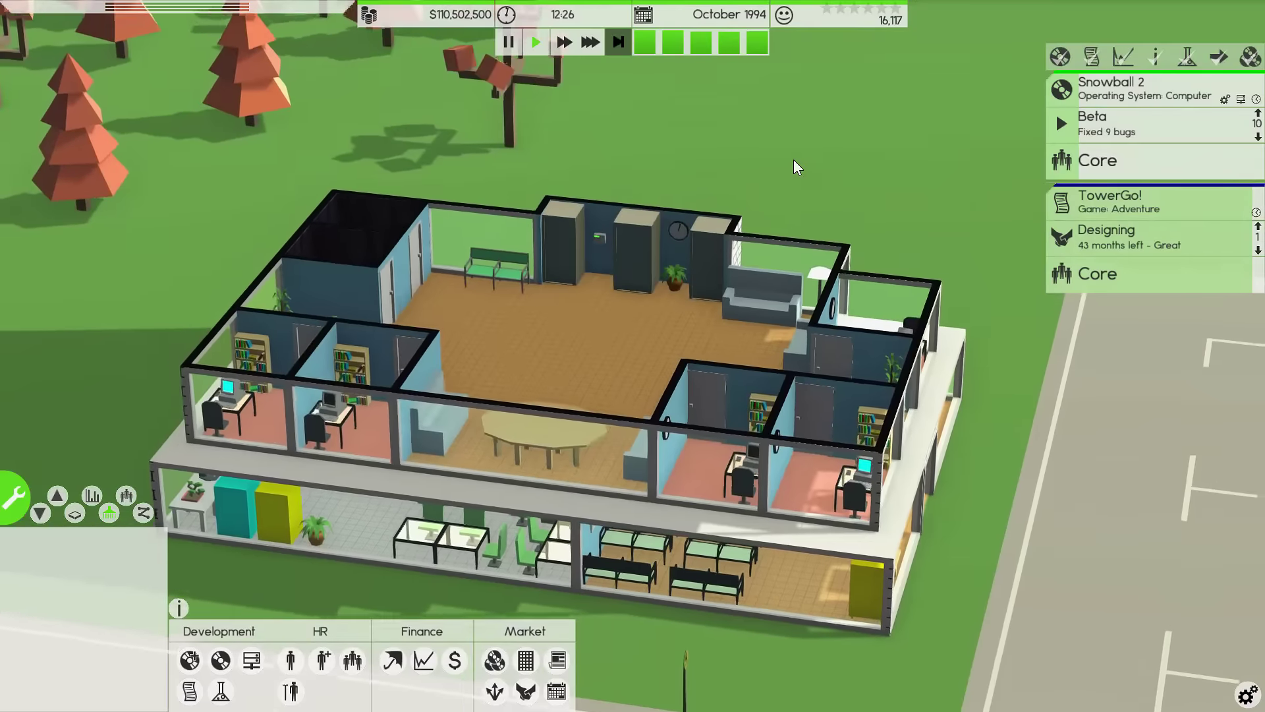
key("Page_Up")
key("Page_Up")
key("Page_Up")
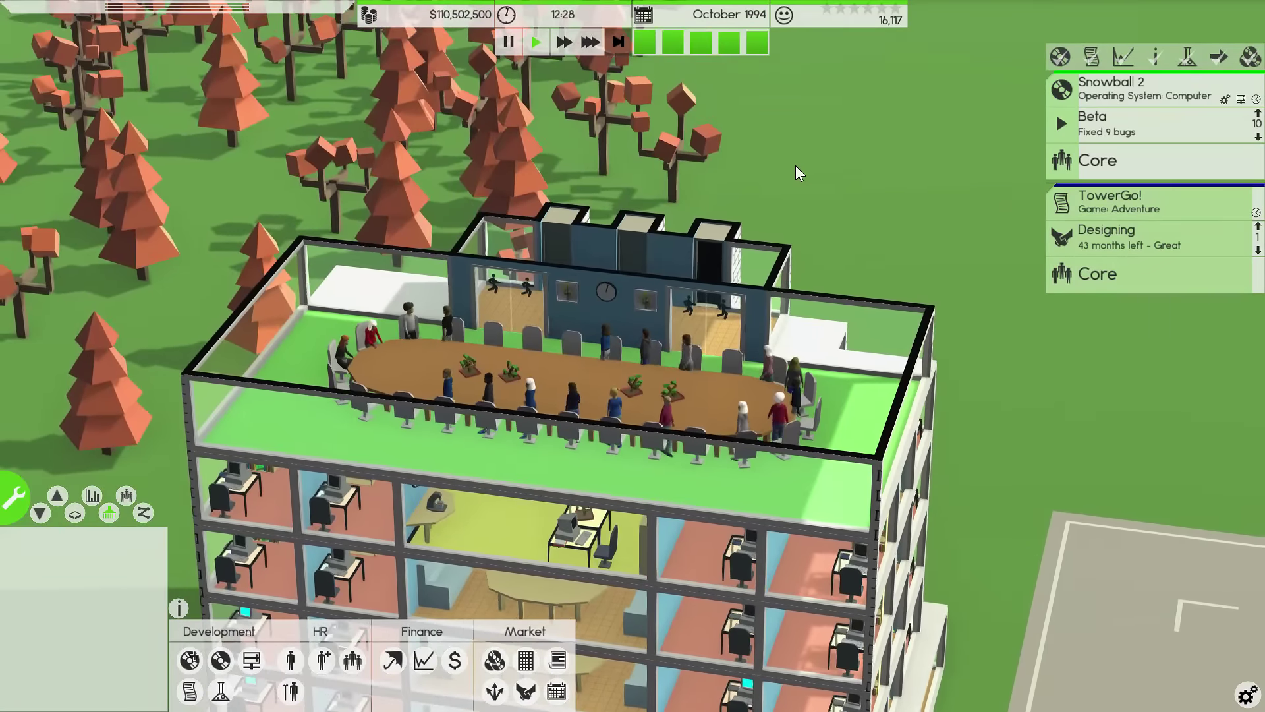
scroll(775, 279, "up", 2)
scroll(931, 387, "down", 1)
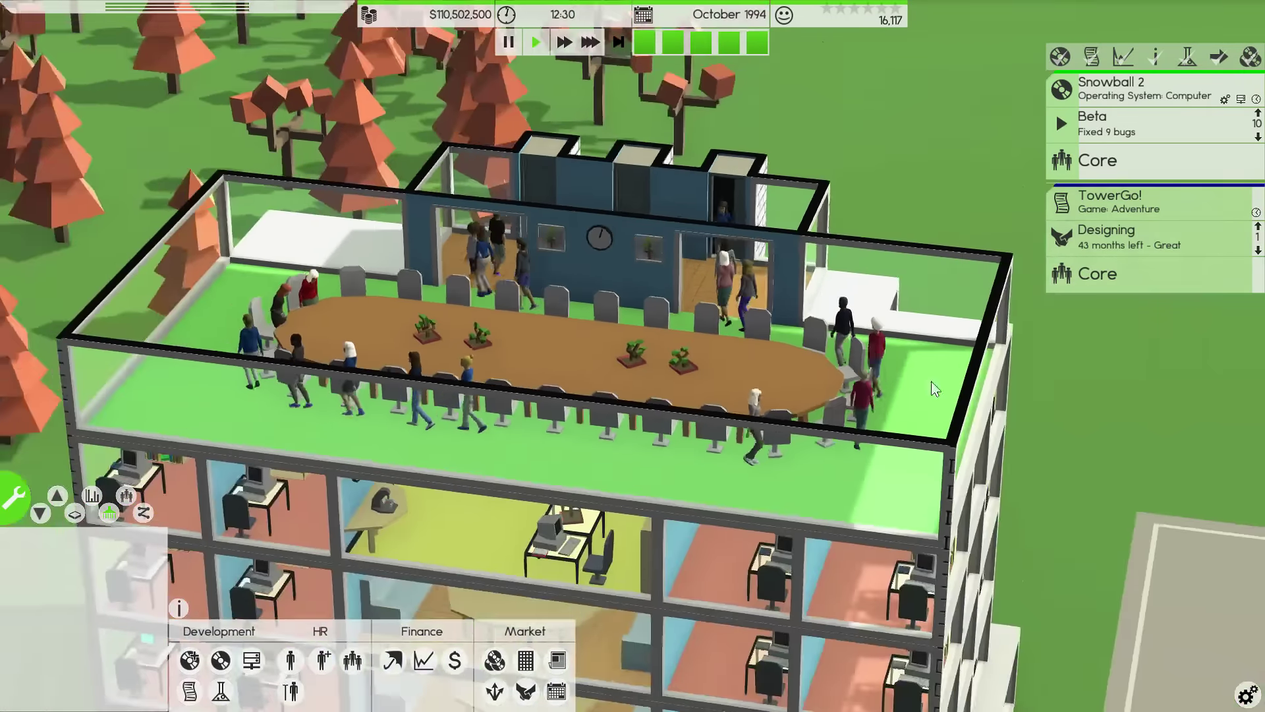
left_click(920, 394)
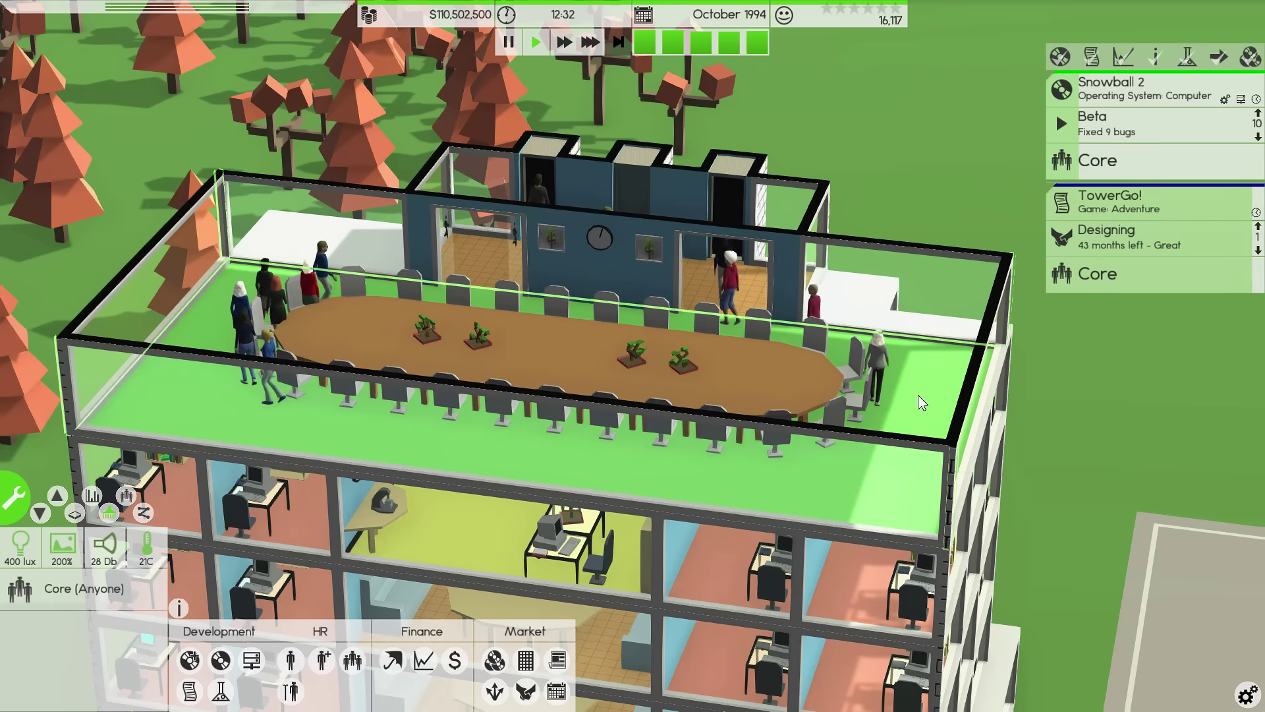
left_click(954, 144)
scroll(954, 145, "up", 1)
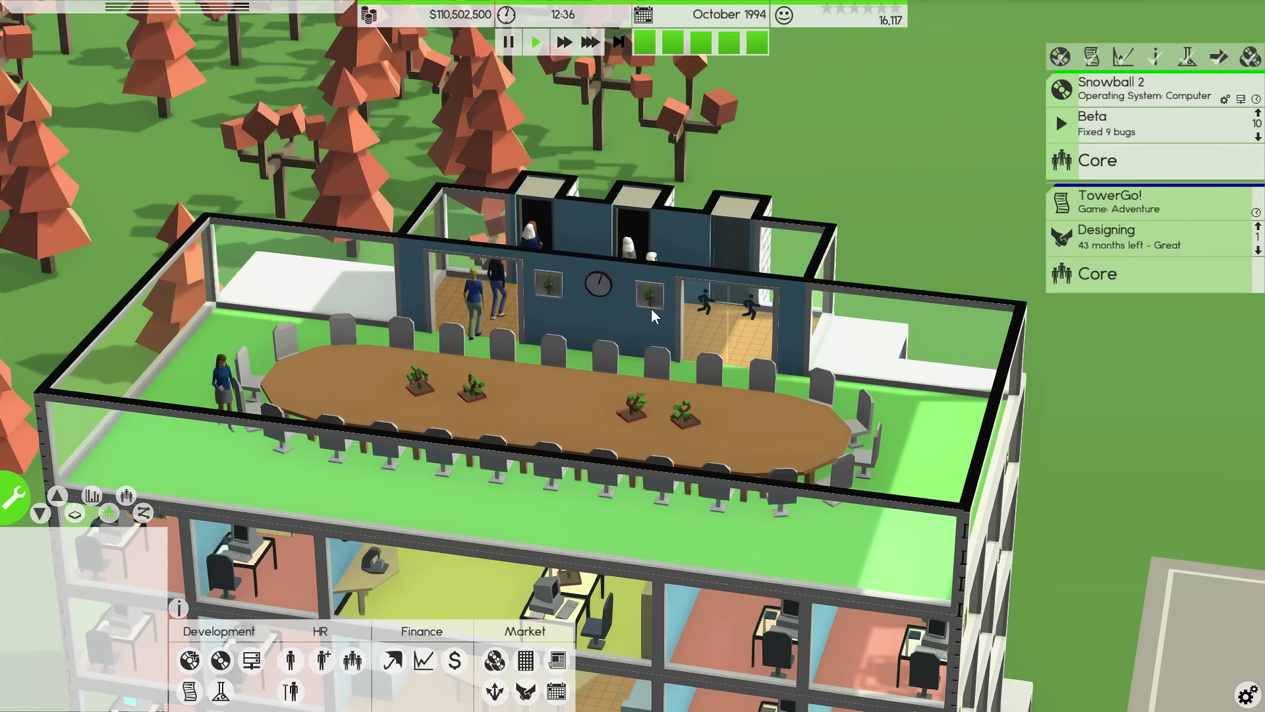
left_click(243, 400)
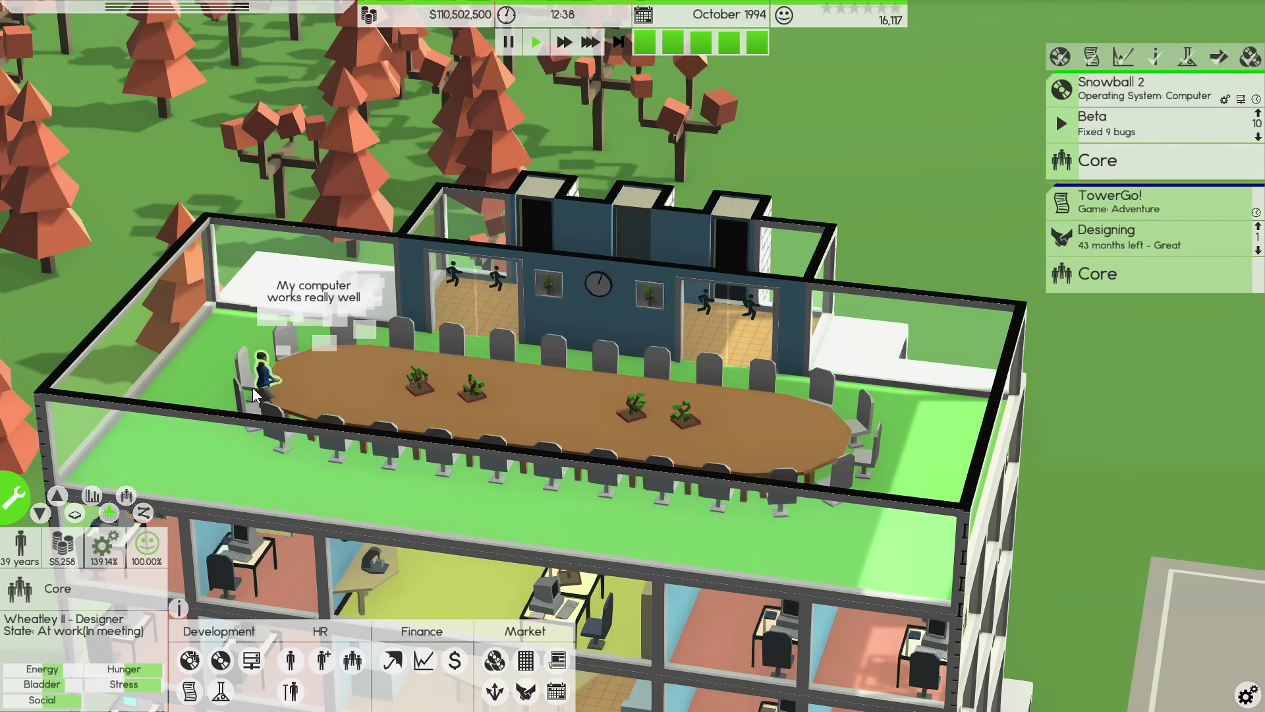
key("a")
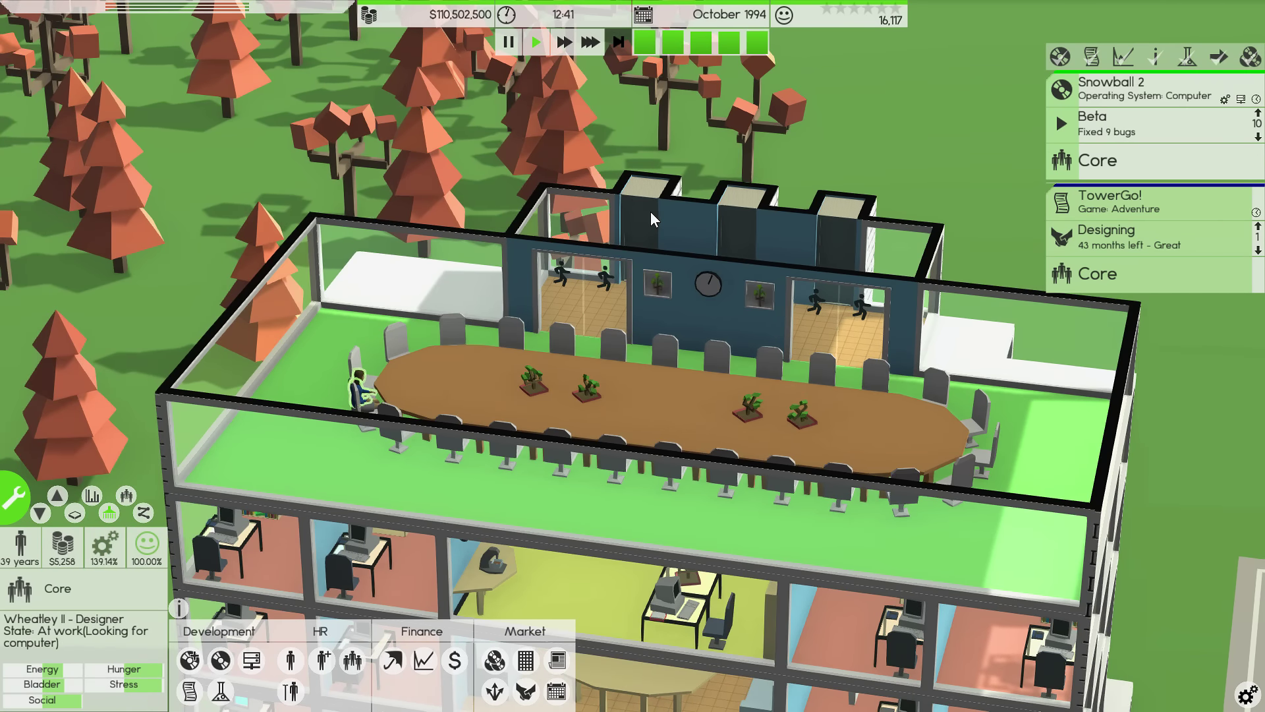
key("q")
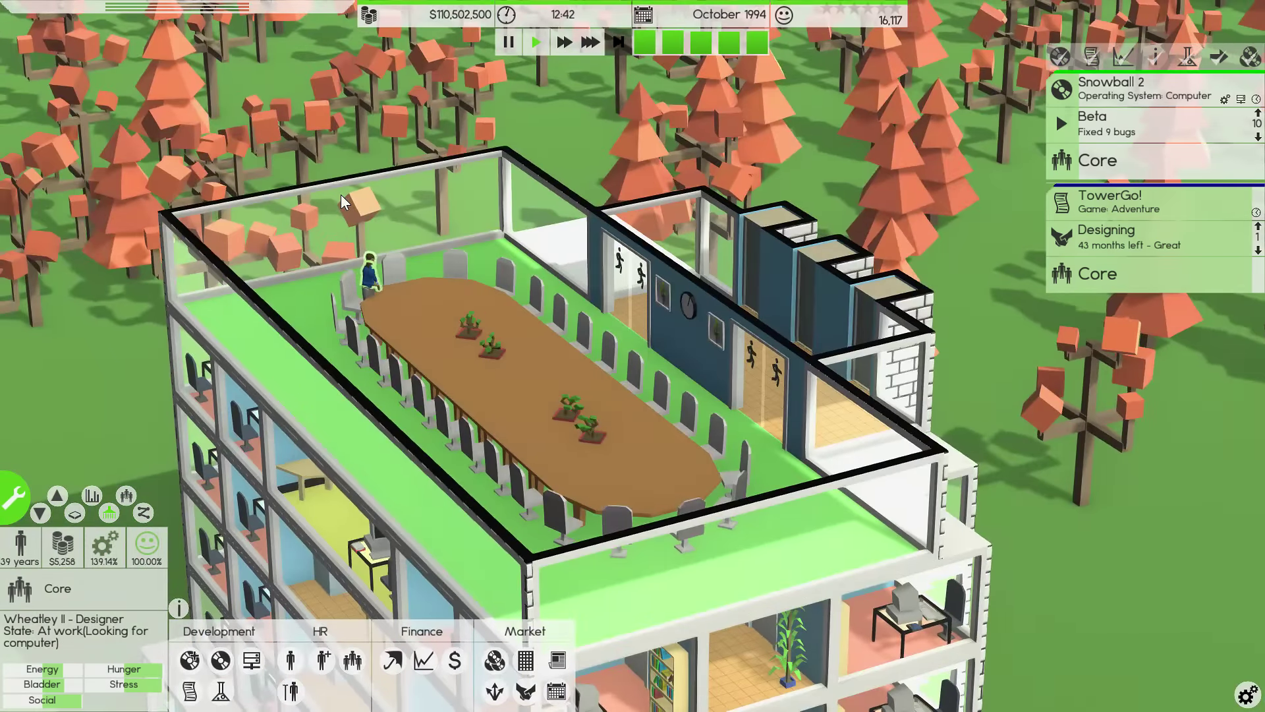
key("e")
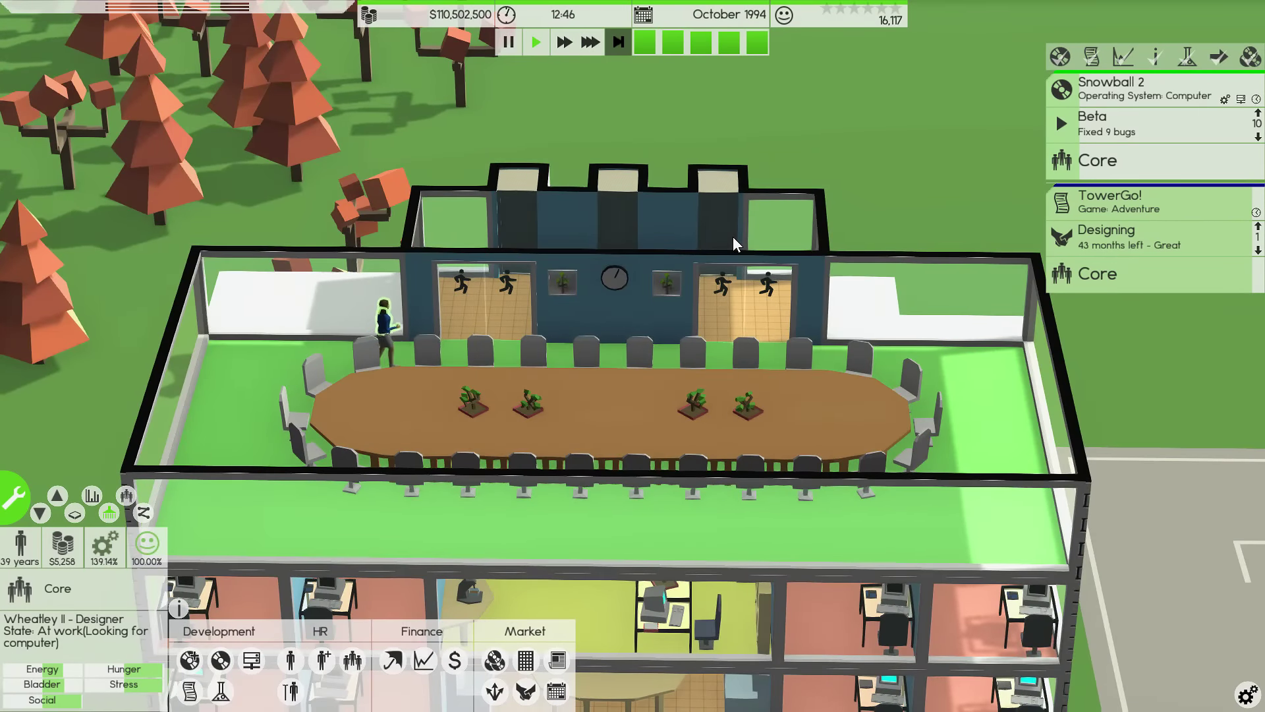
key("Page_Up")
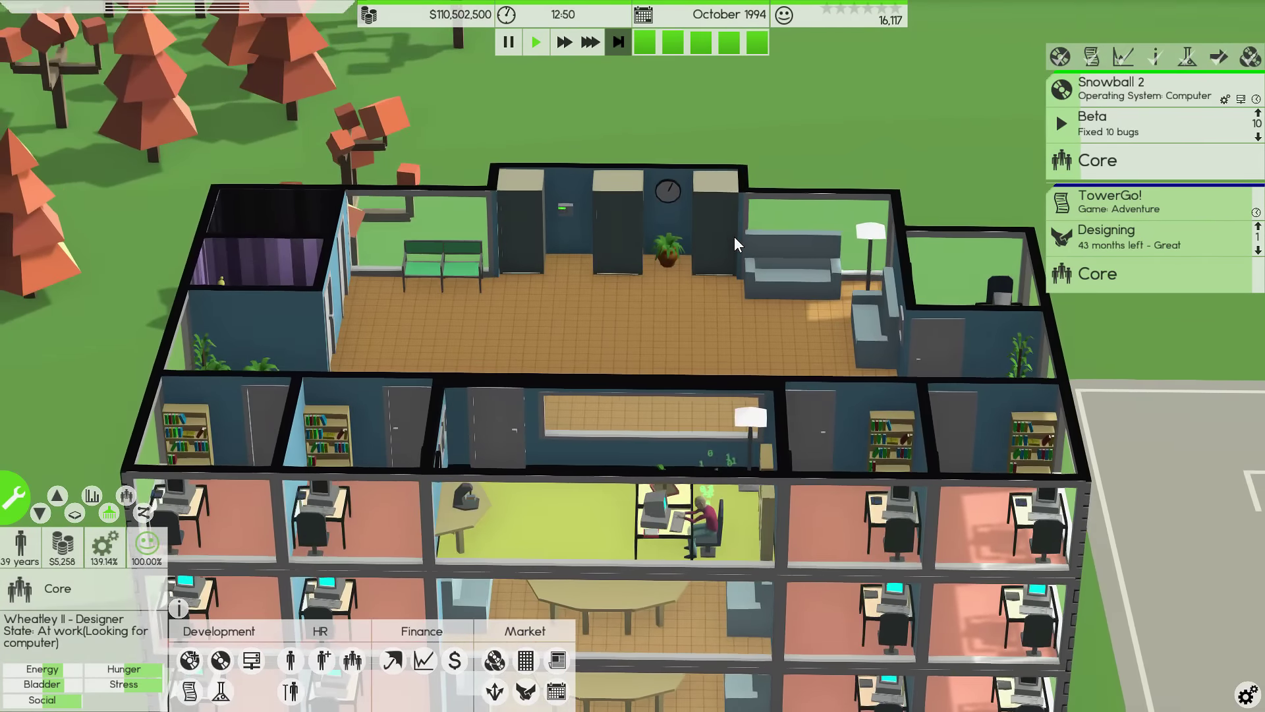
scroll(734, 237, "down", 3)
- Run at fastest speed with the roof hidden, inspecting the designer as the day passes
left_click(1103, 422)
key("3")
scroll(1099, 422, "up", 2)
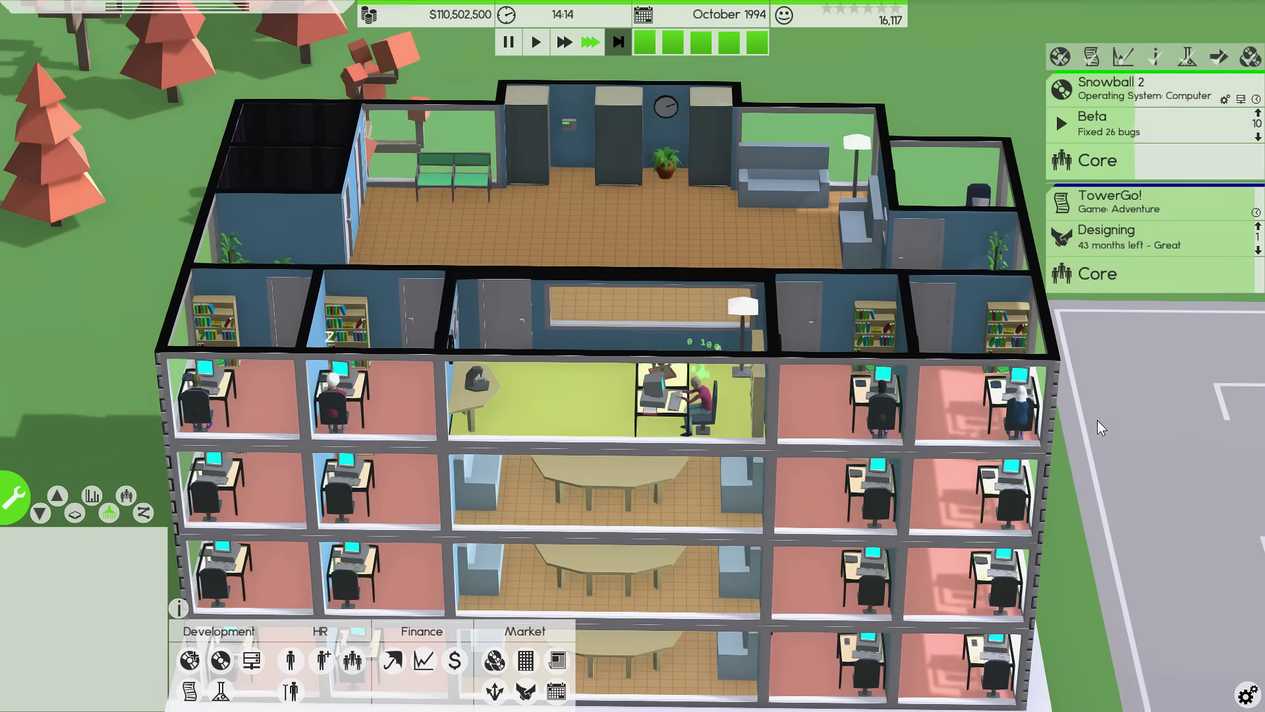
key("1")
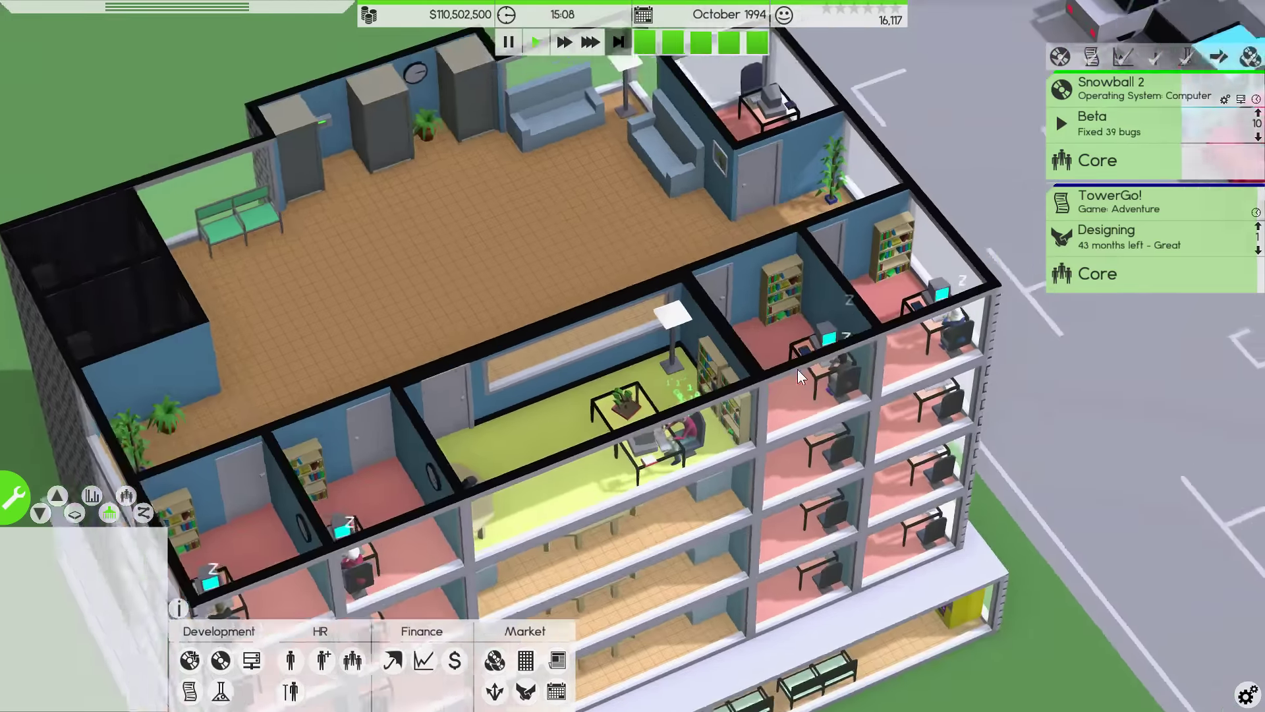
key("Page_Down")
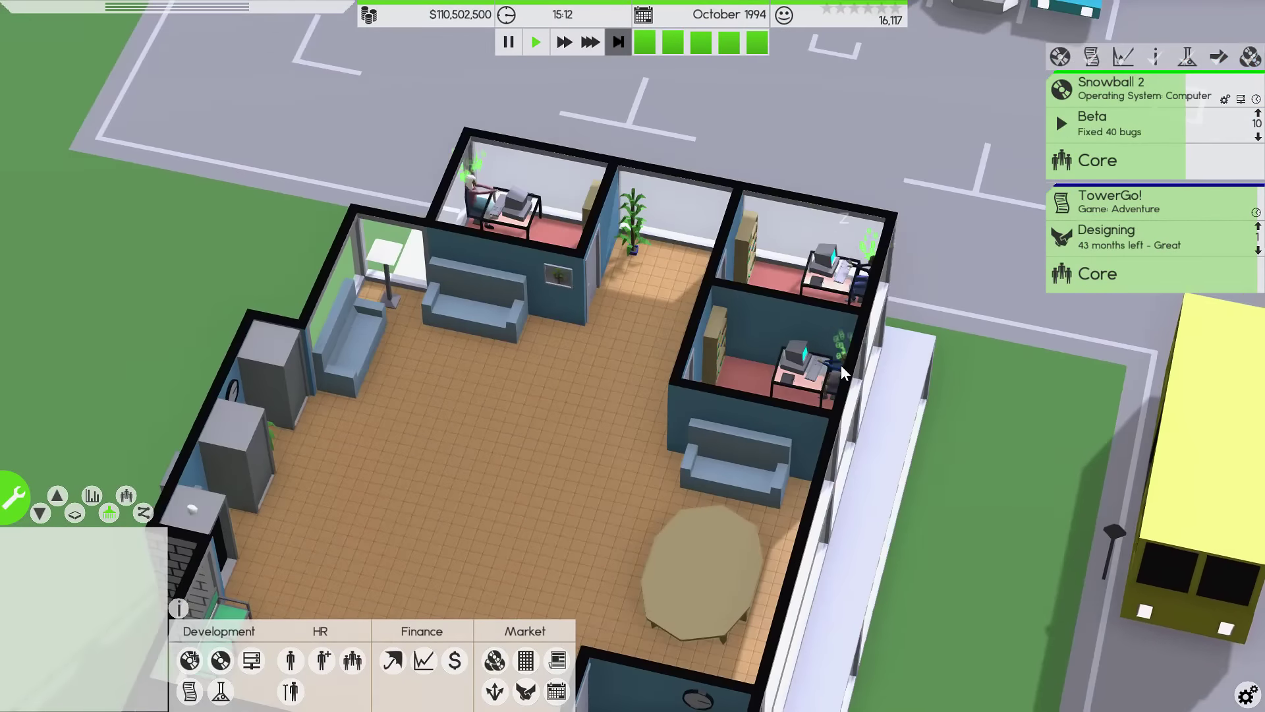
left_click(842, 365)
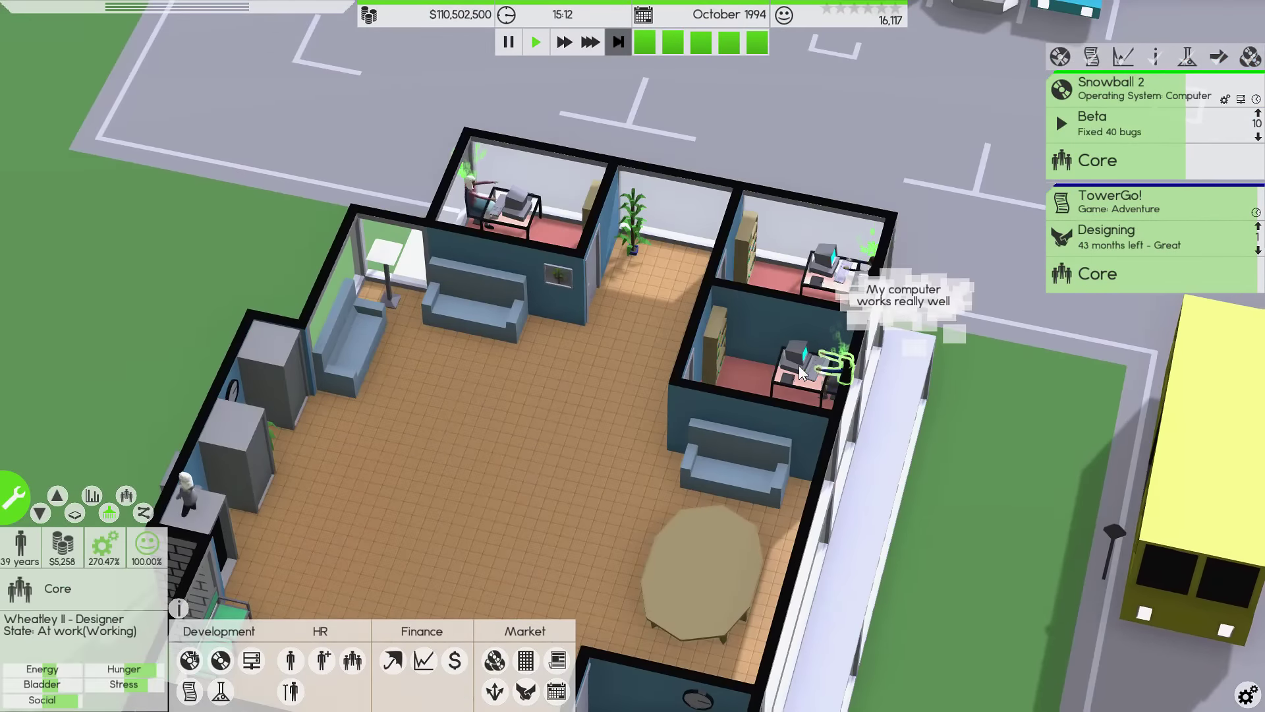
key("3")
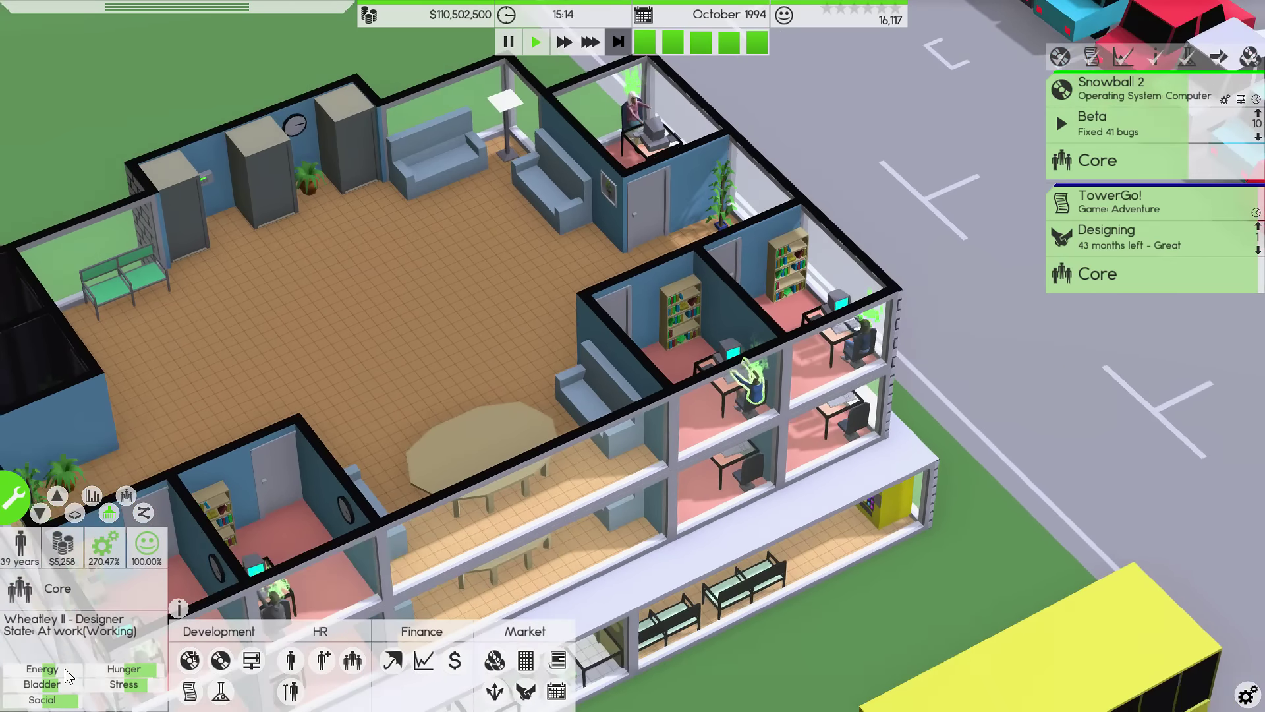
key("q")
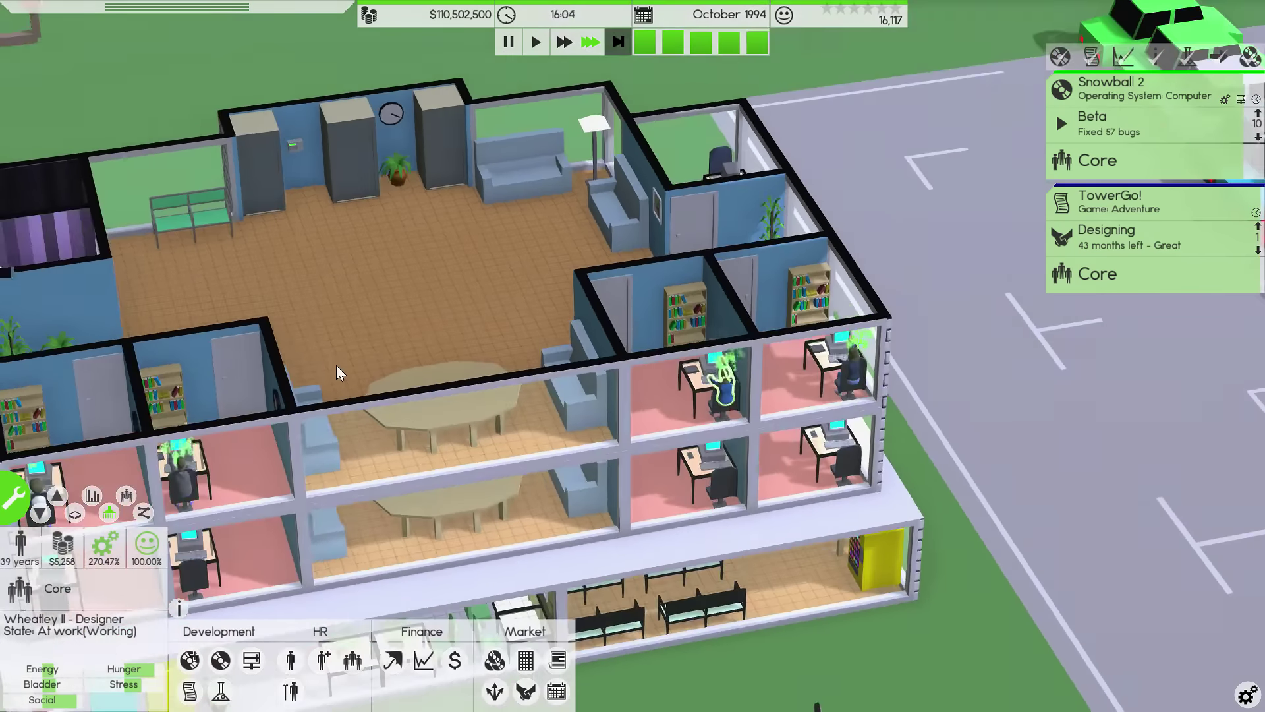
scroll(479, 290, "up", 3)
key("a")
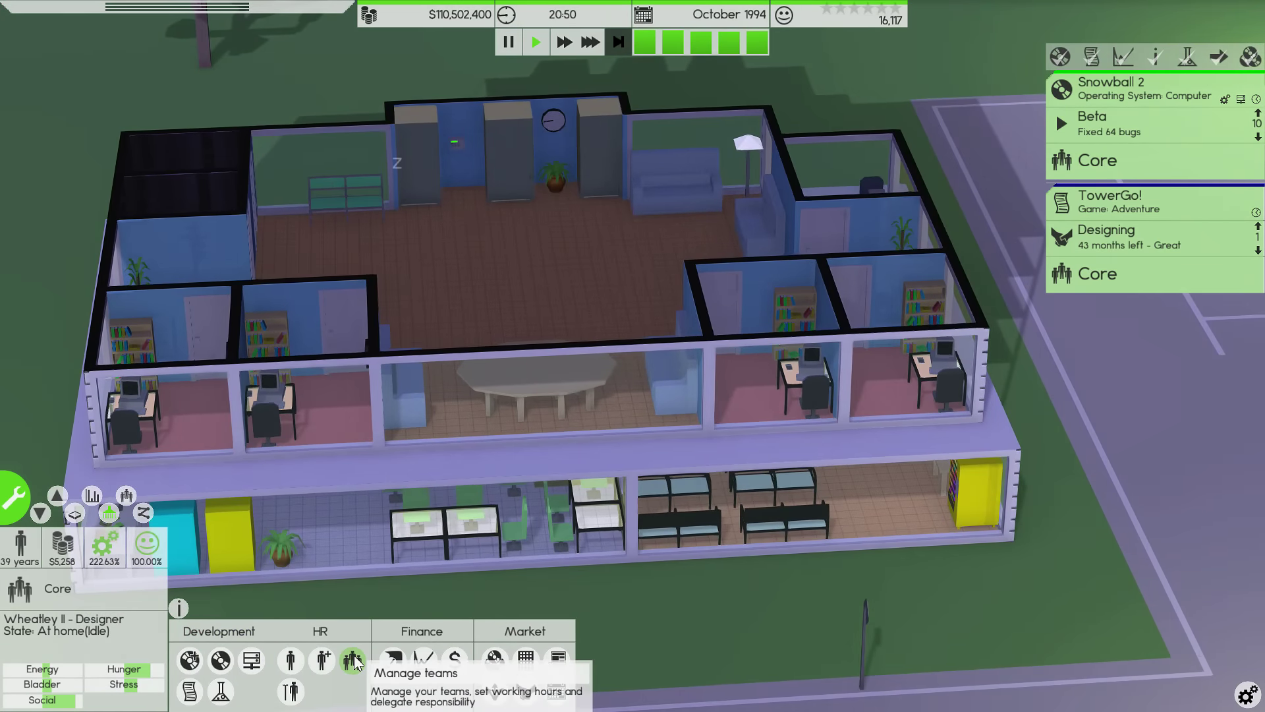
- Make the Core team arrive another hour earlier, then close the Teams window
left_click(352, 660)
left_click(593, 291)
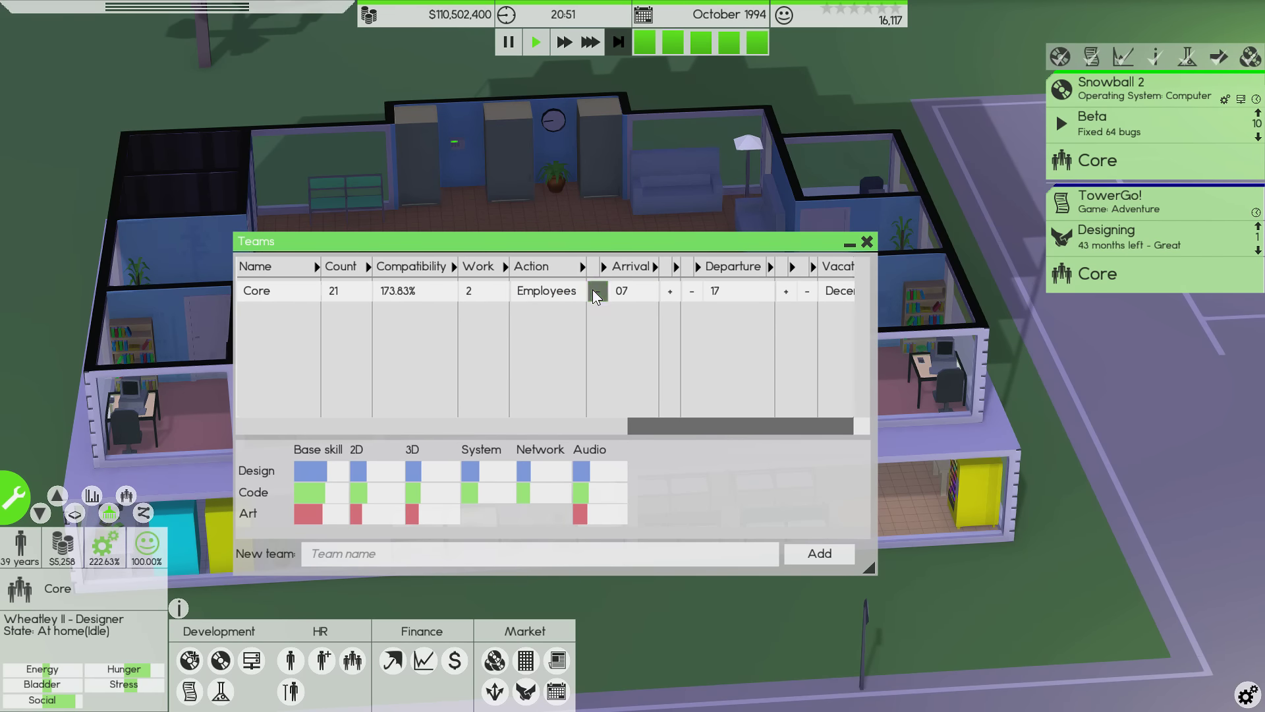
left_click(865, 243)
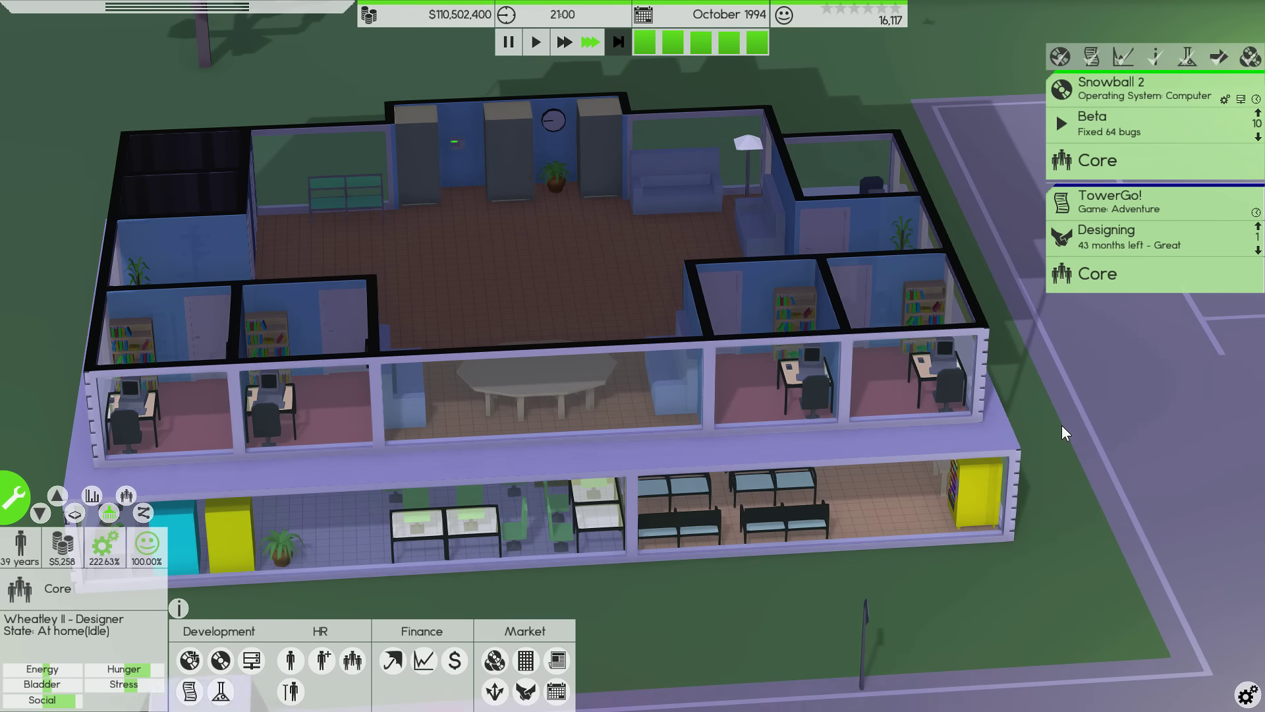
- Show Snowball 2's Assign/Release/Market/Cancel options from its Core row
key("d")
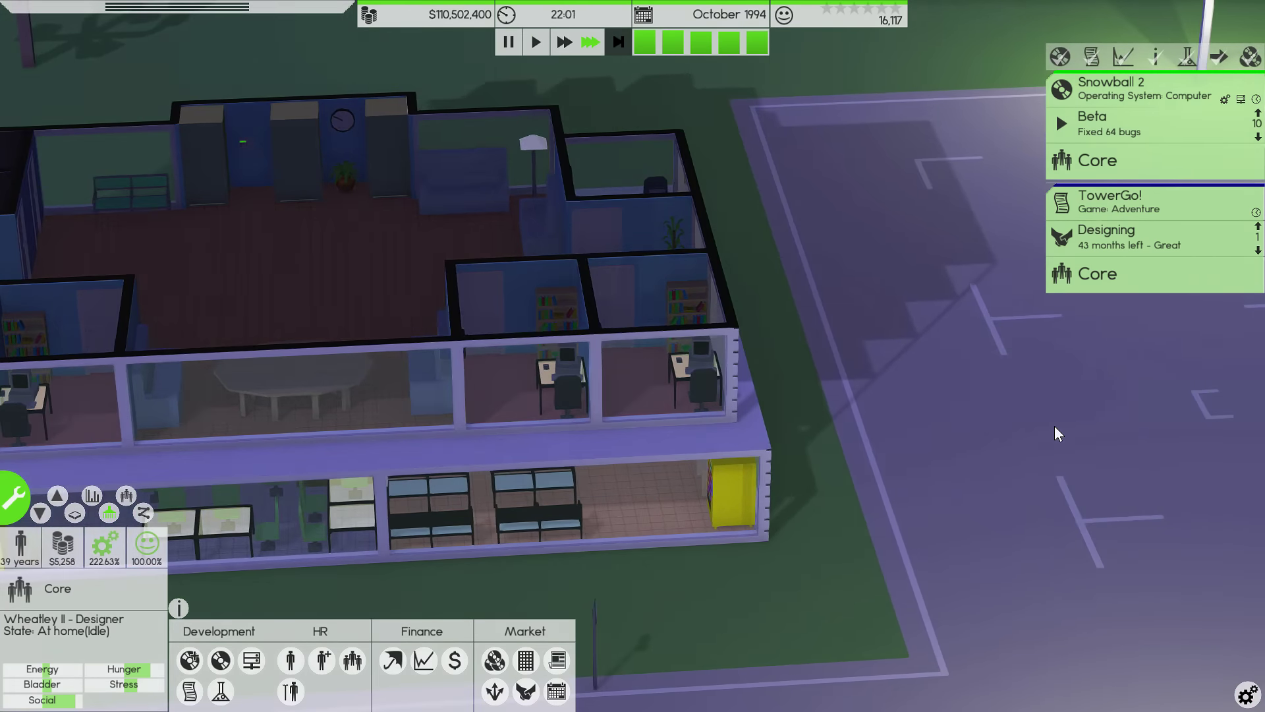
key("d")
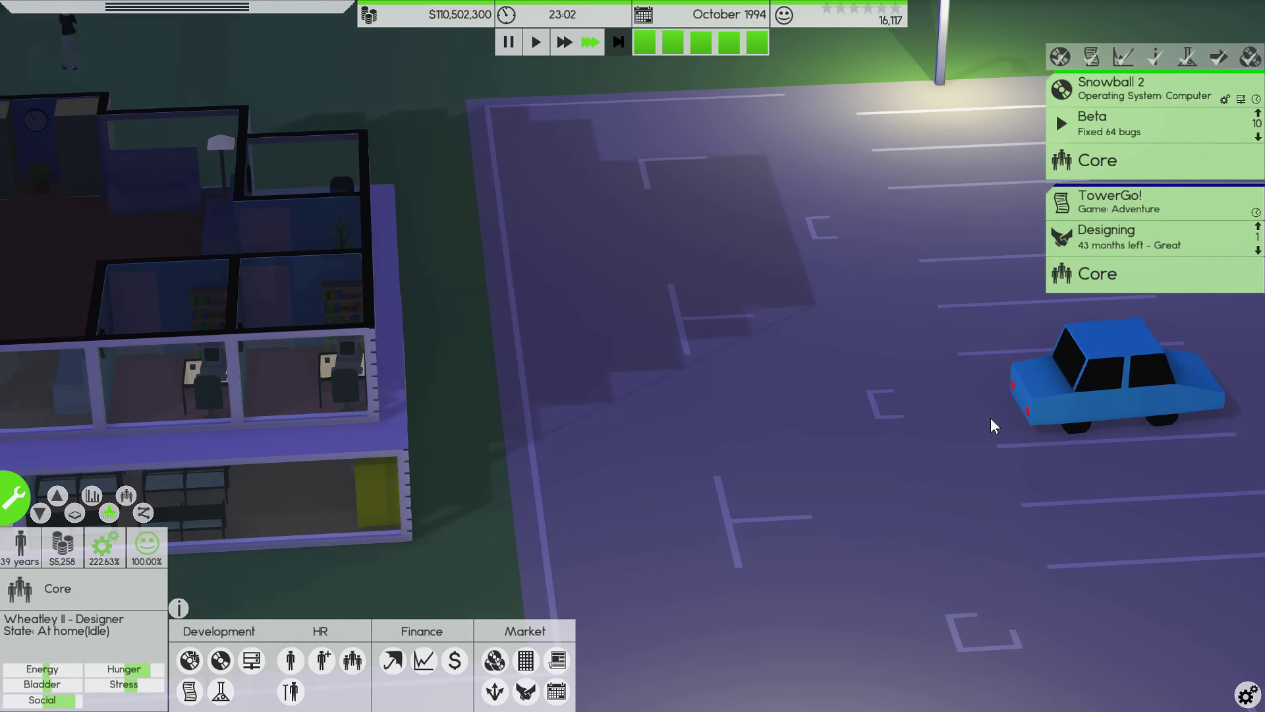
key("a")
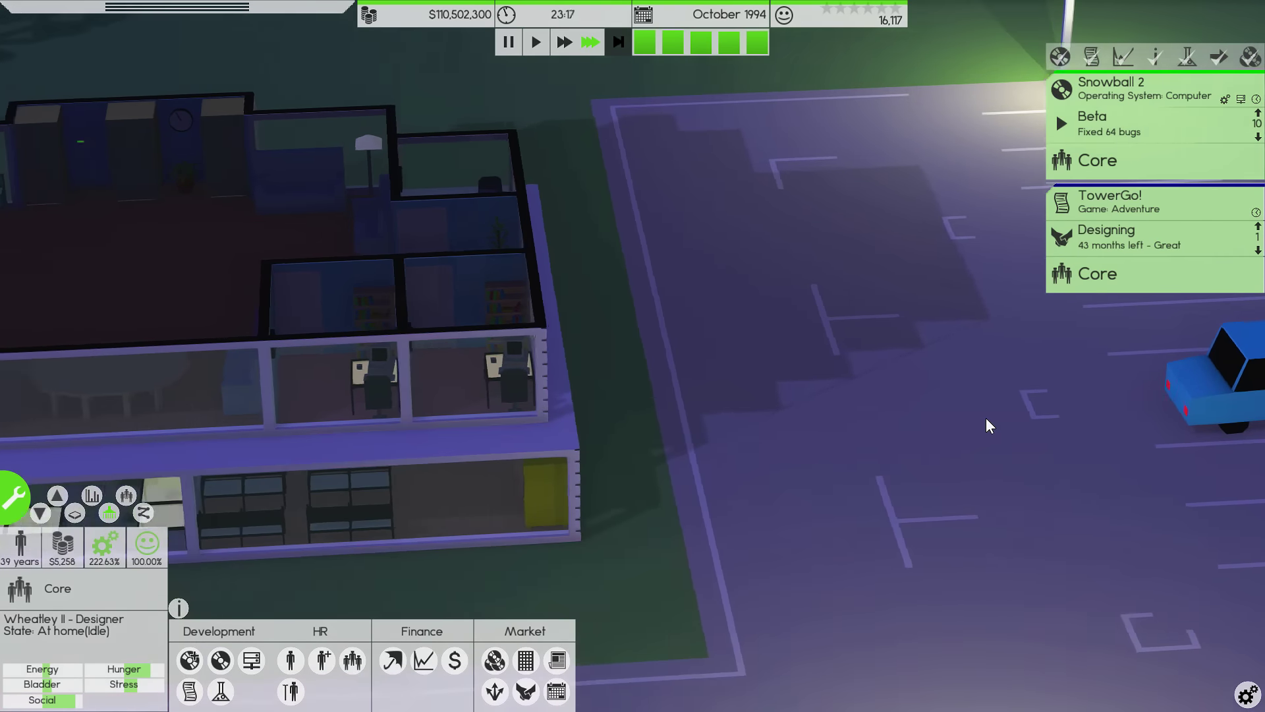
key("a")
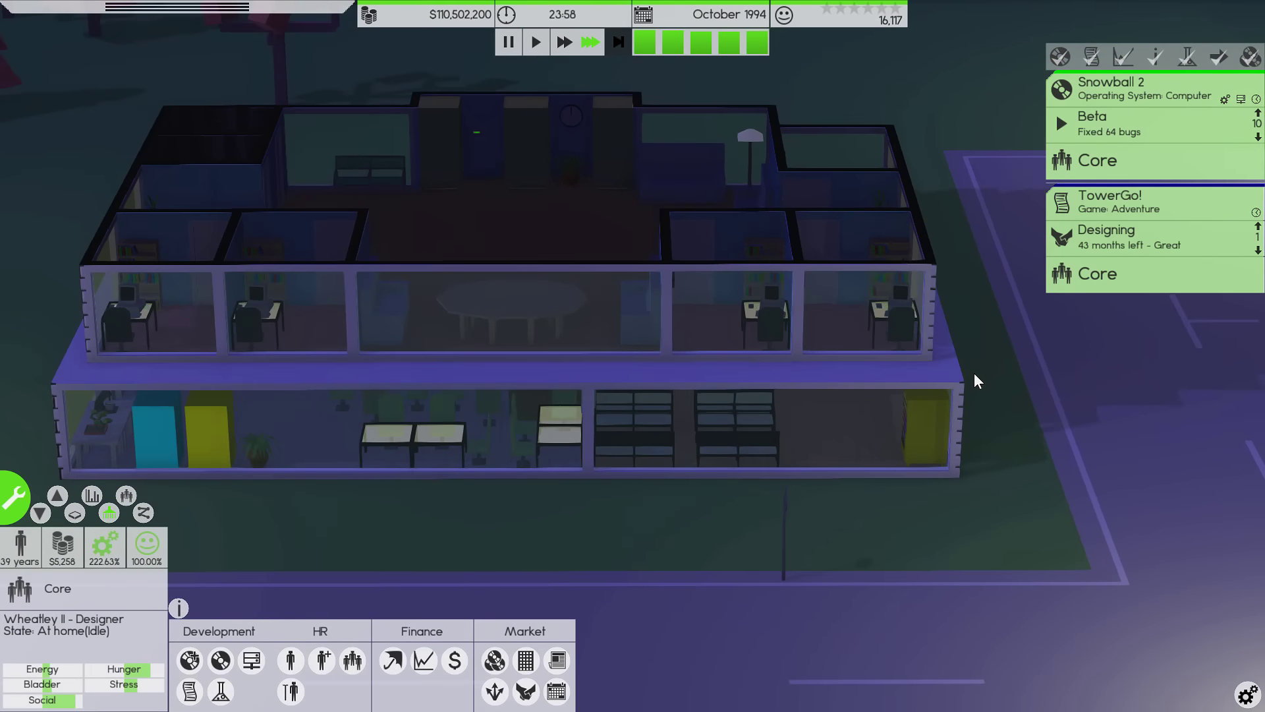
left_click(1111, 175)
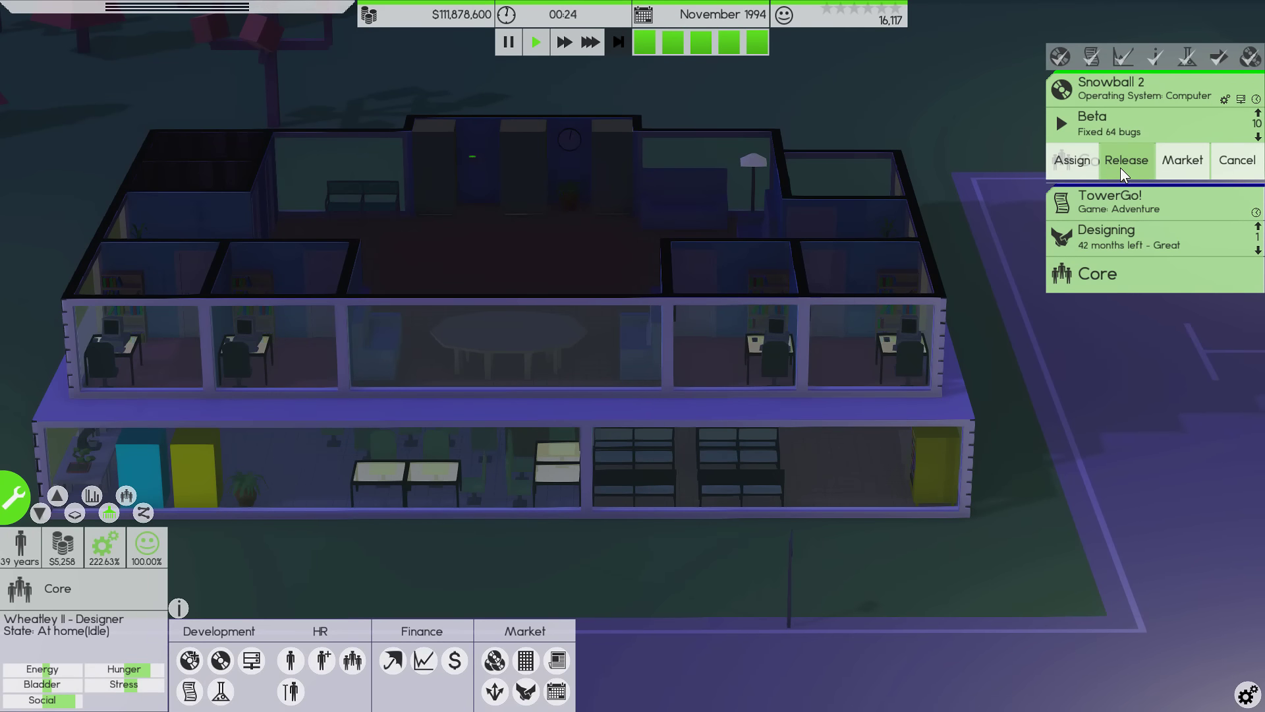
- Release Snowball 2 and start its marketing campaign
left_click(1120, 167)
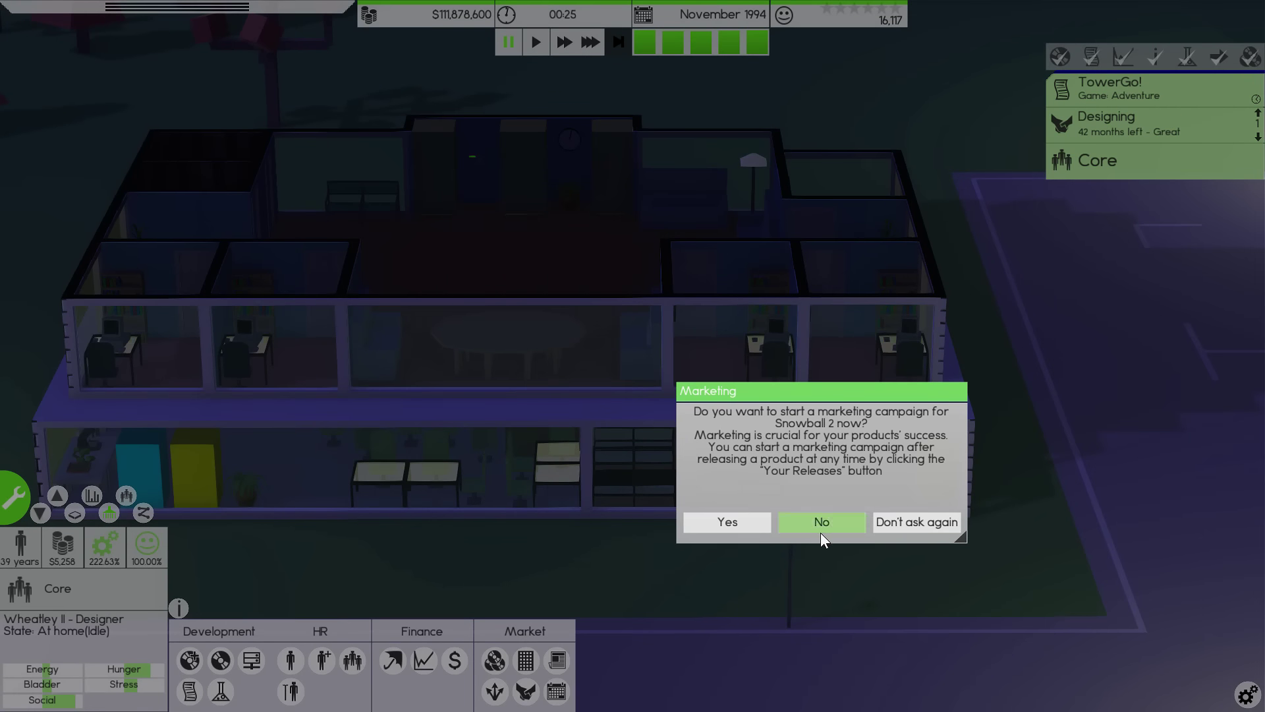
left_click(737, 521)
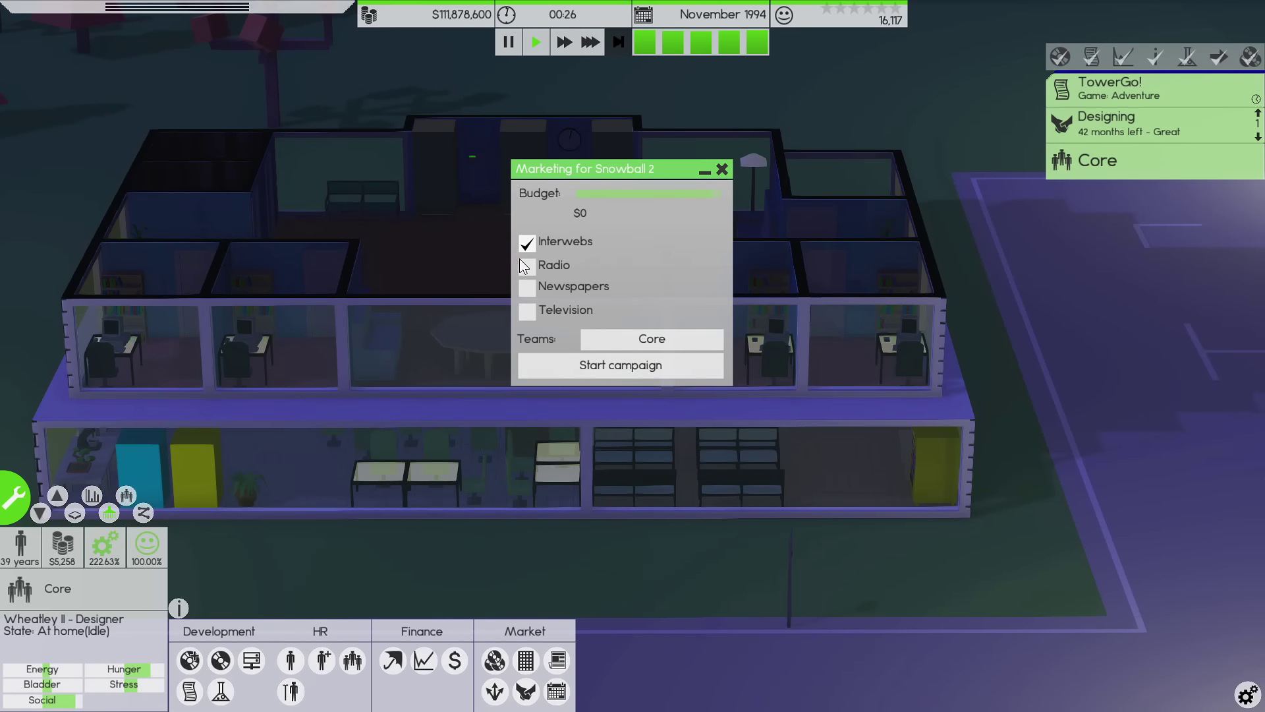
left_click(586, 361)
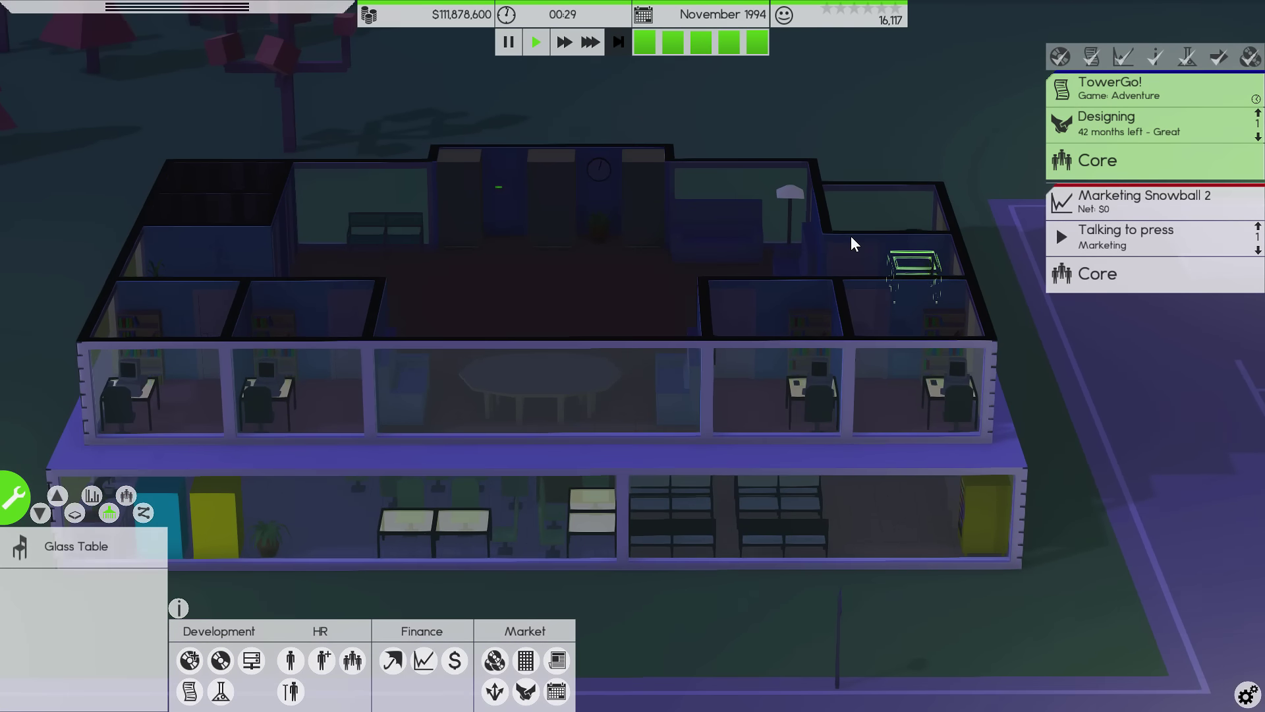
- At fastest speed, abandon the glass table placement and cancel the TowerGo! project
key("3")
right_click(766, 109)
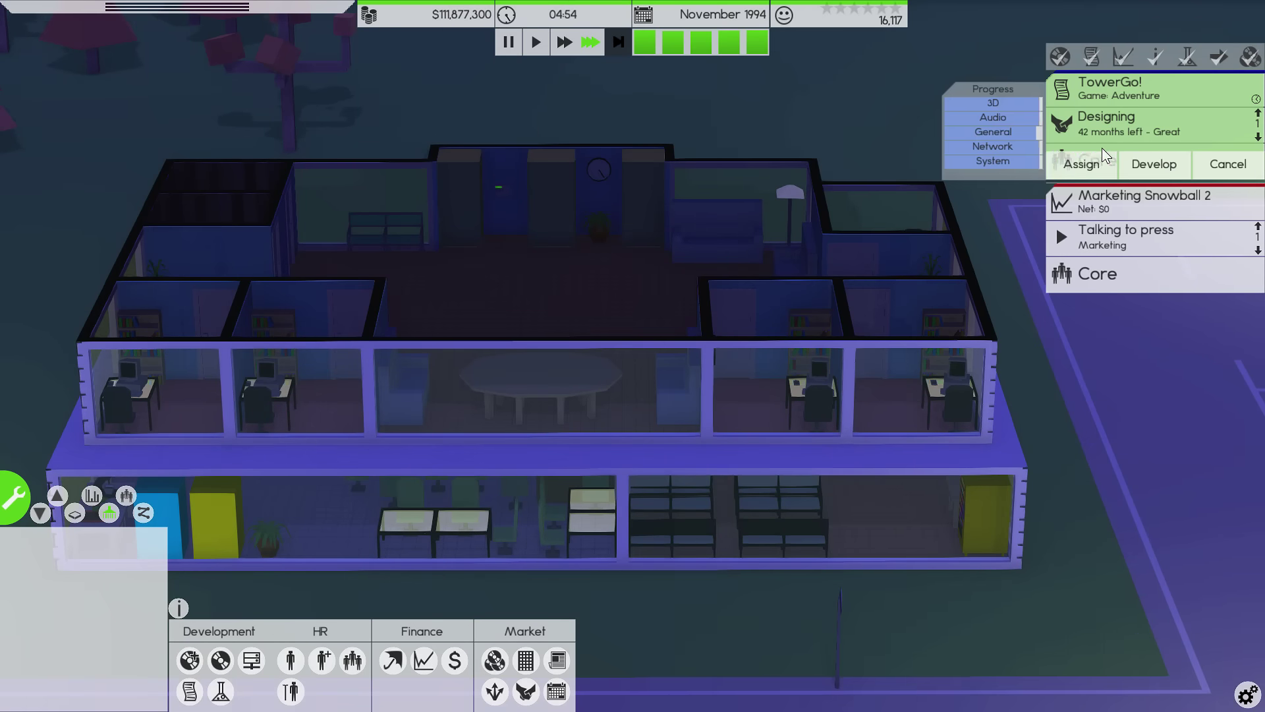
left_click(1137, 158)
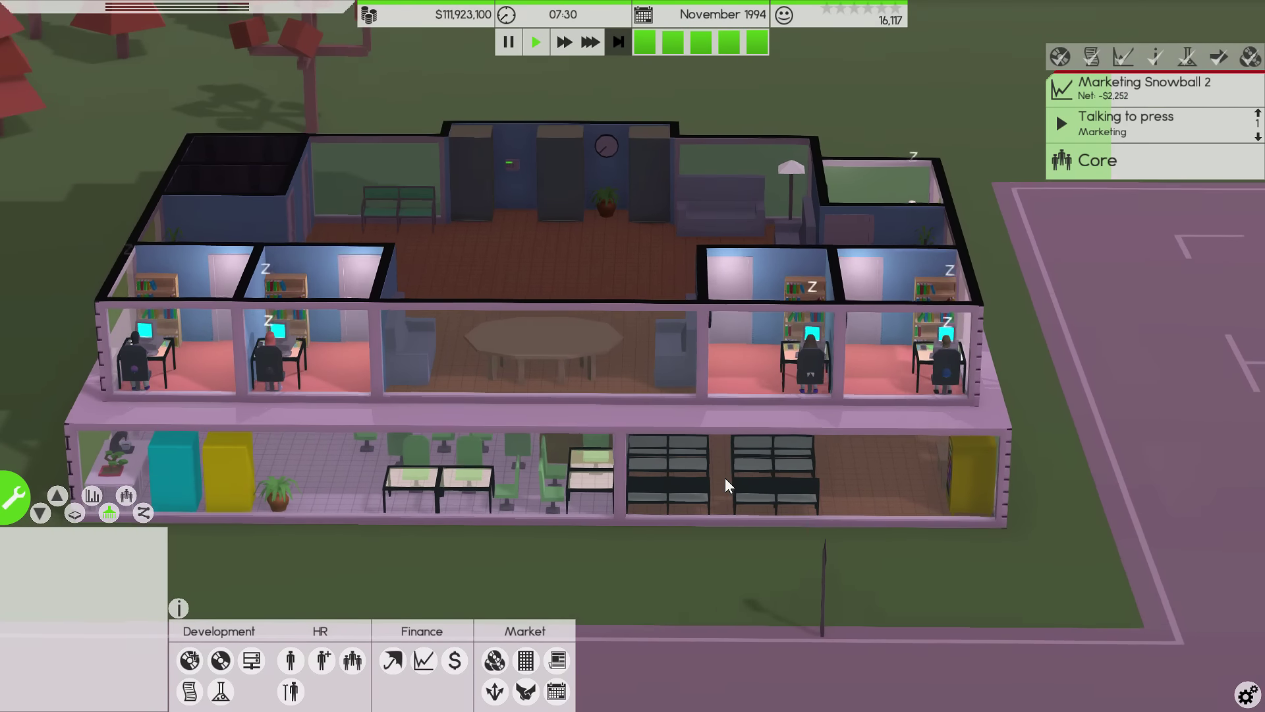
key("a")
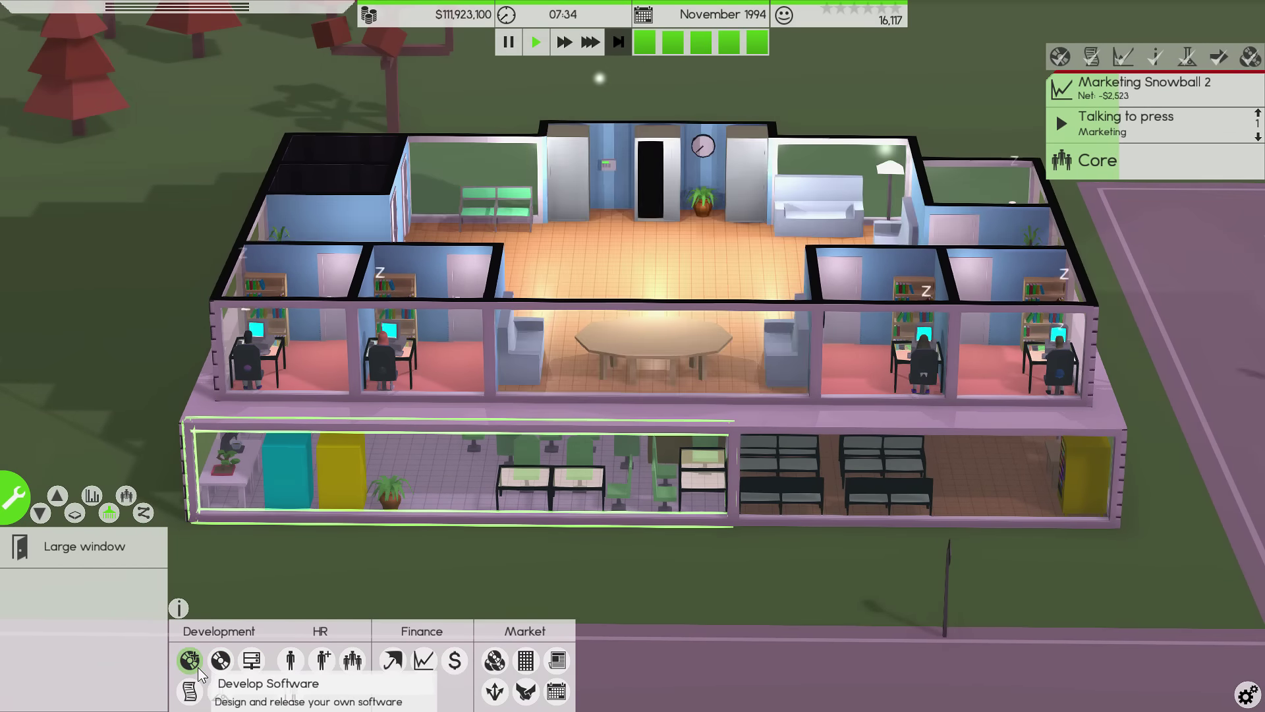
- Start a new software design, trying Audio Tool with all features before resetting them
left_click(201, 675)
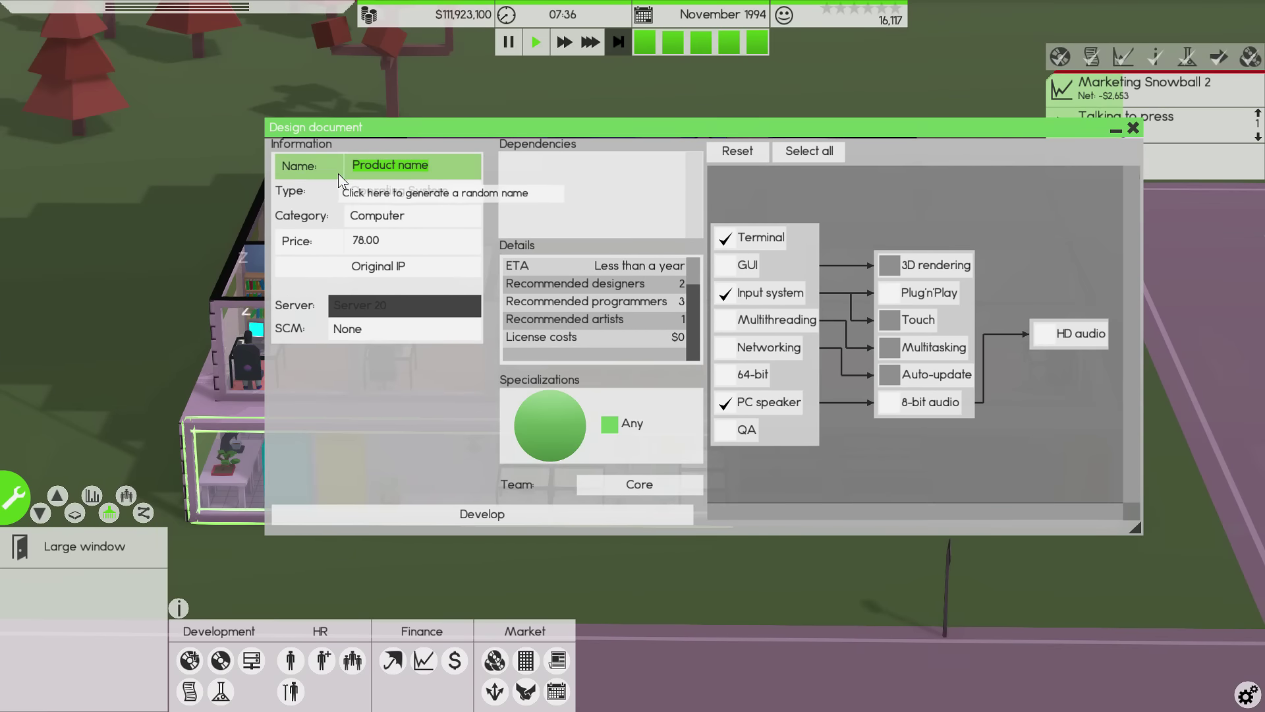
left_click(376, 193)
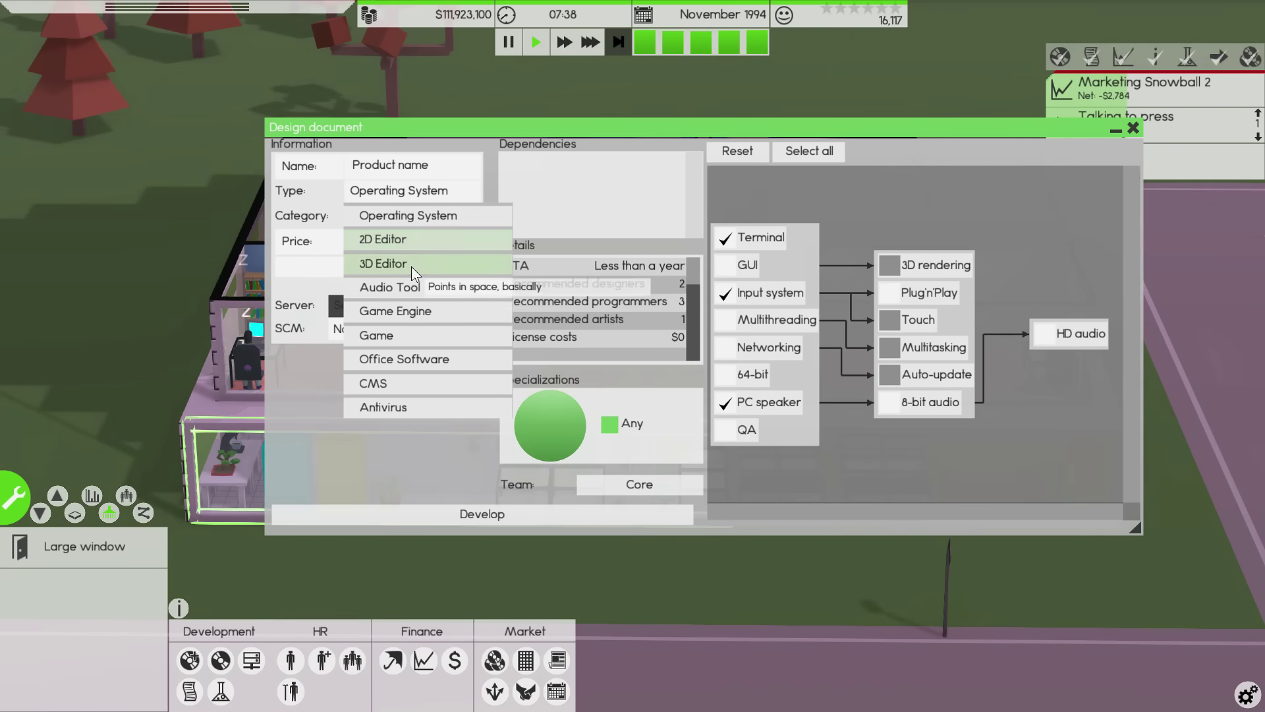
left_click(402, 288)
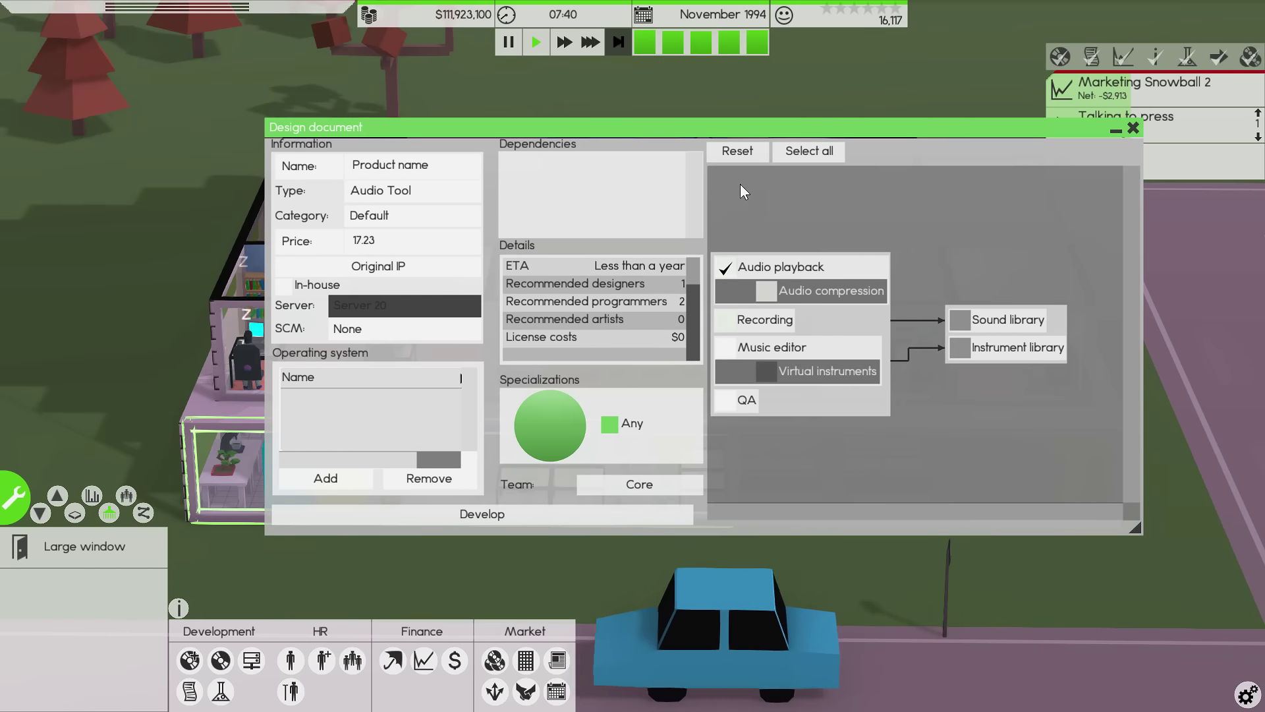
left_click(809, 152)
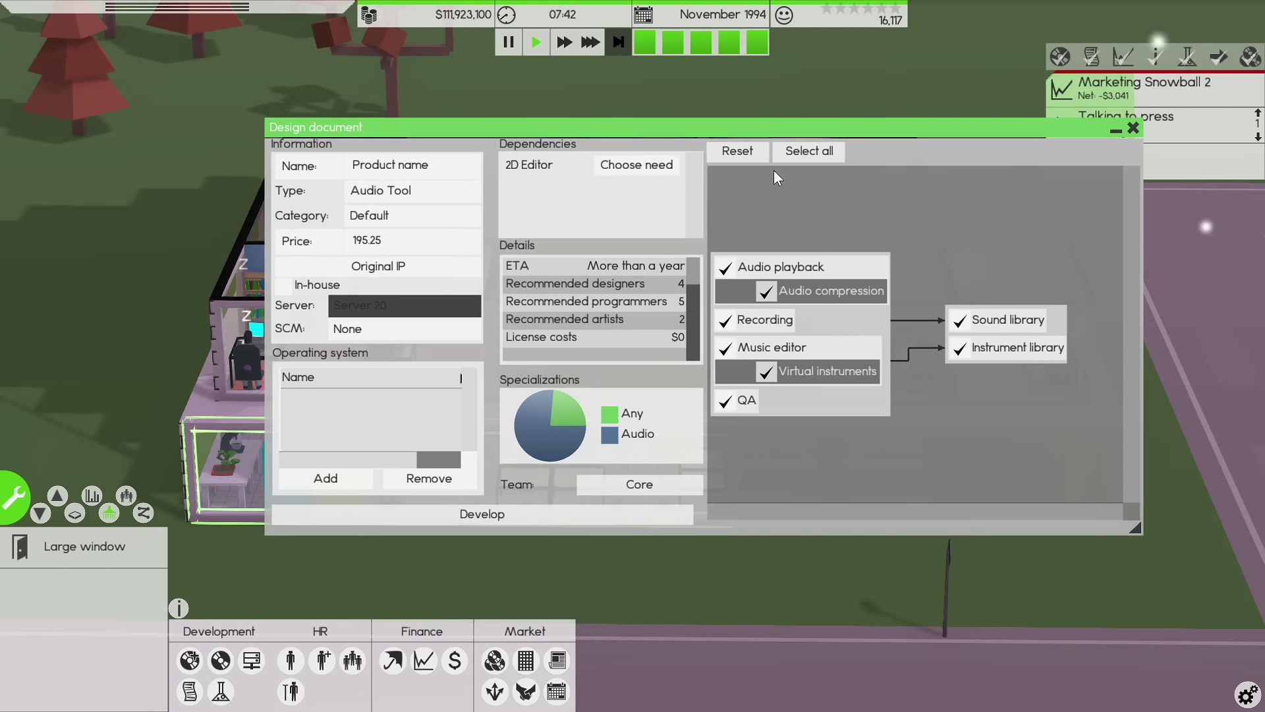
left_click(737, 151)
- Set the type to 2D Editor, target Snowball 2, and include every feature
left_click(442, 186)
left_click(404, 235)
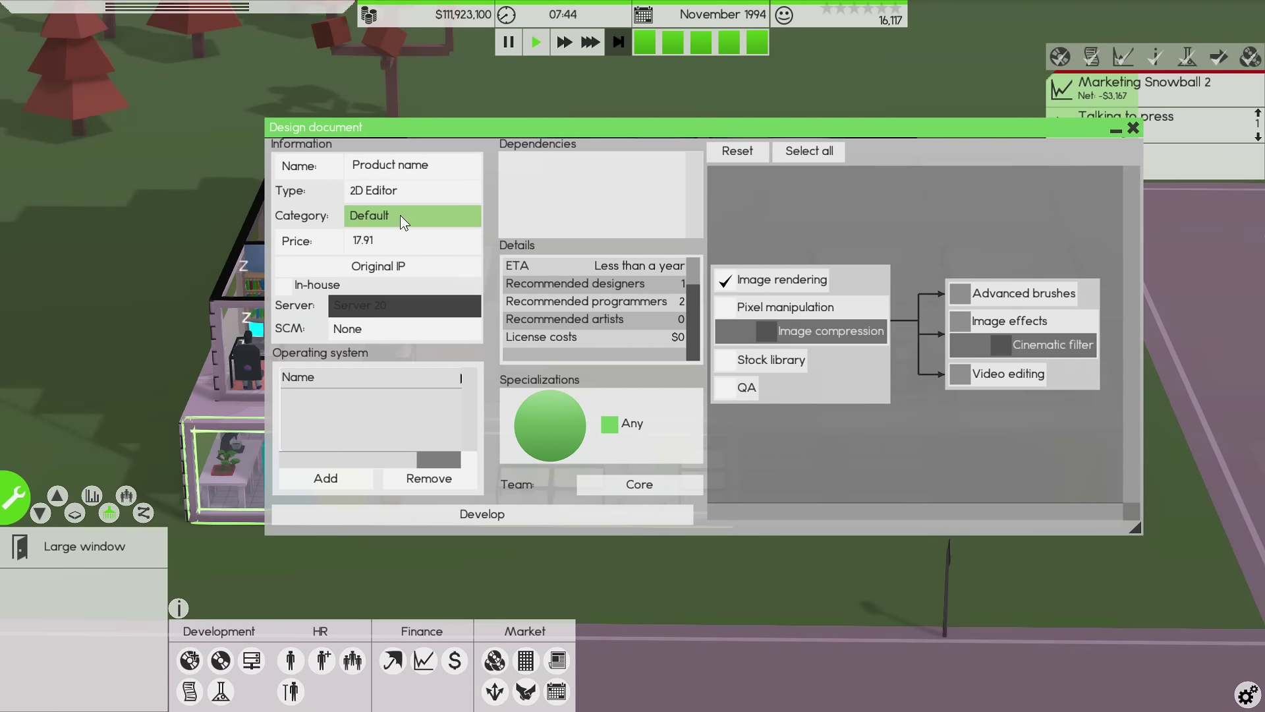
left_click(325, 479)
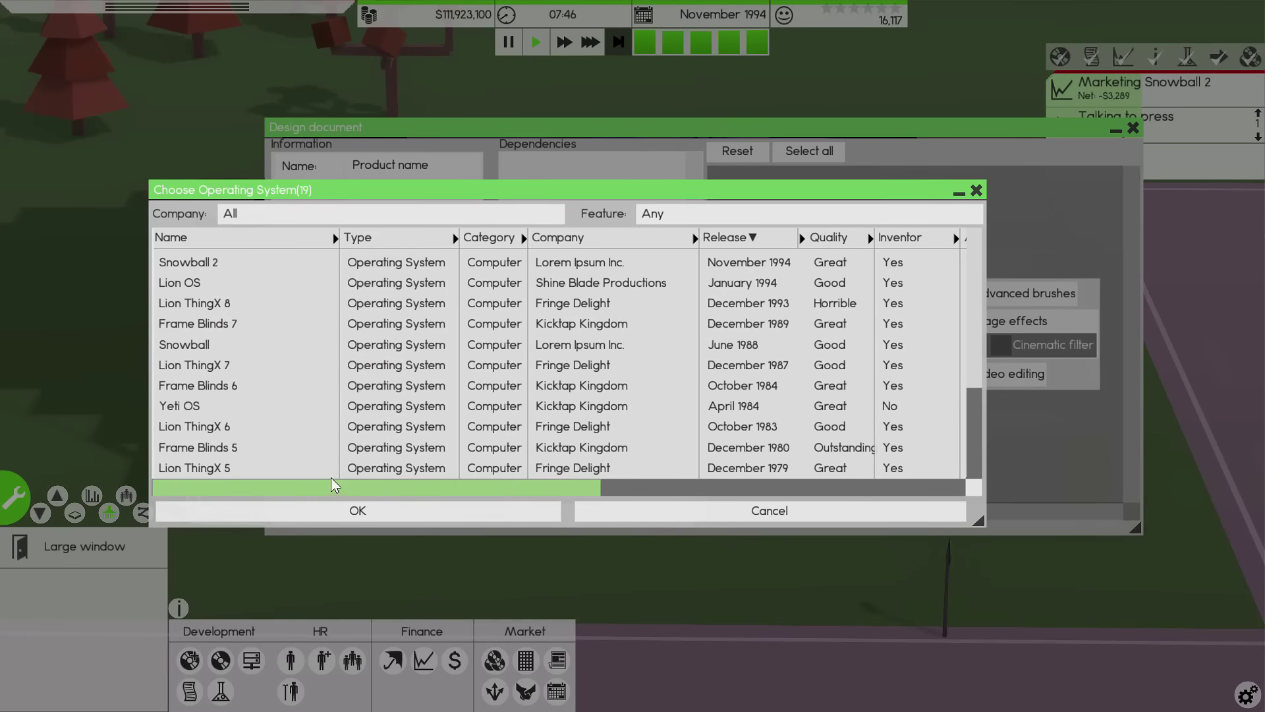
left_click(229, 264)
left_click(375, 510)
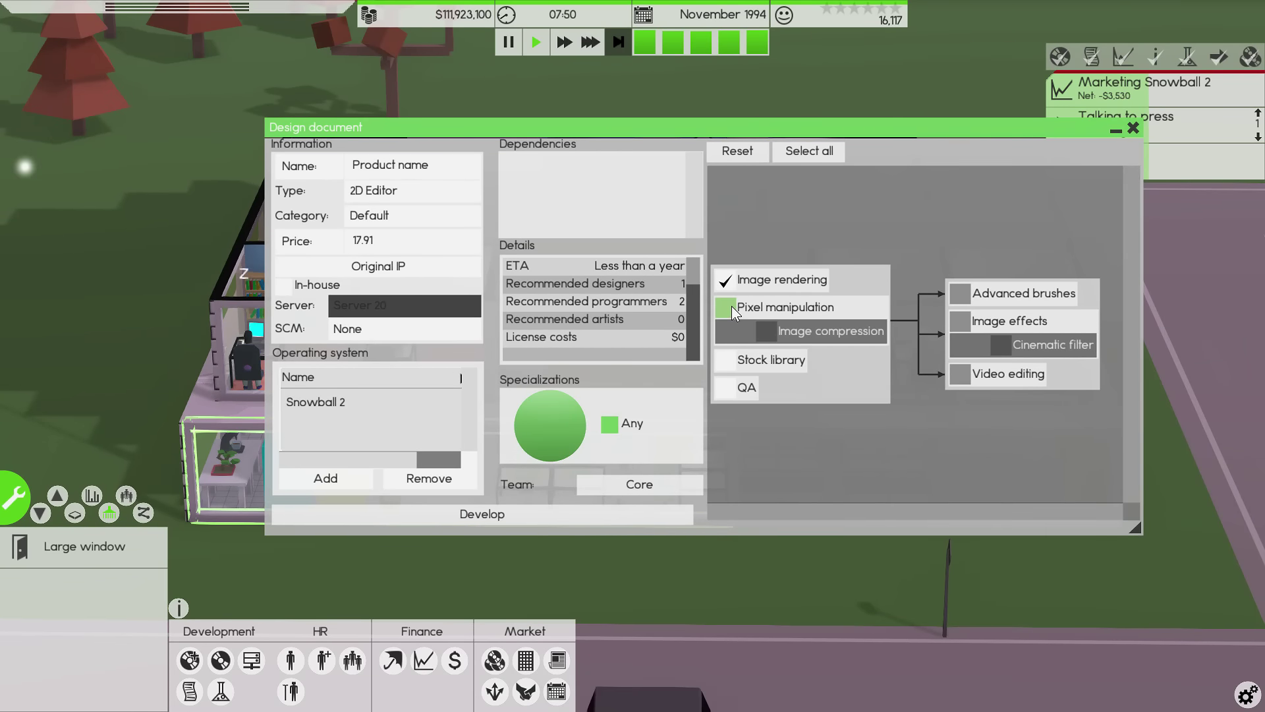
left_click(804, 151)
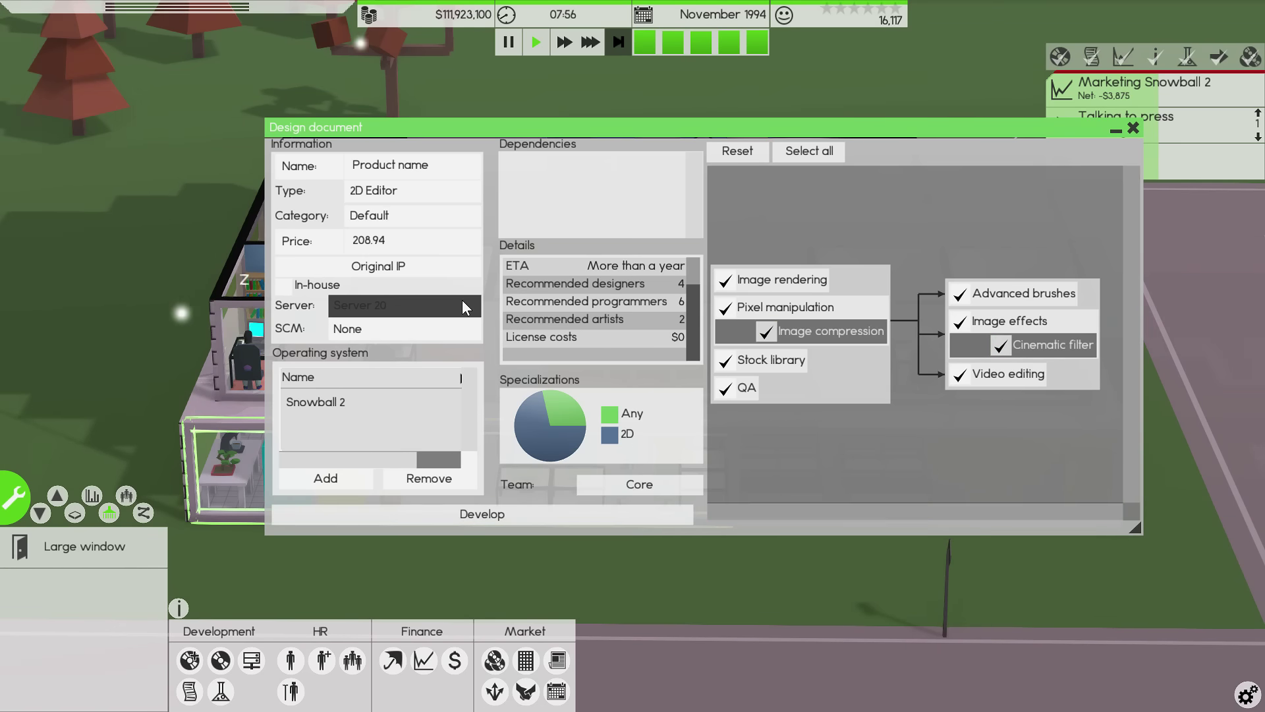
- Make the design a sequel to 2D Snowball v2.0
left_click(379, 267)
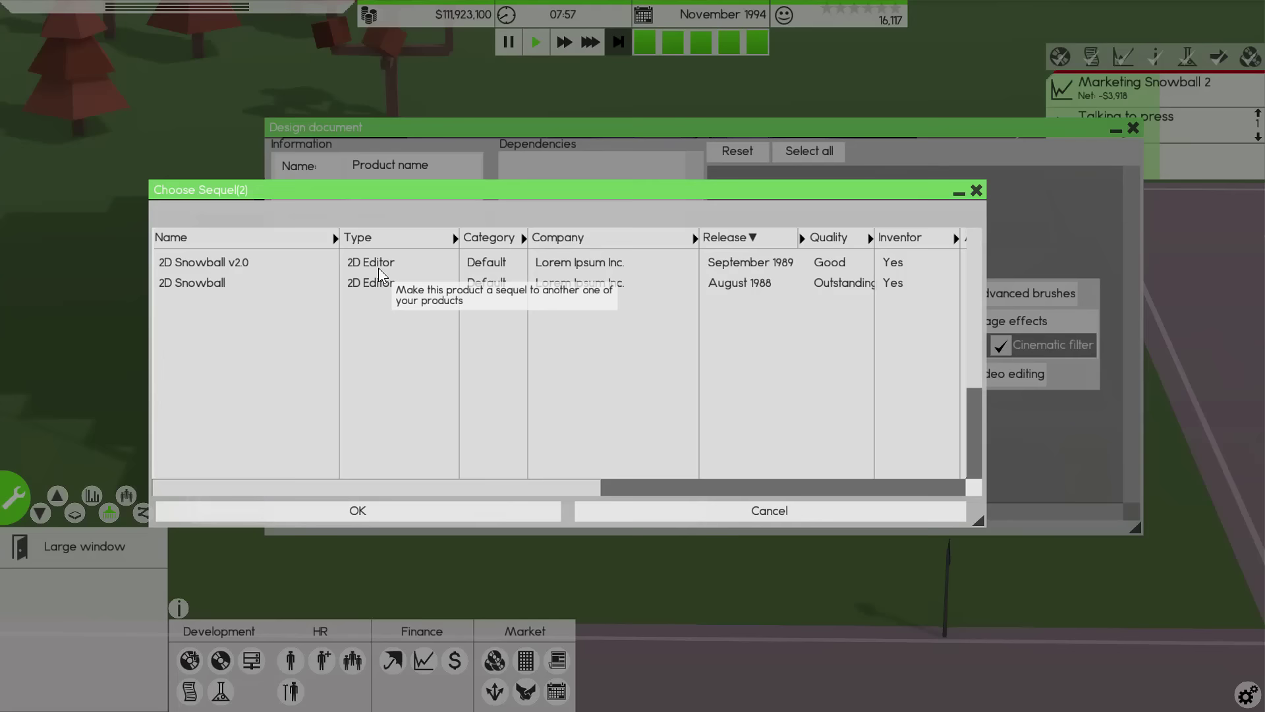
left_click(230, 265)
left_click(415, 511)
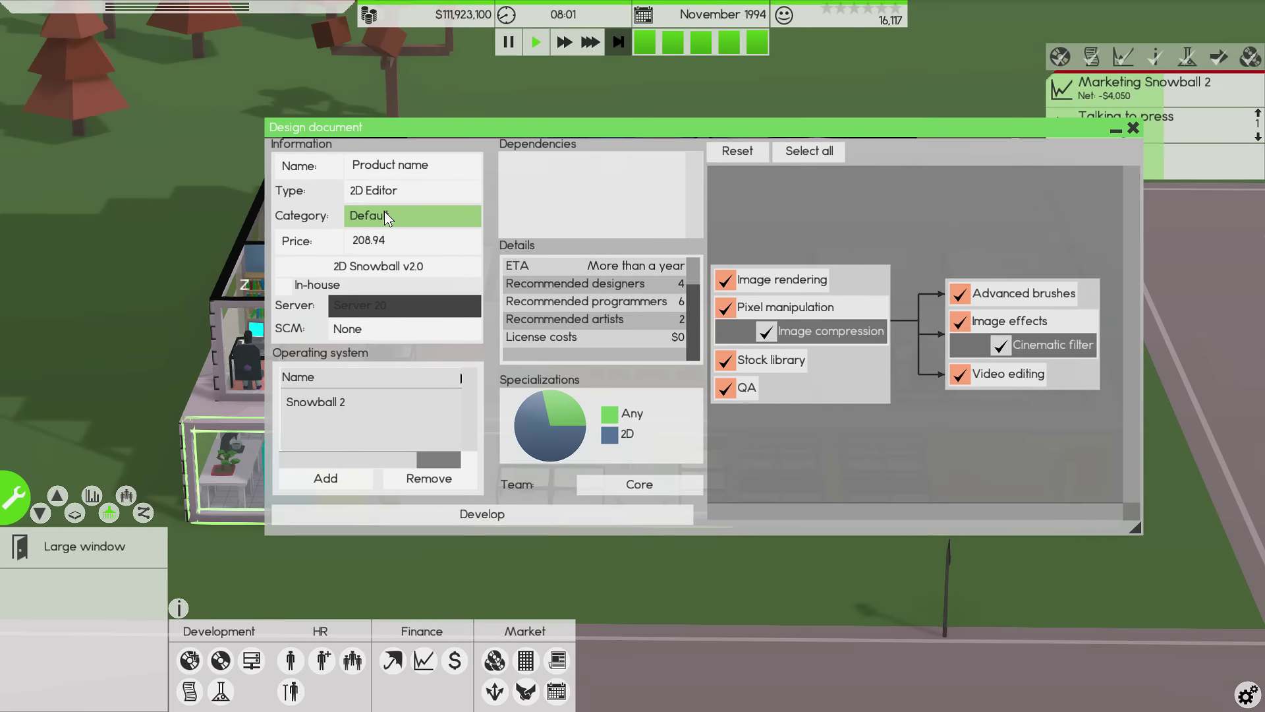
- Name it 2D Snowball 3, price it at 99.98, and use Server 20 for source control
left_click(408, 168)
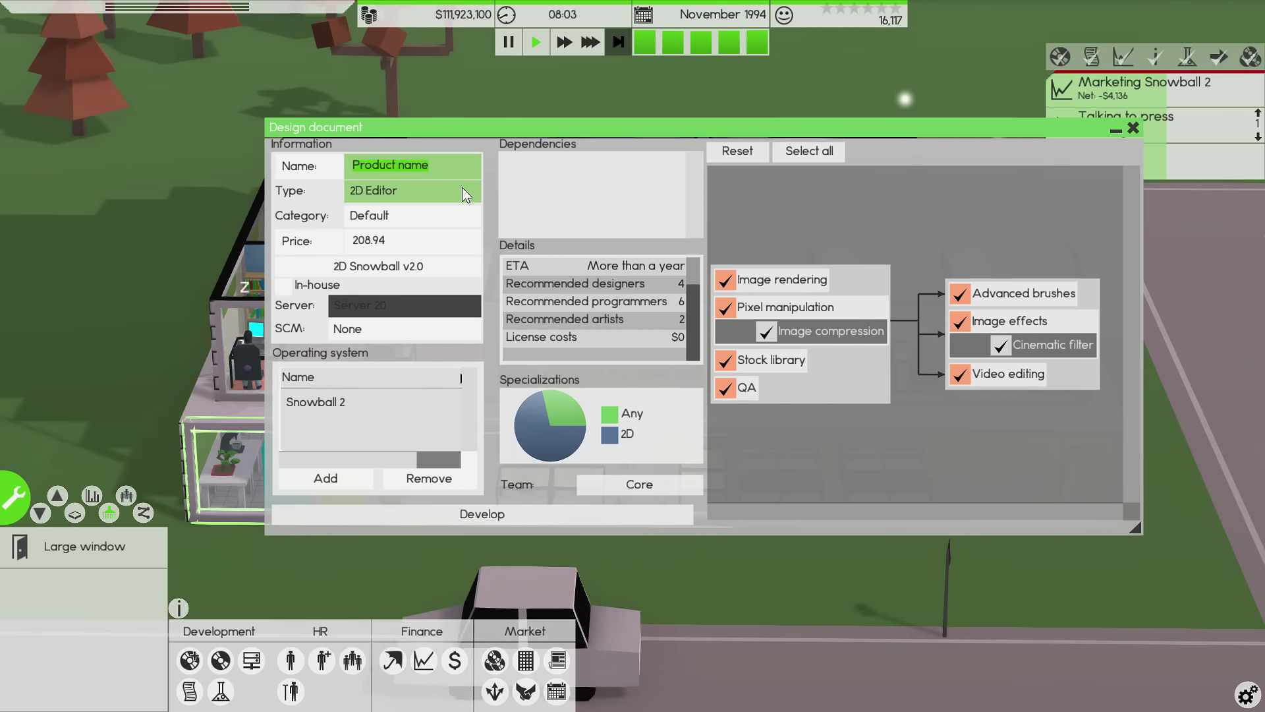
type("2D Snowball 3")
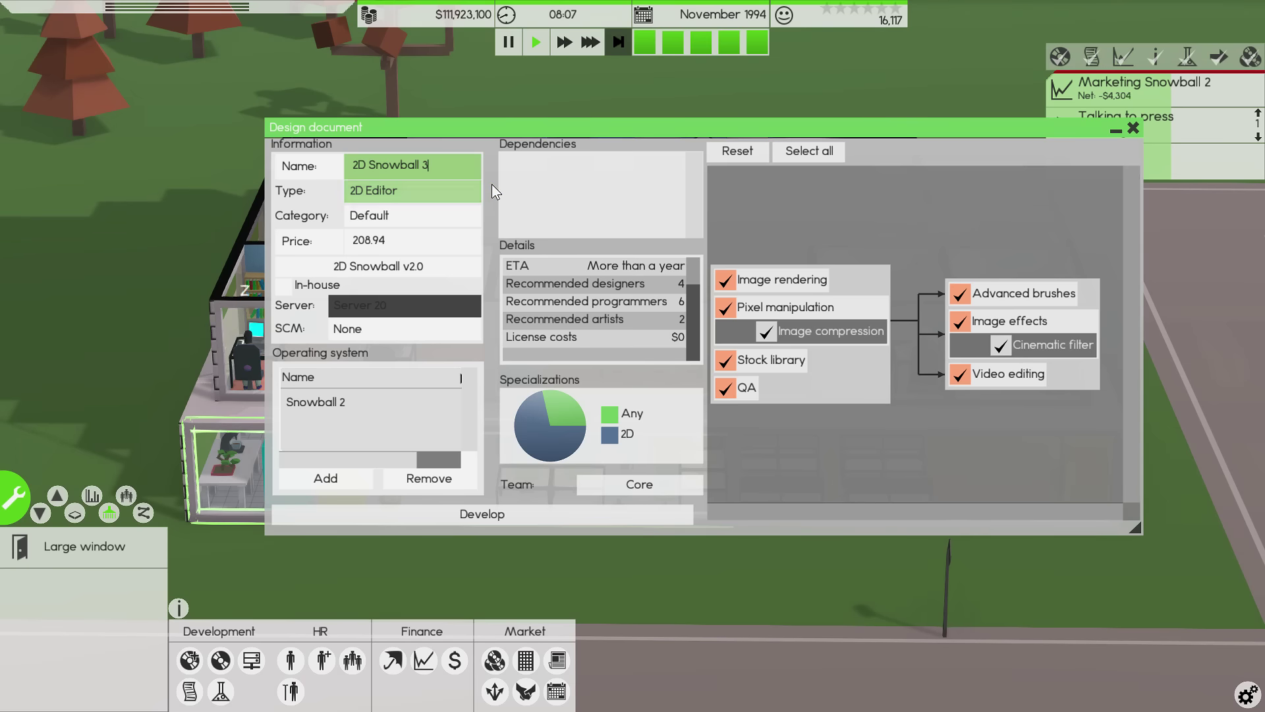
left_click(493, 182)
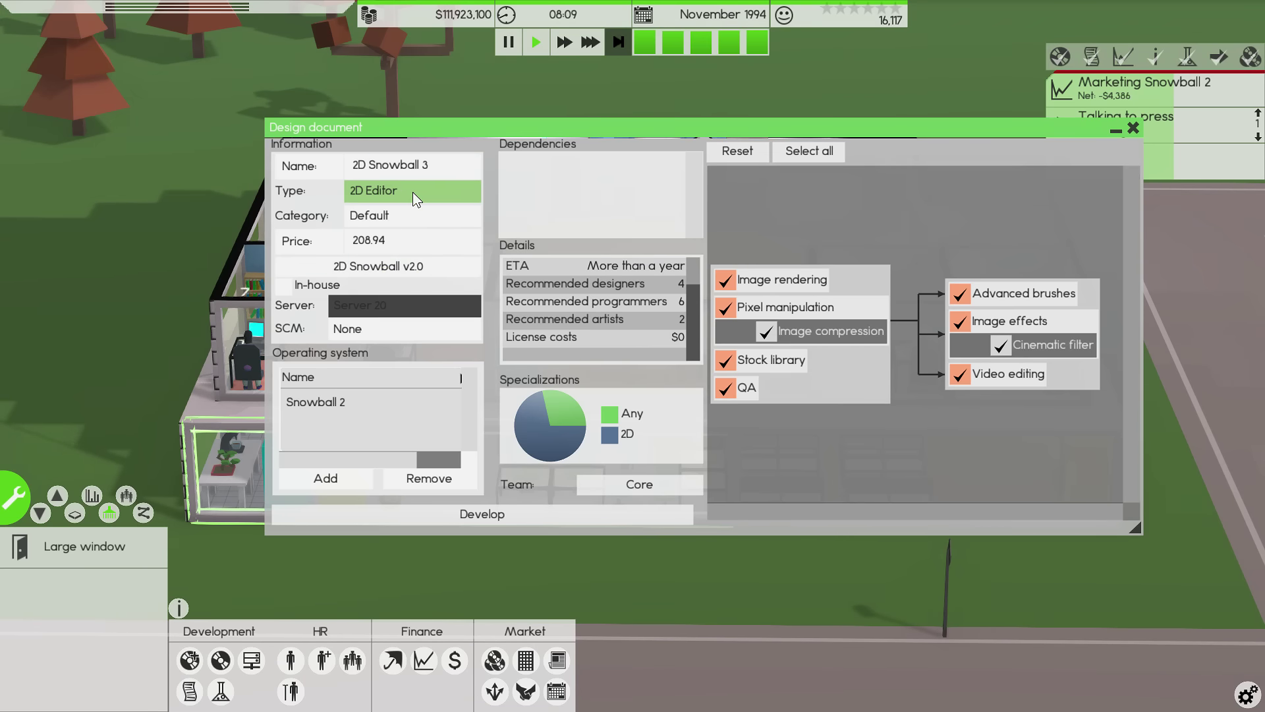
left_click(390, 243)
type("100")
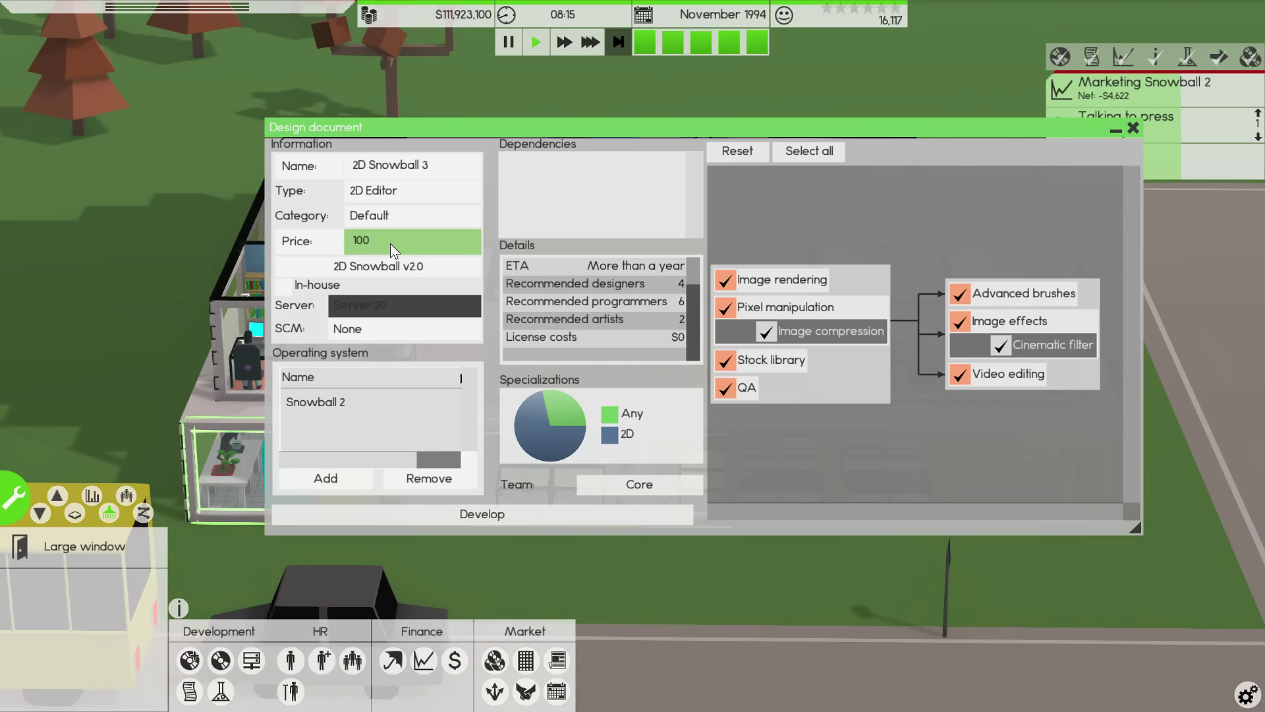
key("BackSpace")
key("BackSpace")
key("BackSpace")
type("99.98")
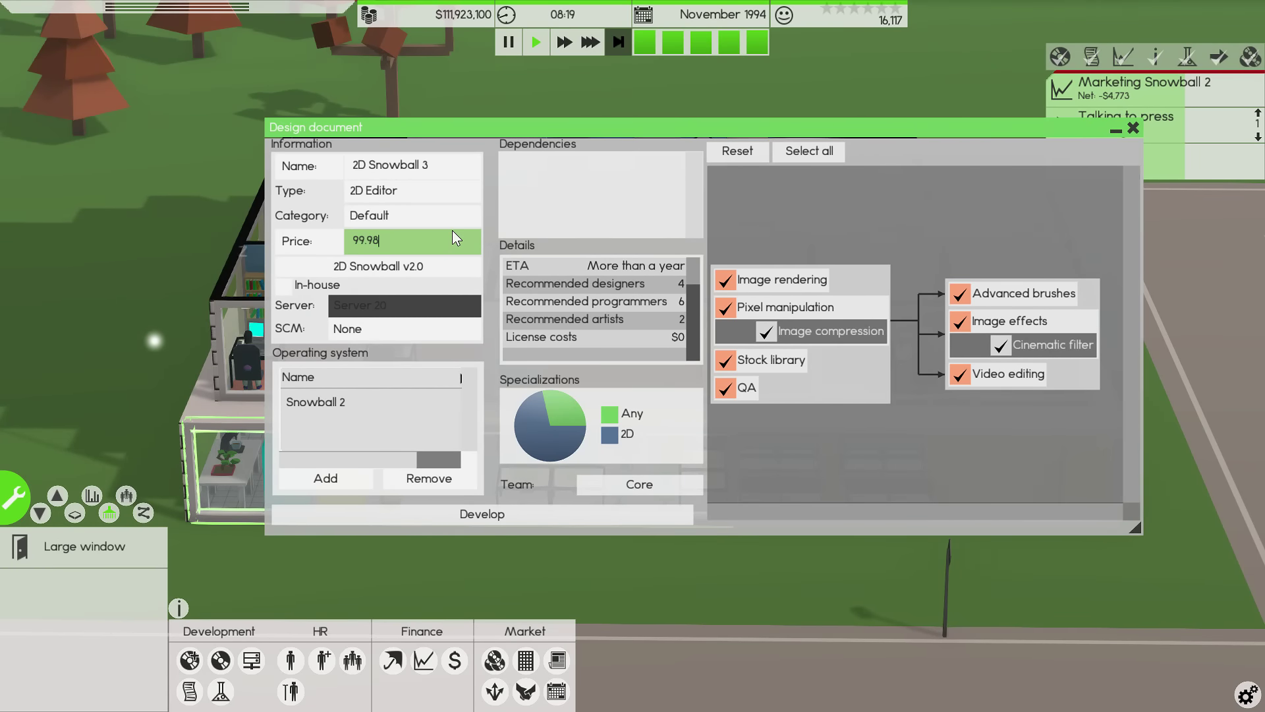
left_click(380, 329)
left_click(373, 374)
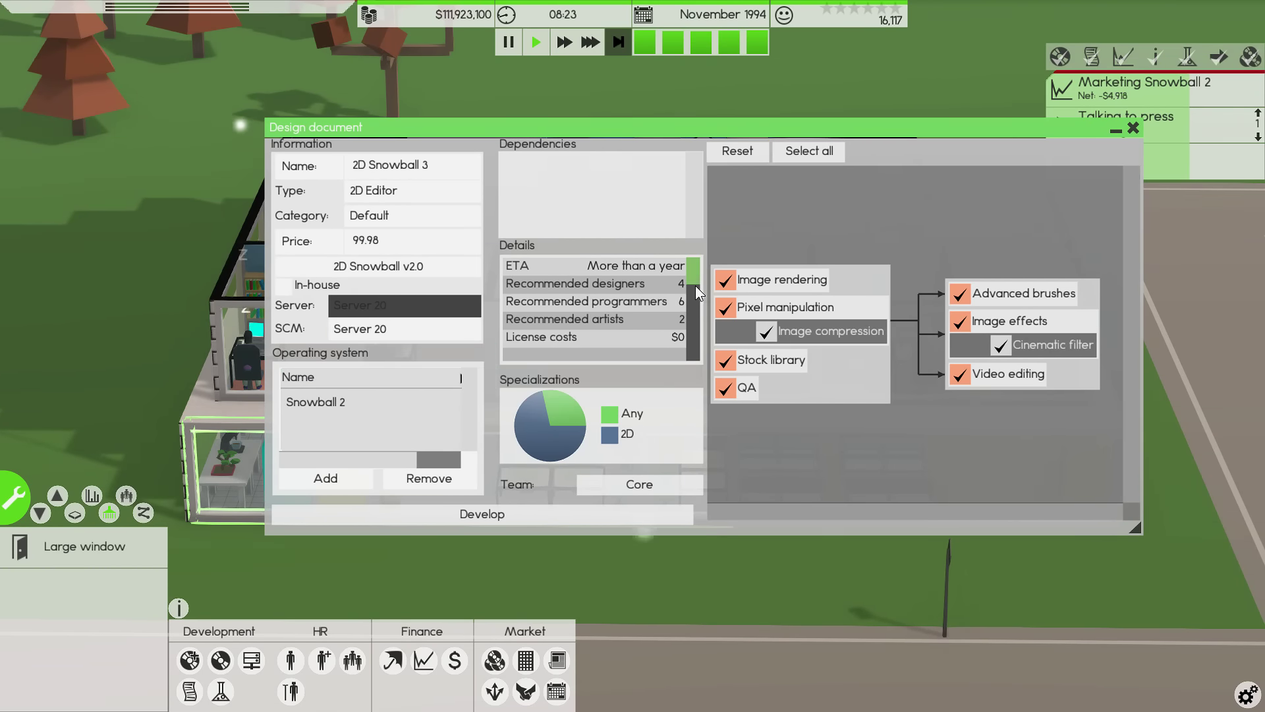
mouse_move(694, 274)
left_mouse_down()
mouse_move(688, 336)
mouse_move(680, 265)
left_mouse_up()
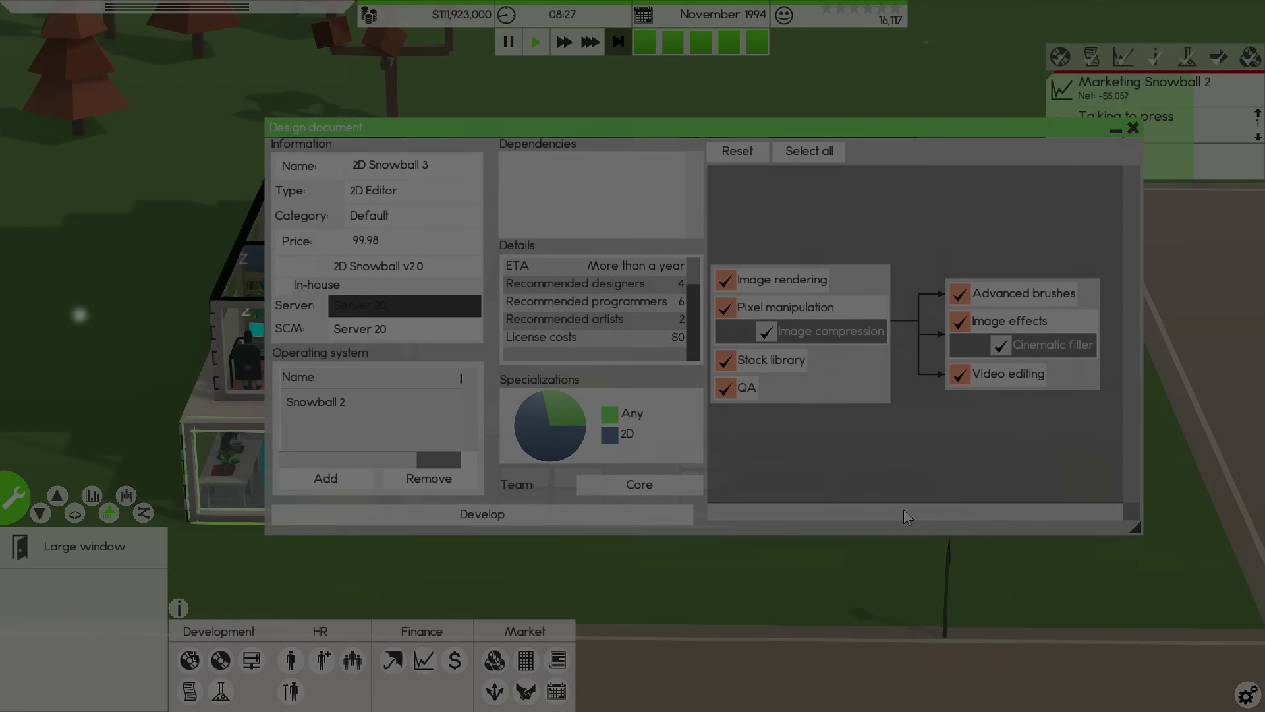